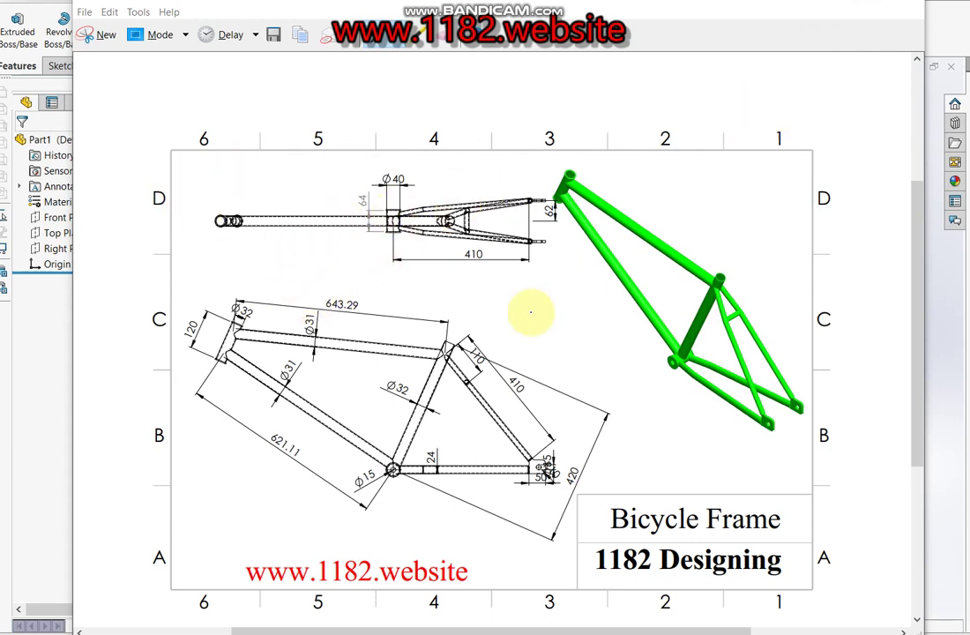
- Bring the part window forward and start a new sketch on the Front Plane
{"action": "left_click", "coordinate": [16, 309]}
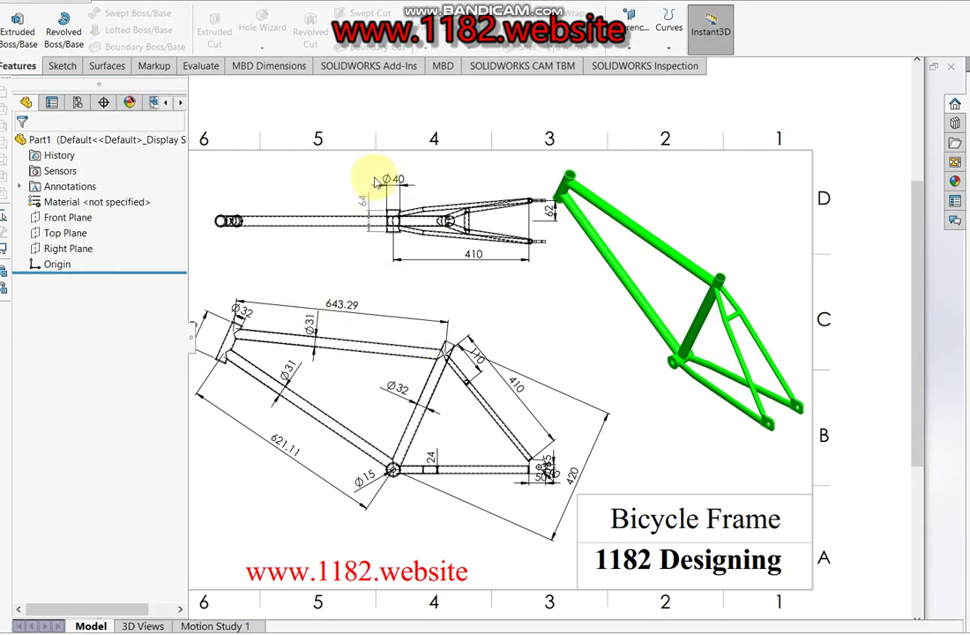
{"action": "left_click", "coordinate": [61, 65]}
{"action": "left_click", "coordinate": [60, 13]}
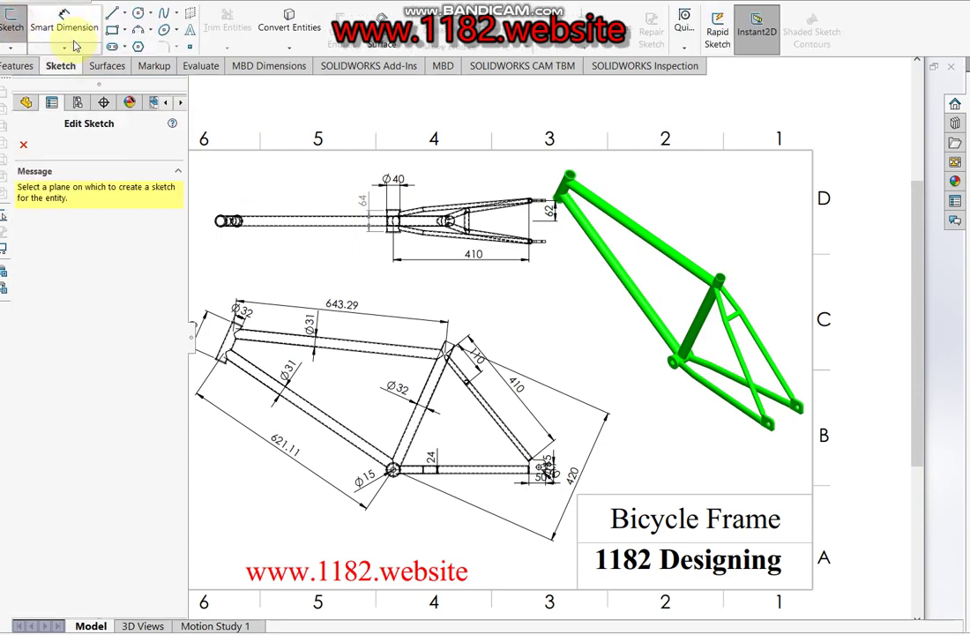
{"action": "left_click", "coordinate": [401, 182]}
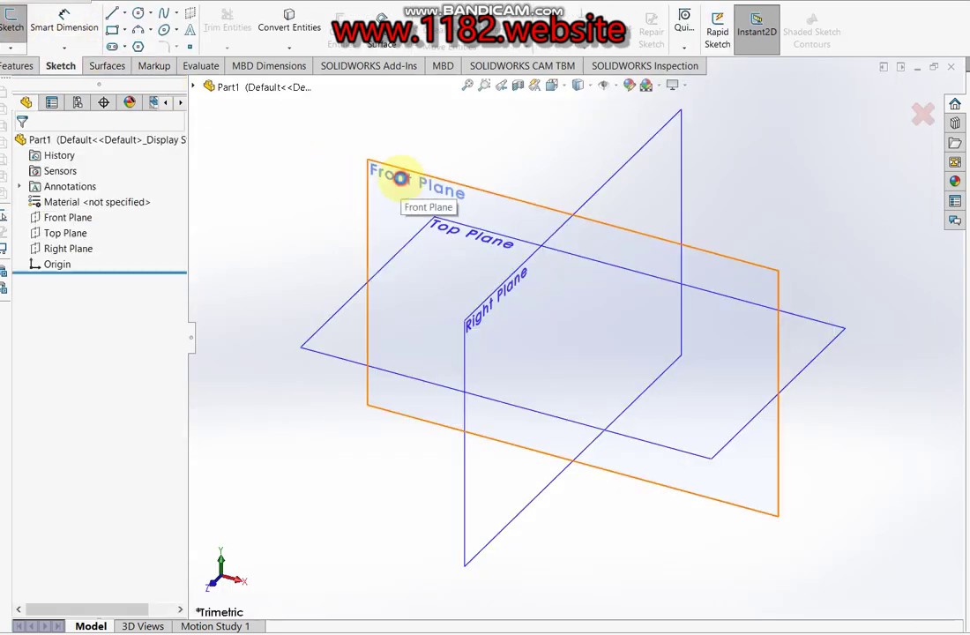
- Draw a slanted centerline down-left and make it coincident with the origin
{"action": "left_click", "coordinate": [123, 16]}
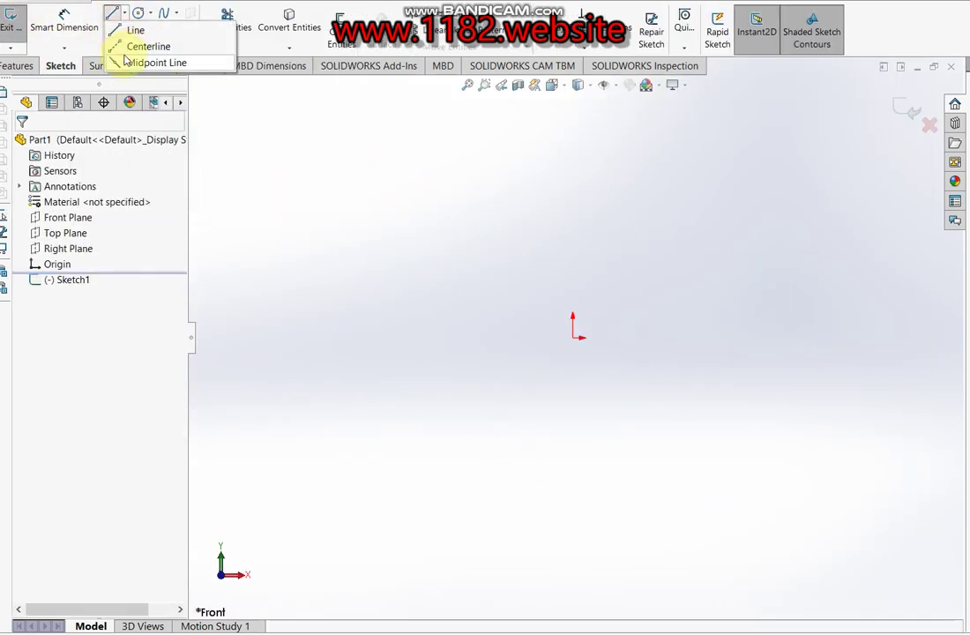
{"action": "left_click", "coordinate": [142, 43]}
{"action": "left_click", "coordinate": [592, 283]}
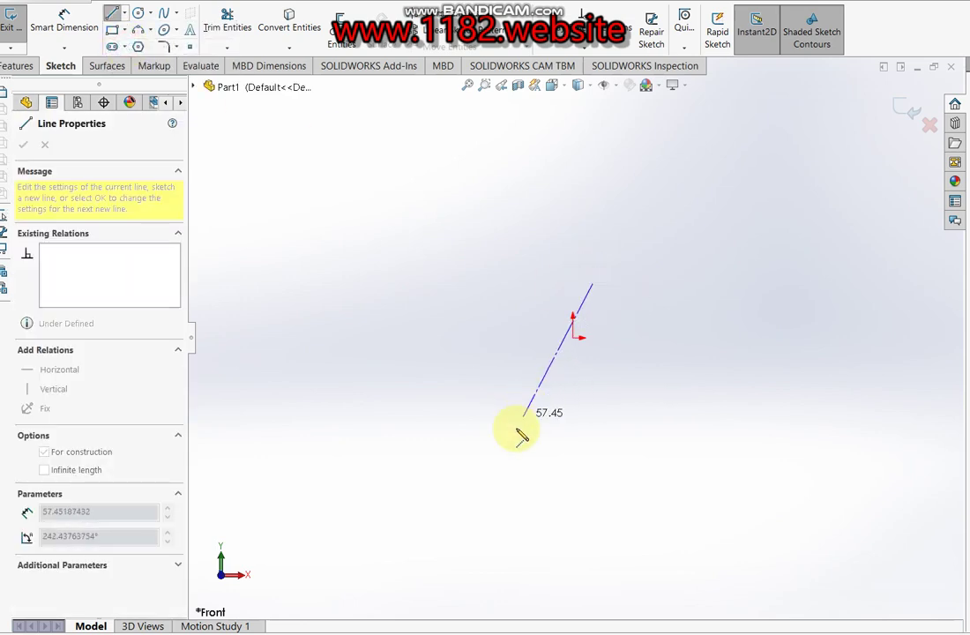
{"action": "left_click", "coordinate": [471, 528]}
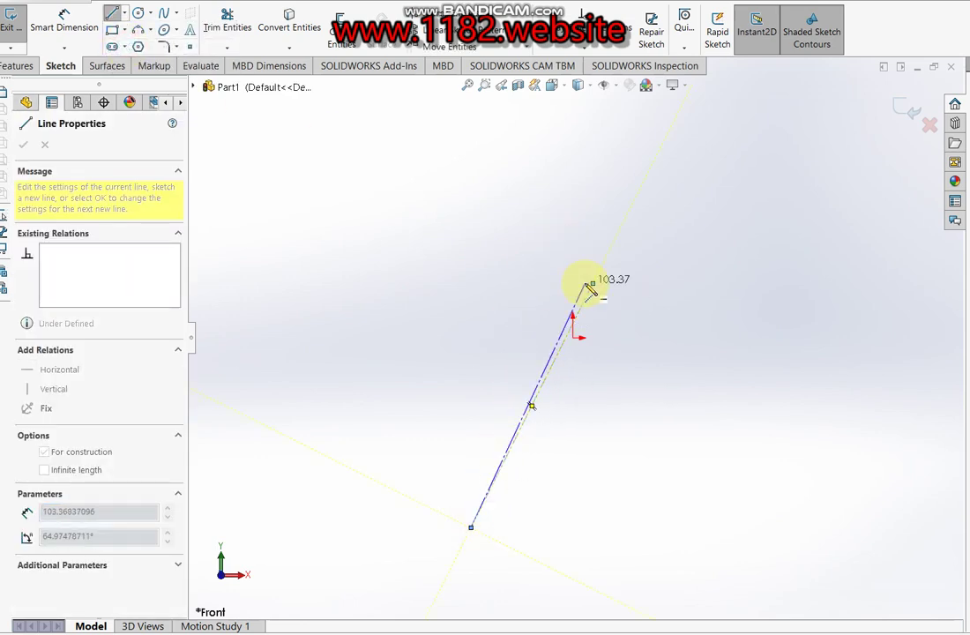
{"action": "key", "text": "Escape"}
{"action": "left_click", "coordinate": [566, 346]}
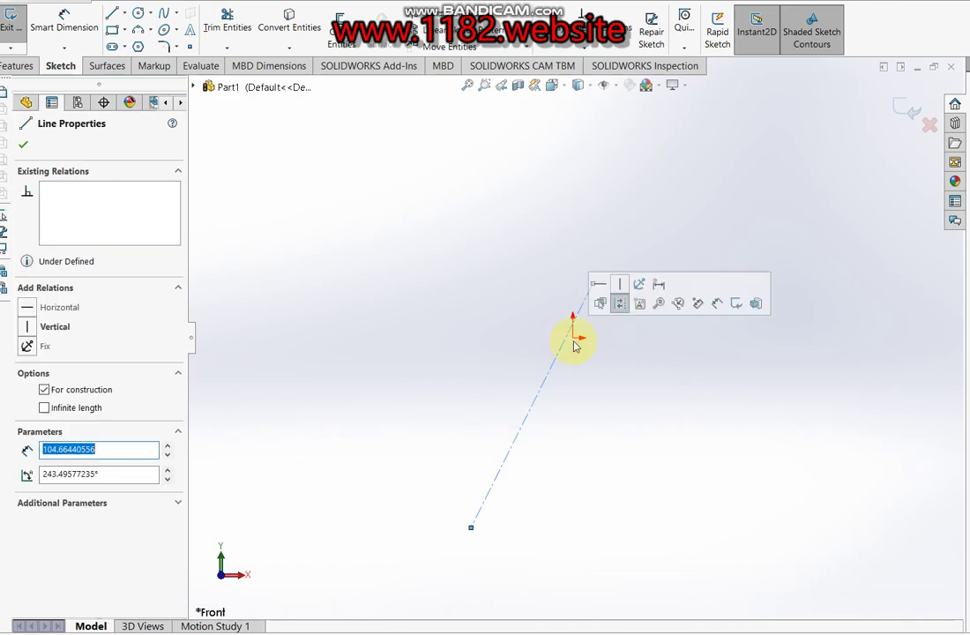
{"action": "left_click", "coordinate": [574, 338], "text": "ctrl"}
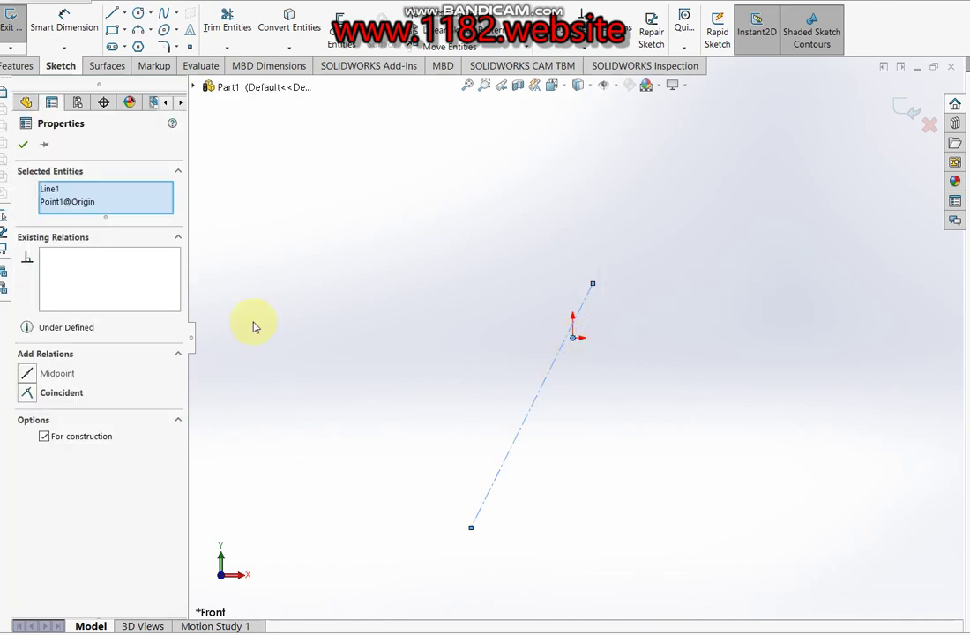
{"action": "left_click", "coordinate": [32, 393]}
{"action": "left_click", "coordinate": [22, 144]}
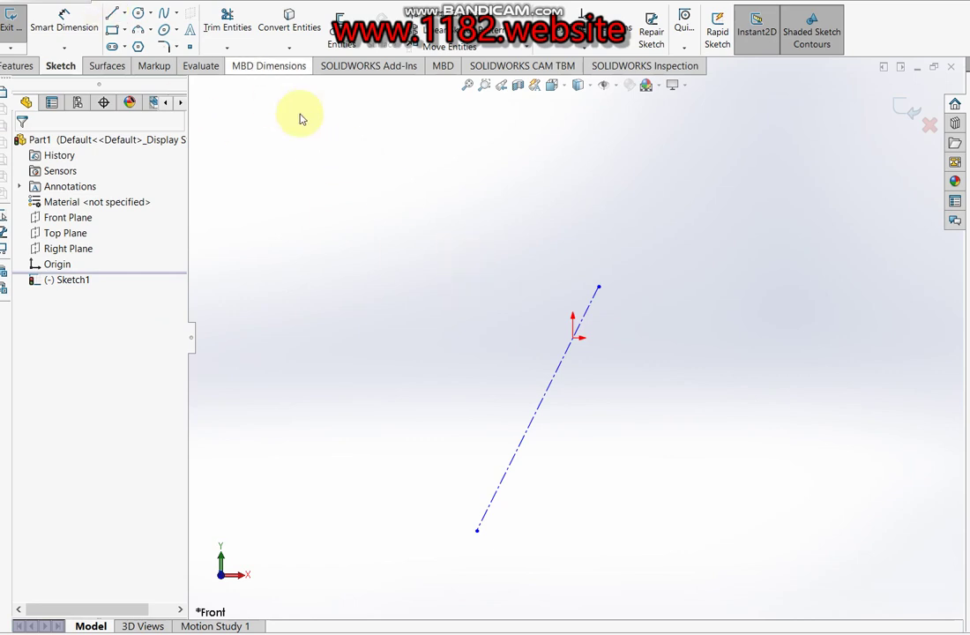
- Draw a second centerline from the origin slanting down to the right
{"action": "left_click", "coordinate": [123, 15]}
{"action": "left_click", "coordinate": [132, 46]}
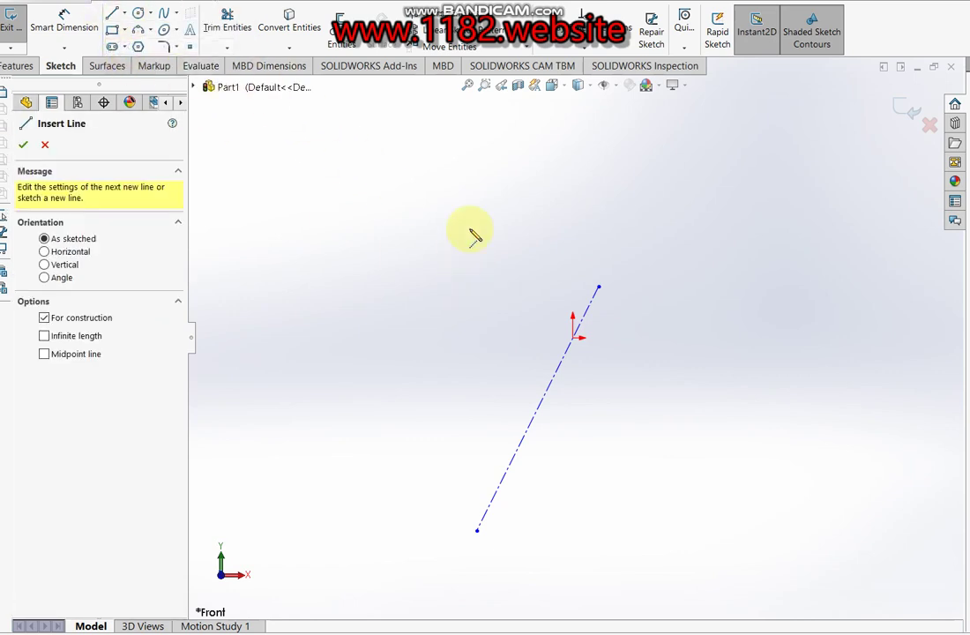
{"action": "left_click", "coordinate": [574, 338]}
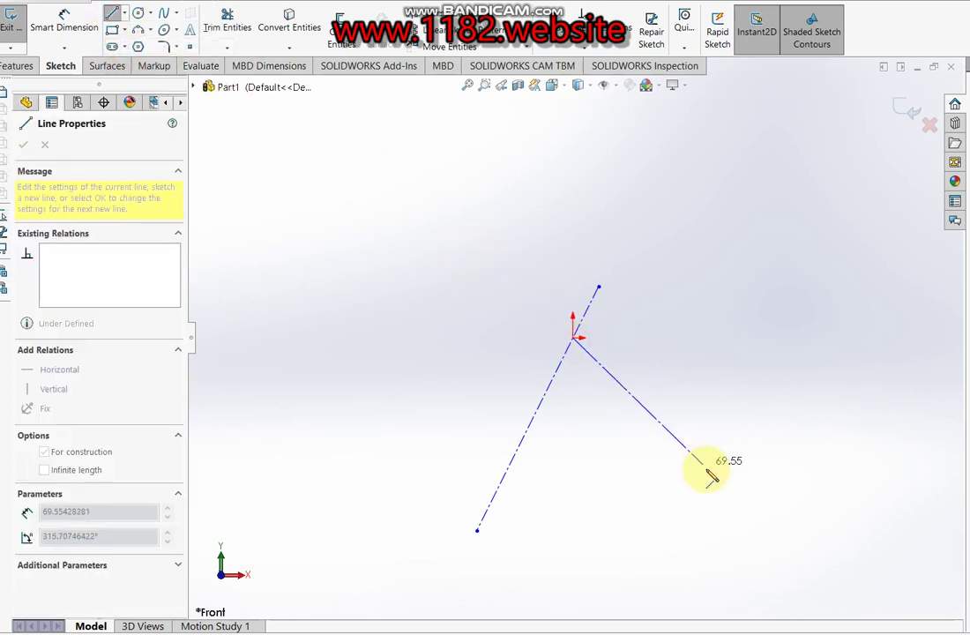
{"action": "left_click", "coordinate": [768, 522]}
{"action": "key", "text": "Escape"}
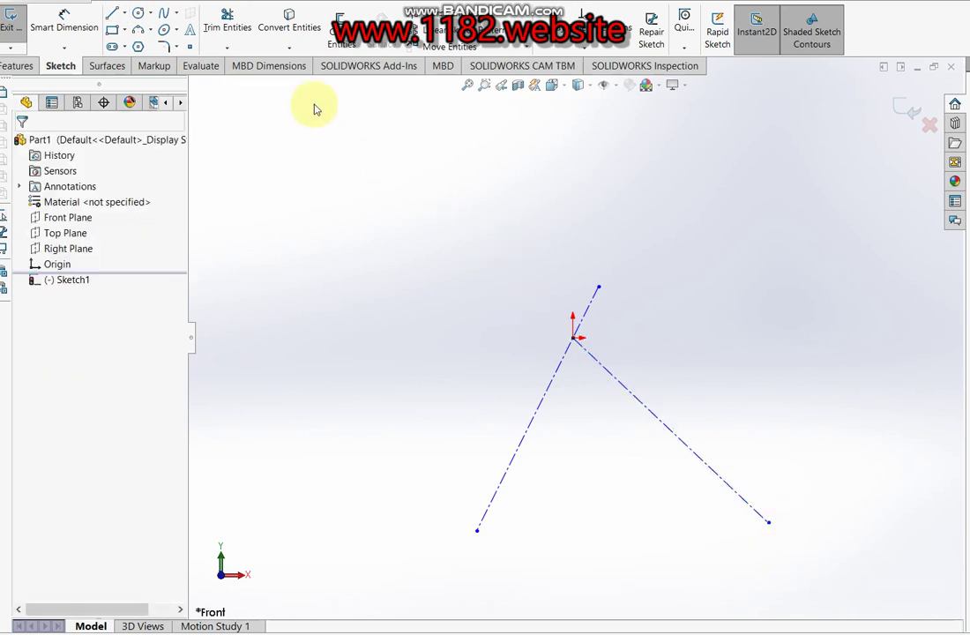
{"action": "left_click", "coordinate": [124, 14]}
- Draw a vertical centerline straight down from the origin
{"action": "left_click", "coordinate": [132, 46]}
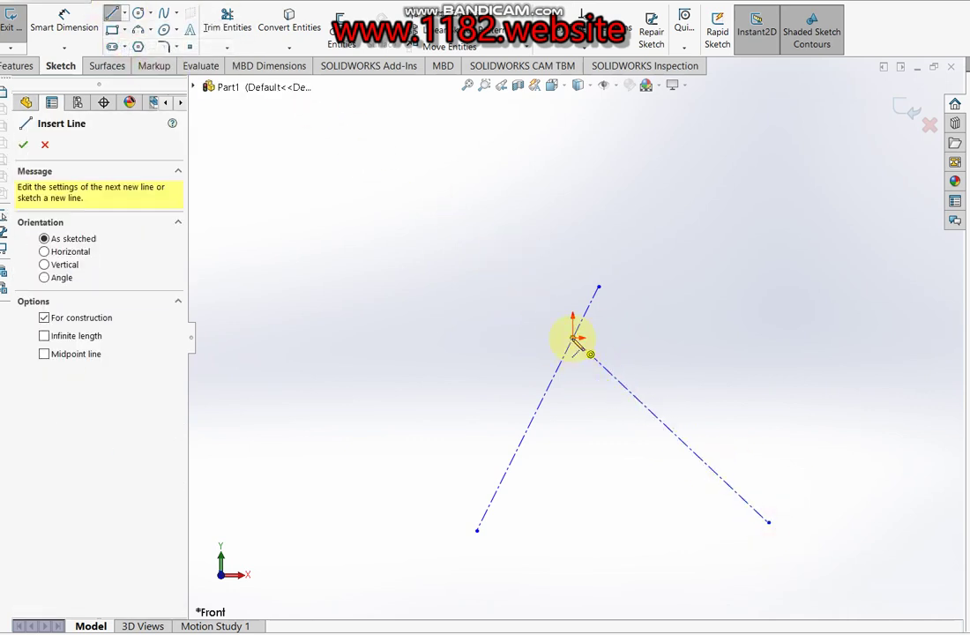
{"action": "left_click", "coordinate": [574, 338]}
{"action": "left_click", "coordinate": [573, 469]}
{"action": "key", "text": "Escape"}
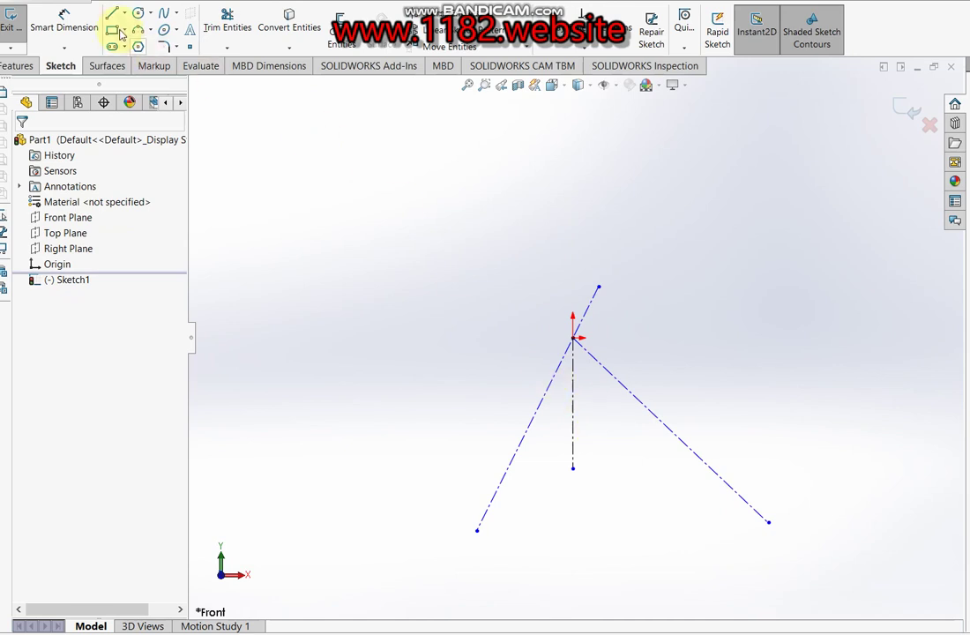
- Dimension the left centerline at 24° and the right at 39.33° from the vertical
{"action": "left_click", "coordinate": [65, 19]}
{"action": "left_click", "coordinate": [574, 423]}
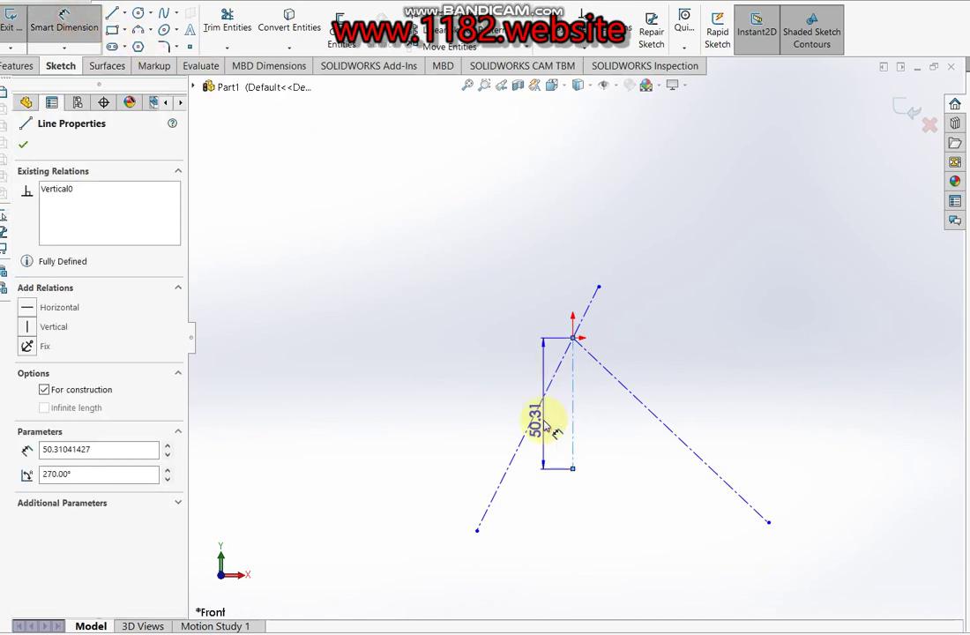
{"action": "left_click", "coordinate": [529, 427]}
{"action": "left_click", "coordinate": [526, 517]}
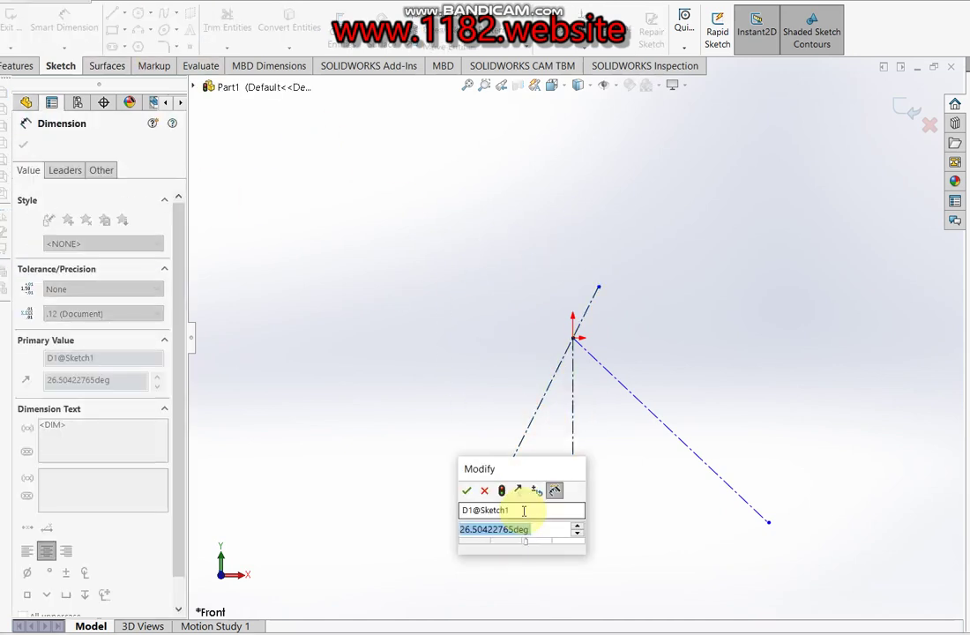
{"action": "type", "text": "24"}
{"action": "key", "text": "Return"}
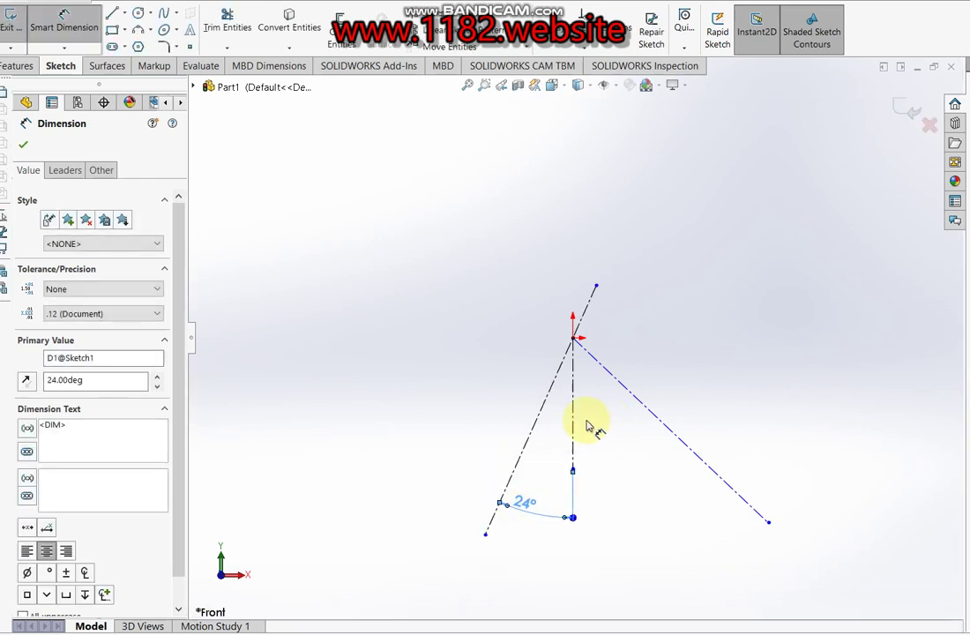
{"action": "left_click", "coordinate": [573, 422]}
{"action": "left_click", "coordinate": [641, 401]}
{"action": "left_click", "coordinate": [628, 454]}
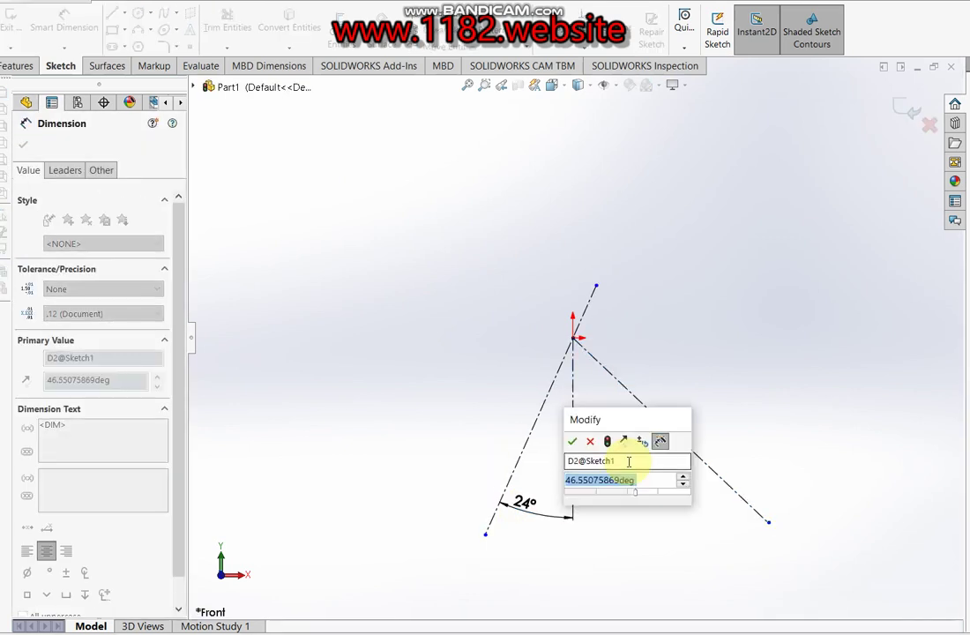
{"action": "type", "text": "39.33"}
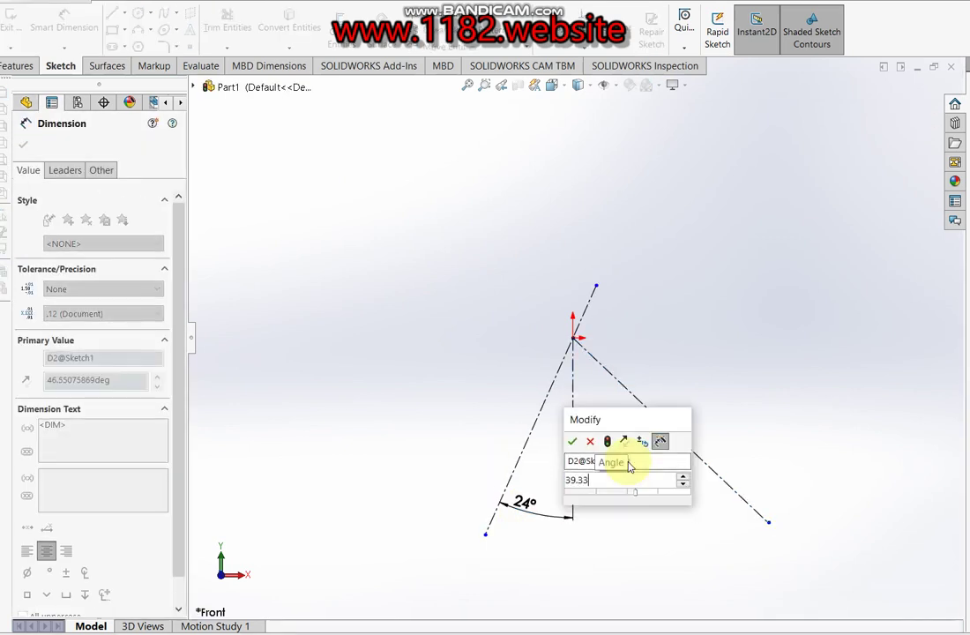
{"action": "key", "text": "Return"}
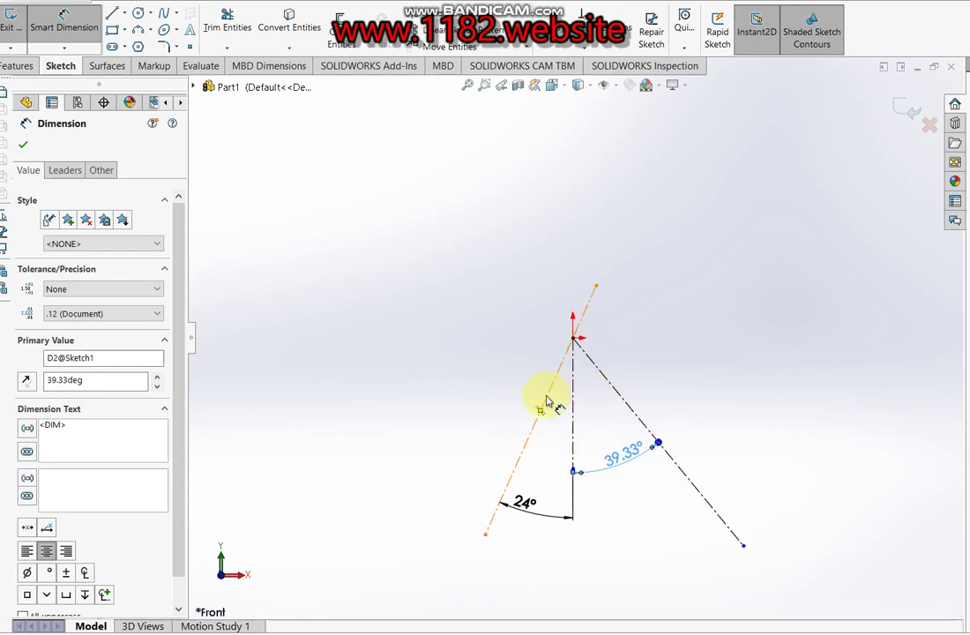
- Dimension the left slanted centerline to 420 mm long
{"action": "left_click", "coordinate": [542, 414]}
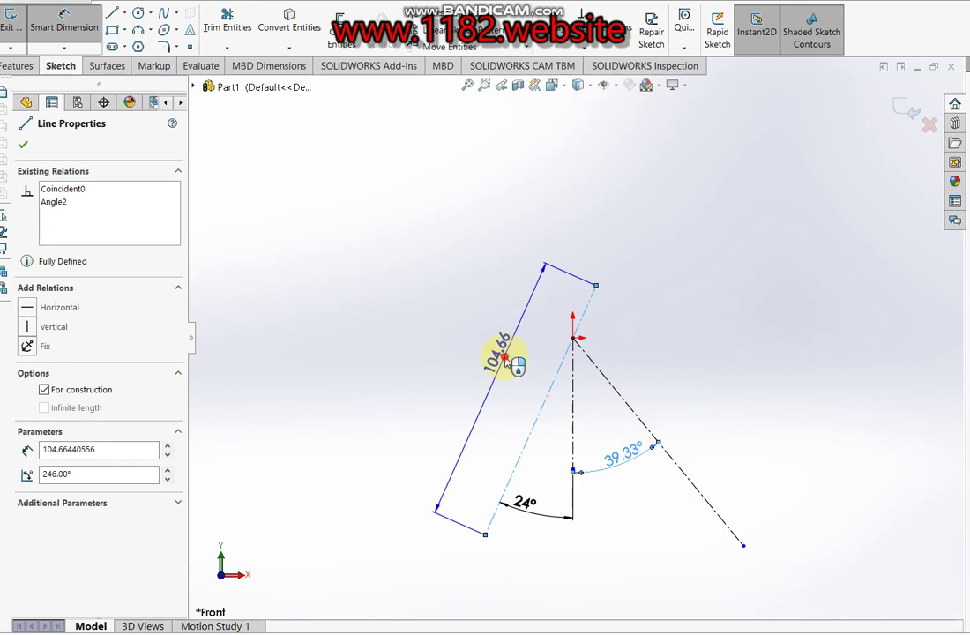
{"action": "left_click", "coordinate": [510, 361]}
{"action": "type", "text": "38"}
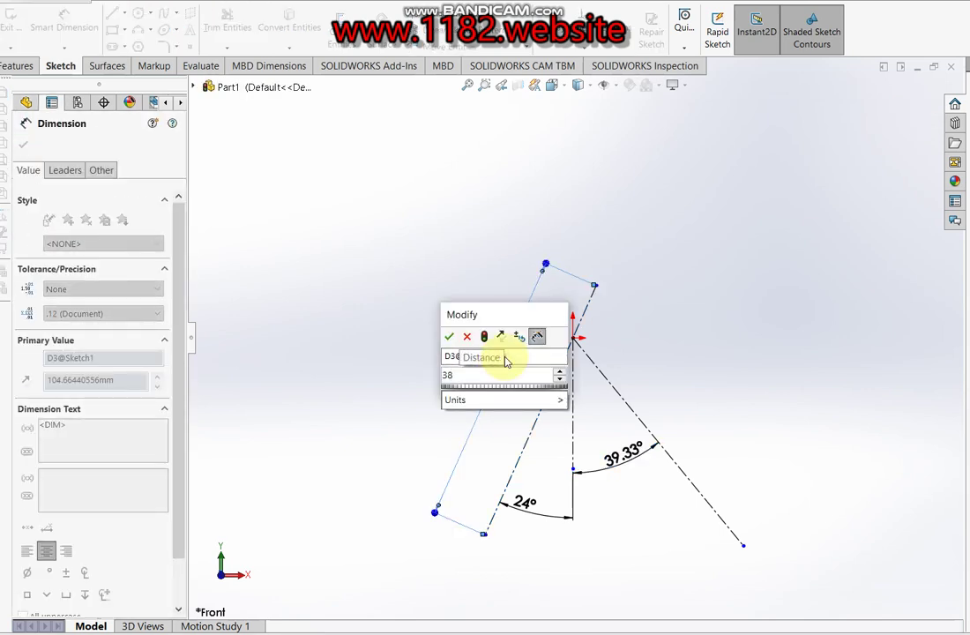
{"action": "type", "text": "+40"}
{"action": "key", "text": "Return"}
{"action": "scroll", "coordinate": [573, 336], "scroll_direction": "up", "scroll_amount": 5}
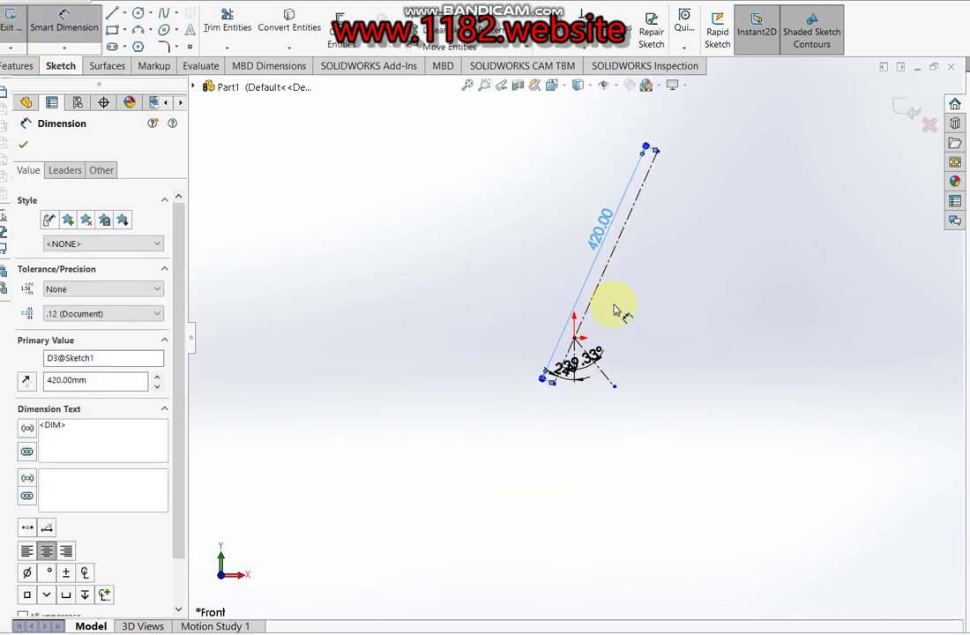
{"action": "scroll", "coordinate": [641, 177], "scroll_direction": "down", "scroll_amount": 3}
- Dimension the left line's top end 40 mm from the origin
{"action": "left_click", "coordinate": [620, 232]}
{"action": "scroll", "coordinate": [591, 344], "scroll_direction": "up", "scroll_amount": 3}
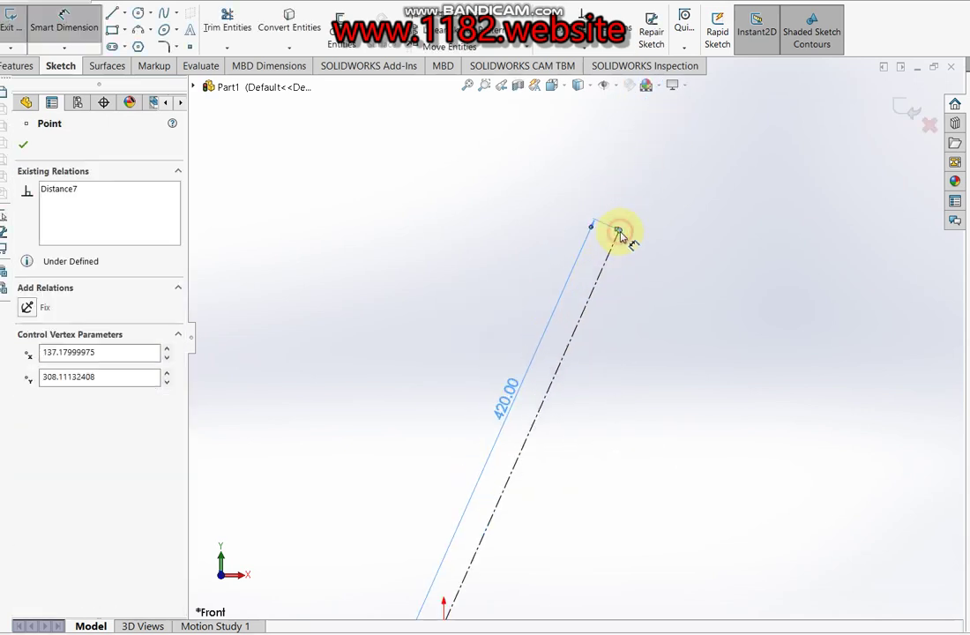
{"action": "scroll", "coordinate": [574, 424], "scroll_direction": "down", "scroll_amount": 3}
{"action": "left_click", "coordinate": [446, 519]}
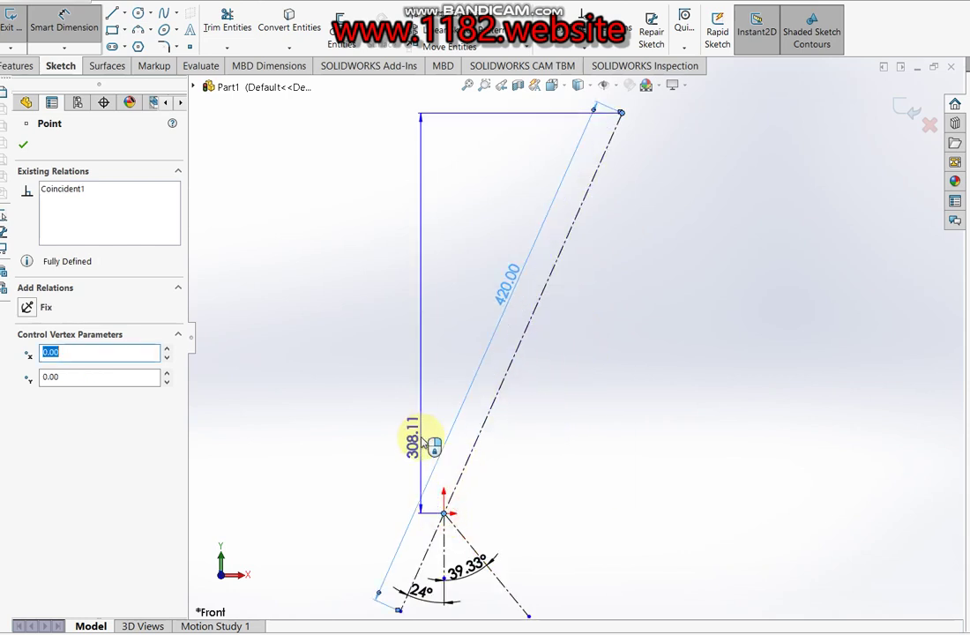
{"action": "left_click", "coordinate": [457, 424]}
{"action": "type", "text": "40"}
{"action": "key", "text": "Return"}
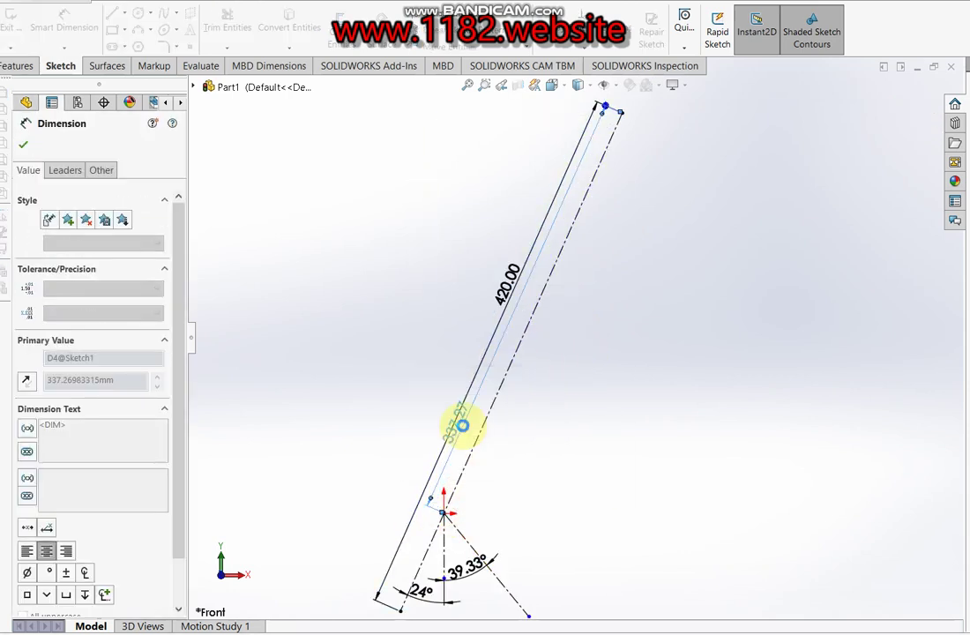
{"action": "key", "text": "f"}
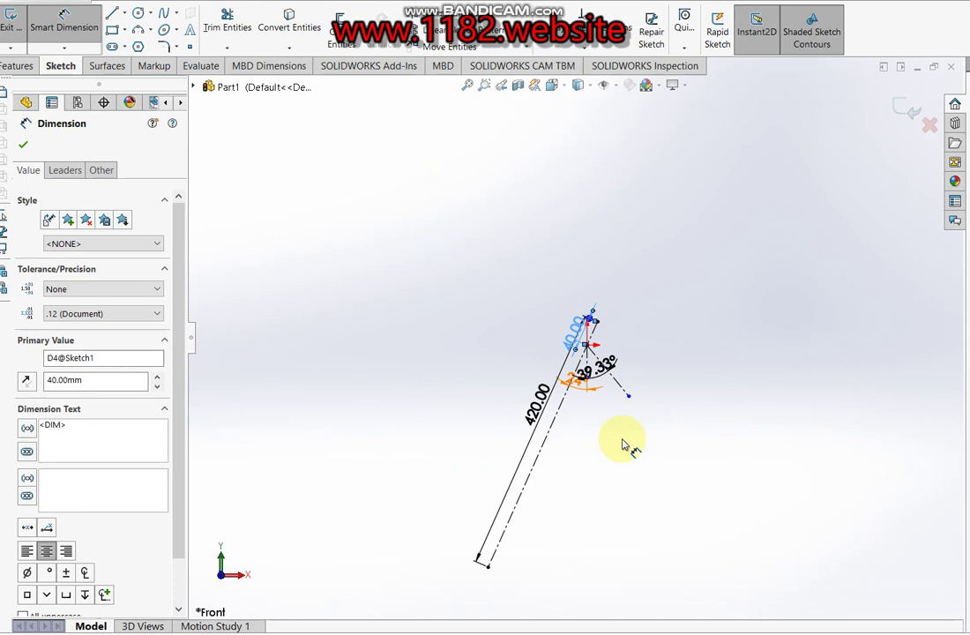
- Set the right slanted centerline's length to 410 mm
{"action": "left_click", "coordinate": [617, 386]}
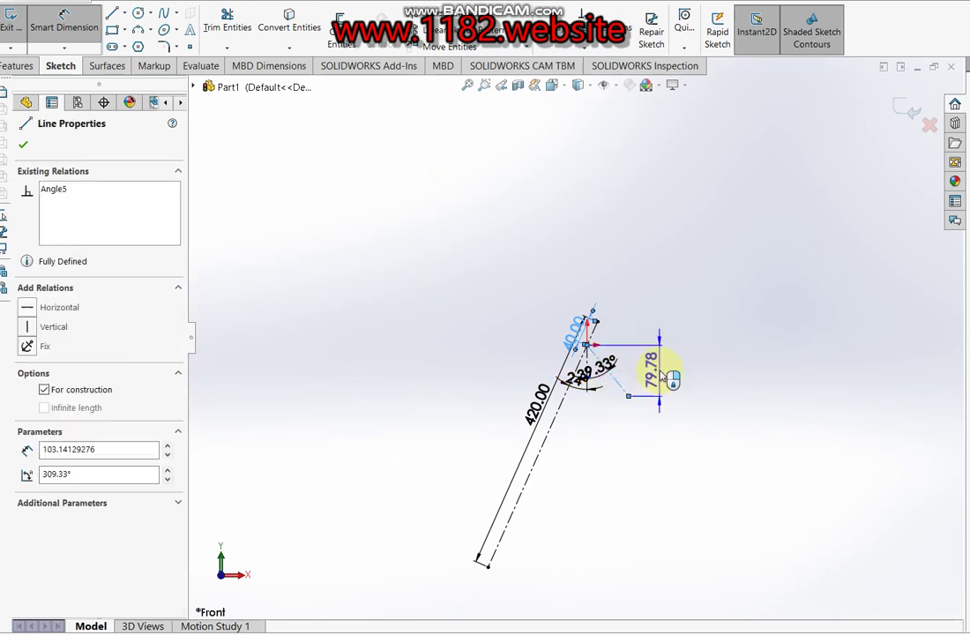
{"action": "scroll", "coordinate": [600, 400], "scroll_direction": "down", "scroll_amount": 2}
{"action": "scroll", "coordinate": [600, 401], "scroll_direction": "up", "scroll_amount": 1}
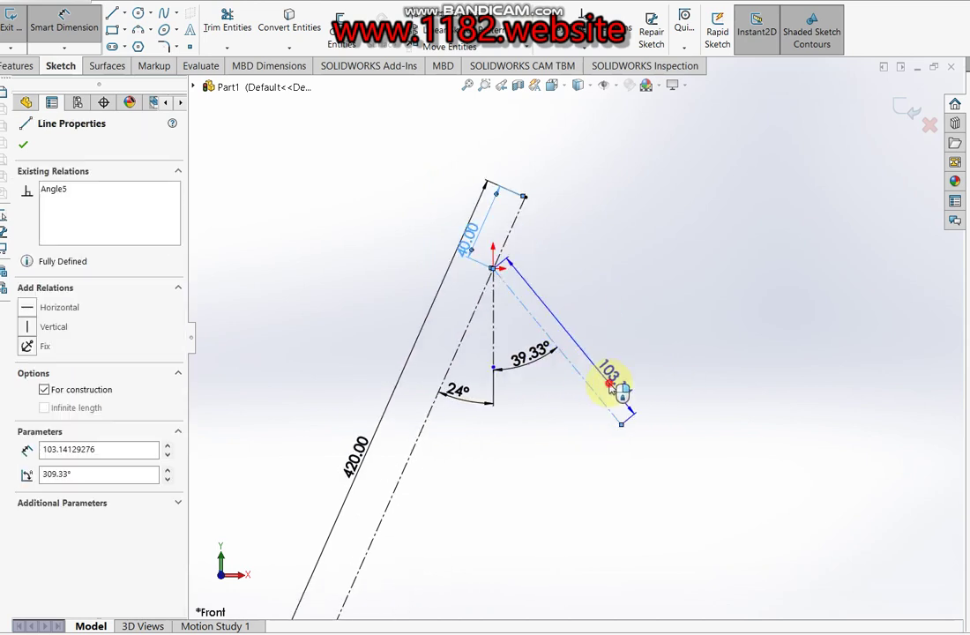
{"action": "double_click", "coordinate": [605, 391]}
{"action": "type", "text": "410"}
{"action": "key", "text": "Return"}
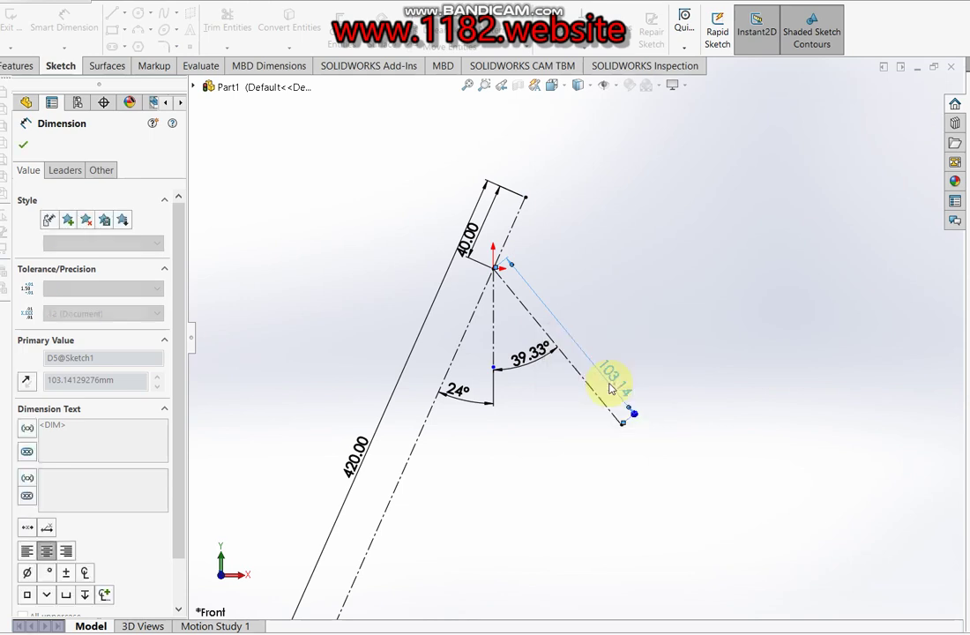
{"action": "scroll", "coordinate": [617, 390], "scroll_direction": "up", "scroll_amount": 1}
{"action": "scroll", "coordinate": [628, 389], "scroll_direction": "up", "scroll_amount": 2}
{"action": "scroll", "coordinate": [558, 422], "scroll_direction": "up", "scroll_amount": 1}
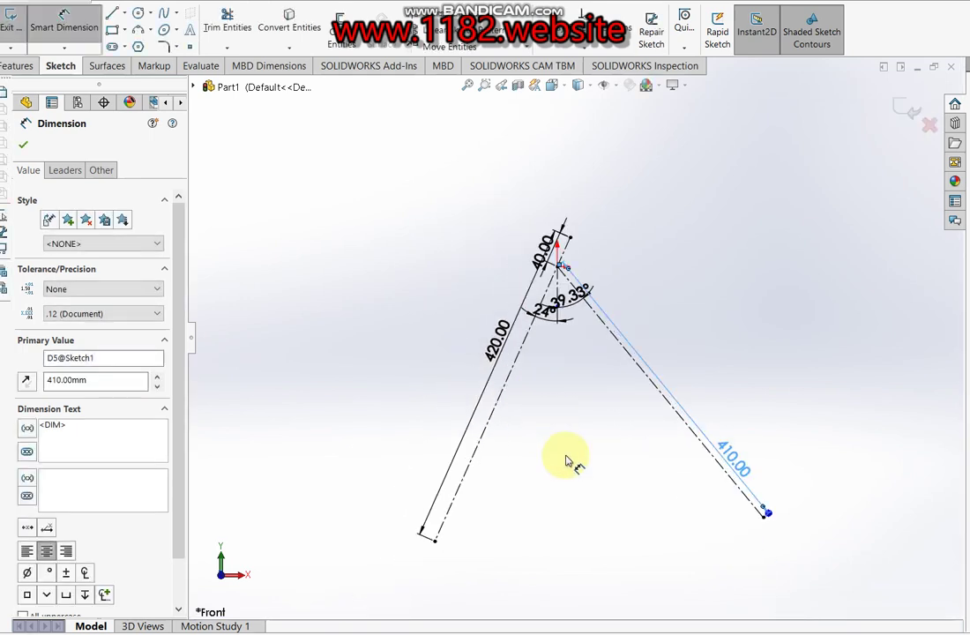
{"action": "left_click", "coordinate": [124, 13]}
- Draw a horizontal centerline from the 420 line's lower end and dimension it 410 mm
{"action": "left_click", "coordinate": [141, 42]}
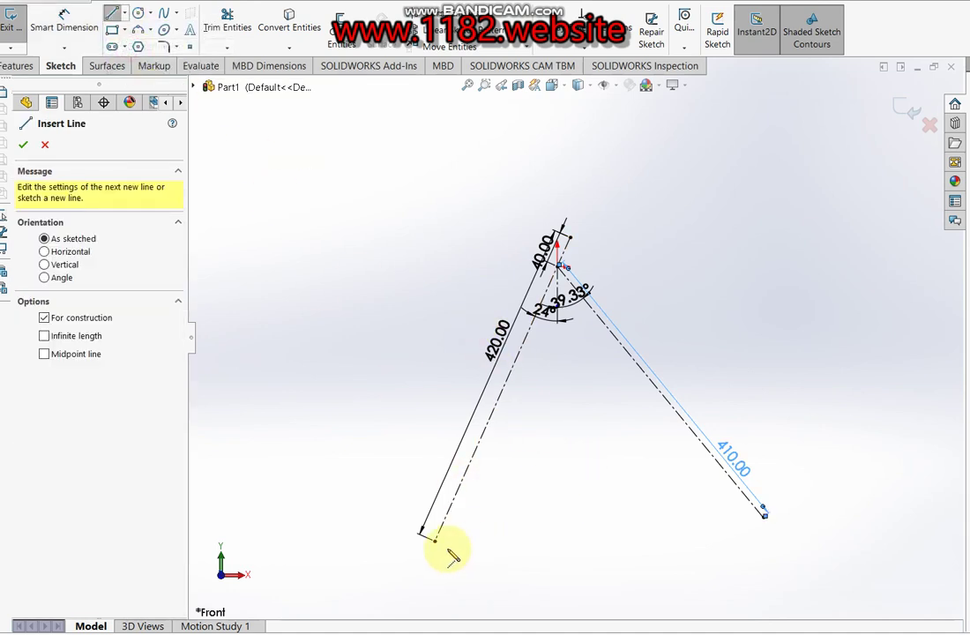
{"action": "left_click", "coordinate": [432, 538]}
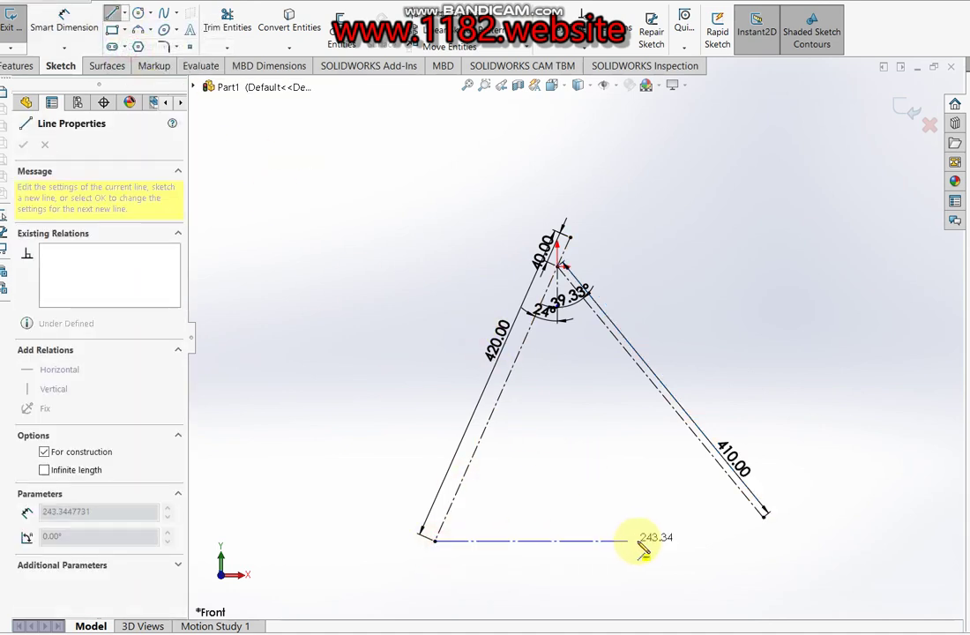
{"action": "left_click", "coordinate": [706, 541]}
{"action": "left_click", "coordinate": [60, 40]}
{"action": "left_click", "coordinate": [613, 541]}
{"action": "left_click", "coordinate": [627, 586]}
{"action": "type", "text": "410"}
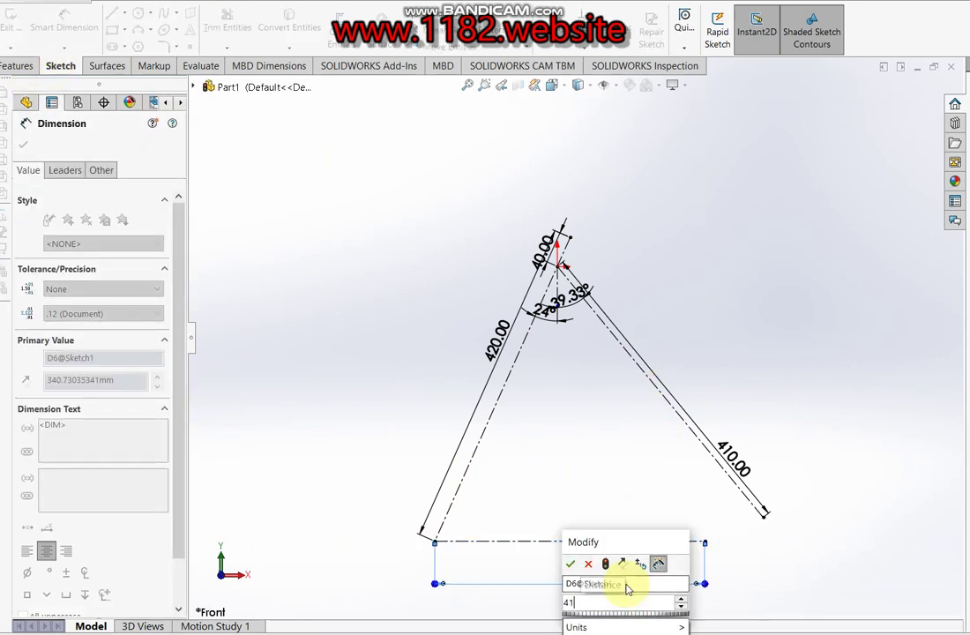
{"action": "key", "text": "Return"}
- Start a vertical-gap dimension to the 410 line's lower end, then cancel it
{"action": "scroll", "coordinate": [843, 549], "scroll_direction": "down", "scroll_amount": 3}
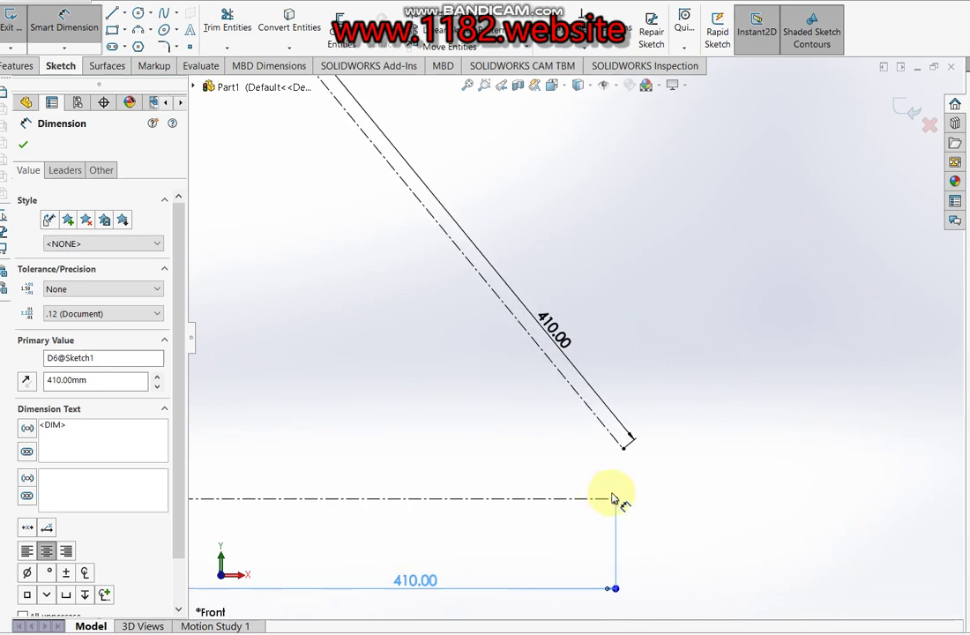
{"action": "left_click", "coordinate": [614, 500]}
{"action": "left_click", "coordinate": [624, 448]}
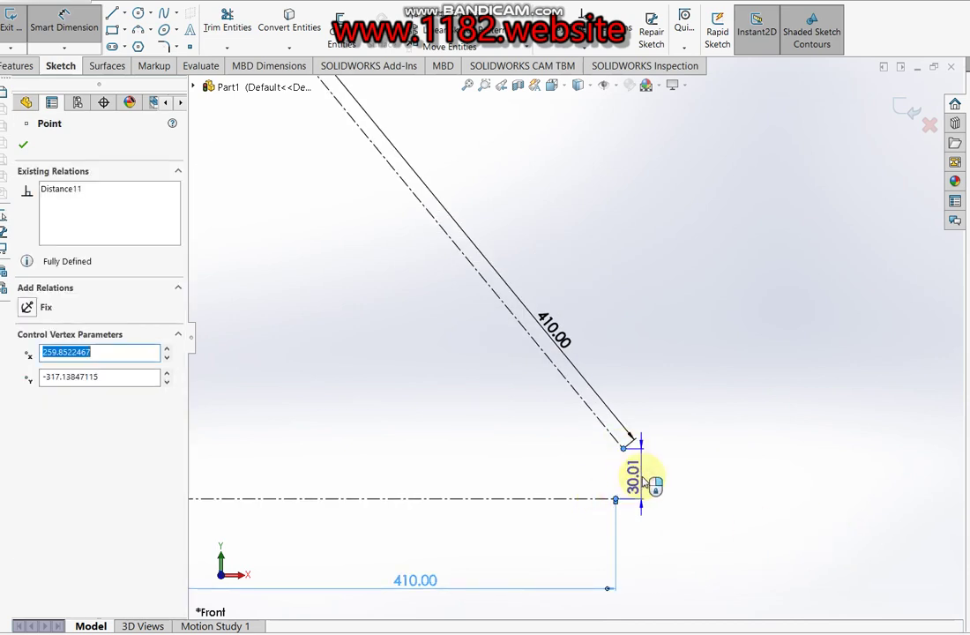
{"action": "key", "text": "Escape"}
{"action": "scroll", "coordinate": [617, 423], "scroll_direction": "up", "scroll_amount": 5}
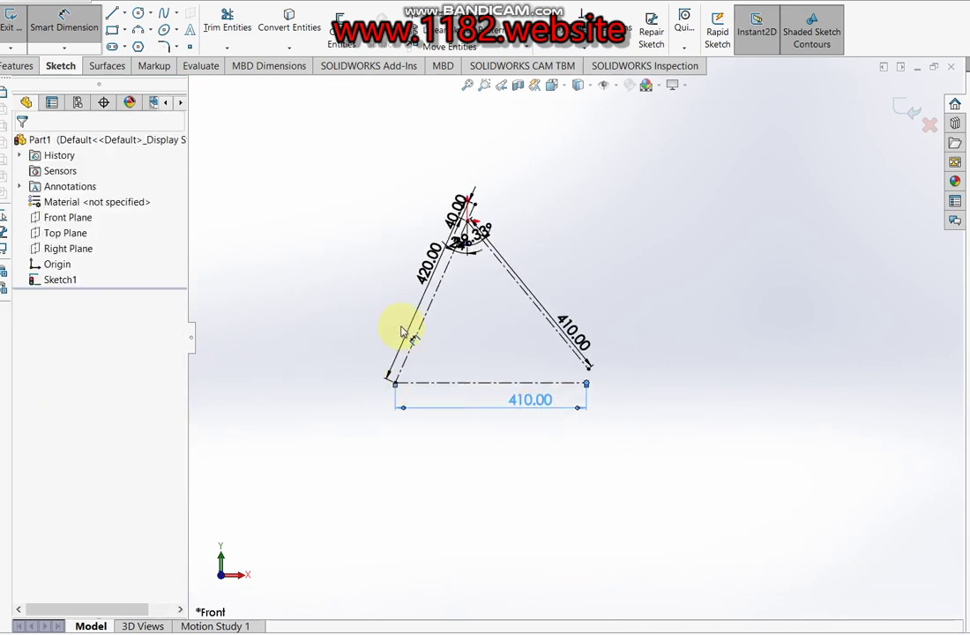
{"action": "scroll", "coordinate": [404, 372], "scroll_direction": "down", "scroll_amount": 3}
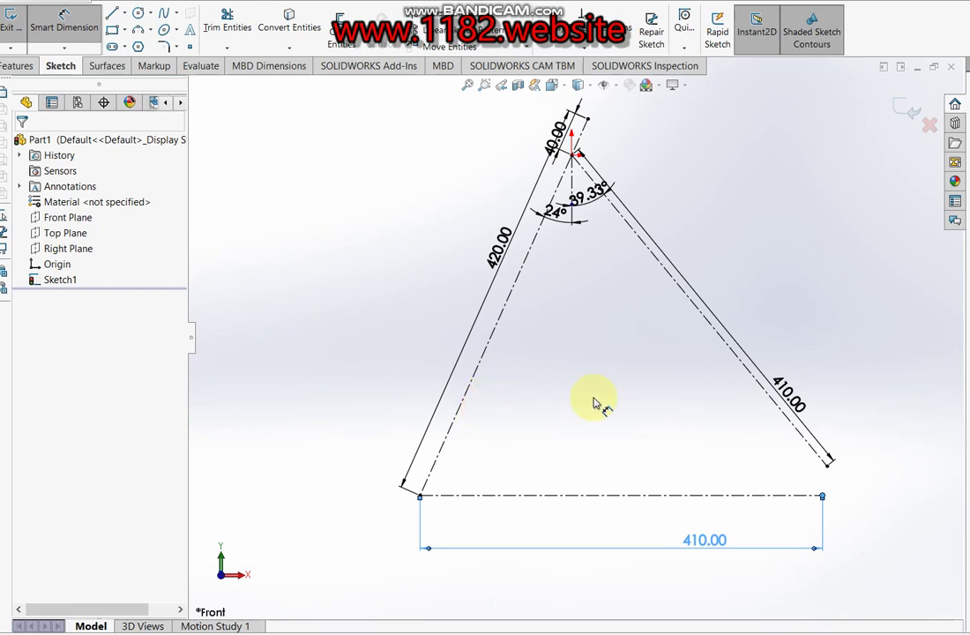
{"action": "scroll", "coordinate": [564, 344], "scroll_direction": "up", "scroll_amount": 3}
- Draw a horizontal centerline left from the top vertex, dimensioned 639.99 mm
{"action": "left_click", "coordinate": [128, 18]}
{"action": "left_click", "coordinate": [143, 42]}
{"action": "left_click", "coordinate": [573, 232]}
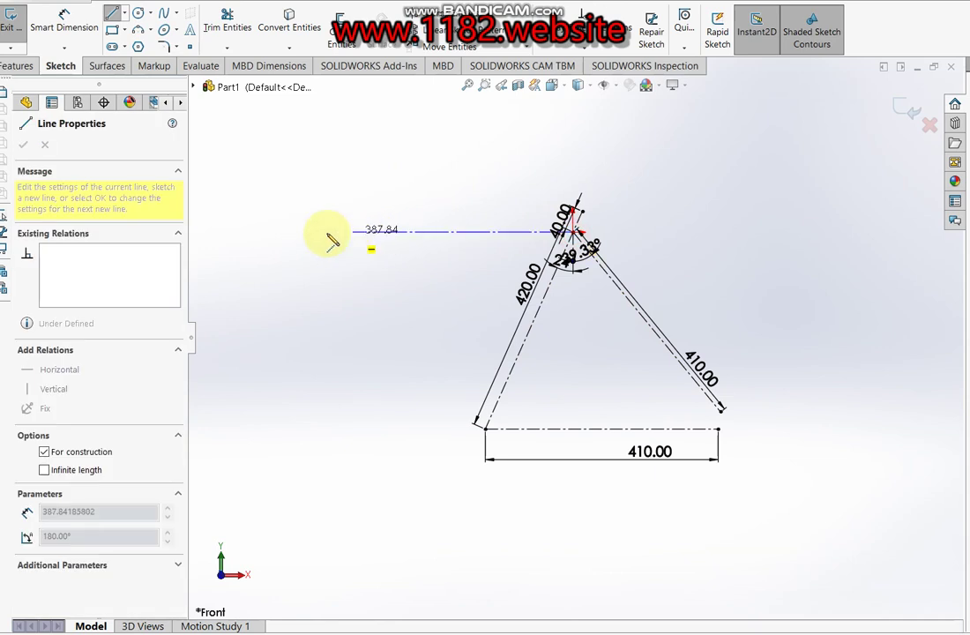
{"action": "left_click", "coordinate": [216, 232]}
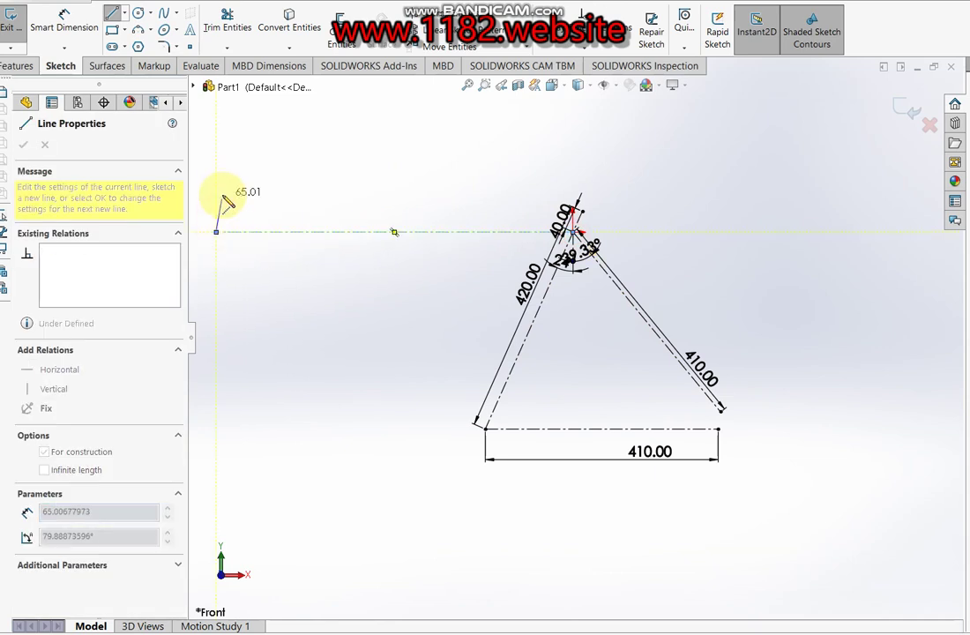
{"action": "left_click", "coordinate": [65, 19]}
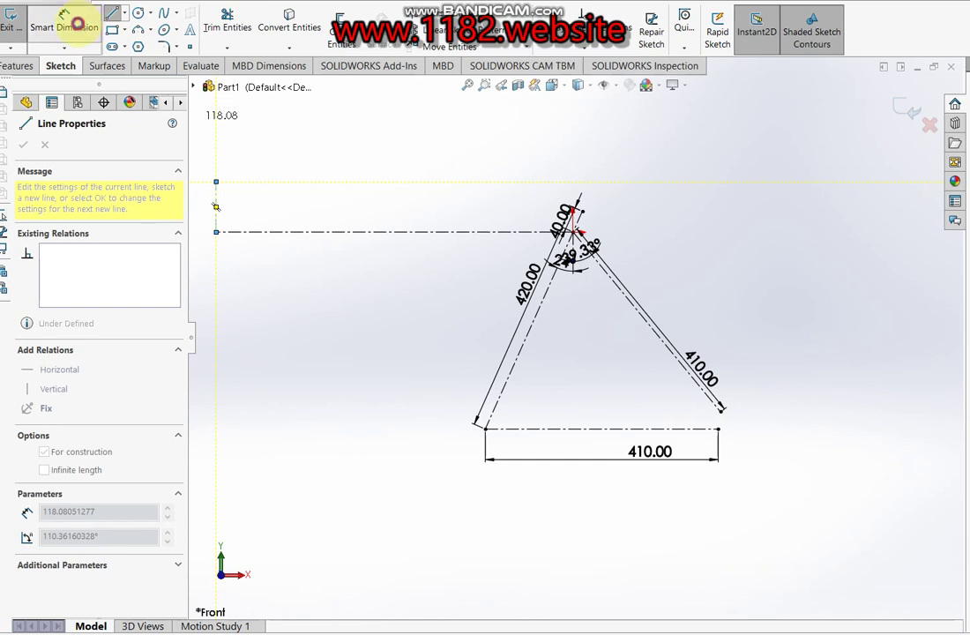
{"action": "left_click", "coordinate": [357, 232]}
{"action": "left_click", "coordinate": [358, 269]}
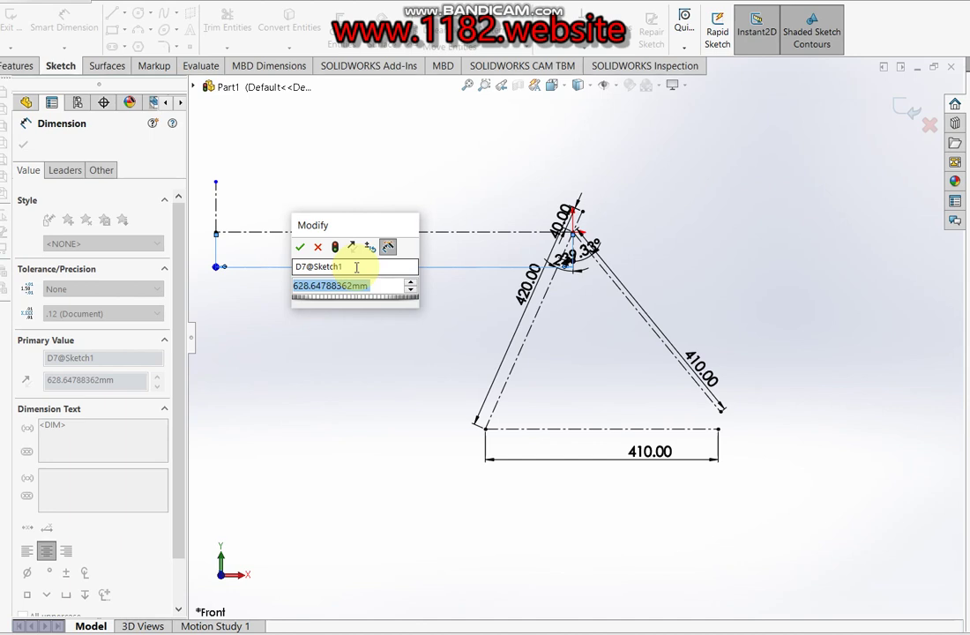
{"action": "type", "text": "6"}
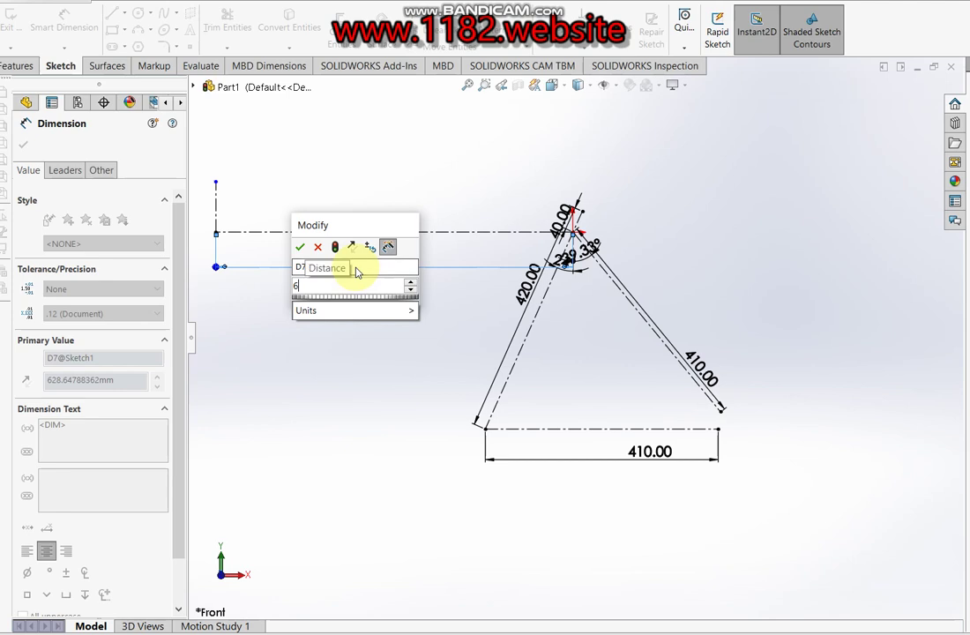
{"action": "type", "text": "39.99"}
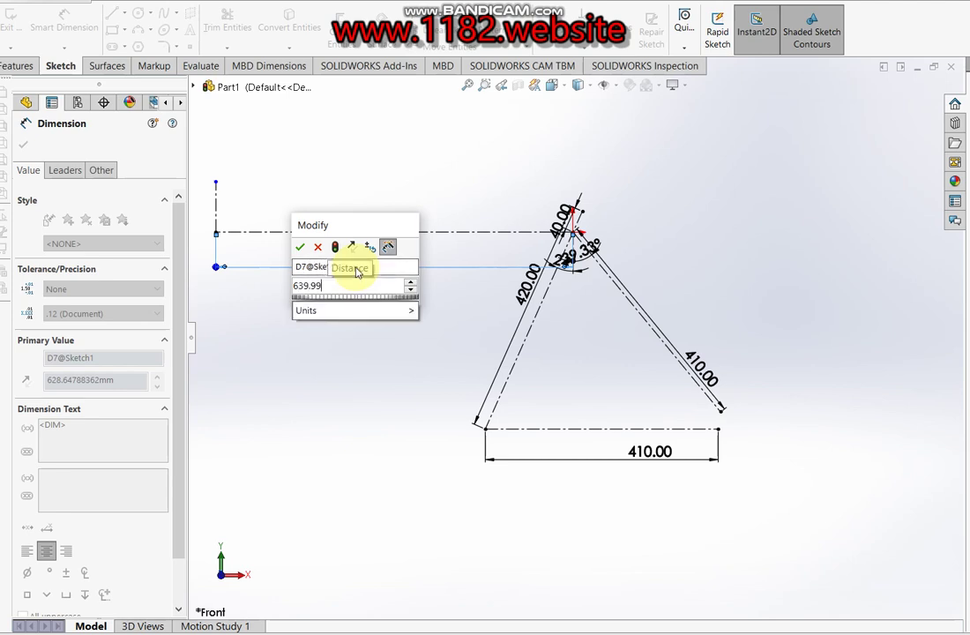
{"action": "key", "text": "Return"}
- Dimension the short vertical line at the left end to 65 mm
{"action": "scroll", "coordinate": [271, 201], "scroll_direction": "up", "scroll_amount": 2}
{"action": "scroll", "coordinate": [282, 194], "scroll_direction": "up", "scroll_amount": 2}
{"action": "scroll", "coordinate": [500, 350], "scroll_direction": "down", "scroll_amount": 6}
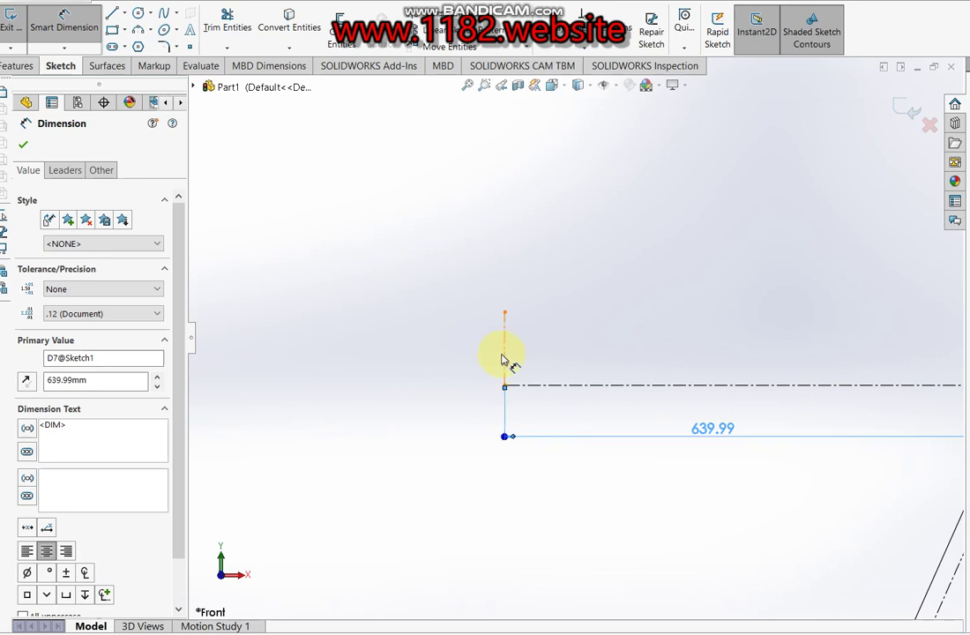
{"action": "left_click", "coordinate": [503, 359]}
{"action": "left_click", "coordinate": [471, 355]}
{"action": "type", "text": "65"}
{"action": "key", "text": "Return"}
{"action": "left_click", "coordinate": [499, 398]}
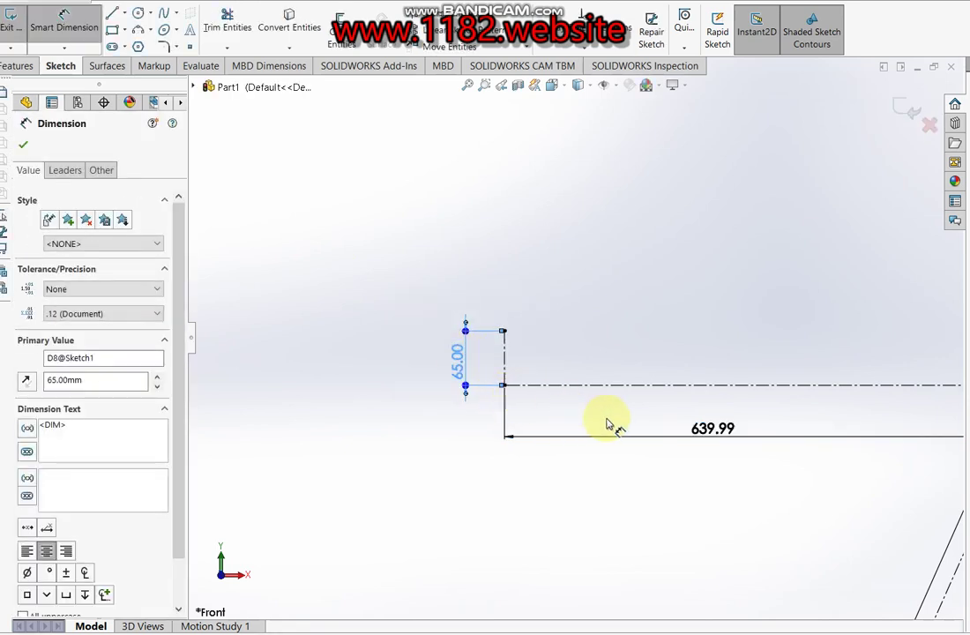
- Draw a slanted centerline running toward the lower left past the 65 line
{"action": "left_click", "coordinate": [112, 13]}
{"action": "left_click", "coordinate": [124, 12]}
{"action": "left_click", "coordinate": [152, 43]}
{"action": "left_click", "coordinate": [503, 331]}
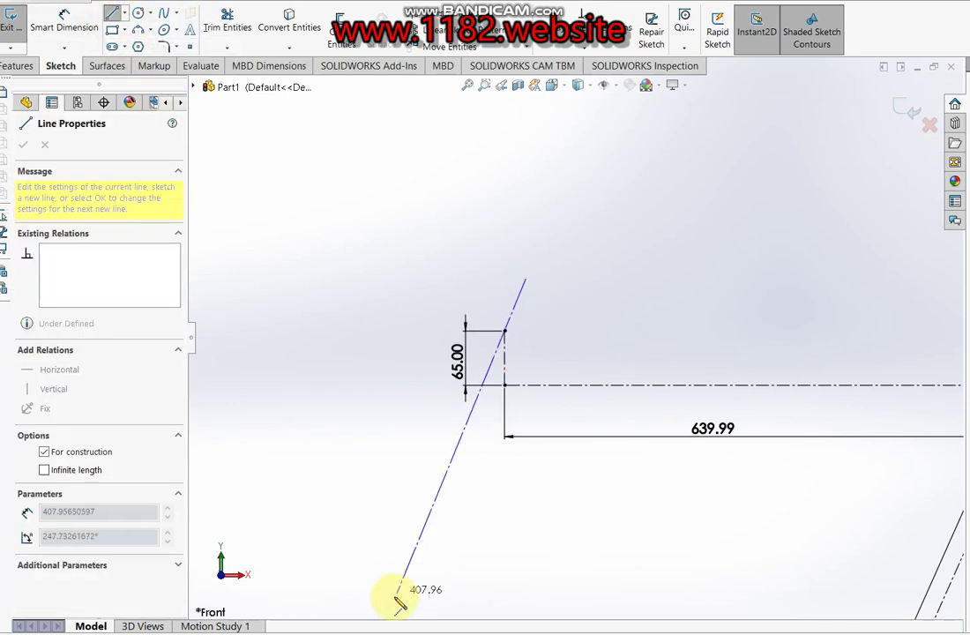
{"action": "left_click", "coordinate": [374, 601]}
{"action": "scroll", "coordinate": [415, 463], "scroll_direction": "down", "scroll_amount": 3}
{"action": "key", "text": "Escape"}
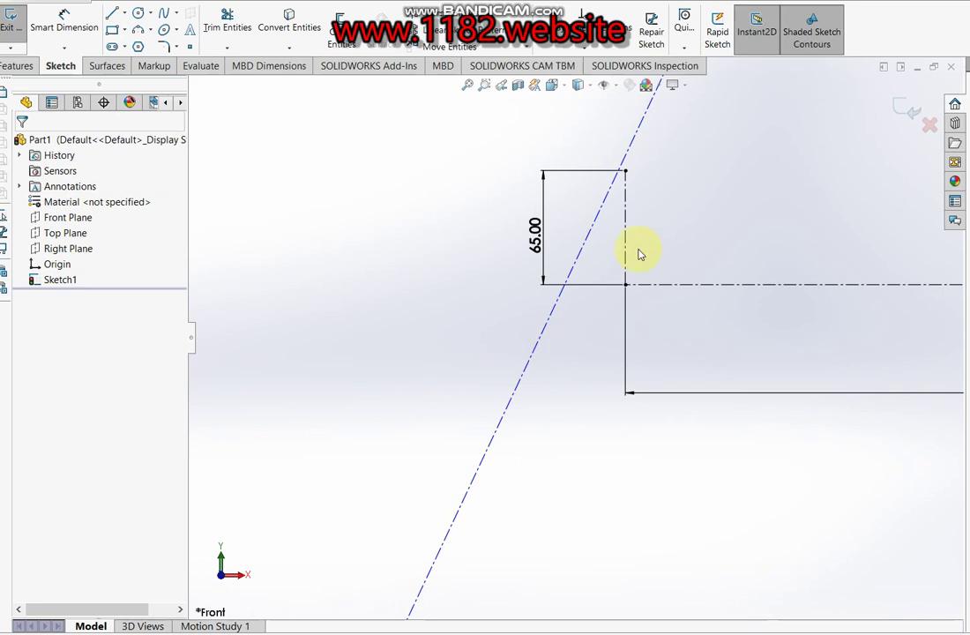
- Make the top of the 65 line coincident with the slanted centerline
{"action": "left_click", "coordinate": [628, 172]}
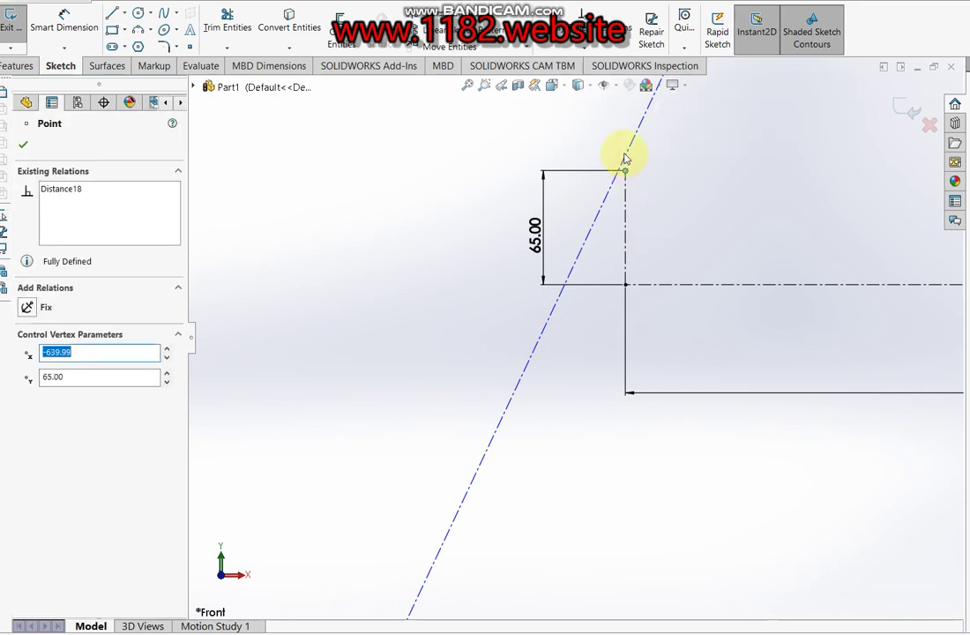
{"action": "left_click", "coordinate": [630, 158], "text": "ctrl"}
{"action": "left_click", "coordinate": [31, 392]}
{"action": "scroll", "coordinate": [494, 418], "scroll_direction": "up", "scroll_amount": 2}
{"action": "scroll", "coordinate": [618, 388], "scroll_direction": "up", "scroll_amount": 2}
{"action": "scroll", "coordinate": [623, 384], "scroll_direction": "down", "scroll_amount": 3}
{"action": "left_click", "coordinate": [23, 143]}
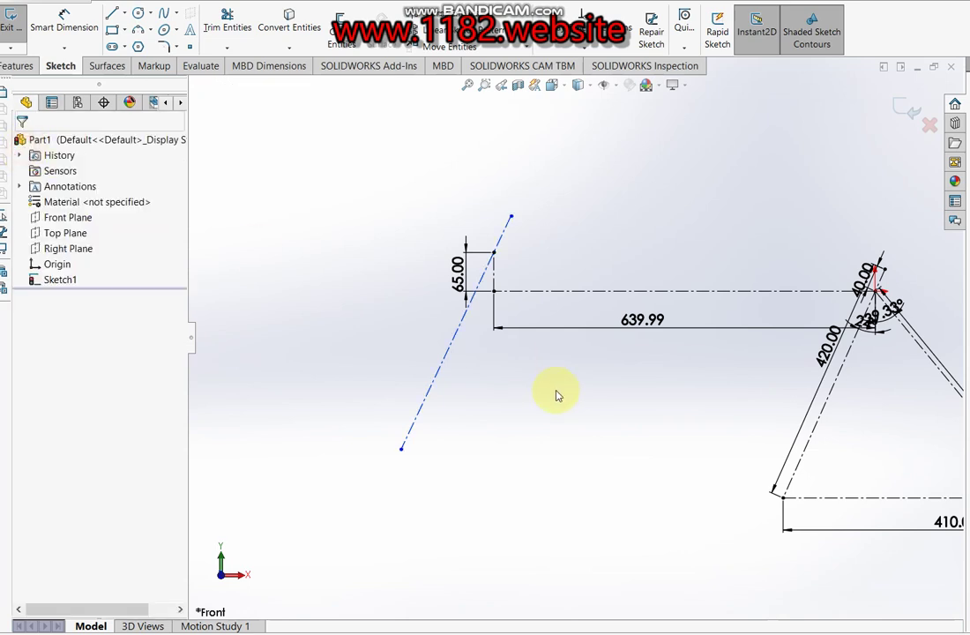
{"action": "scroll", "coordinate": [557, 392], "scroll_direction": "down", "scroll_amount": 3}
- Dimension the slanted centerline at 24° to the vertical 65 line
{"action": "left_click", "coordinate": [65, 22]}
{"action": "left_click", "coordinate": [432, 146]}
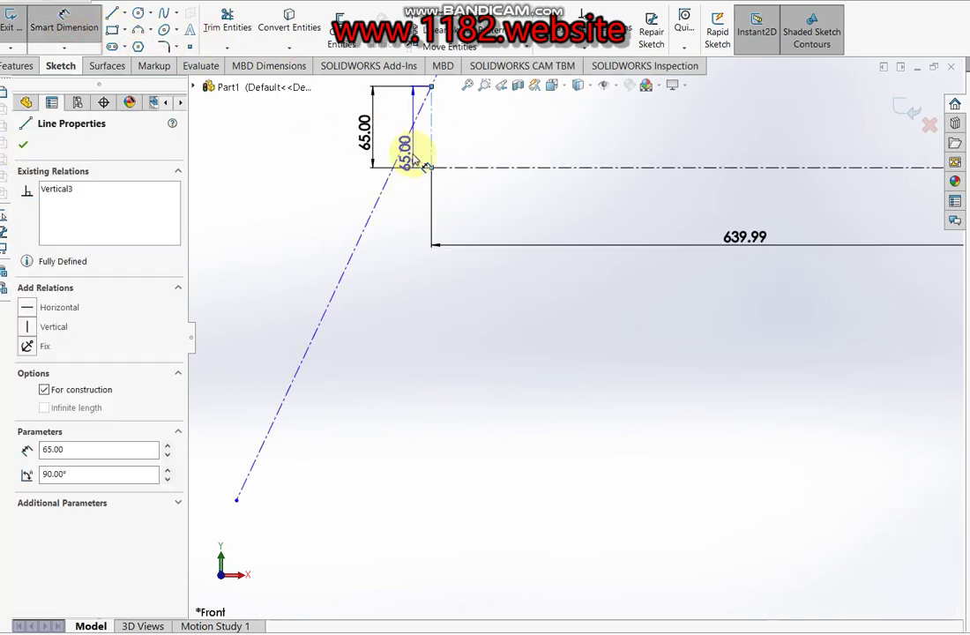
{"action": "left_click", "coordinate": [399, 164]}
{"action": "left_click", "coordinate": [411, 266]}
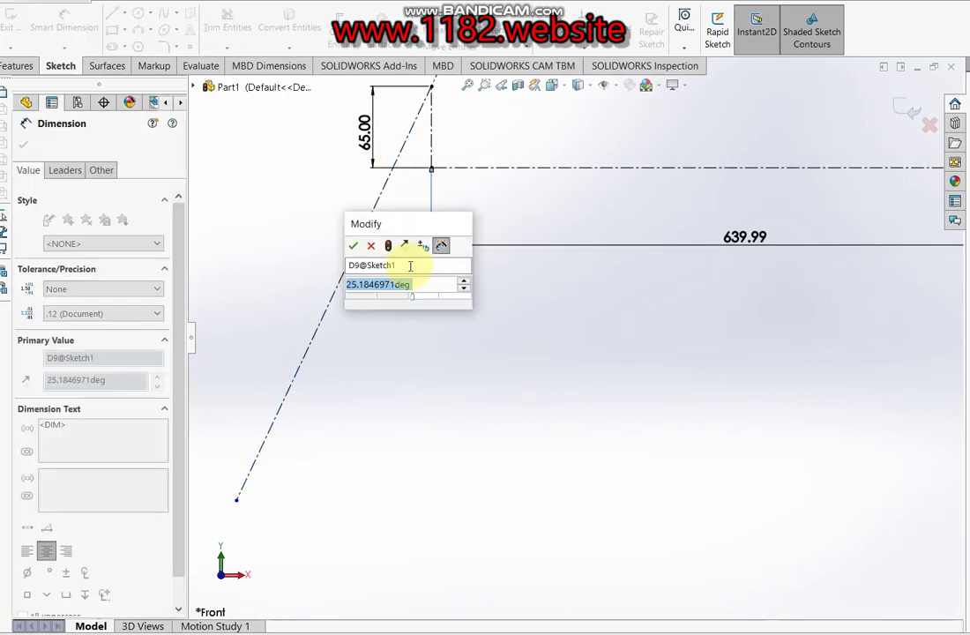
{"action": "type", "text": "24"}
{"action": "key", "text": "Return"}
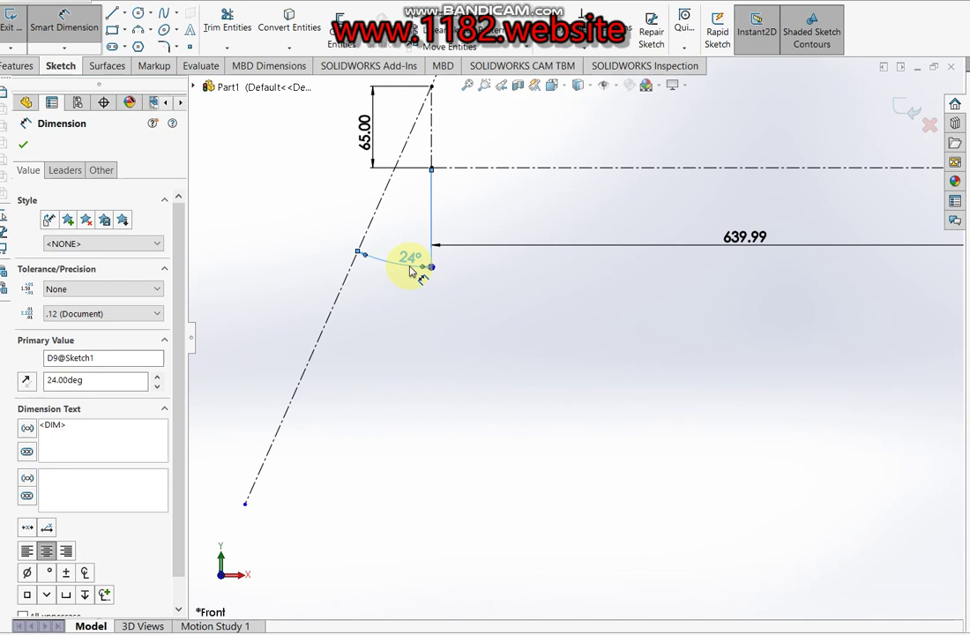
{"action": "scroll", "coordinate": [411, 269], "scroll_direction": "up", "scroll_amount": 3}
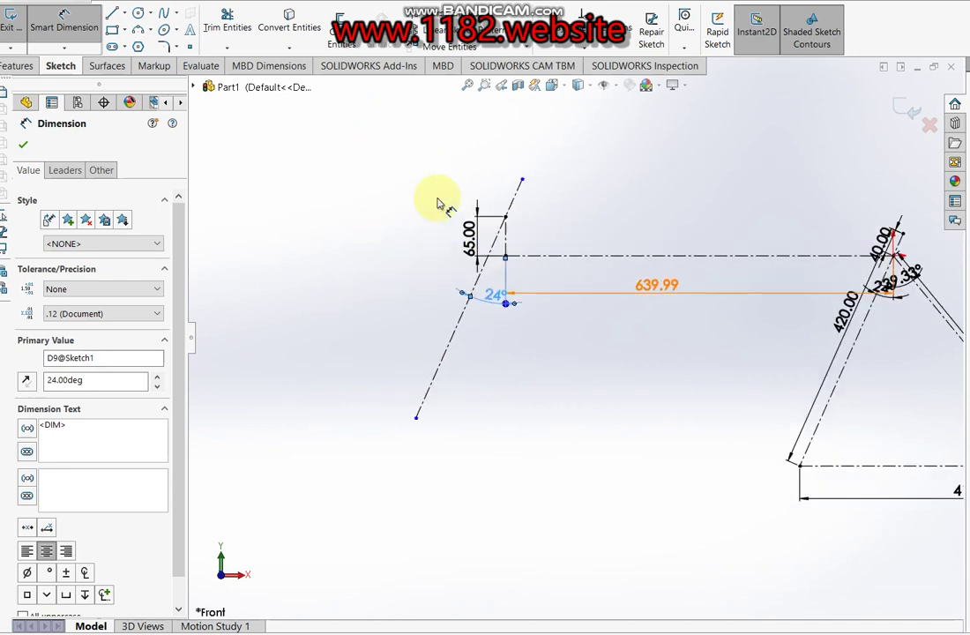
{"action": "scroll", "coordinate": [647, 300], "scroll_direction": "down", "scroll_amount": 3}
- Add a 61.95 height dimension for the slanted line's upper end, then delete it
{"action": "left_click", "coordinate": [624, 287]}
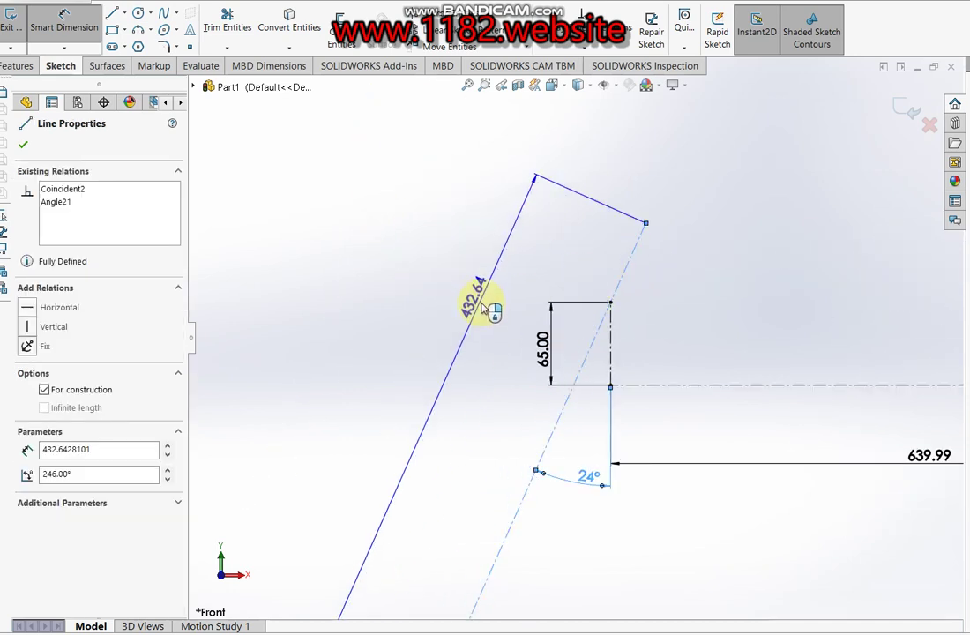
{"action": "key", "text": "Escape"}
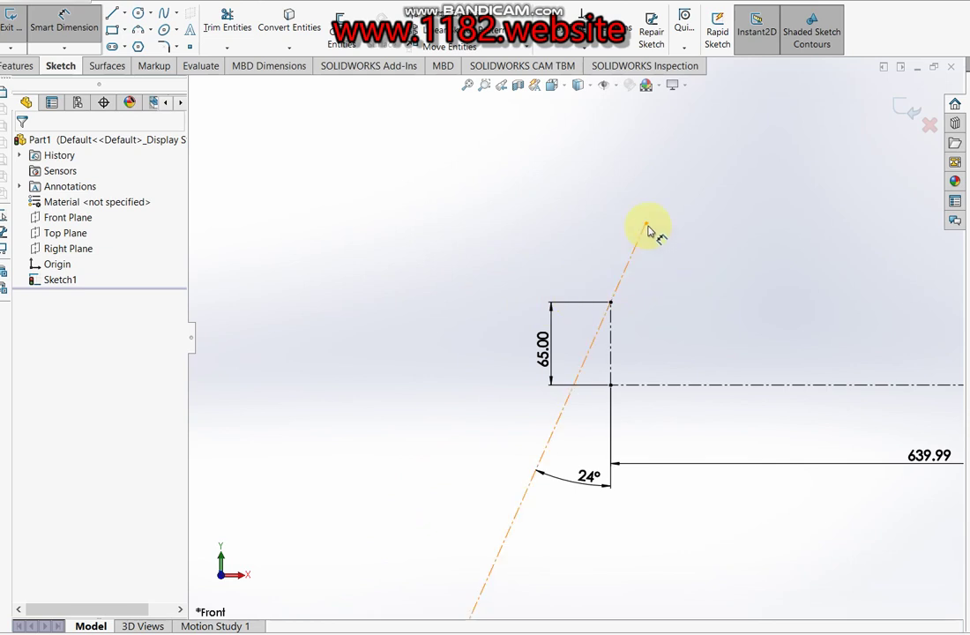
{"action": "left_click", "coordinate": [646, 224]}
{"action": "left_click", "coordinate": [610, 304]}
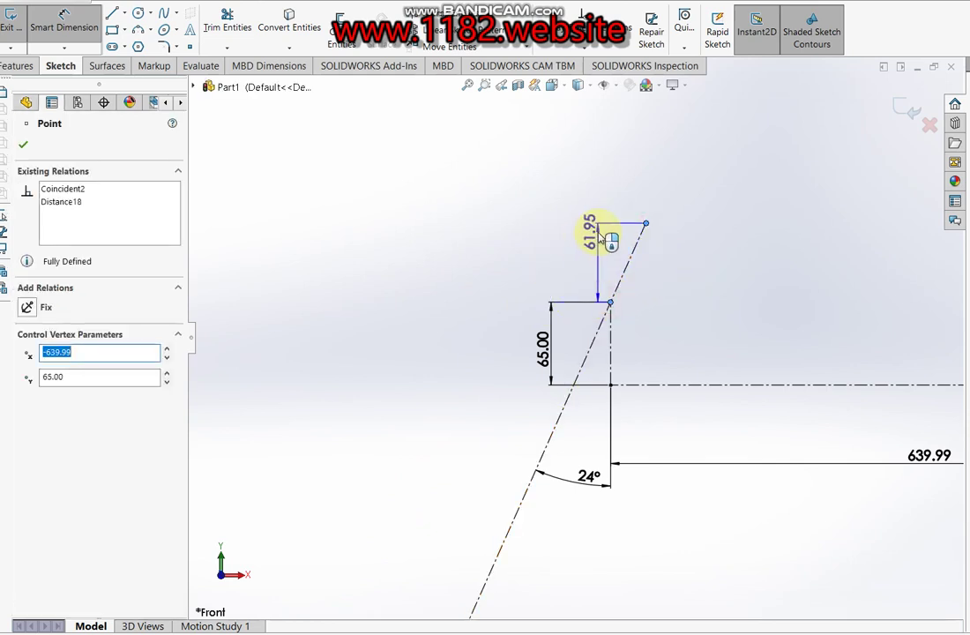
{"action": "left_click", "coordinate": [610, 252]}
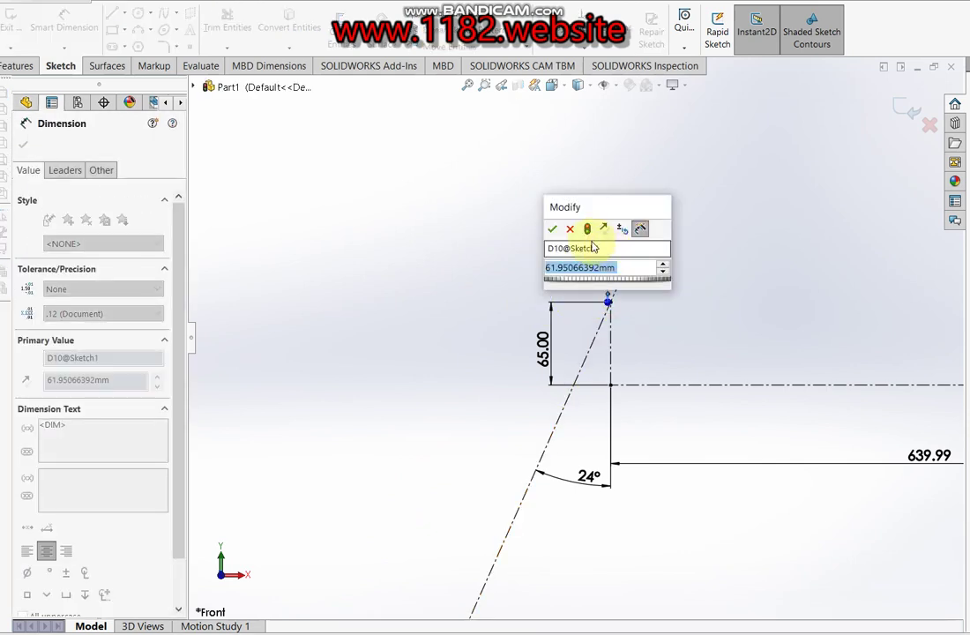
{"action": "key", "text": "Return"}
{"action": "key", "text": "Delete"}
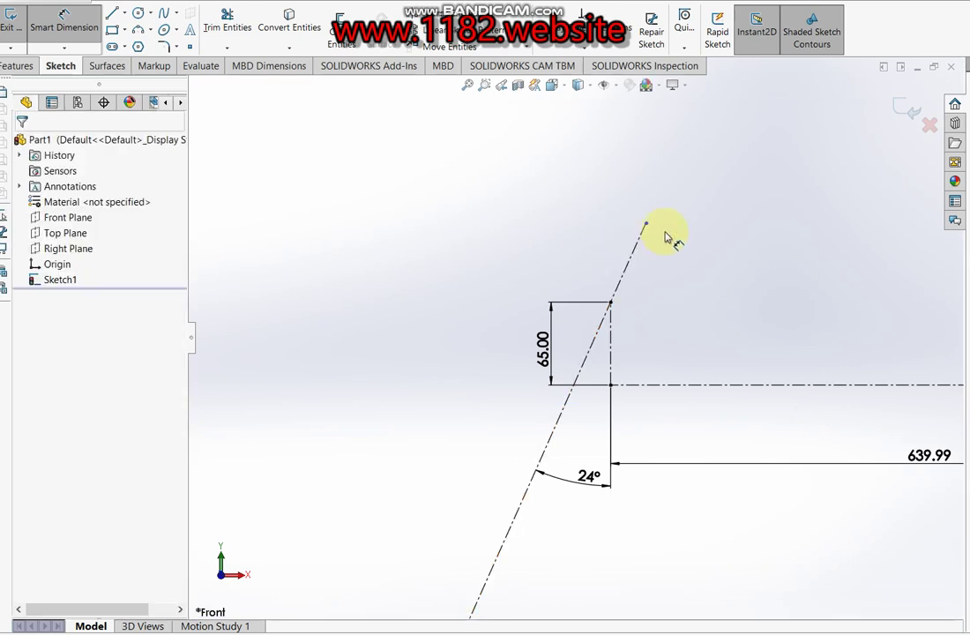
{"action": "left_click", "coordinate": [645, 226]}
- Attach the branch line 30 mm along the slanted line and dimension it 120 mm
{"action": "left_click_drag", "start_coordinate": [617, 308], "coordinate": [611, 304]}
{"action": "left_click", "coordinate": [620, 262]}
{"action": "type", "text": "30"}
{"action": "key", "text": "Return"}
{"action": "left_click", "coordinate": [584, 336]}
{"action": "left_click", "coordinate": [503, 335]}
{"action": "type", "text": "12"}
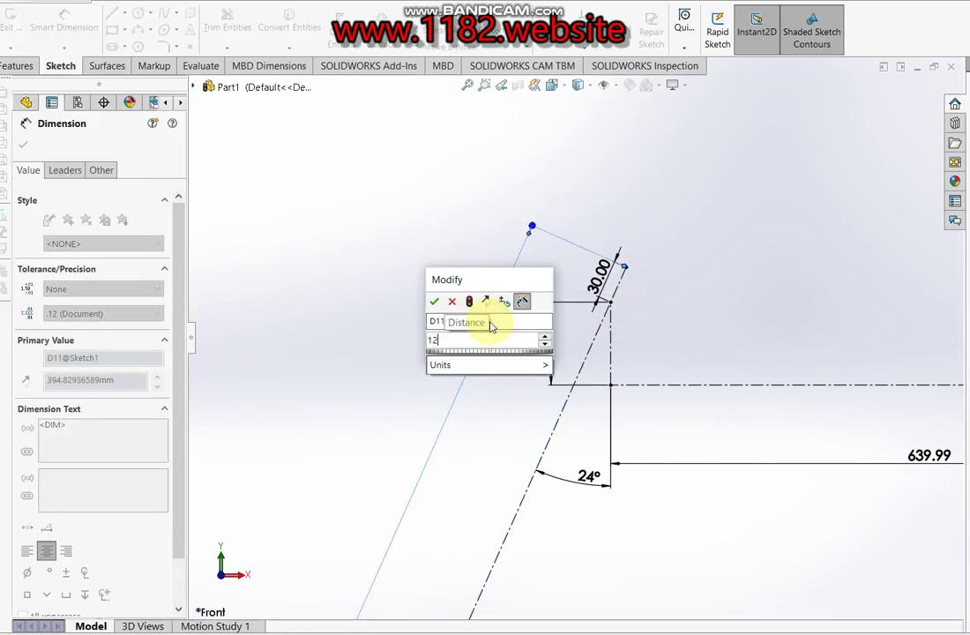
{"action": "type", "text": "0"}
{"action": "key", "text": "Return"}
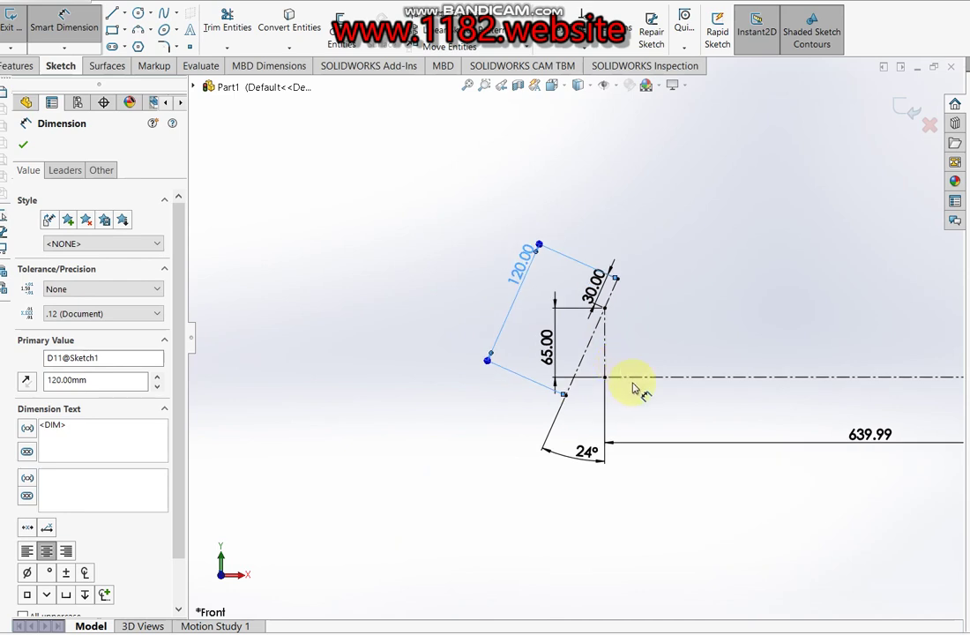
- Draw a centerline from the 120 line's lower end to the triangle's bottom-left corner
{"action": "left_click", "coordinate": [124, 12]}
{"action": "left_click", "coordinate": [149, 43]}
{"action": "scroll", "coordinate": [570, 390], "scroll_direction": "down", "scroll_amount": 3}
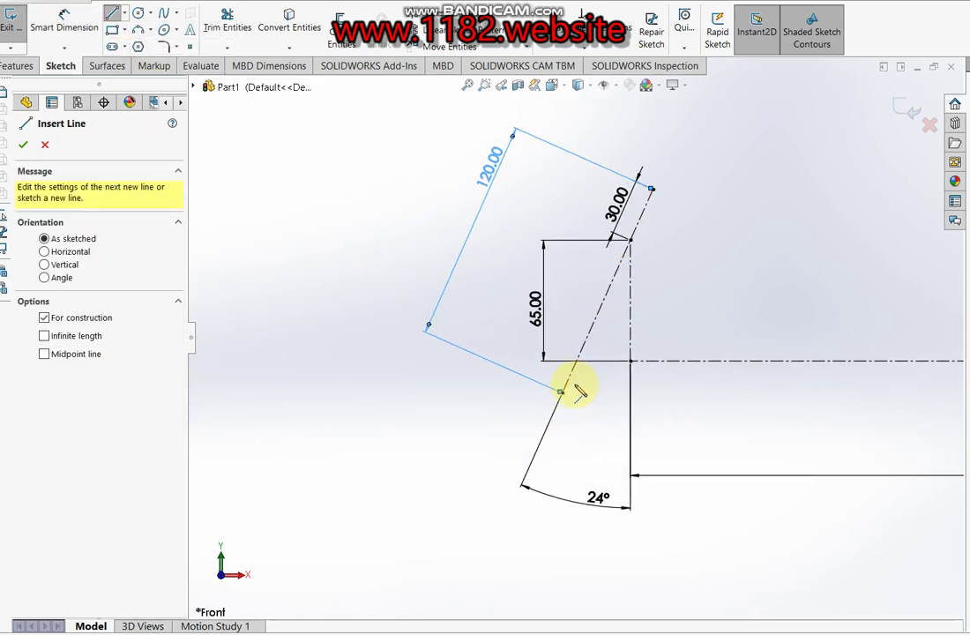
{"action": "left_click", "coordinate": [571, 377]}
{"action": "scroll", "coordinate": [689, 425], "scroll_direction": "up", "scroll_amount": 5}
{"action": "scroll", "coordinate": [725, 461], "scroll_direction": "down", "scroll_amount": 2}
{"action": "scroll", "coordinate": [741, 466], "scroll_direction": "down", "scroll_amount": 3}
{"action": "left_click", "coordinate": [720, 364]}
{"action": "key", "text": "Escape"}
{"action": "scroll", "coordinate": [688, 340], "scroll_direction": "up", "scroll_amount": 3}
{"action": "scroll", "coordinate": [361, 189], "scroll_direction": "up", "scroll_amount": 2}
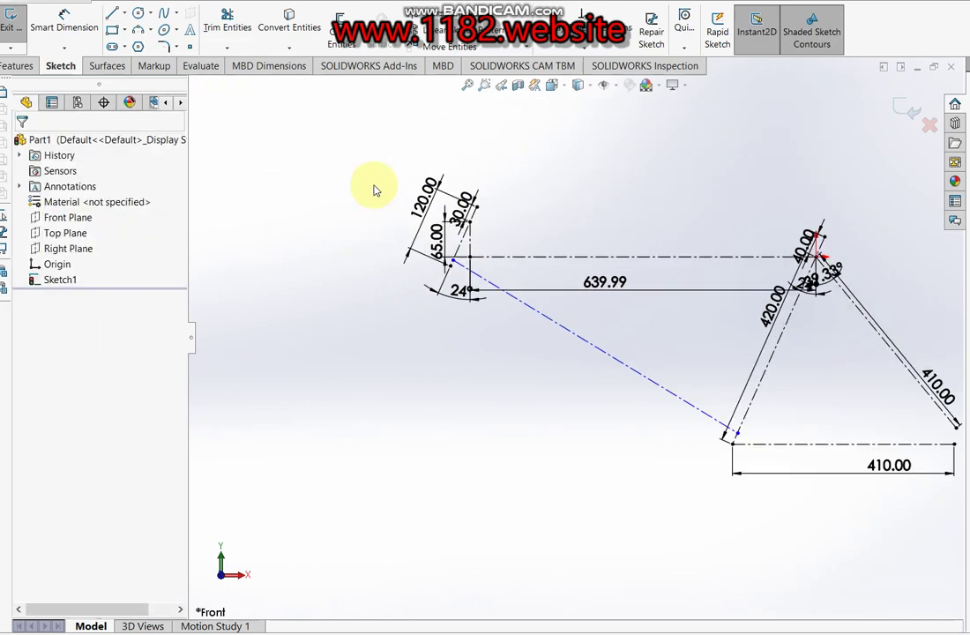
- Change the 120 mm head-tube branch dimension to 150 mm
{"action": "scroll", "coordinate": [386, 121], "scroll_direction": "down", "scroll_amount": 4}
{"action": "double_click", "coordinate": [370, 107]}
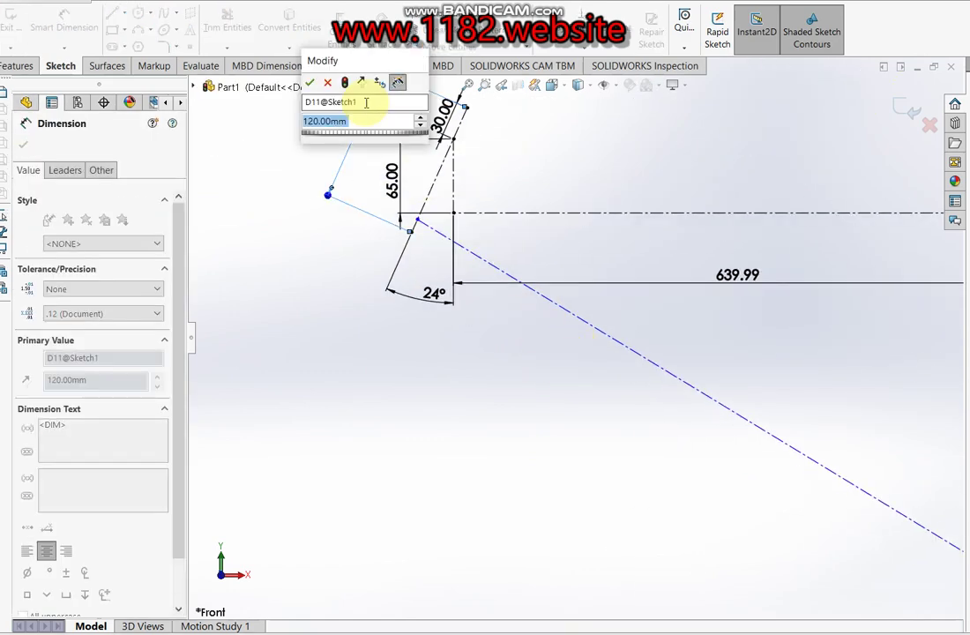
{"action": "type", "text": "150"}
{"action": "key", "text": "Return"}
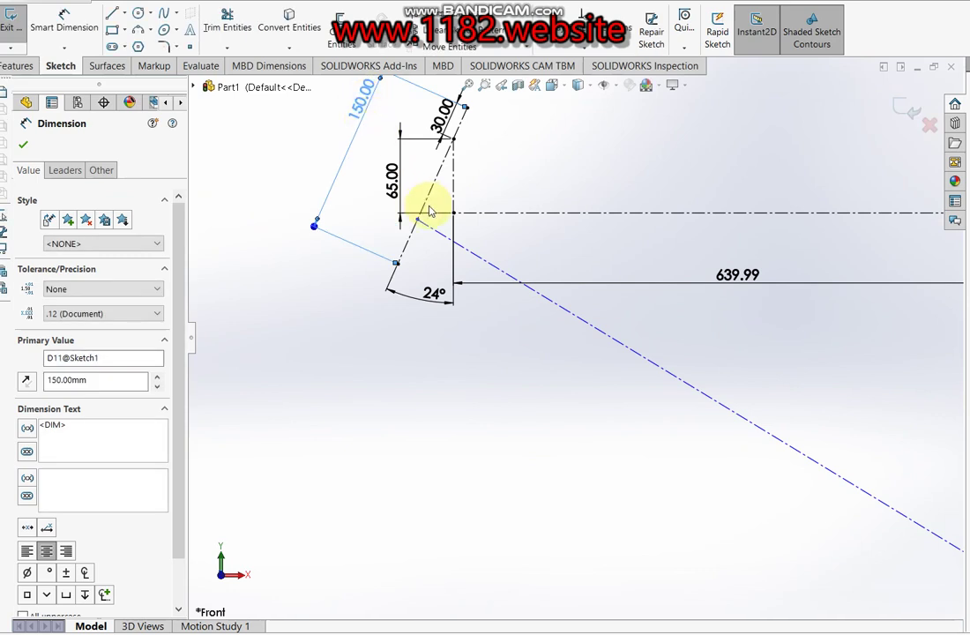
{"action": "scroll", "coordinate": [427, 205], "scroll_direction": "down", "scroll_amount": 2}
{"action": "scroll", "coordinate": [465, 265], "scroll_direction": "down", "scroll_amount": 1}
- Add a 30 mm distance dimension between the two sketch points
{"action": "left_click", "coordinate": [65, 24]}
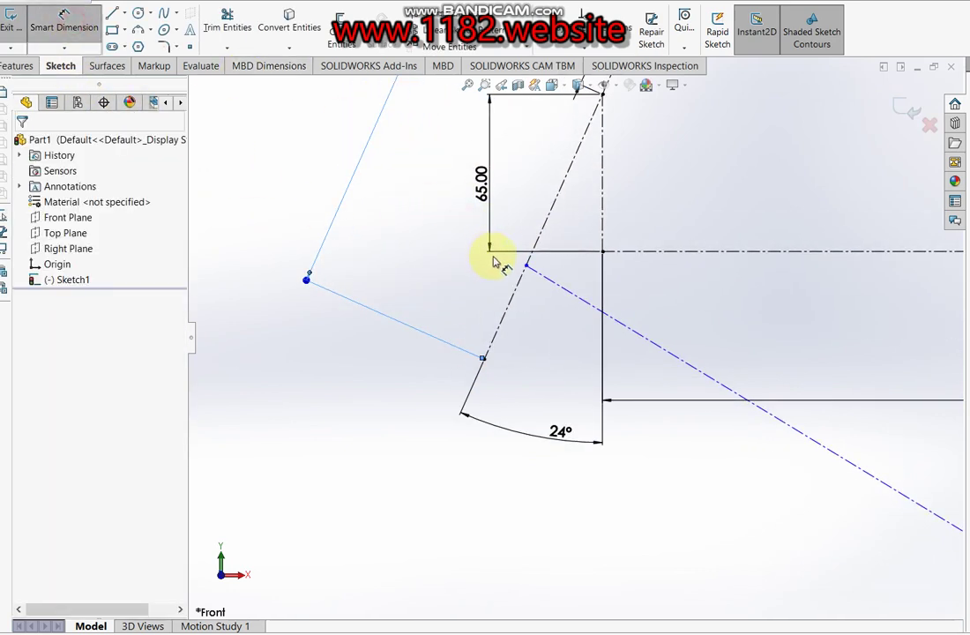
{"action": "left_click", "coordinate": [527, 267]}
{"action": "left_click_drag", "start_coordinate": [483, 359], "coordinate": [510, 297]}
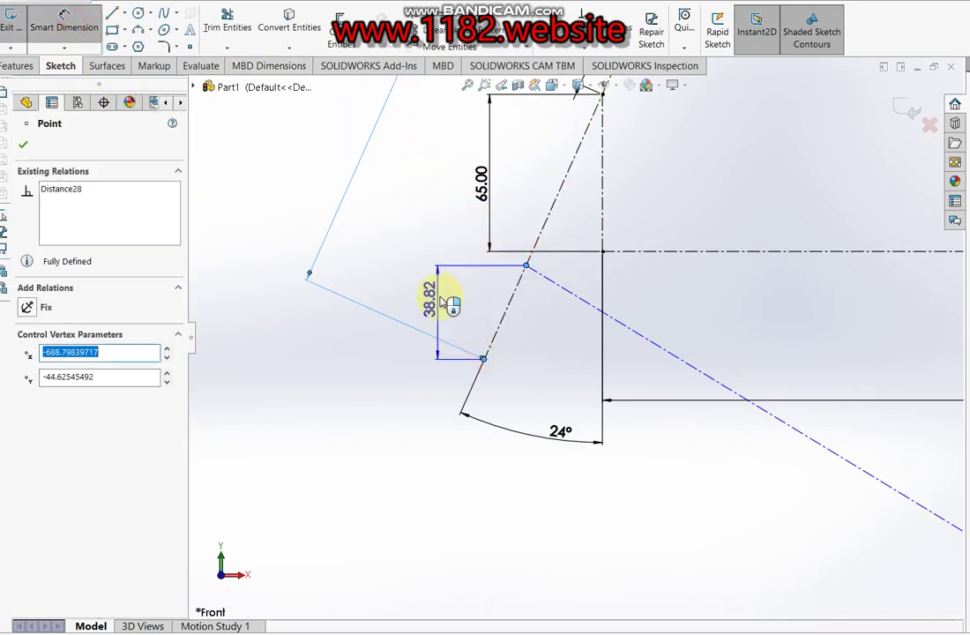
{"action": "left_click", "coordinate": [503, 295]}
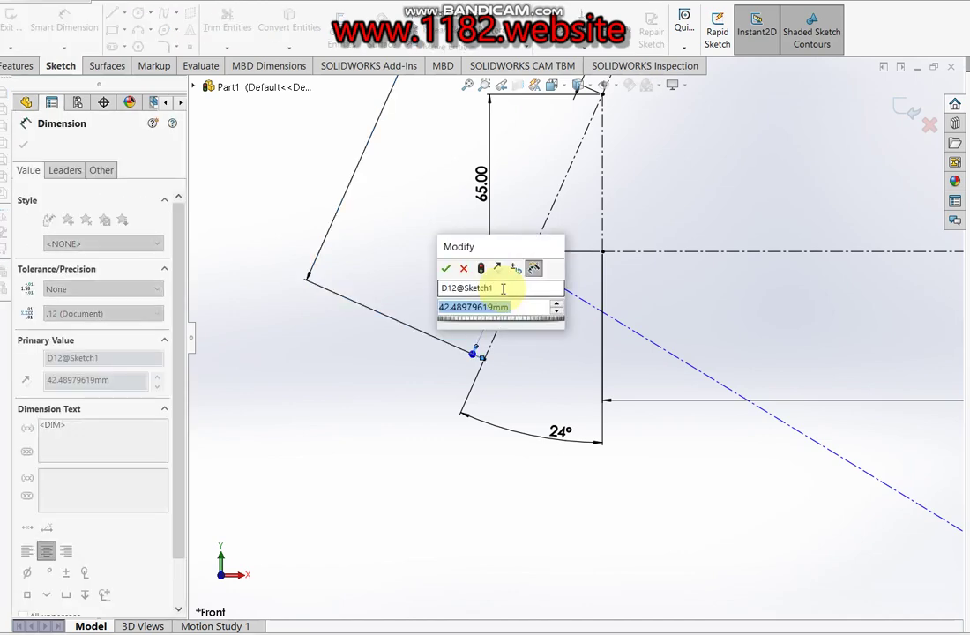
{"action": "type", "text": "30"}
{"action": "key", "text": "Return"}
- Dimension the 420 line's lower end 10 mm above the horizontal centerline
{"action": "scroll", "coordinate": [509, 288], "scroll_direction": "up", "scroll_amount": 5}
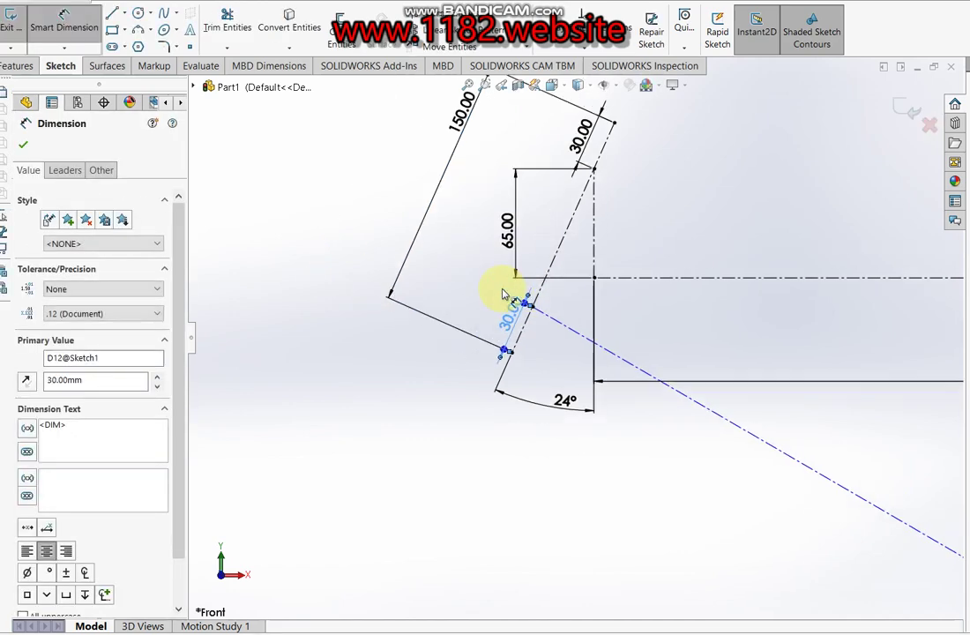
{"action": "scroll", "coordinate": [794, 411], "scroll_direction": "down", "scroll_amount": 2}
{"action": "scroll", "coordinate": [683, 401], "scroll_direction": "down", "scroll_amount": 3}
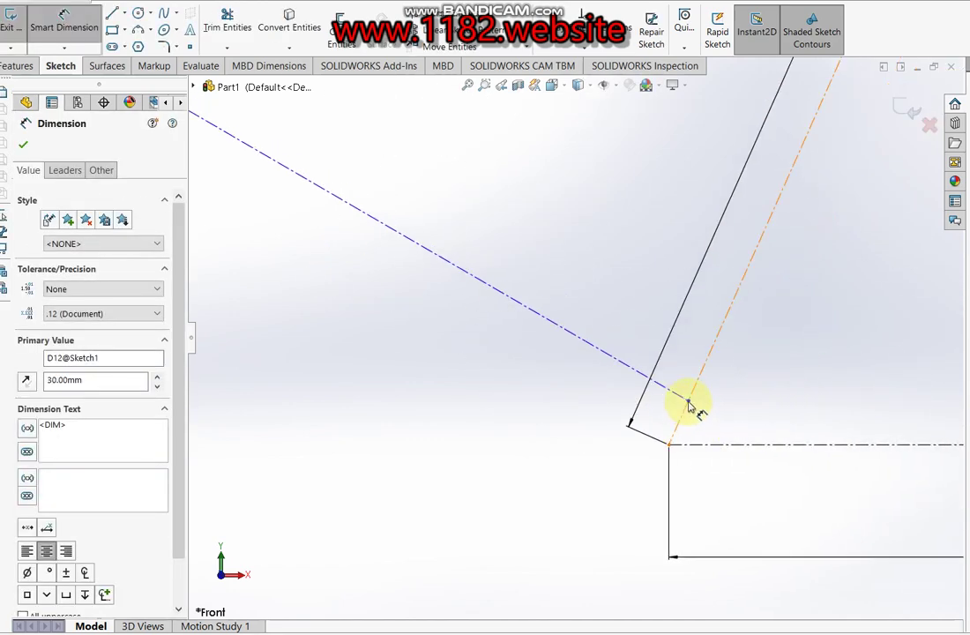
{"action": "left_click", "coordinate": [690, 402]}
{"action": "left_click", "coordinate": [678, 446]}
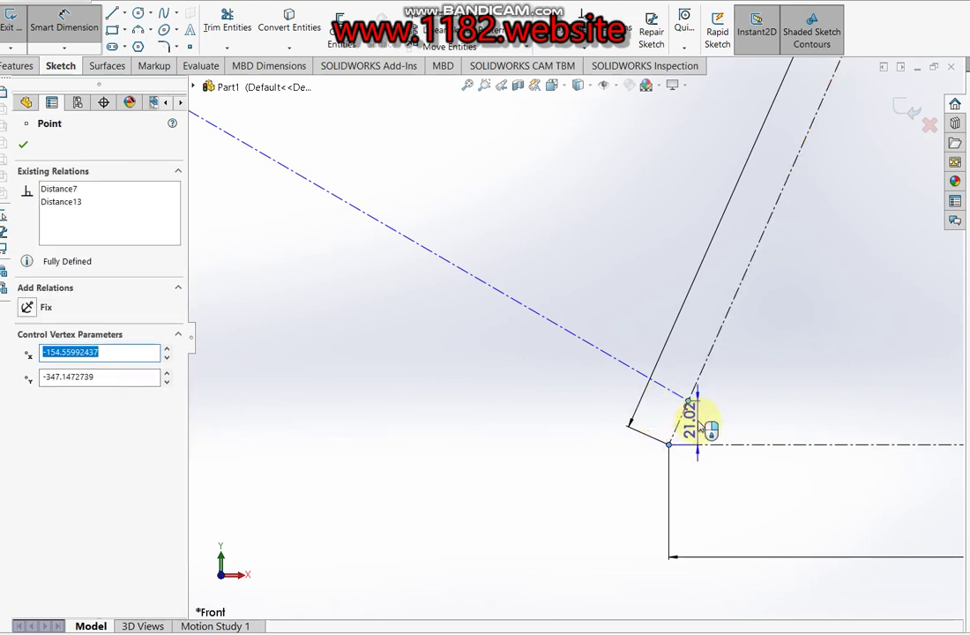
{"action": "left_click", "coordinate": [675, 405]}
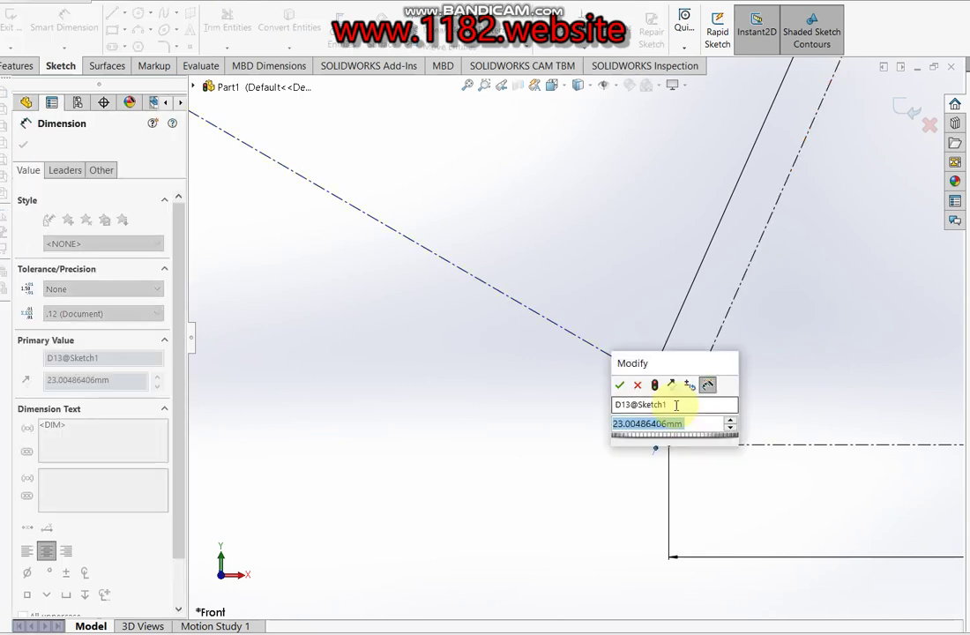
{"action": "type", "text": "10"}
{"action": "key", "text": "Return"}
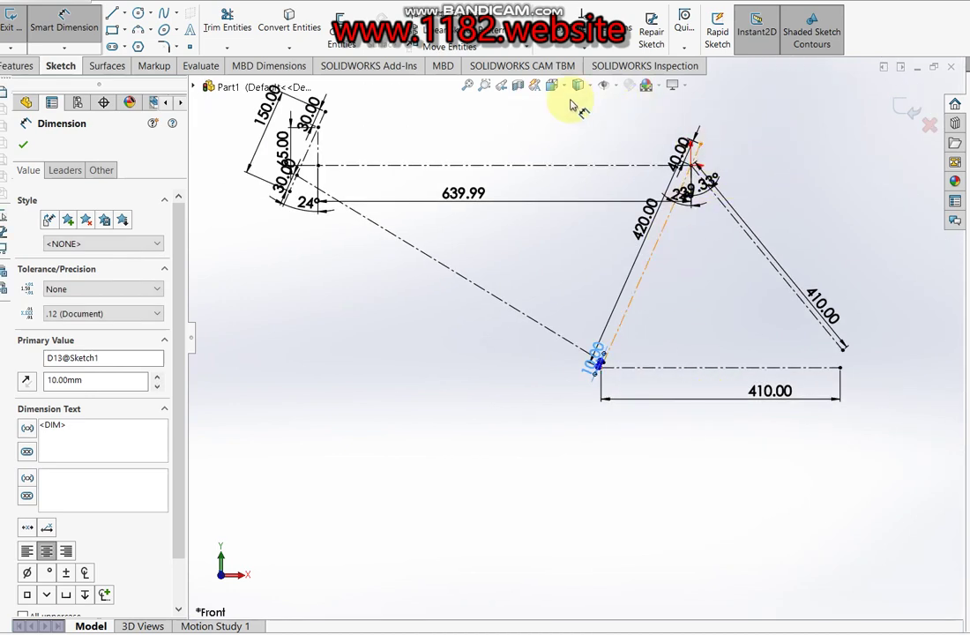
{"action": "scroll", "coordinate": [352, 97], "scroll_direction": "up", "scroll_amount": 3}
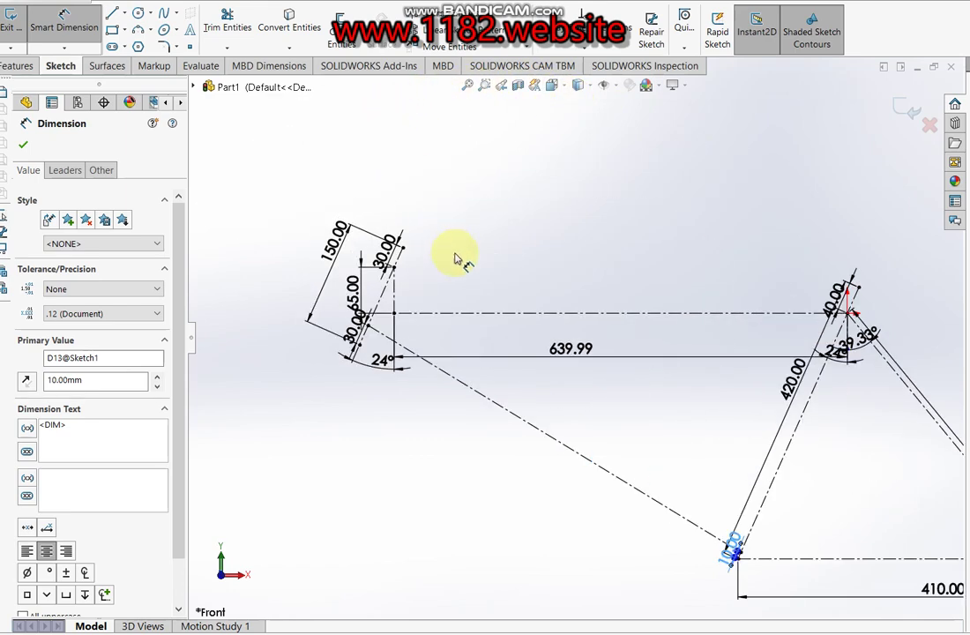
{"action": "left_click", "coordinate": [124, 14]}
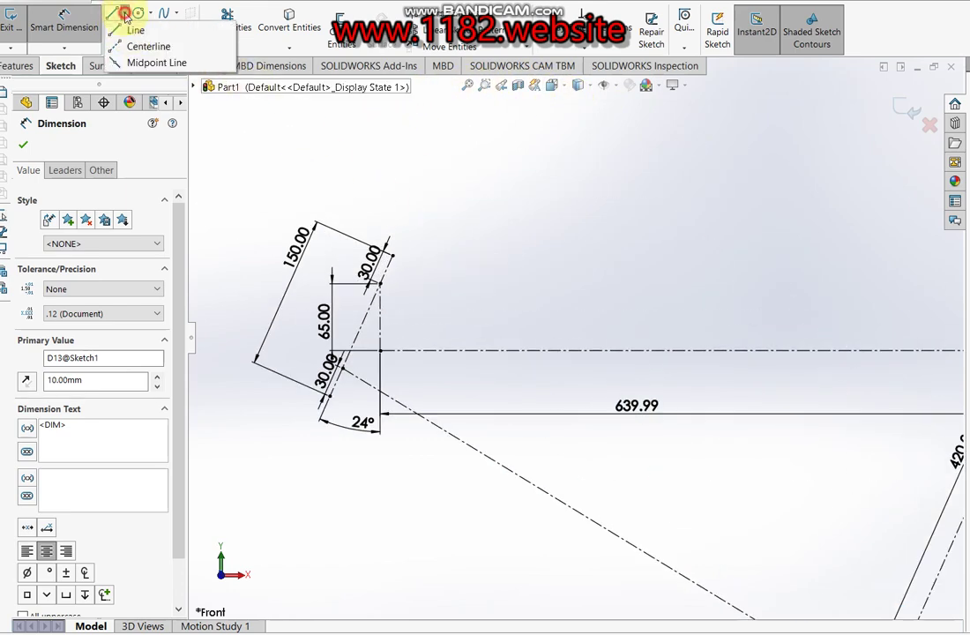
- Draw a top-tube centerline from the upper-left endpoint to the right-hand junction, then exit Sketch1
{"action": "left_click", "coordinate": [134, 41]}
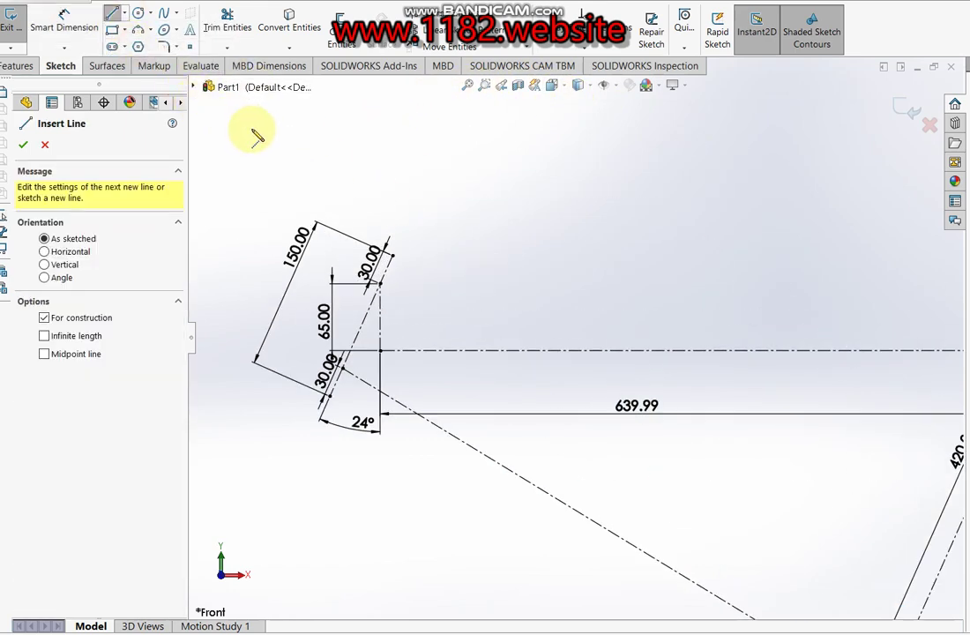
{"action": "left_click", "coordinate": [381, 285]}
{"action": "scroll", "coordinate": [381, 285], "scroll_direction": "up", "scroll_amount": 3}
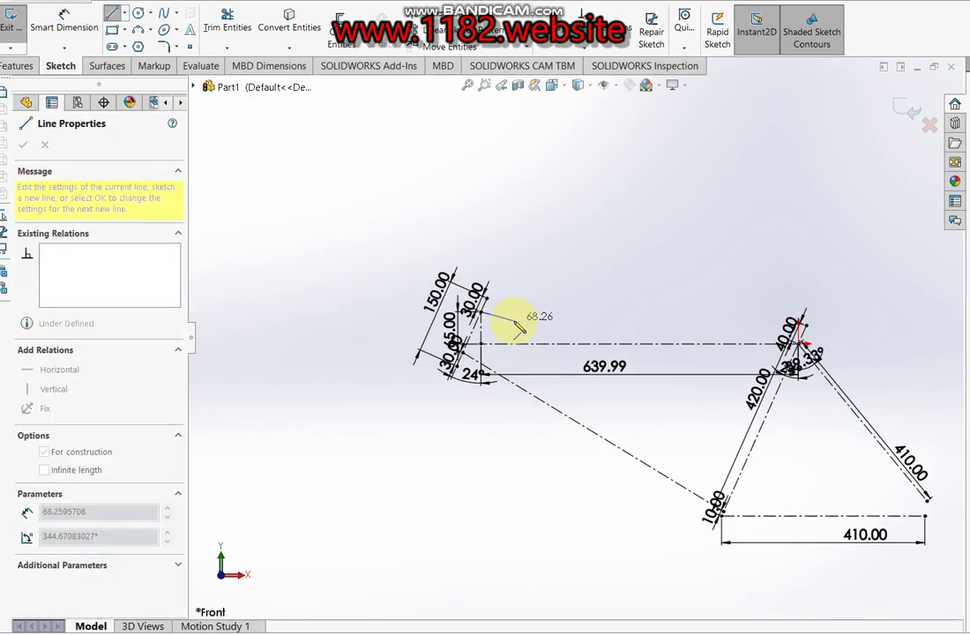
{"action": "scroll", "coordinate": [905, 346], "scroll_direction": "down", "scroll_amount": 4}
{"action": "left_click", "coordinate": [880, 333]}
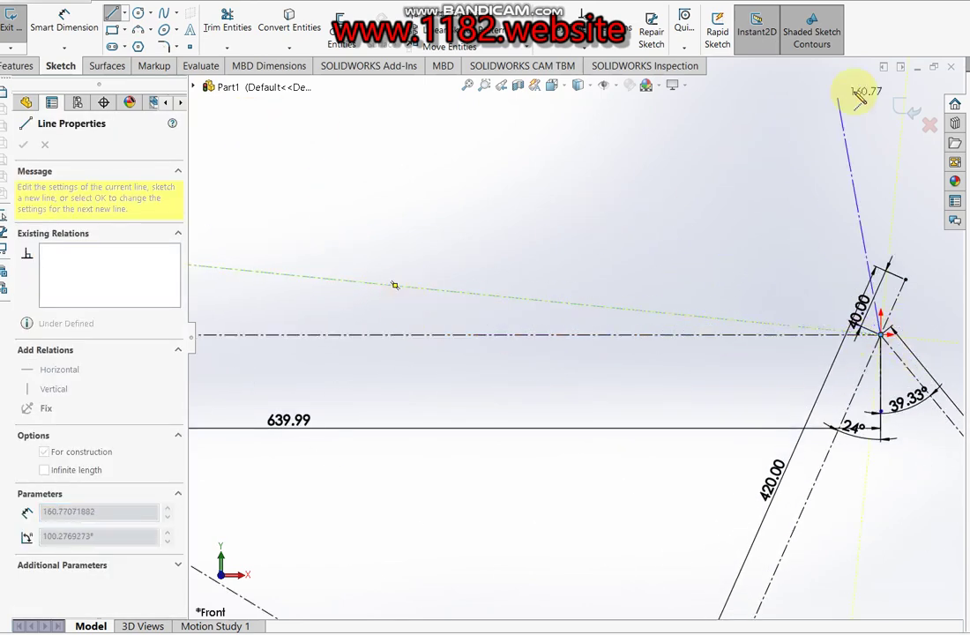
{"action": "left_click", "coordinate": [905, 108]}
{"action": "key", "text": "f"}
{"action": "scroll", "coordinate": [539, 396], "scroll_direction": "up", "scroll_amount": 2}
{"action": "scroll", "coordinate": [554, 466], "scroll_direction": "down", "scroll_amount": 2}
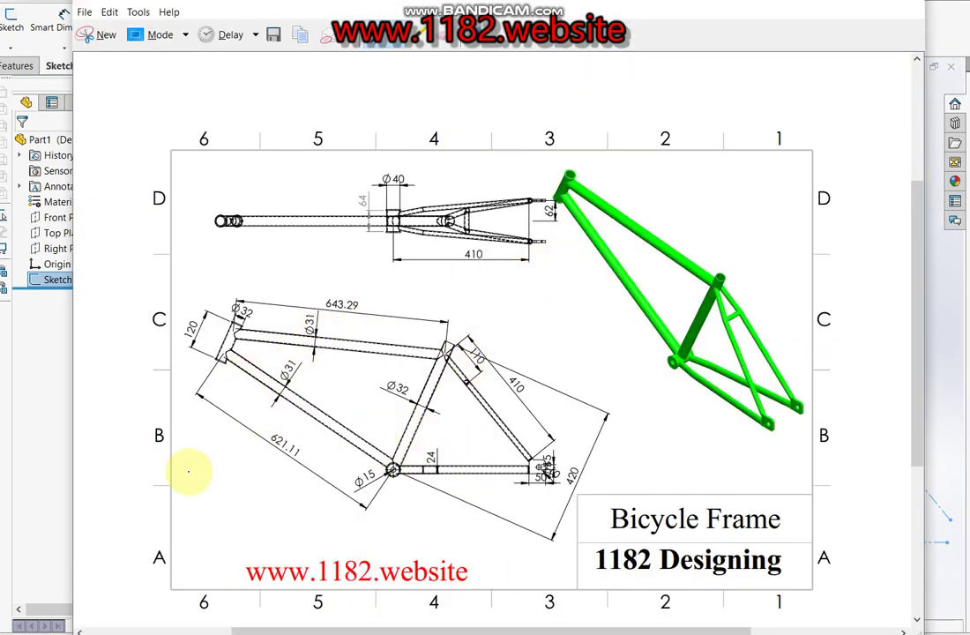
- Close the bicycle frame reference drawing in Snipping Tool
{"action": "left_click", "coordinate": [37, 507]}
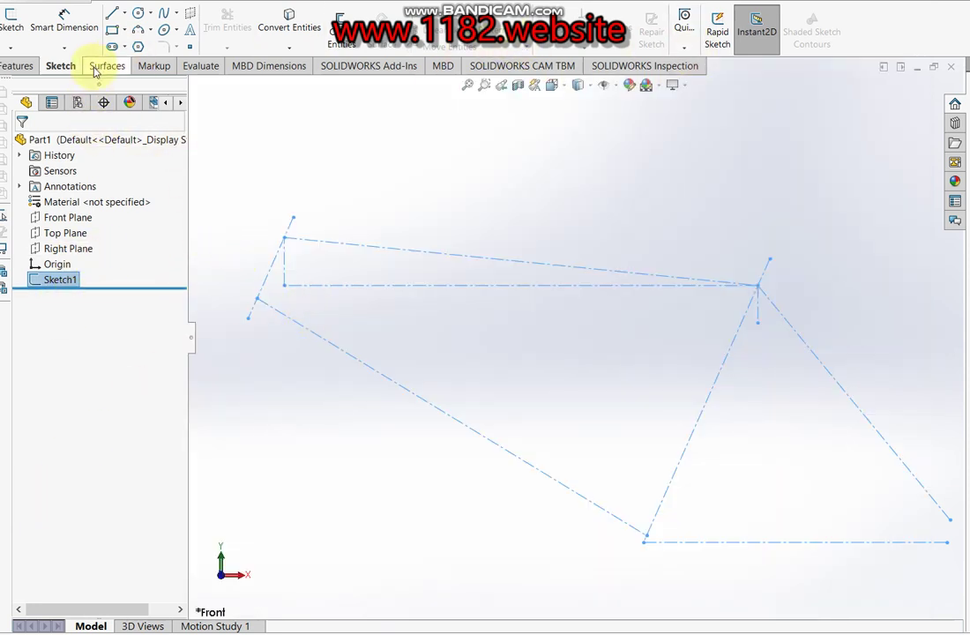
- Create Plane1 through the head tube's top endpoint, perpendicular to Line7, and sketch on it
{"action": "left_click", "coordinate": [22, 65]}
{"action": "left_click", "coordinate": [633, 28]}
{"action": "left_click", "coordinate": [641, 63]}
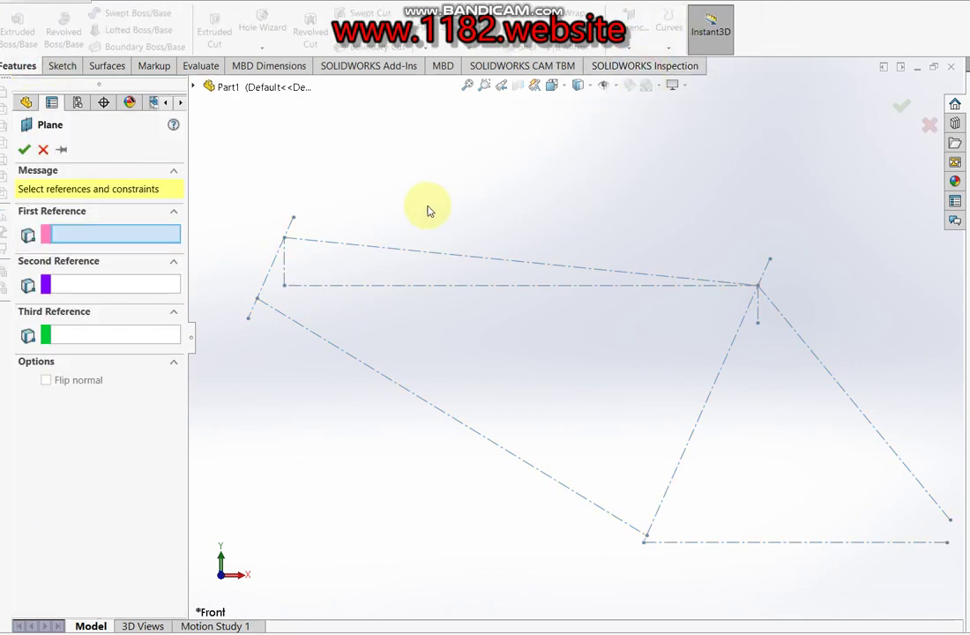
{"action": "scroll", "coordinate": [346, 253], "scroll_direction": "down", "scroll_amount": 3}
{"action": "left_click", "coordinate": [338, 244]}
{"action": "scroll", "coordinate": [357, 260], "scroll_direction": "down", "scroll_amount": 2}
{"action": "left_click", "coordinate": [346, 279]}
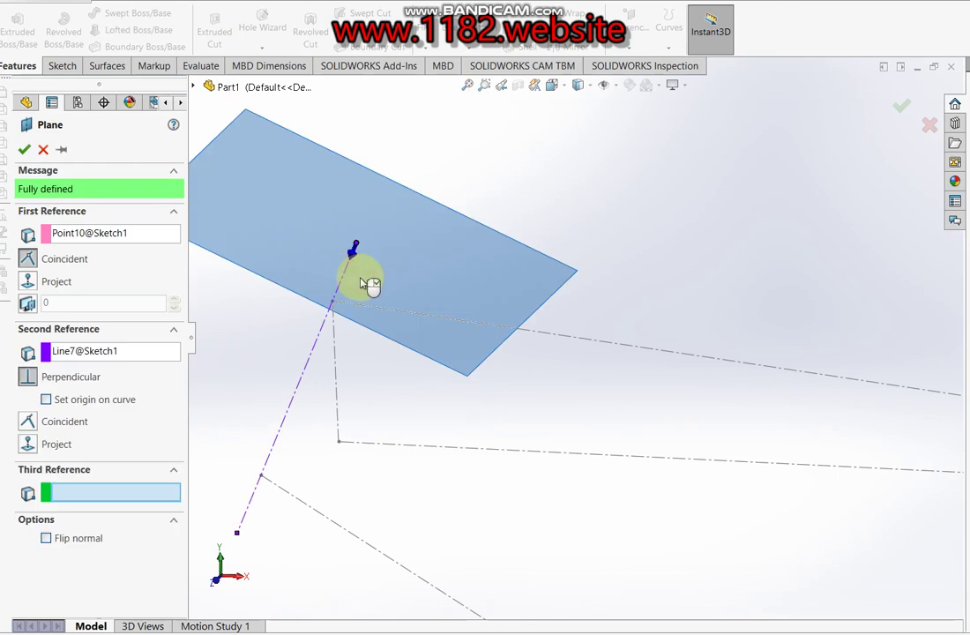
{"action": "left_click", "coordinate": [24, 150]}
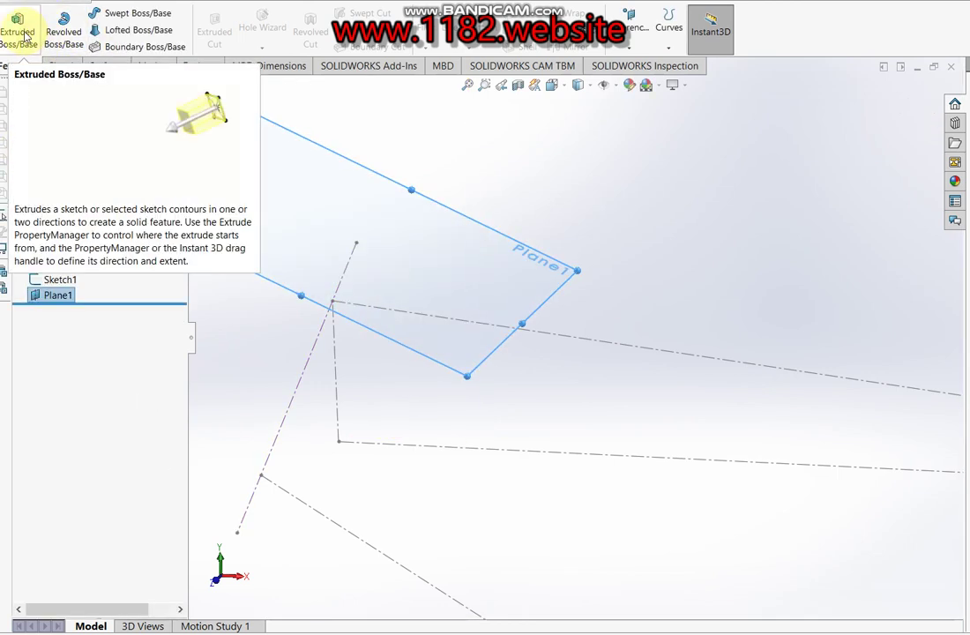
{"action": "left_click", "coordinate": [25, 37]}
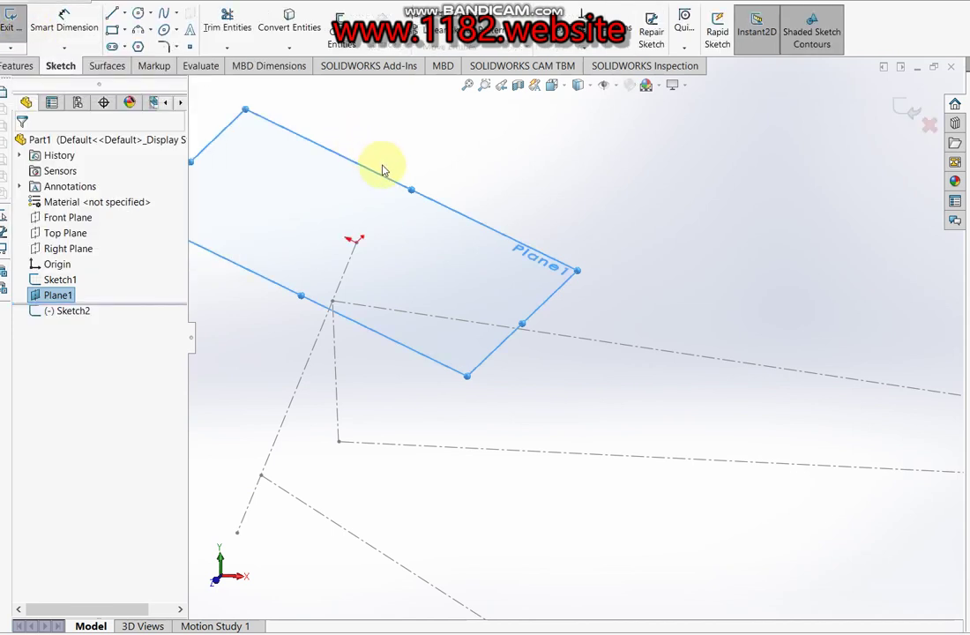
- In normal view, sketch a 33 mm diameter circle centred on the Plane1 origin
{"action": "key", "text": "ctrl+8"}
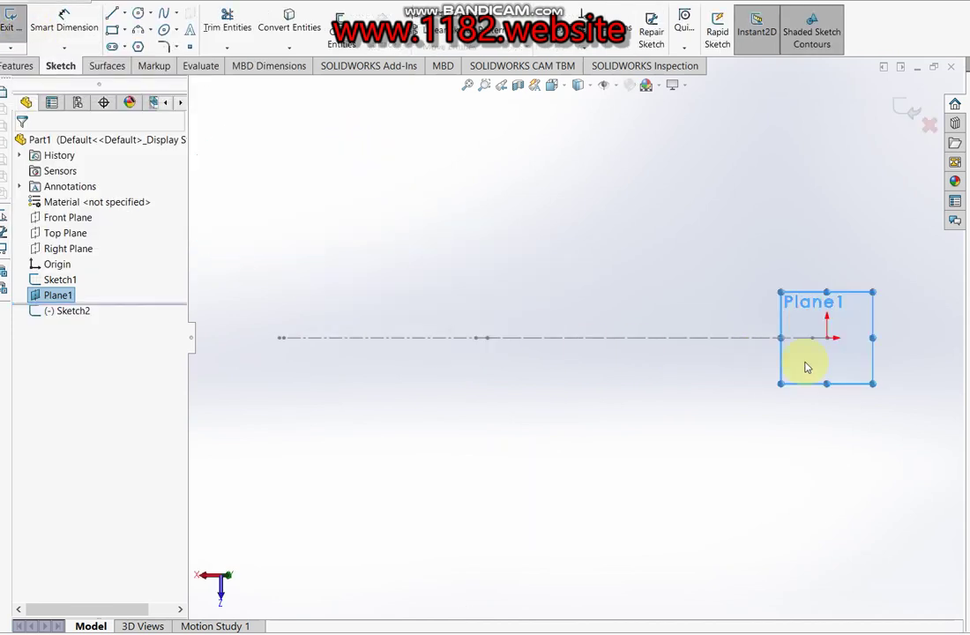
{"action": "left_click", "coordinate": [135, 19]}
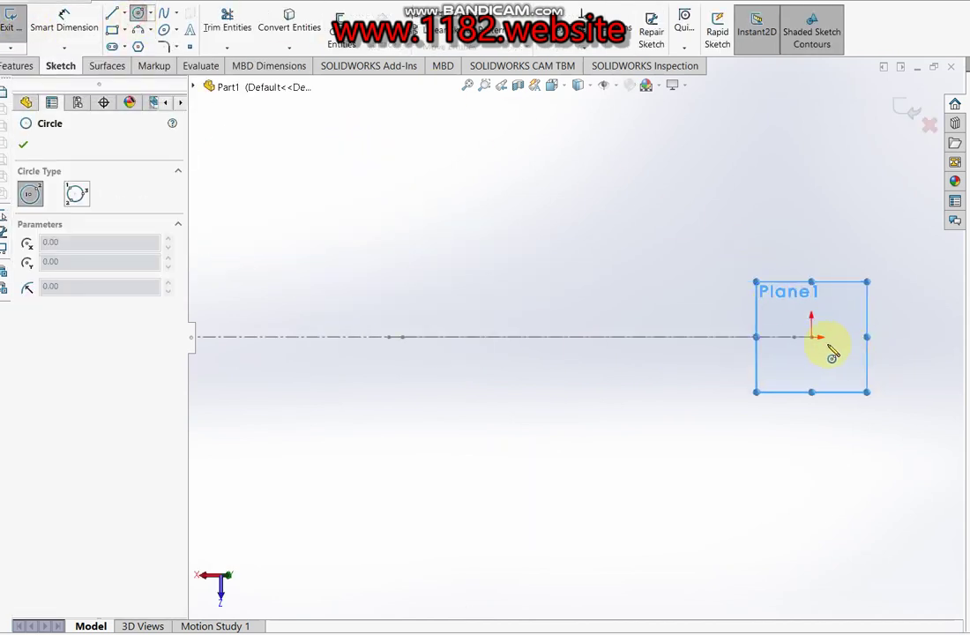
{"action": "left_click", "coordinate": [812, 336]}
{"action": "left_click", "coordinate": [825, 357]}
{"action": "left_click", "coordinate": [64, 18]}
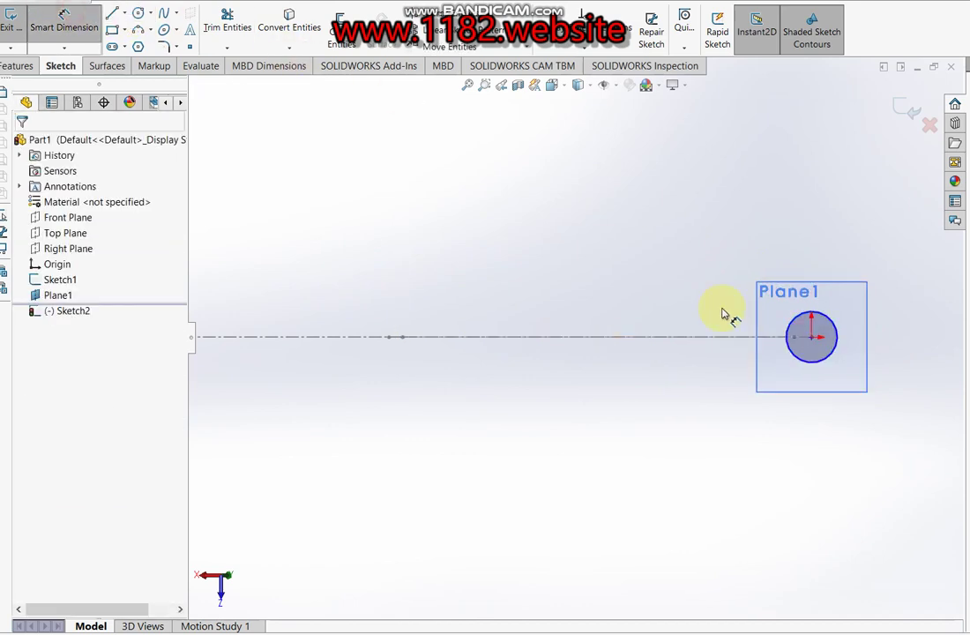
{"action": "left_click", "coordinate": [832, 356]}
{"action": "left_click", "coordinate": [909, 352]}
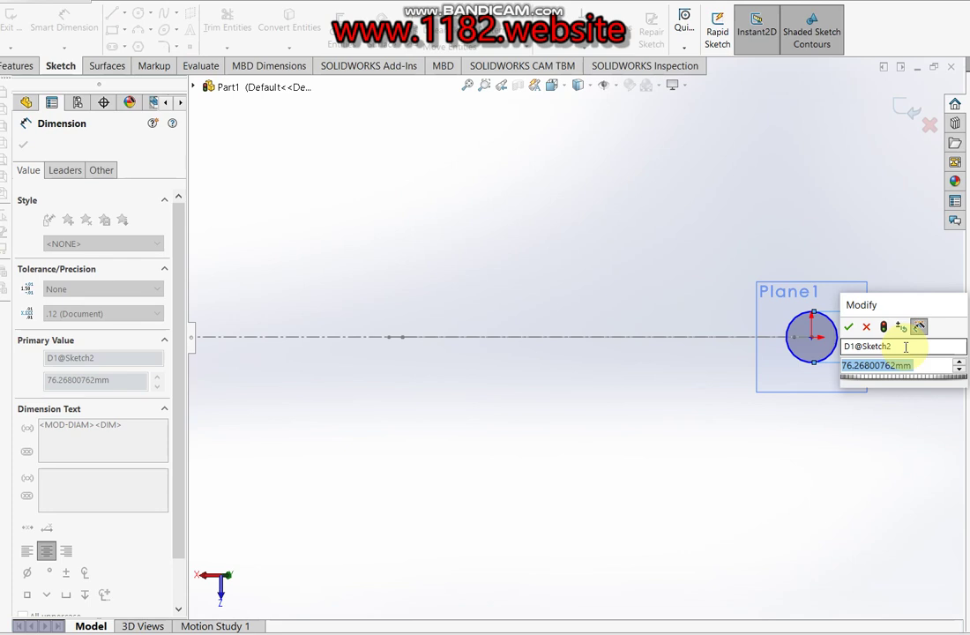
{"action": "type", "text": "33"}
{"action": "key", "text": "Return"}
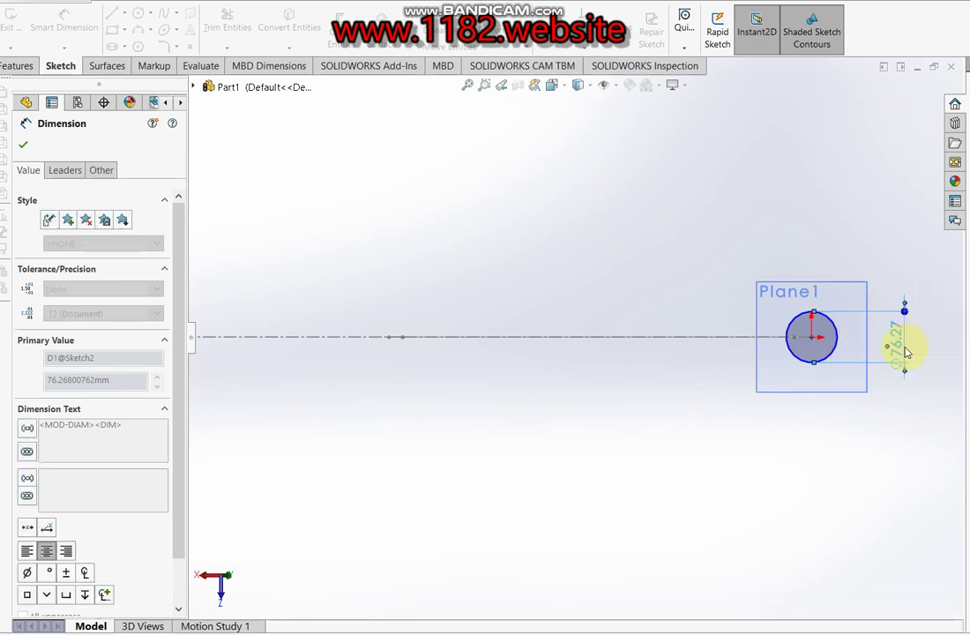
{"action": "left_click", "coordinate": [908, 110]}
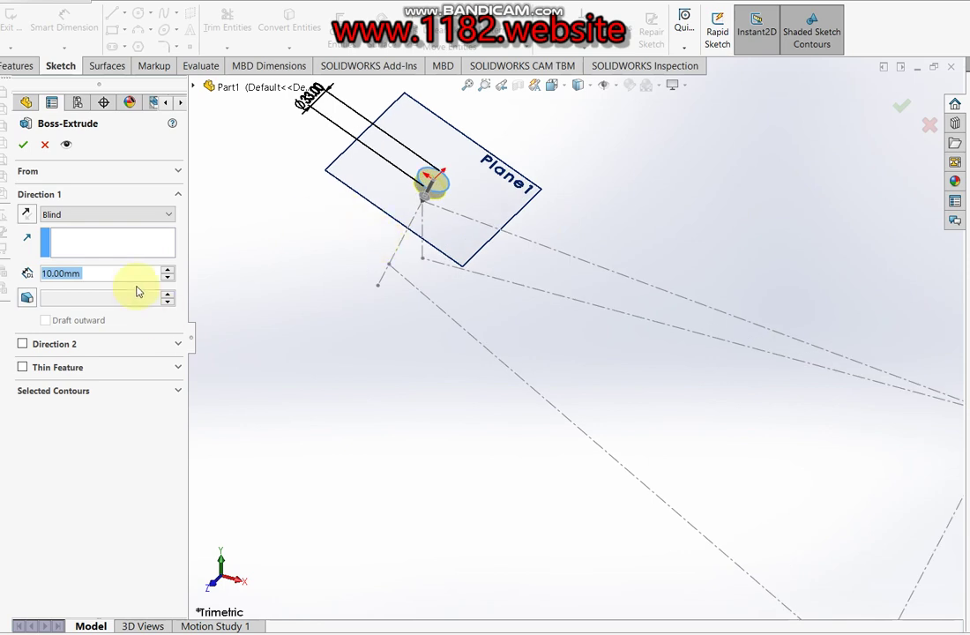
- Extrude the head-tube circle blind to 150 mm
{"action": "type", "text": "150"}
{"action": "key", "text": "Return"}
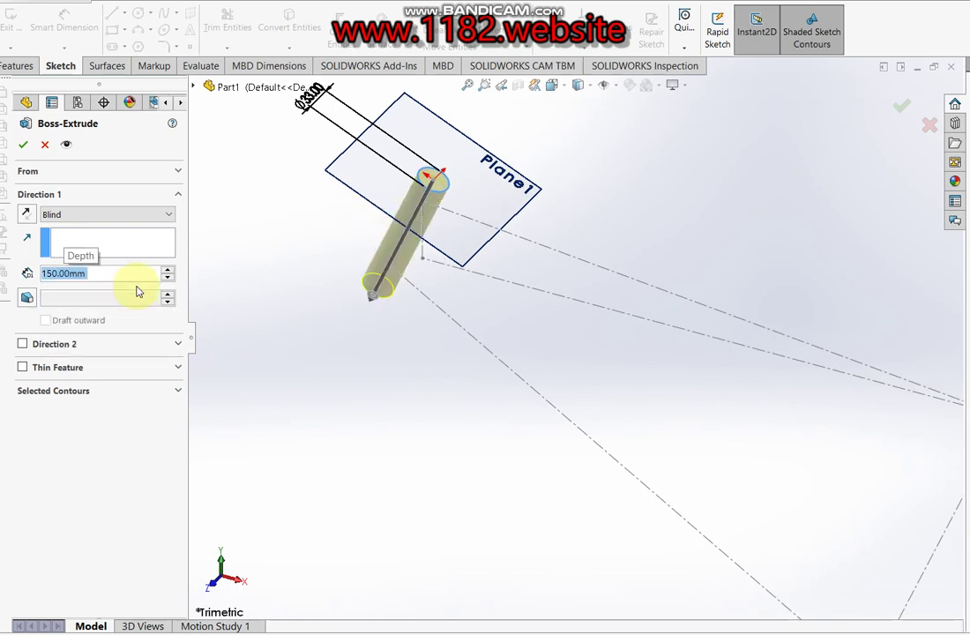
{"action": "left_click", "coordinate": [23, 148]}
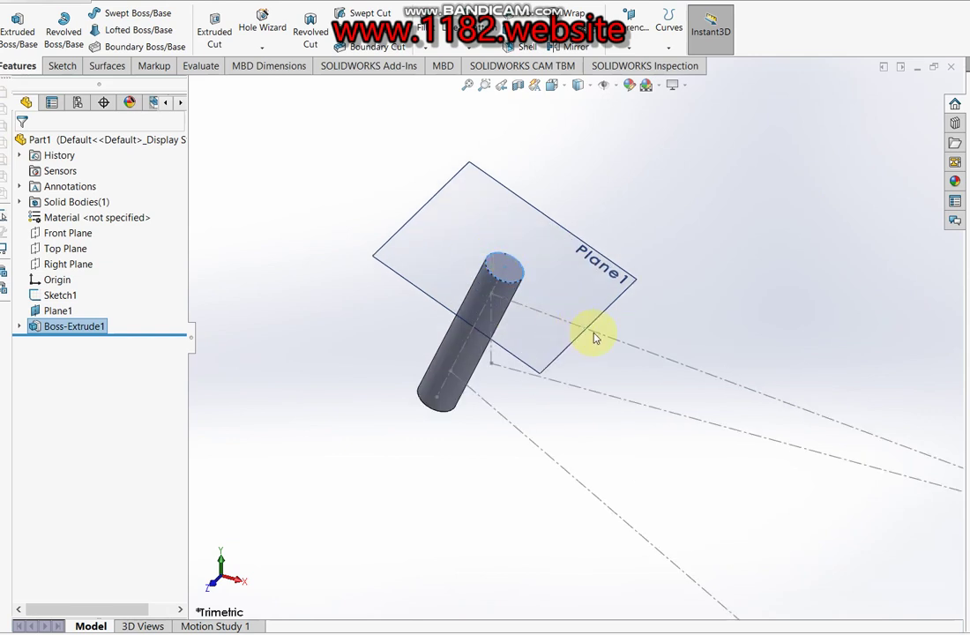
- Create a second plane perpendicular to the top-tube line through its end point
{"action": "left_click", "coordinate": [643, 352]}
{"action": "left_click", "coordinate": [605, 46]}
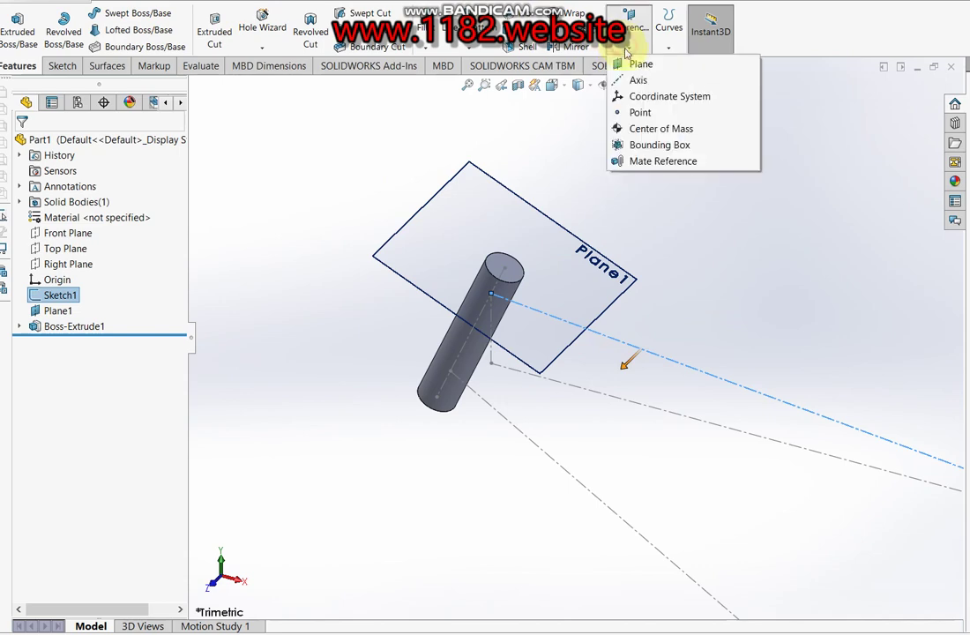
{"action": "left_click", "coordinate": [639, 62]}
{"action": "scroll", "coordinate": [483, 287], "scroll_direction": "down", "scroll_amount": 5}
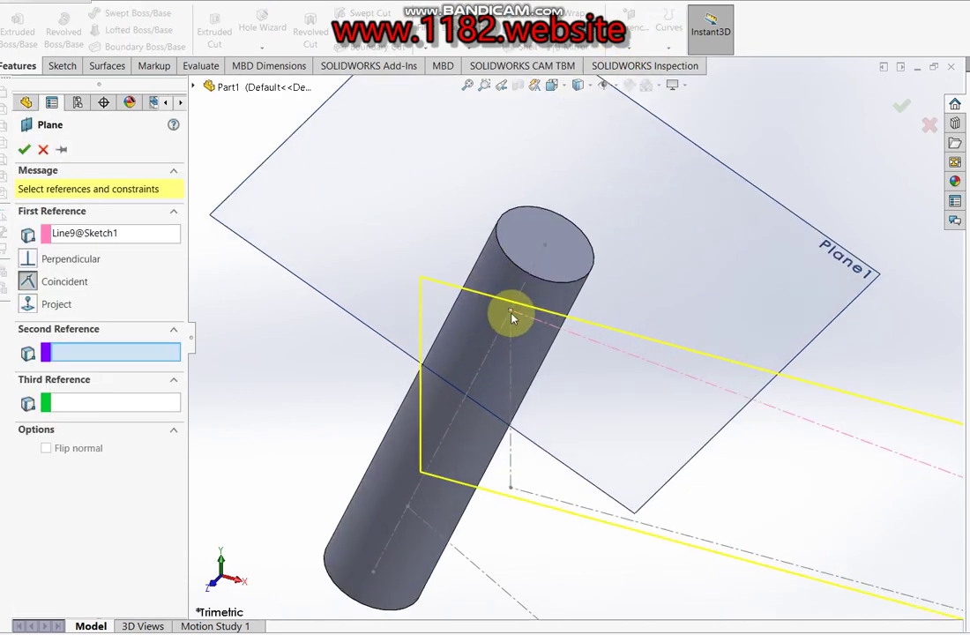
{"action": "left_click", "coordinate": [511, 312]}
{"action": "scroll", "coordinate": [547, 316], "scroll_direction": "up", "scroll_amount": 5}
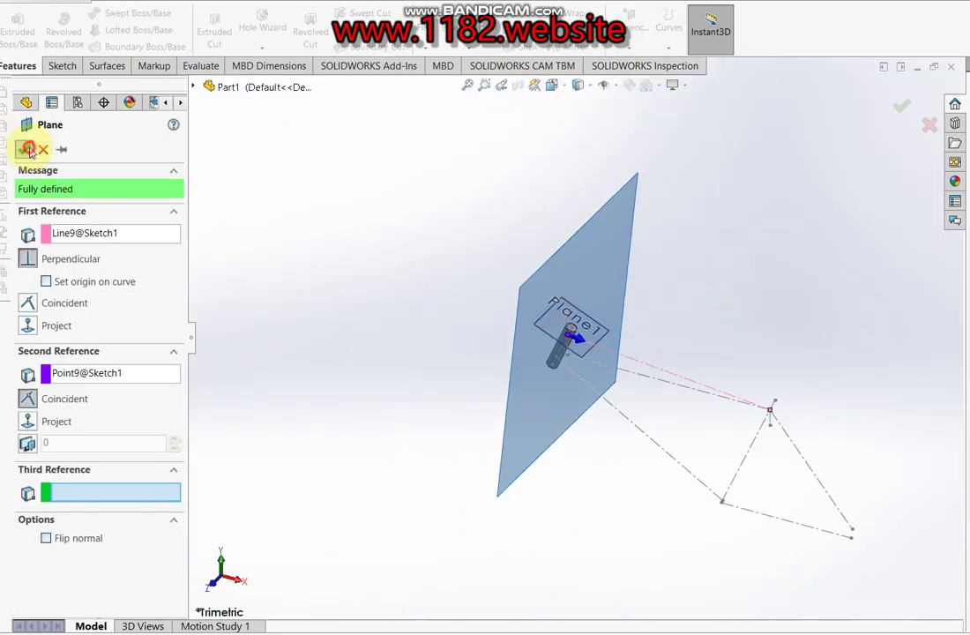
{"action": "left_click", "coordinate": [28, 150]}
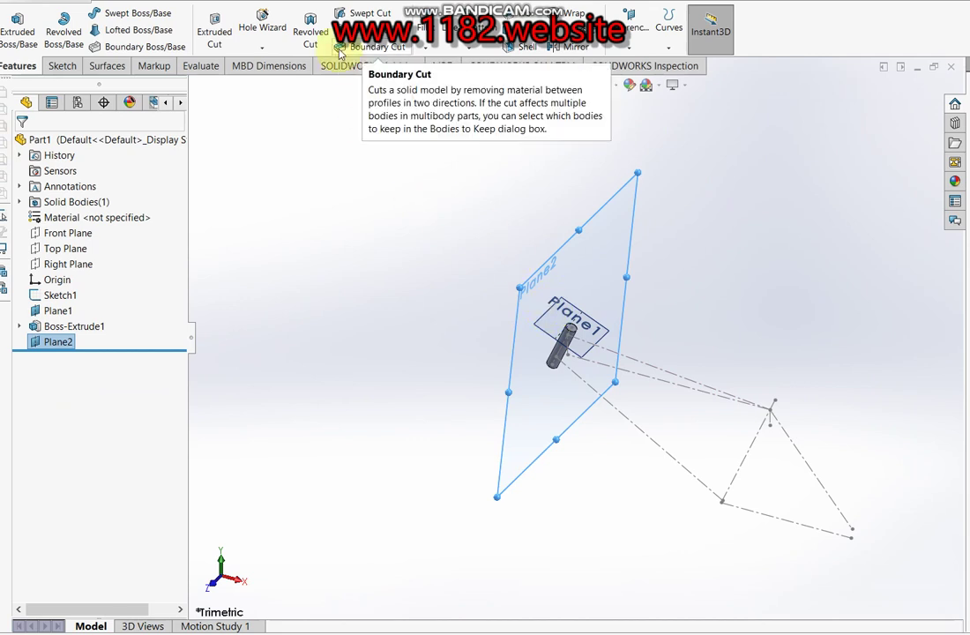
- On Plane2, sketch a 32 mm diameter circle at the origin for extrusion
{"action": "left_click", "coordinate": [22, 34]}
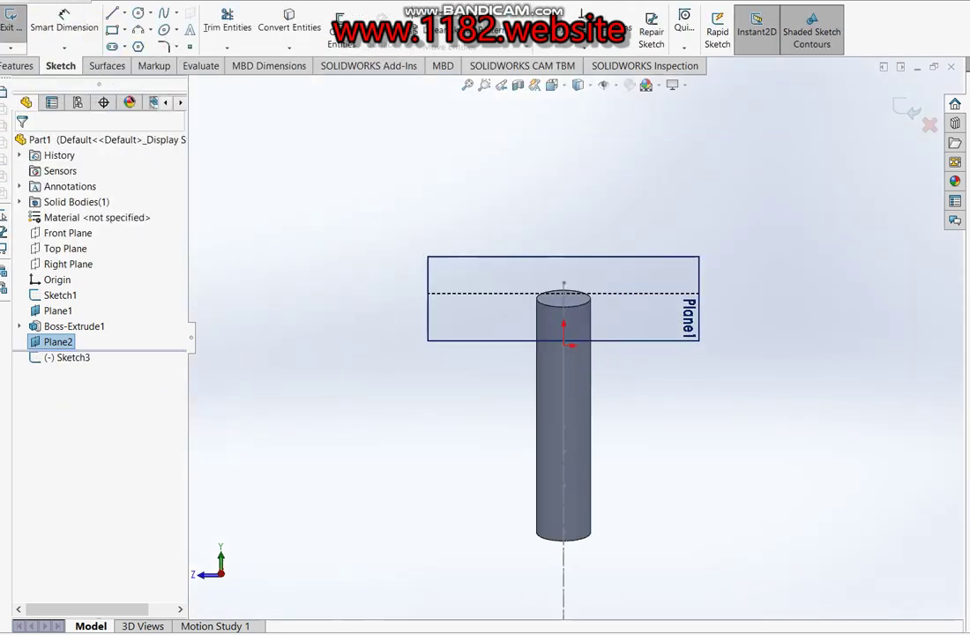
{"action": "left_click", "coordinate": [140, 15]}
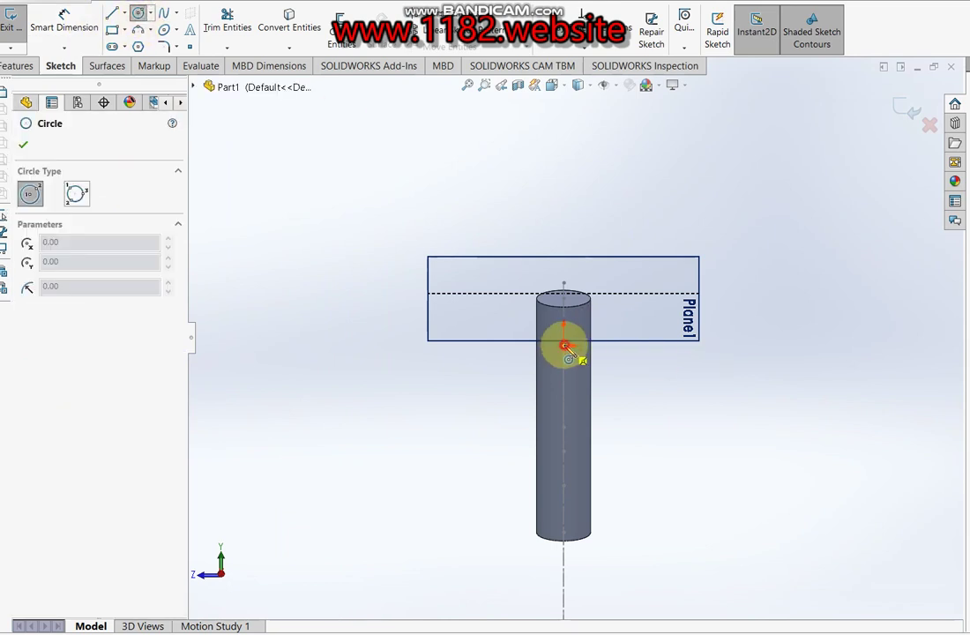
{"action": "left_click", "coordinate": [621, 368]}
{"action": "left_click", "coordinate": [63, 23]}
{"action": "left_click", "coordinate": [613, 368]}
{"action": "left_click", "coordinate": [666, 378]}
{"action": "type", "text": "32"}
{"action": "key", "text": "Return"}
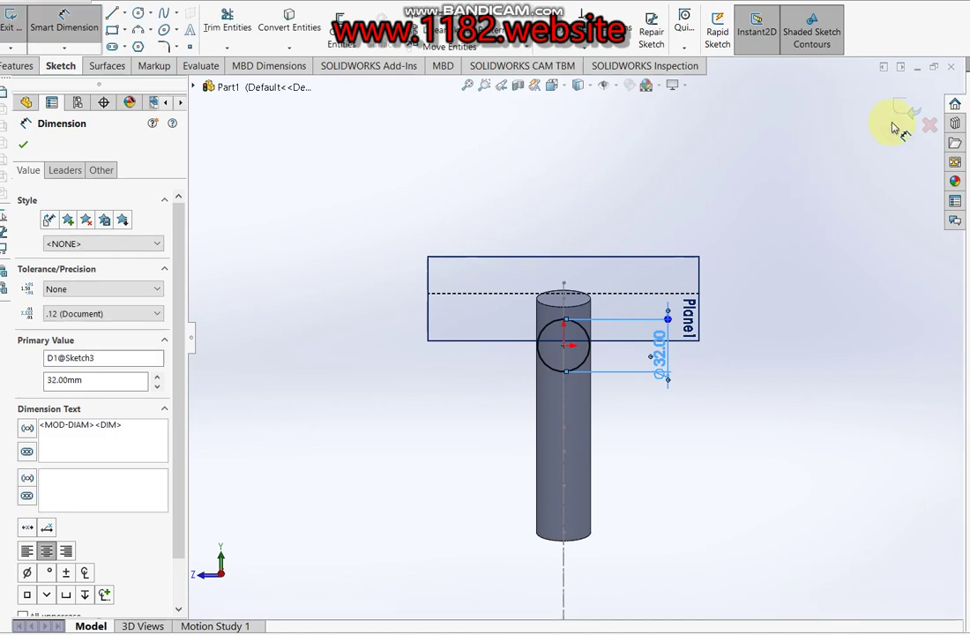
{"action": "key", "text": "Escape"}
{"action": "mouse_move", "coordinate": [541, 369]}
{"action": "middle_mouse_down"}
{"action": "mouse_move", "coordinate": [653, 388]}
{"action": "mouse_move", "coordinate": [360, 315]}
{"action": "middle_mouse_up"}
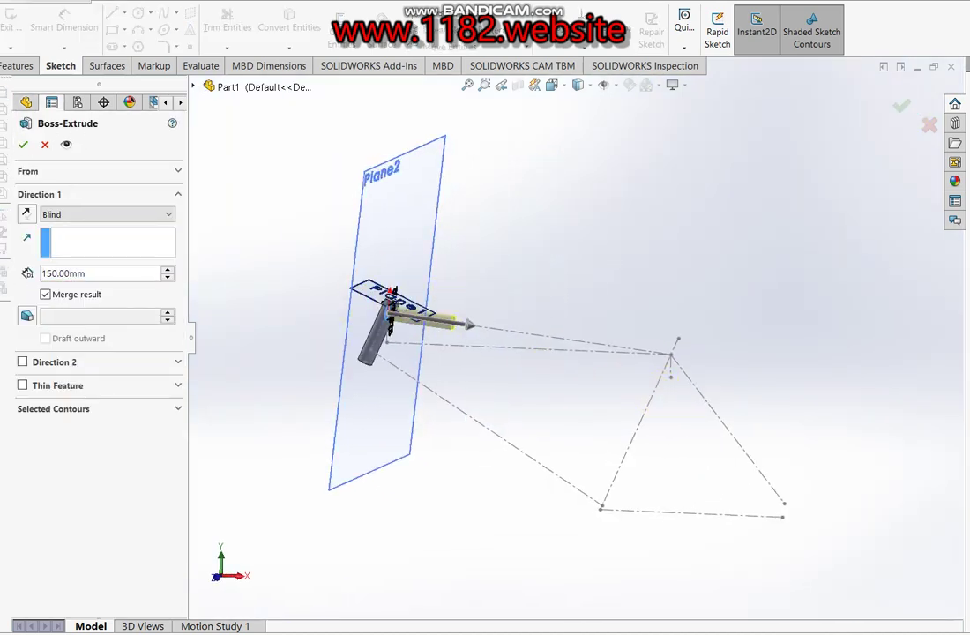
- Extrude the 32 mm top-tube circle to a depth of 643.29 mm
{"action": "left_click", "coordinate": [113, 273]}
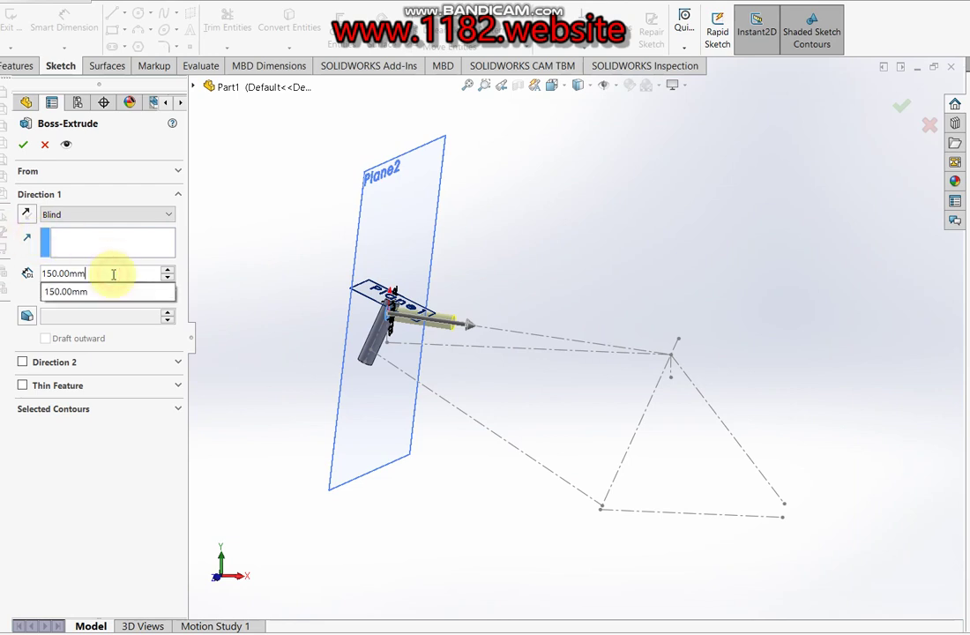
{"action": "double_click", "coordinate": [106, 273]}
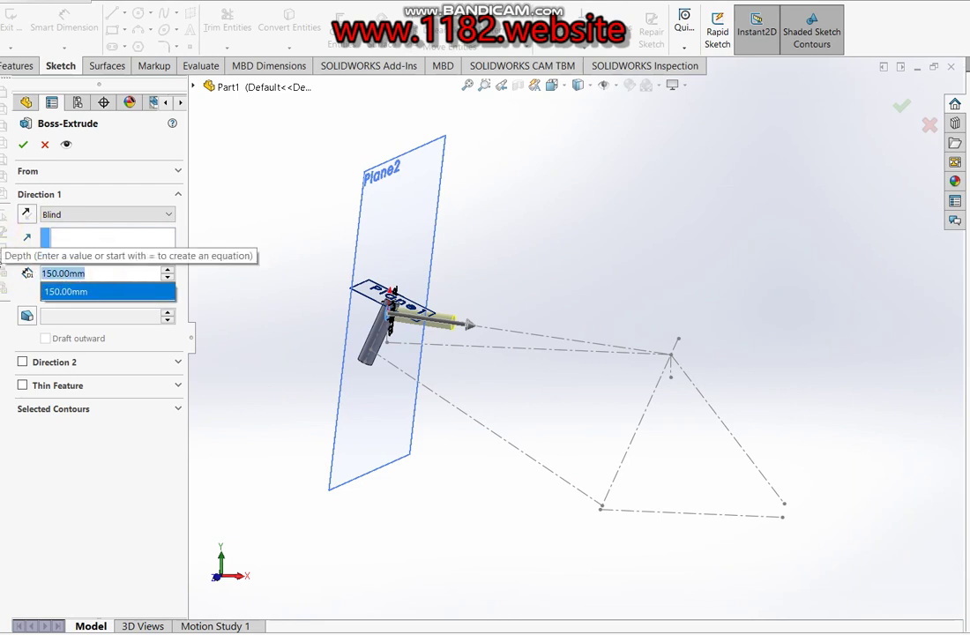
{"action": "type", "text": "643"}
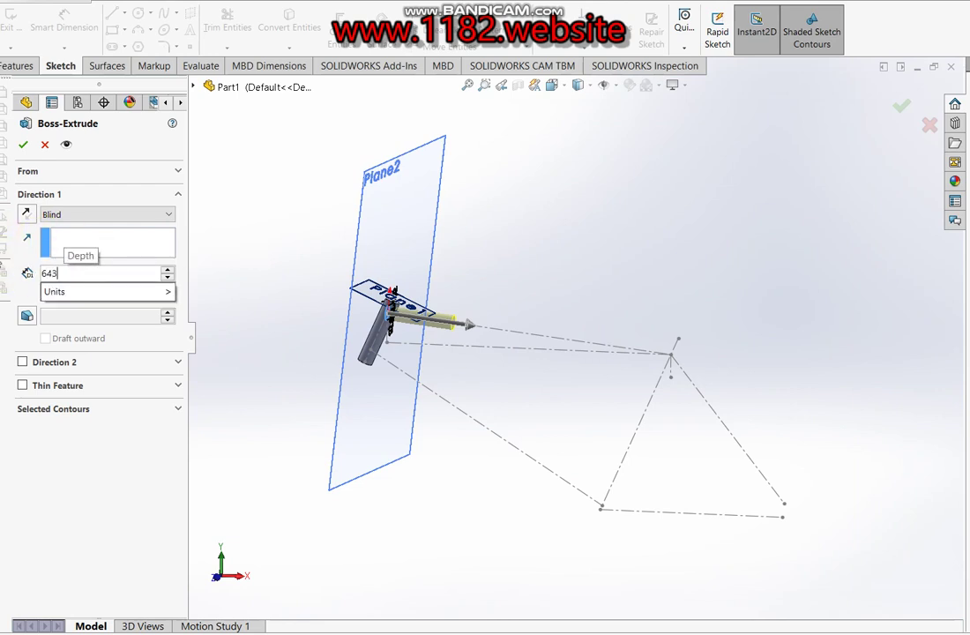
{"action": "type", "text": ".29"}
{"action": "key", "text": "Return"}
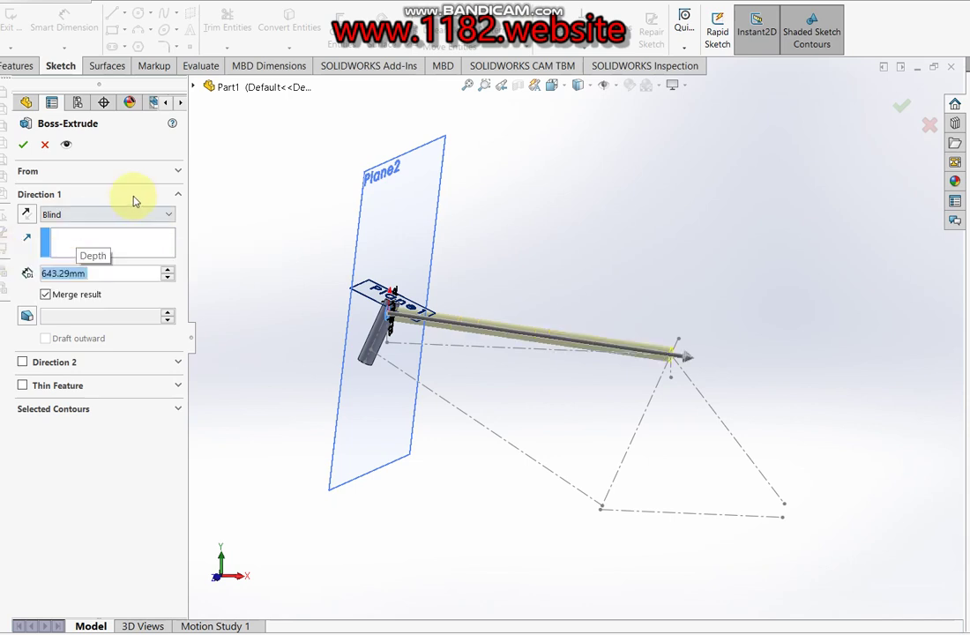
{"action": "left_click", "coordinate": [22, 145]}
- Hide Plane2 and Plane1 in the feature tree
{"action": "scroll", "coordinate": [433, 310], "scroll_direction": "down", "scroll_amount": 3}
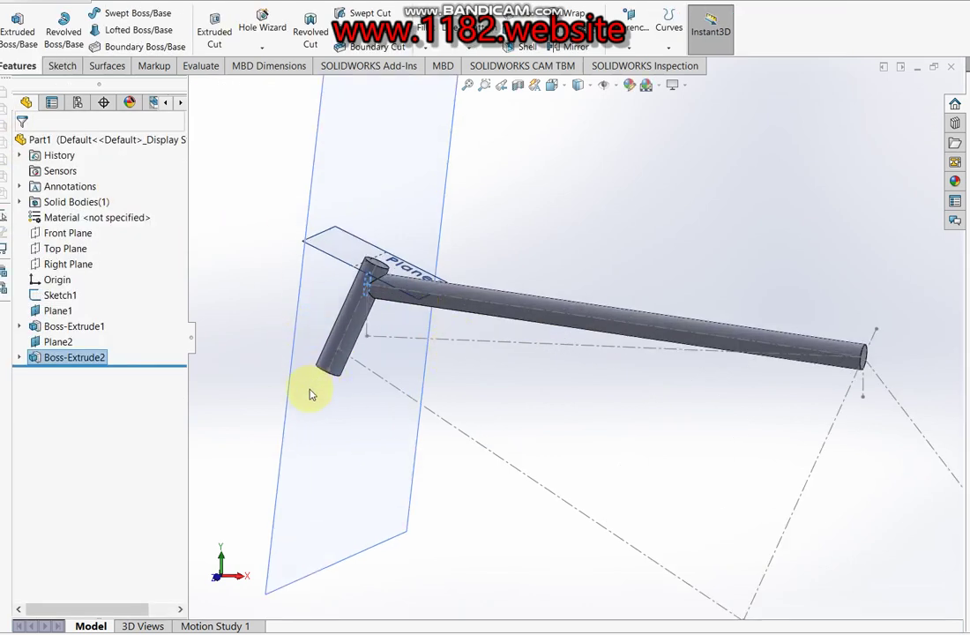
{"action": "right_click", "coordinate": [48, 341]}
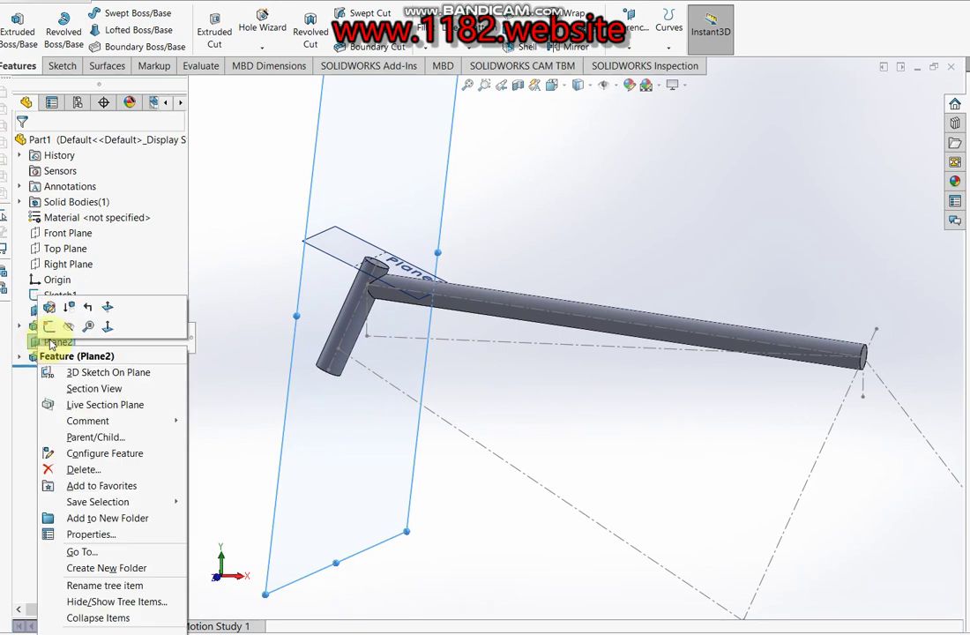
{"action": "left_click", "coordinate": [61, 319]}
{"action": "right_click", "coordinate": [51, 312]}
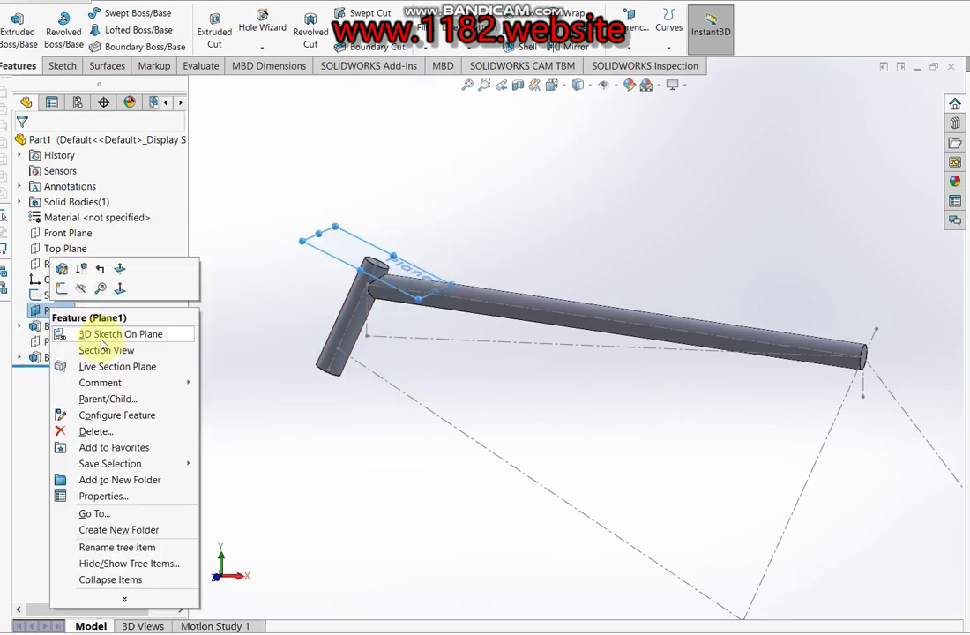
{"action": "left_click", "coordinate": [79, 283]}
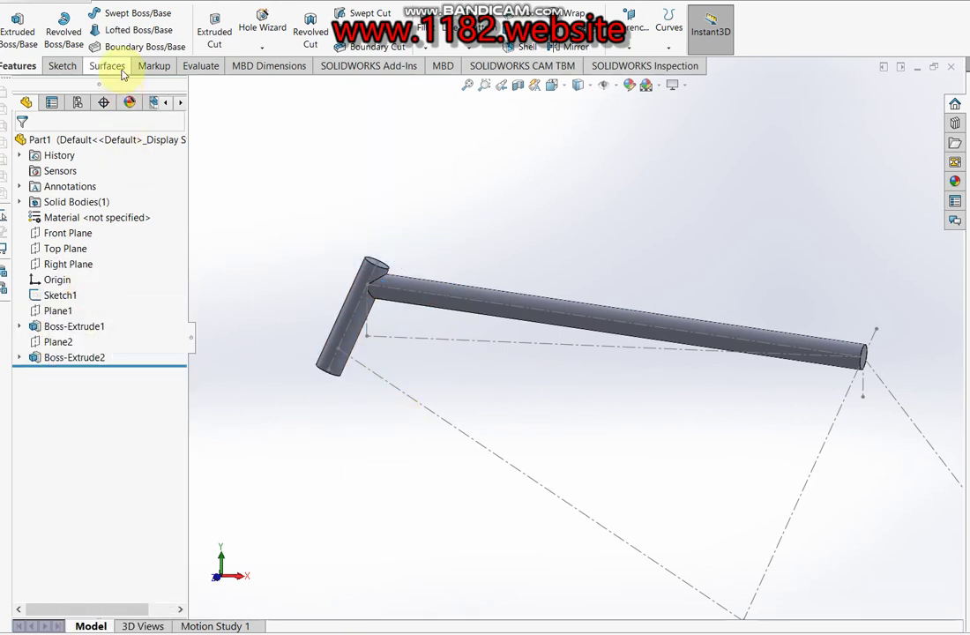
- Create Plane3 perpendicular to Line8 at its head-tube endpoint
{"action": "left_click", "coordinate": [628, 35]}
{"action": "left_click", "coordinate": [433, 411]}
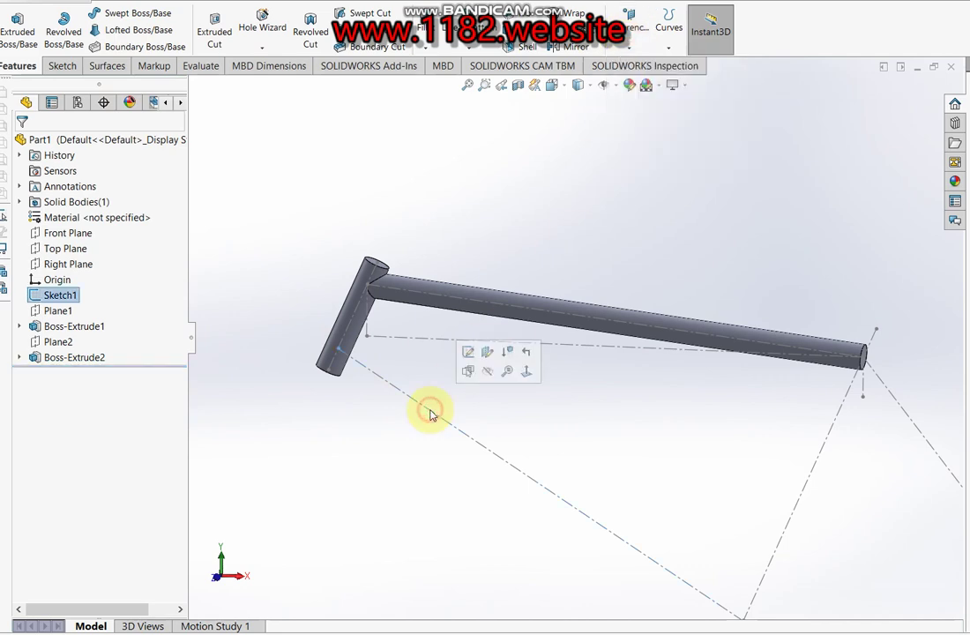
{"action": "left_click", "coordinate": [630, 15]}
{"action": "left_click", "coordinate": [628, 65]}
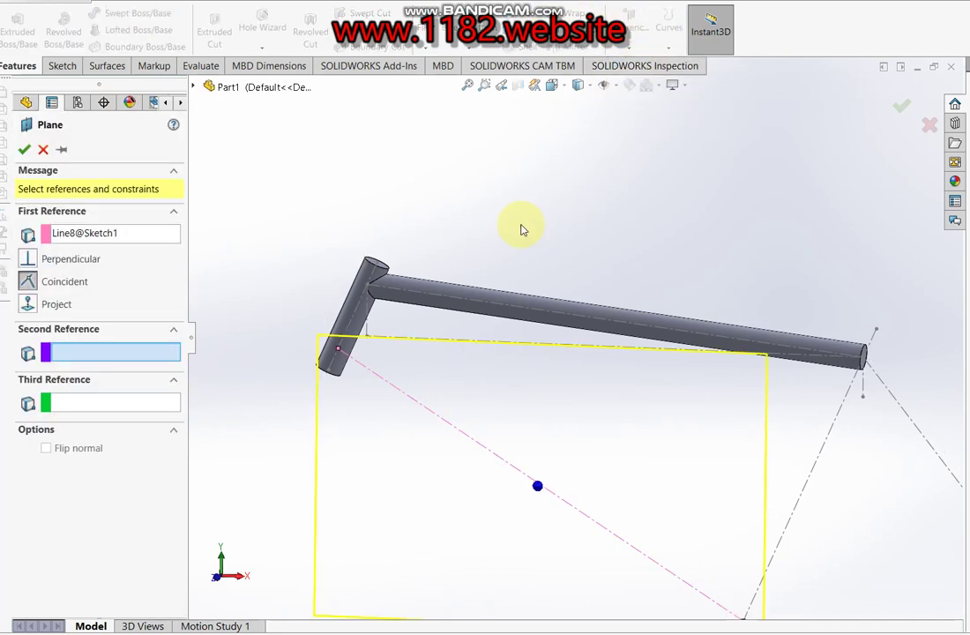
{"action": "left_click", "coordinate": [340, 355]}
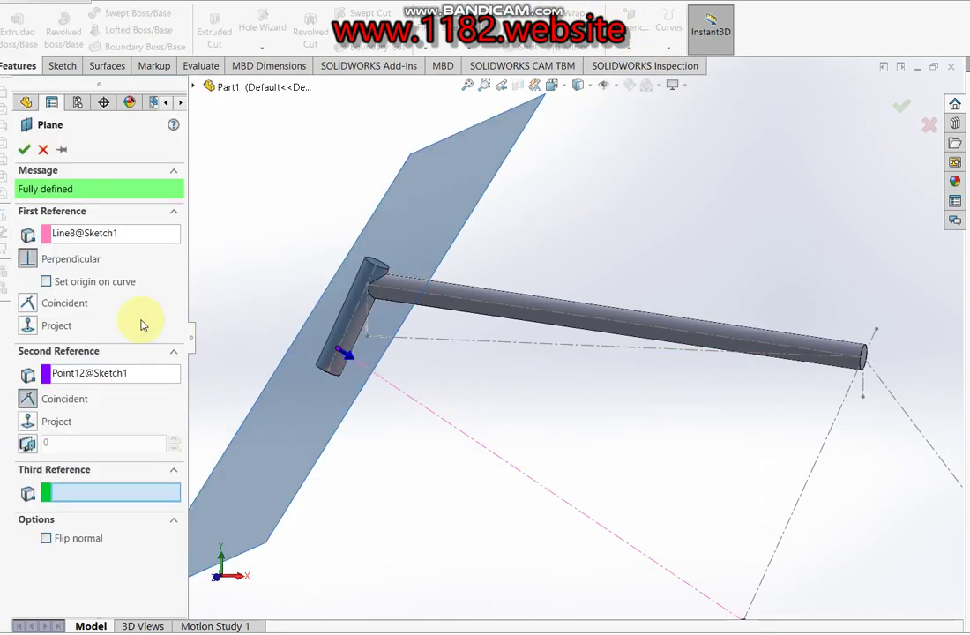
{"action": "left_click", "coordinate": [23, 149]}
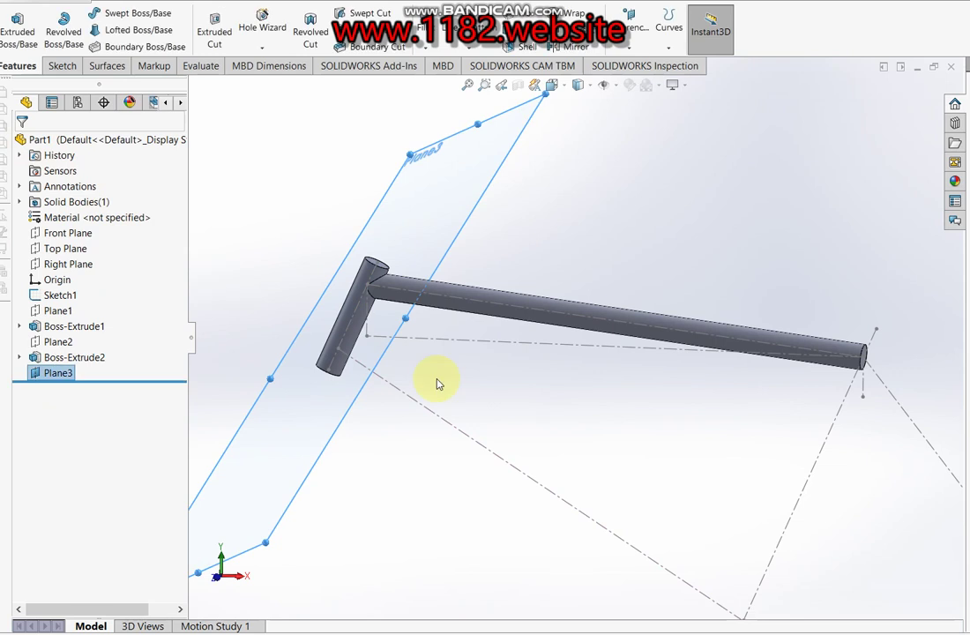
- On Plane3, sketch a 32 mm diameter circle at the origin for extrusion
{"action": "left_click", "coordinate": [18, 27]}
{"action": "scroll", "coordinate": [598, 423], "scroll_direction": "down", "scroll_amount": 2}
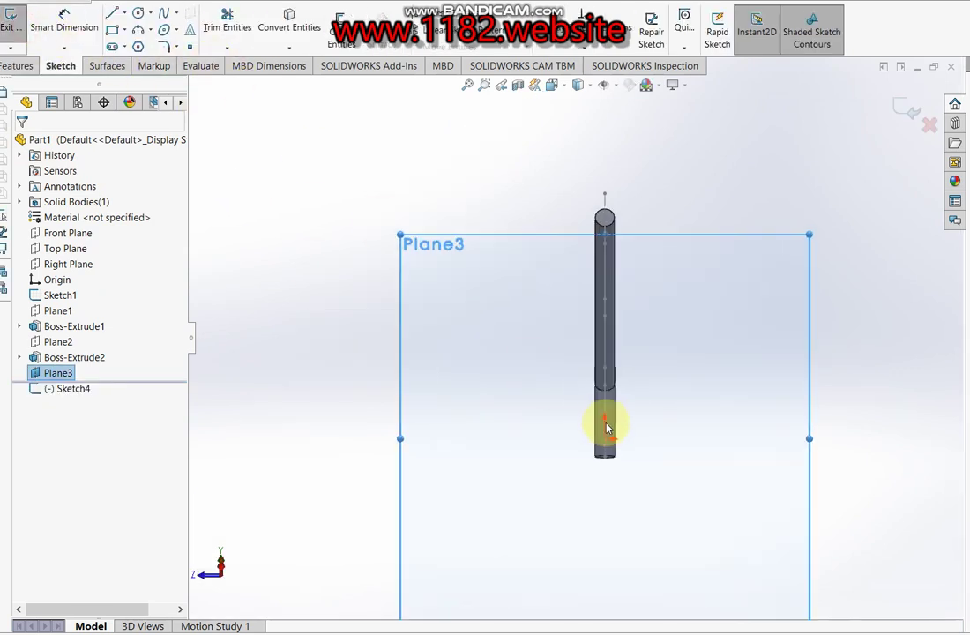
{"action": "scroll", "coordinate": [636, 456], "scroll_direction": "down", "scroll_amount": 3}
{"action": "left_click", "coordinate": [139, 16]}
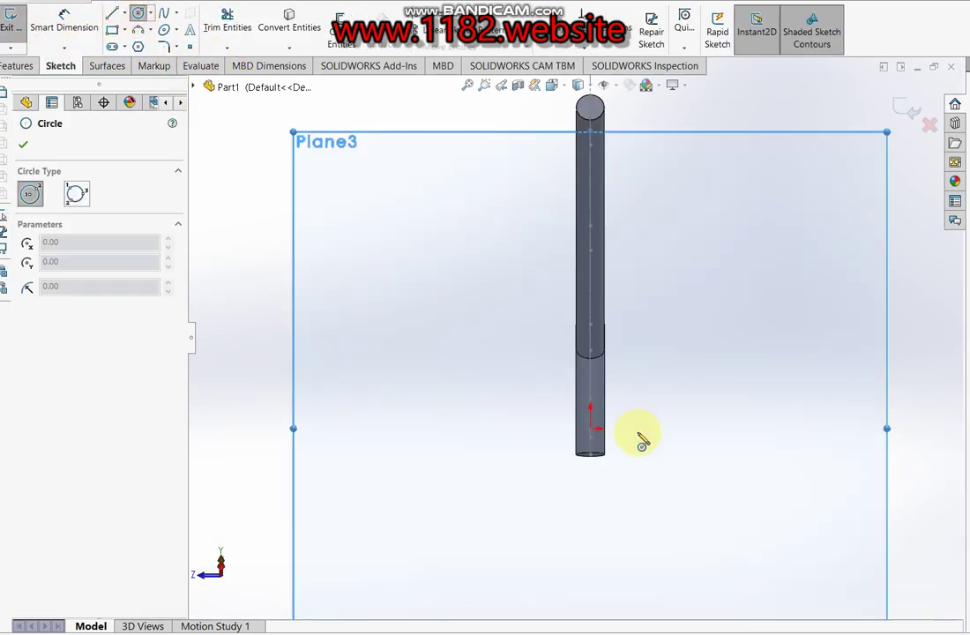
{"action": "left_click", "coordinate": [590, 428]}
{"action": "left_click", "coordinate": [656, 459]}
{"action": "left_click", "coordinate": [63, 27]}
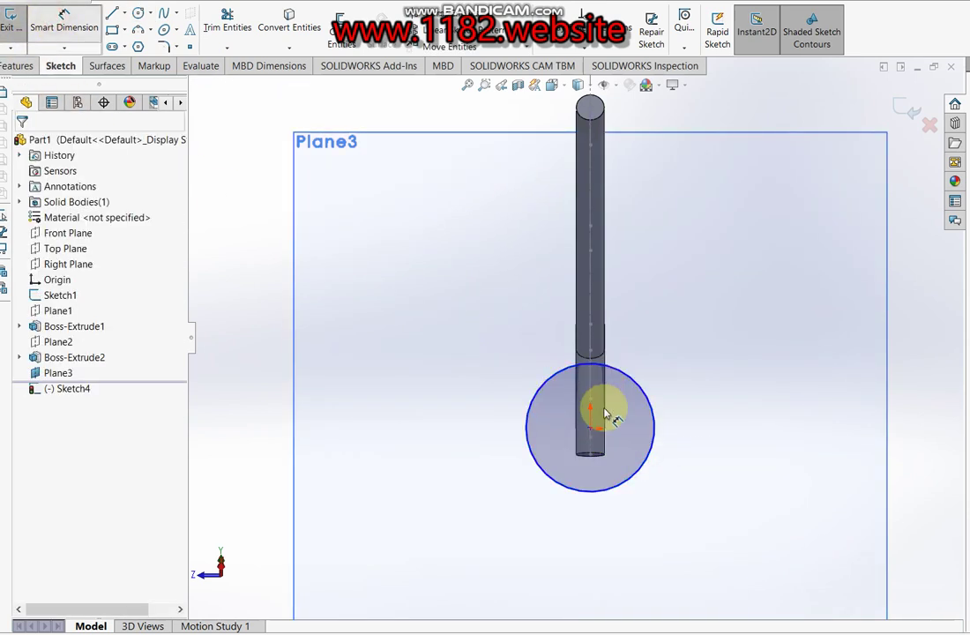
{"action": "left_click", "coordinate": [653, 428]}
{"action": "left_click", "coordinate": [688, 424]}
{"action": "type", "text": "3"}
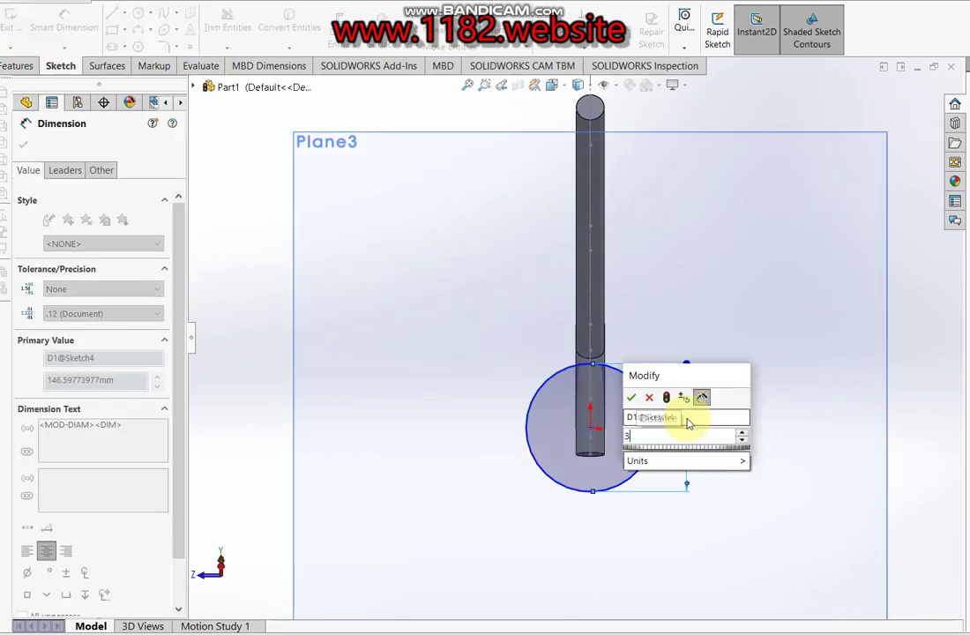
{"action": "type", "text": "2"}
{"action": "key", "text": "Return"}
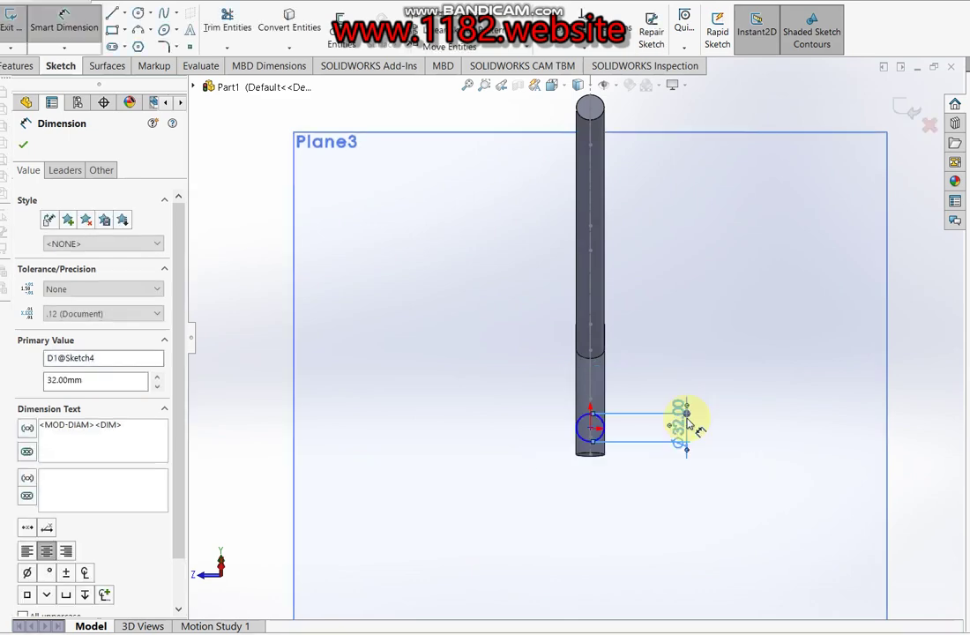
{"action": "key", "text": "Escape"}
{"action": "key", "text": "e"}
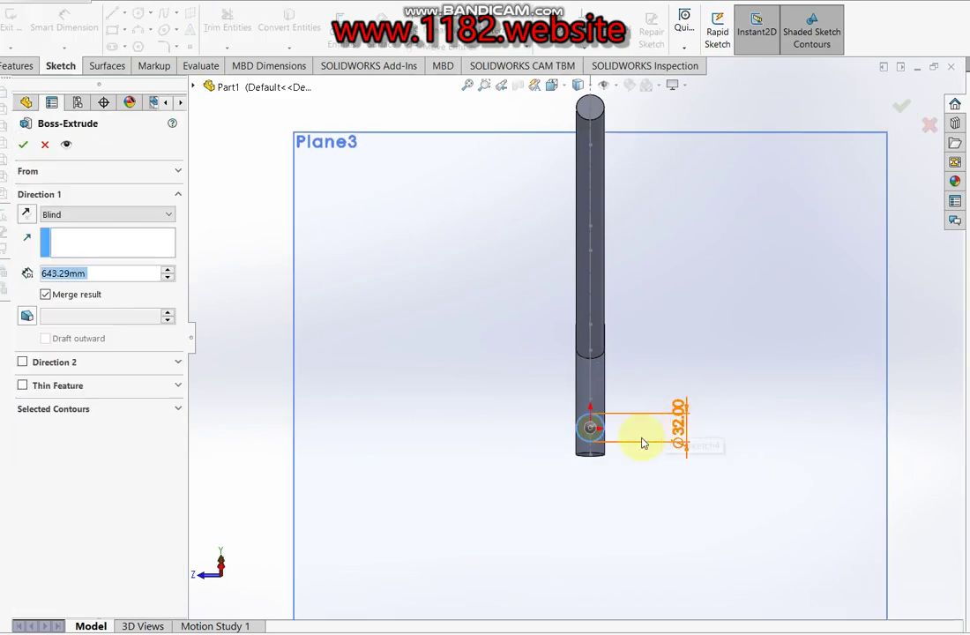
- Extrude the down-tube circle blind to 621.11 mm as Boss-Extrude3
{"action": "scroll", "coordinate": [777, 406], "scroll_direction": "down", "scroll_amount": 5}
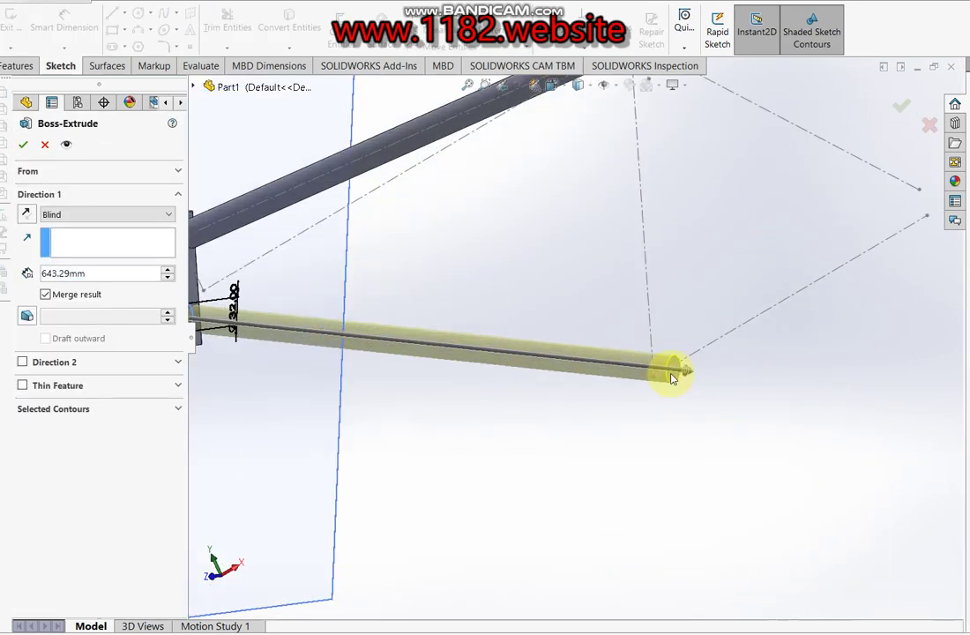
{"action": "scroll", "coordinate": [626, 379], "scroll_direction": "down", "scroll_amount": 3}
{"action": "left_click", "coordinate": [75, 214]}
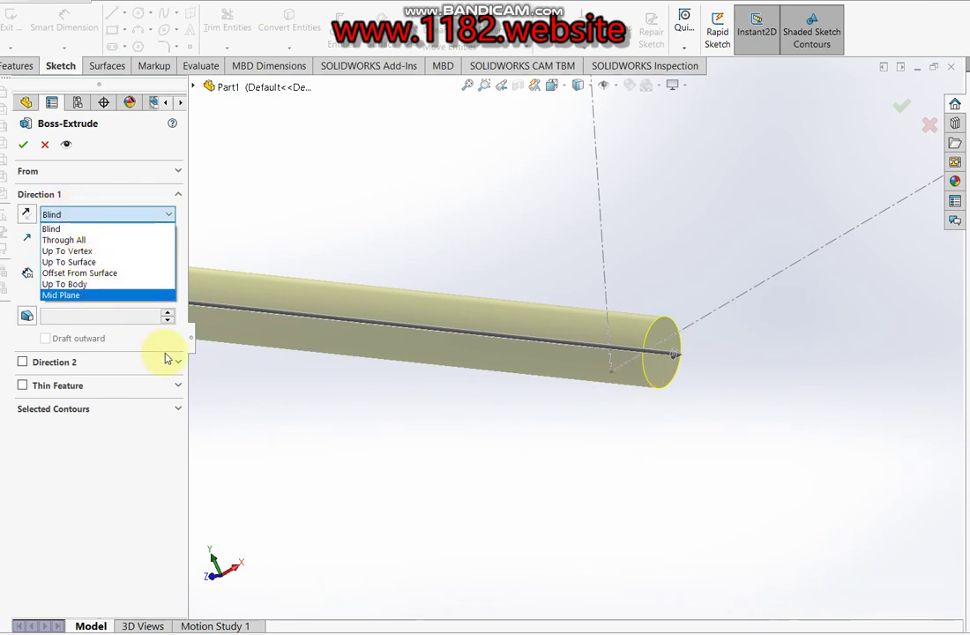
{"action": "left_click", "coordinate": [123, 448]}
{"action": "double_click", "coordinate": [107, 276]}
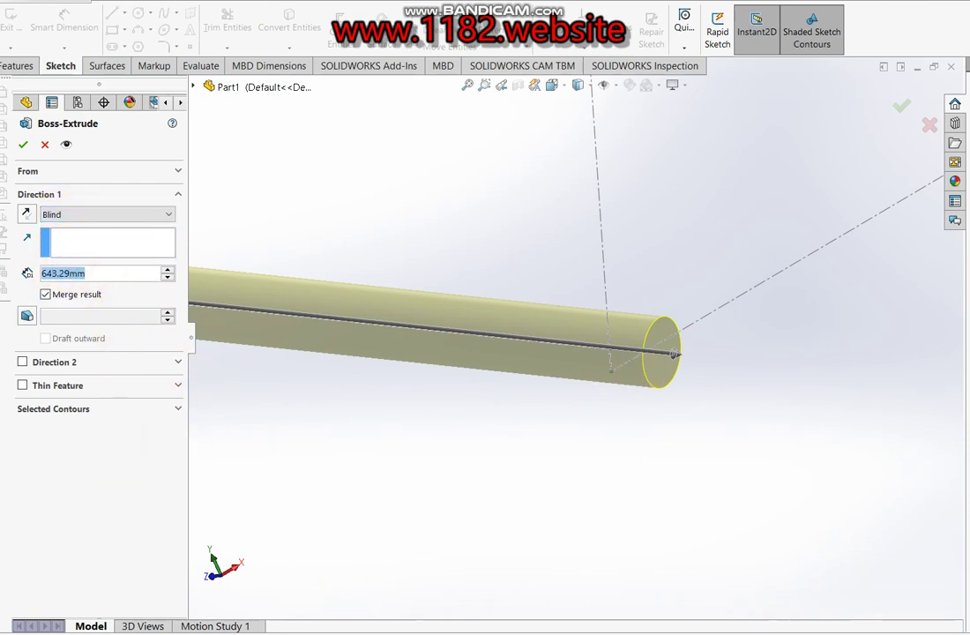
{"action": "type", "text": "62"}
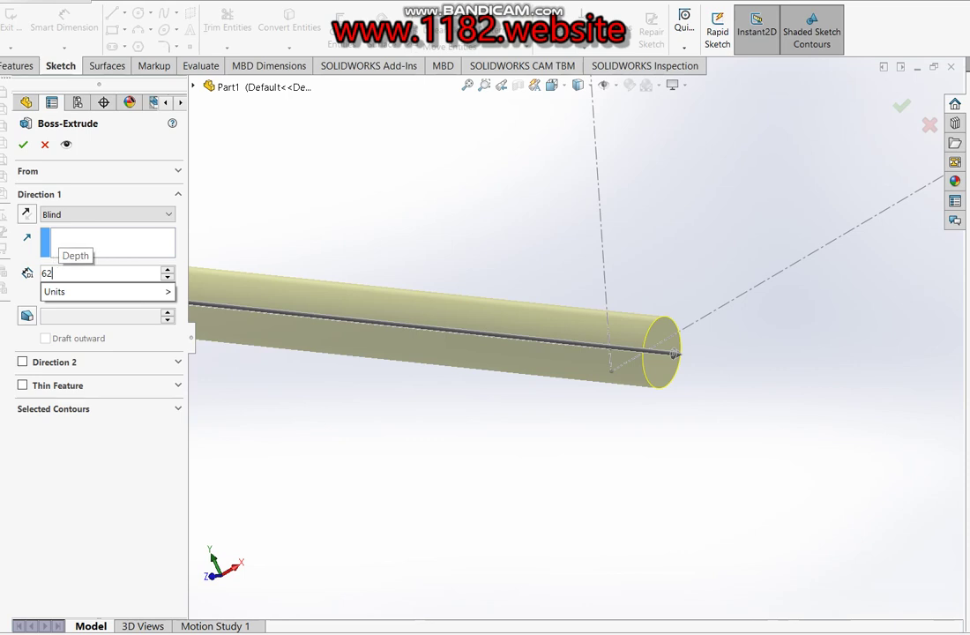
{"action": "type", "text": "1."}
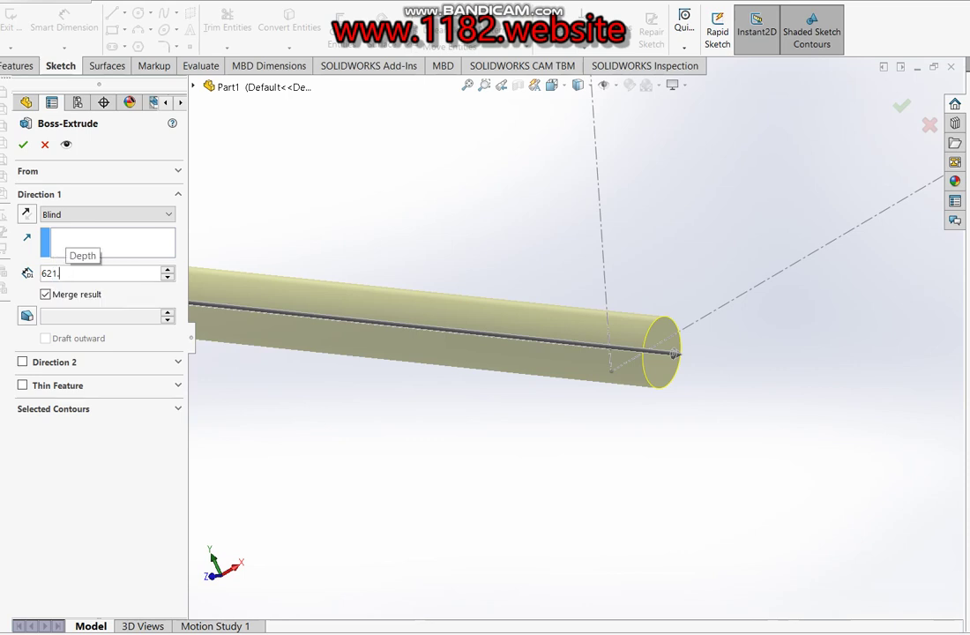
{"action": "type", "text": "11"}
{"action": "key", "text": "Return"}
{"action": "left_click", "coordinate": [23, 144]}
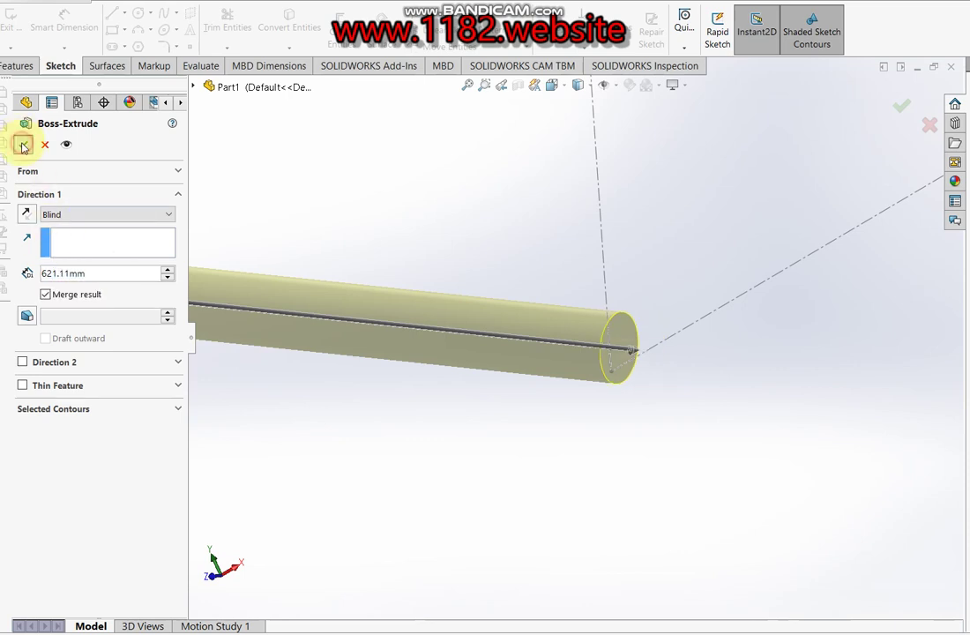
{"action": "scroll", "coordinate": [590, 216], "scroll_direction": "up", "scroll_amount": 5}
{"action": "scroll", "coordinate": [558, 232], "scroll_direction": "down", "scroll_amount": 2}
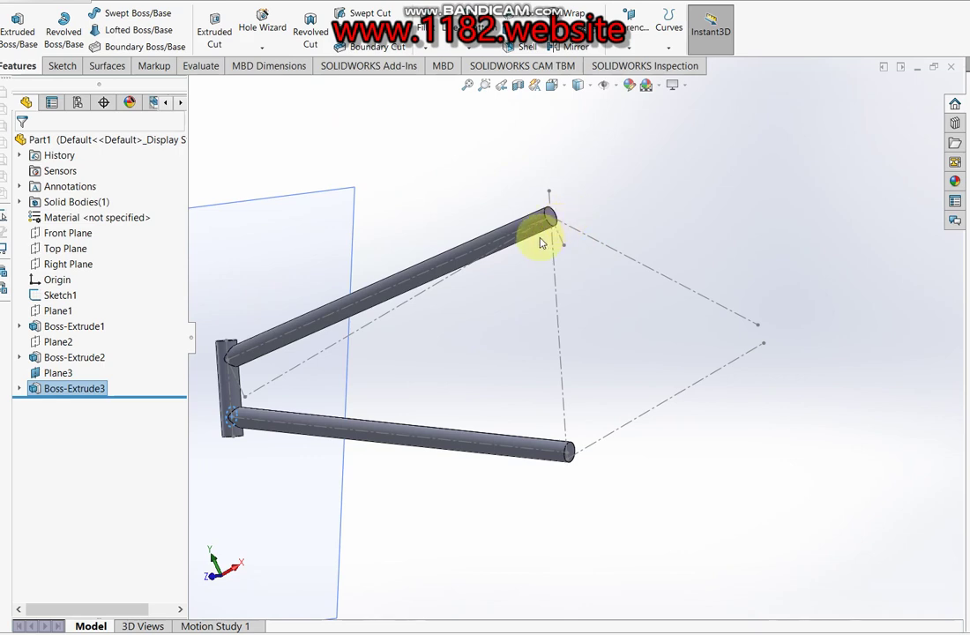
{"action": "scroll", "coordinate": [540, 243], "scroll_direction": "down", "scroll_amount": 2}
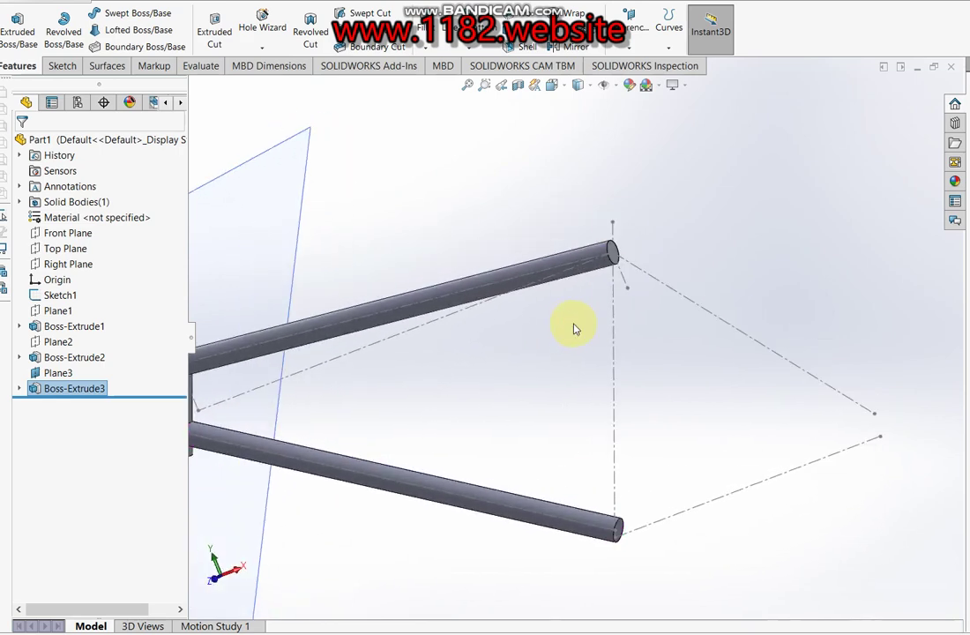
- Create Plane4 perpendicular to Line1 at its end point
{"action": "scroll", "coordinate": [562, 335], "scroll_direction": "down", "scroll_amount": 3}
{"action": "left_click", "coordinate": [623, 51]}
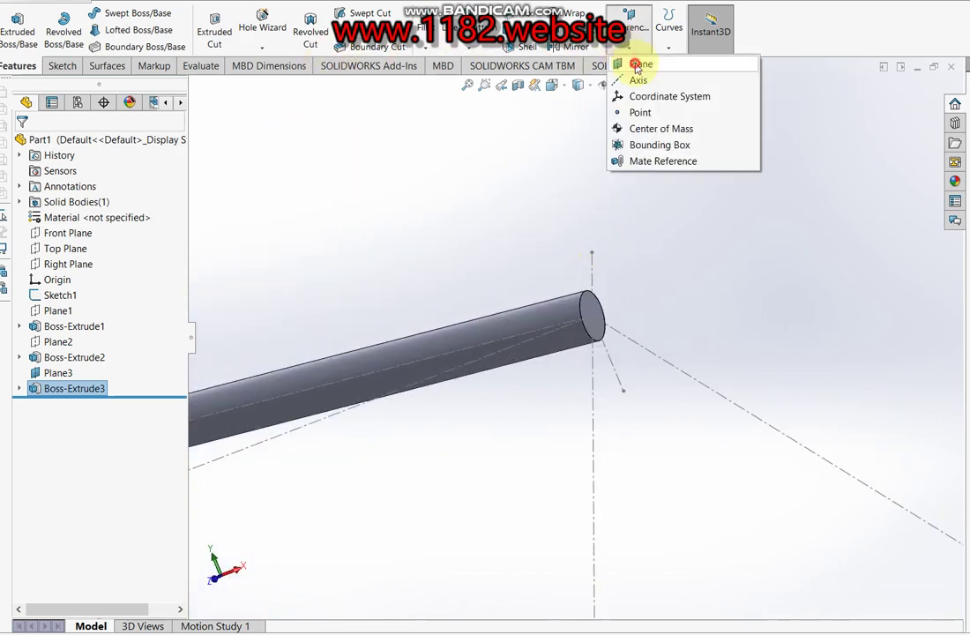
{"action": "left_click", "coordinate": [632, 62]}
{"action": "left_click", "coordinate": [593, 281]}
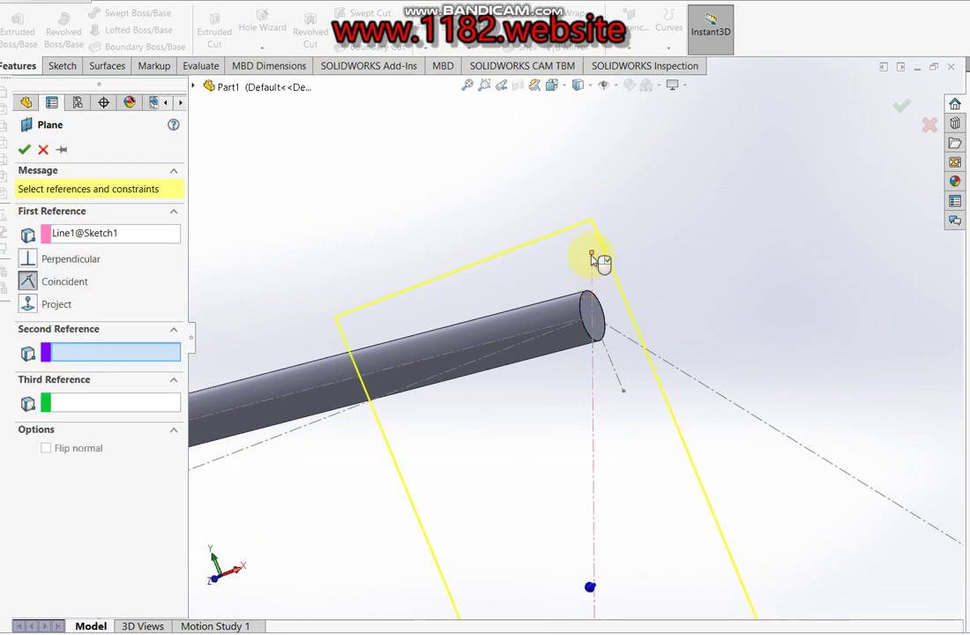
{"action": "left_click", "coordinate": [593, 255]}
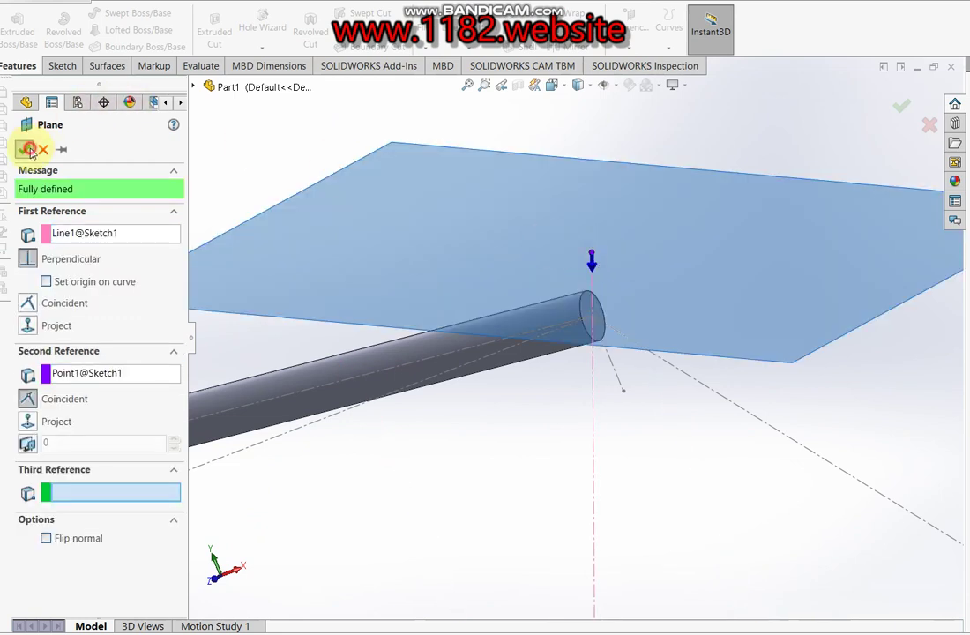
{"action": "left_click", "coordinate": [23, 149]}
- Start a sketch on Plane4 and draw a circle centred on the origin
{"action": "left_click", "coordinate": [20, 30]}
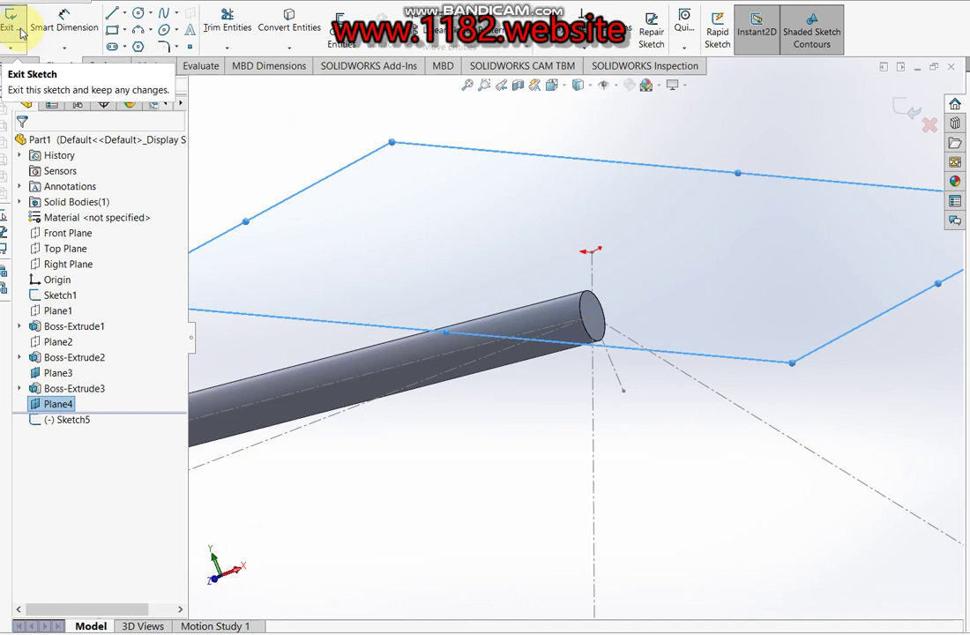
{"action": "scroll", "coordinate": [477, 339], "scroll_direction": "down", "scroll_amount": 2}
{"action": "scroll", "coordinate": [461, 333], "scroll_direction": "down", "scroll_amount": 2}
{"action": "scroll", "coordinate": [582, 330], "scroll_direction": "up", "scroll_amount": 4}
{"action": "scroll", "coordinate": [598, 329], "scroll_direction": "down", "scroll_amount": 2}
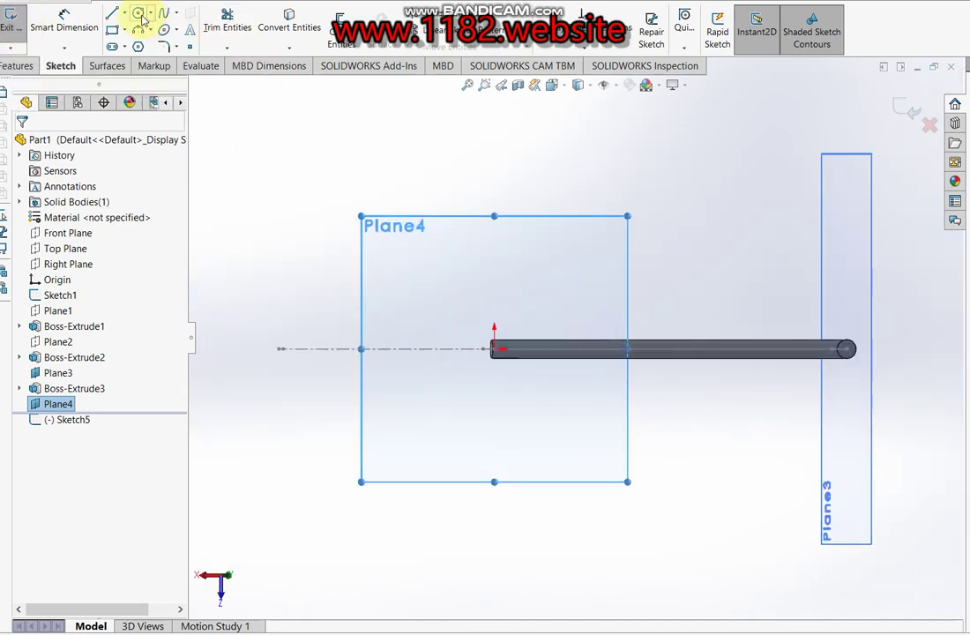
{"action": "left_click", "coordinate": [141, 18]}
{"action": "left_click", "coordinate": [494, 349]}
{"action": "left_click", "coordinate": [525, 390]}
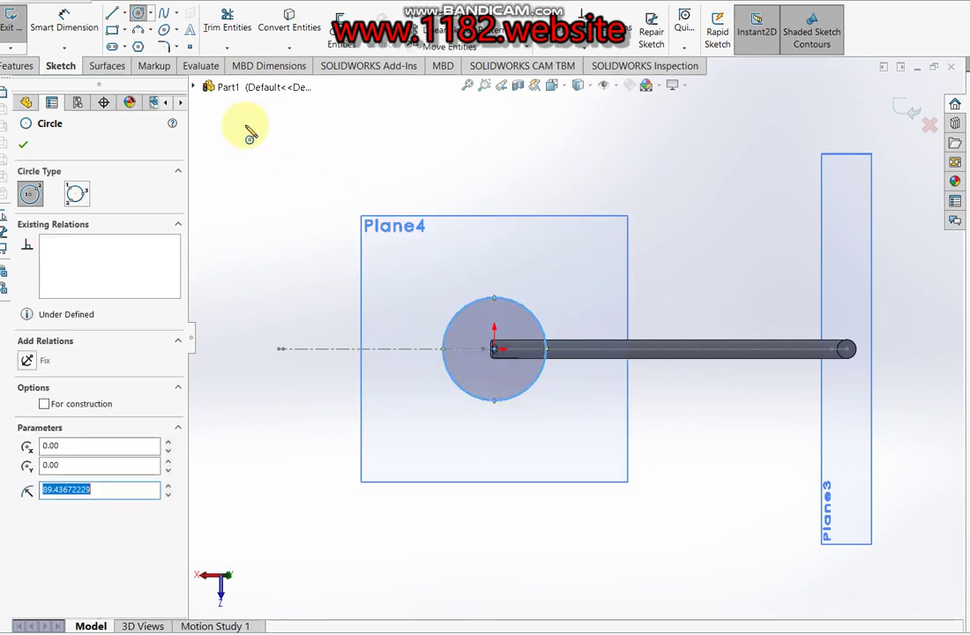
- Dimension the circle to 32 mm diameter and preview it as an extruded boss
{"action": "left_click", "coordinate": [75, 37]}
{"action": "left_click", "coordinate": [530, 314]}
{"action": "left_click", "coordinate": [544, 298]}
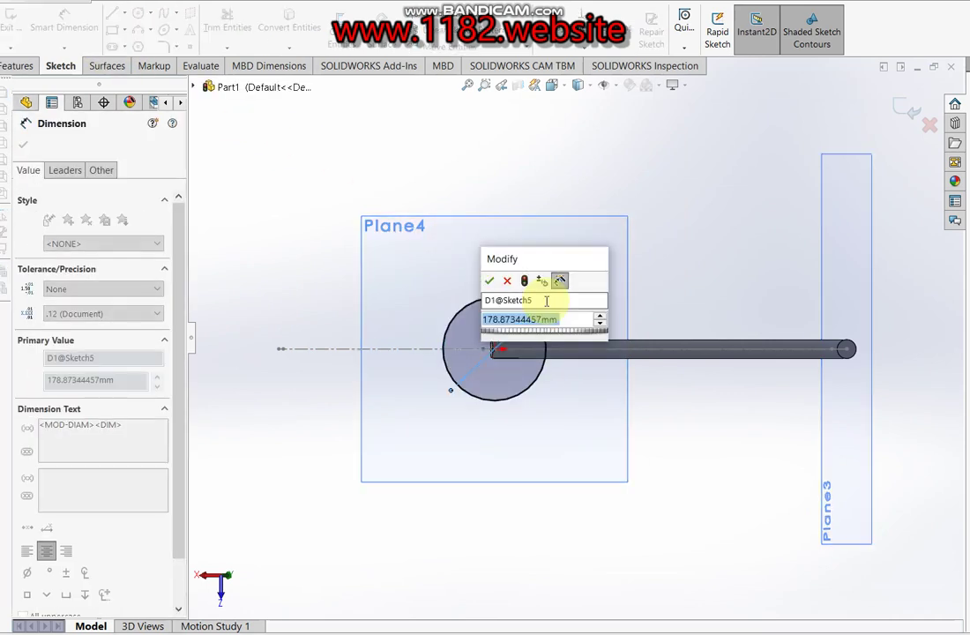
{"action": "type", "text": "32"}
{"action": "key", "text": "Return"}
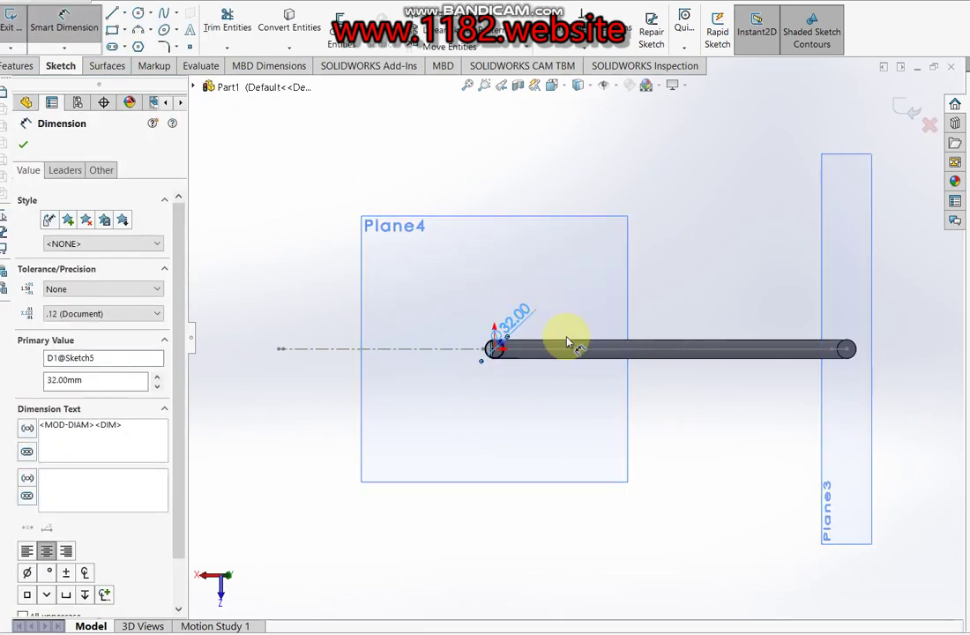
{"action": "left_click", "coordinate": [902, 108]}
{"action": "mouse_move", "coordinate": [533, 363]}
{"action": "middle_mouse_down"}
{"action": "mouse_move", "coordinate": [567, 256]}
{"action": "mouse_move", "coordinate": [556, 314]}
{"action": "mouse_move", "coordinate": [567, 117]}
{"action": "mouse_move", "coordinate": [555, 450]}
{"action": "mouse_move", "coordinate": [574, 244]}
{"action": "mouse_move", "coordinate": [180, 281]}
{"action": "mouse_move", "coordinate": [299, 368]}
{"action": "mouse_move", "coordinate": [111, 308]}
{"action": "middle_mouse_up"}
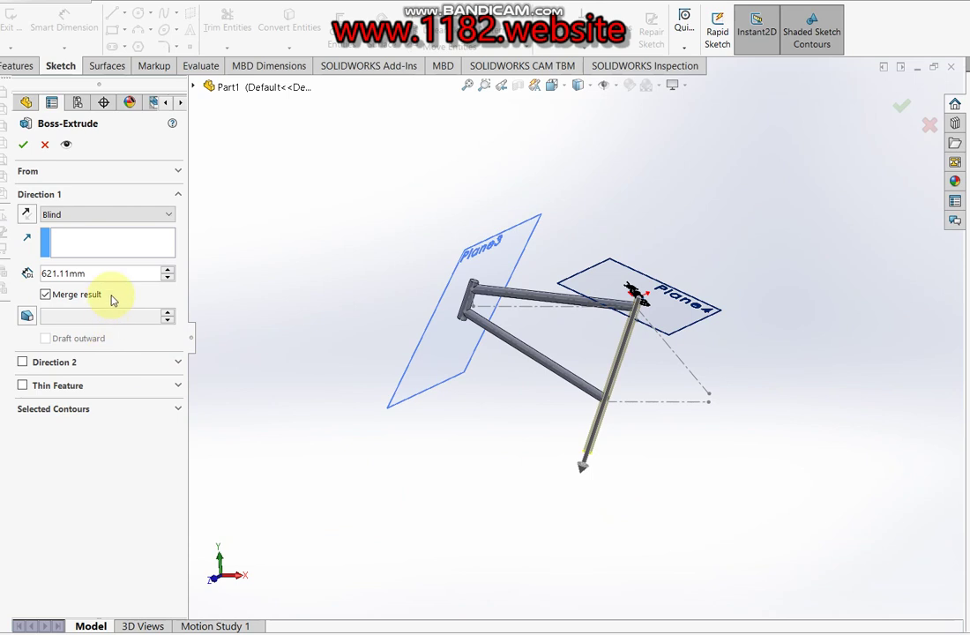
- Set the extrusion depth to 420 mm and accept the tube
{"action": "key", "text": "Home"}
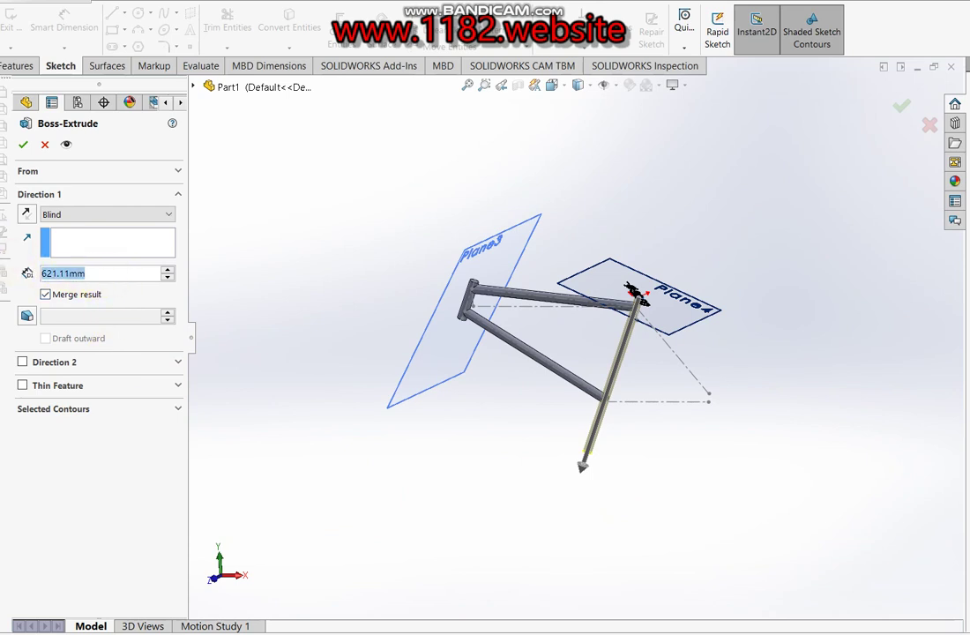
{"action": "type", "text": "380"}
{"action": "key", "text": "Return"}
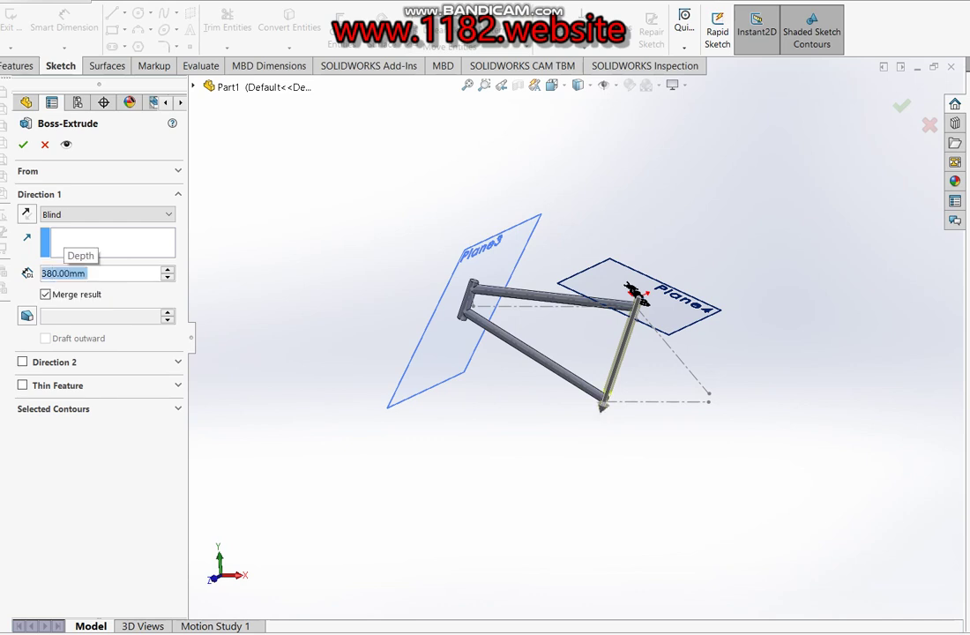
{"action": "left_click", "coordinate": [138, 276]}
{"action": "type", "text": "40"}
{"action": "key", "text": "Return"}
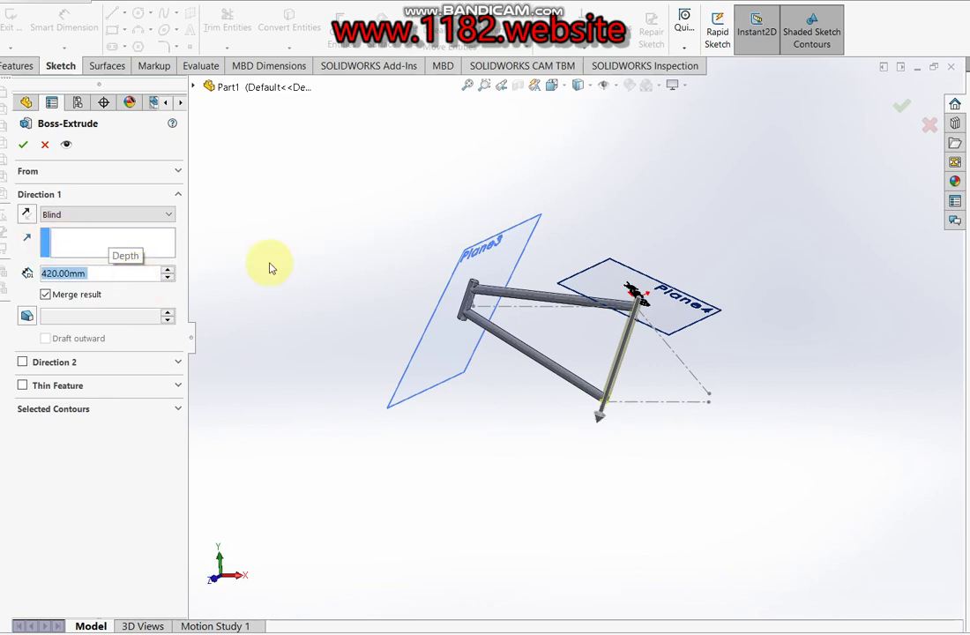
{"action": "scroll", "coordinate": [498, 353], "scroll_direction": "down", "scroll_amount": 2}
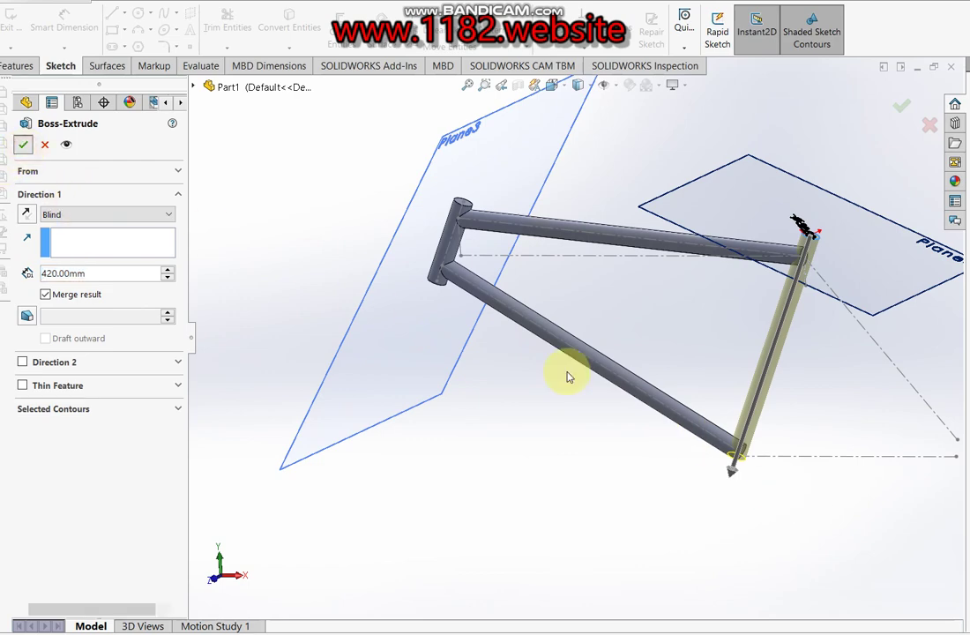
{"action": "key", "text": "Return"}
- Hide Plane4 and Plane3 in the feature tree
{"action": "scroll", "coordinate": [697, 433], "scroll_direction": "down", "scroll_amount": 1}
{"action": "scroll", "coordinate": [714, 419], "scroll_direction": "down", "scroll_amount": 3}
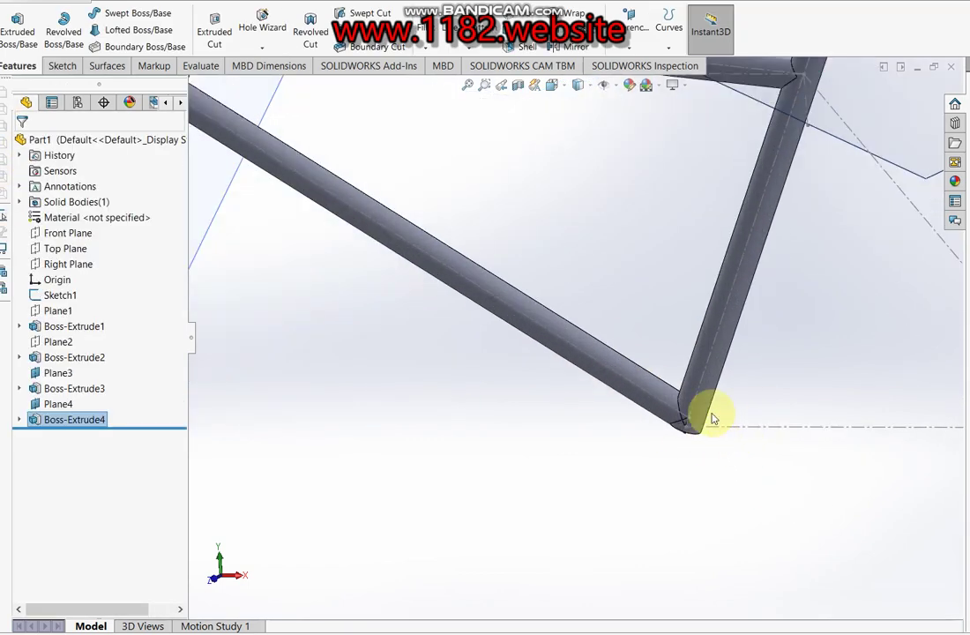
{"action": "scroll", "coordinate": [714, 406], "scroll_direction": "up", "scroll_amount": 3}
{"action": "scroll", "coordinate": [701, 220], "scroll_direction": "down", "scroll_amount": 2}
{"action": "scroll", "coordinate": [617, 344], "scroll_direction": "up", "scroll_amount": 2}
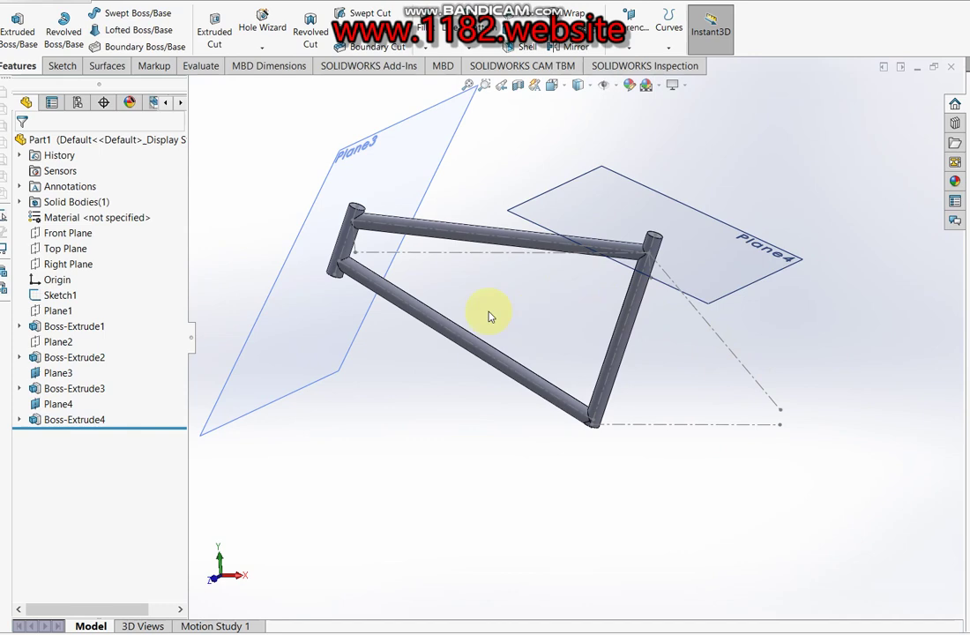
{"action": "left_click", "coordinate": [58, 404]}
{"action": "right_click", "coordinate": [58, 404]}
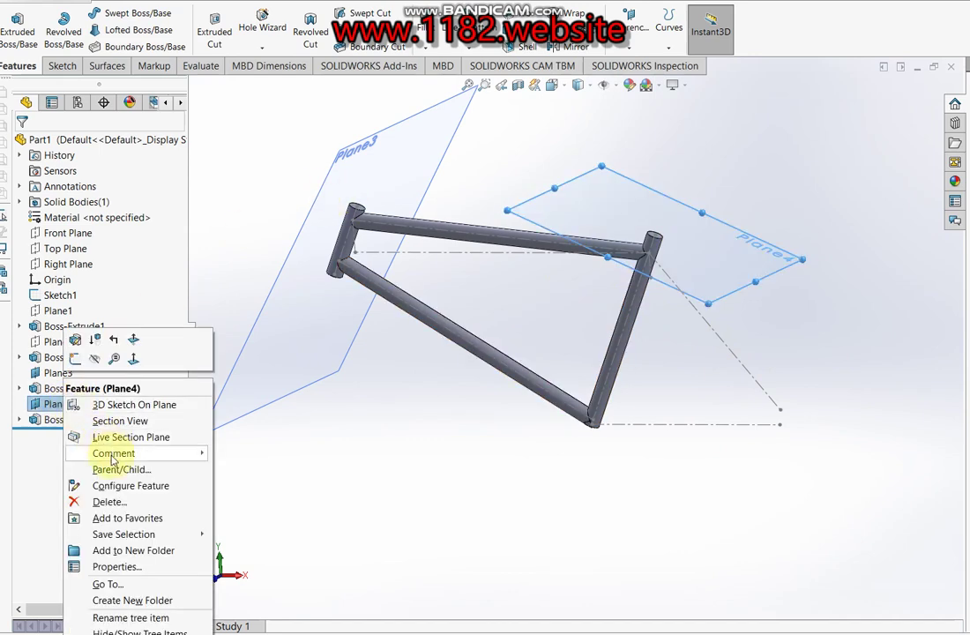
{"action": "left_click", "coordinate": [92, 362]}
{"action": "right_click", "coordinate": [54, 372]}
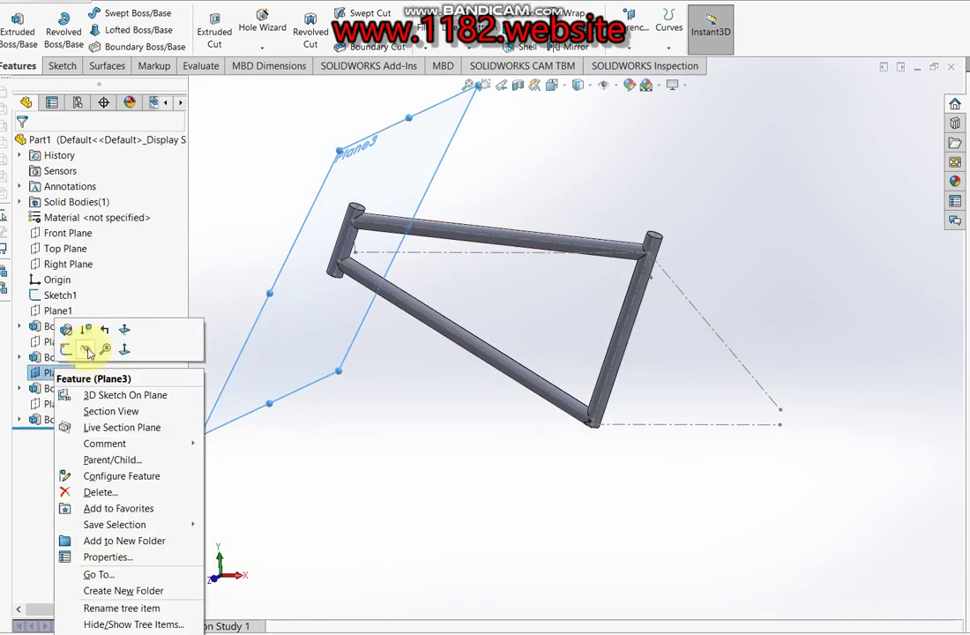
{"action": "left_click", "coordinate": [88, 352]}
{"action": "middle_click_drag", "start_coordinate": [537, 424], "coordinate": [608, 397]}
{"action": "scroll", "coordinate": [631, 365], "scroll_direction": "down", "scroll_amount": 3}
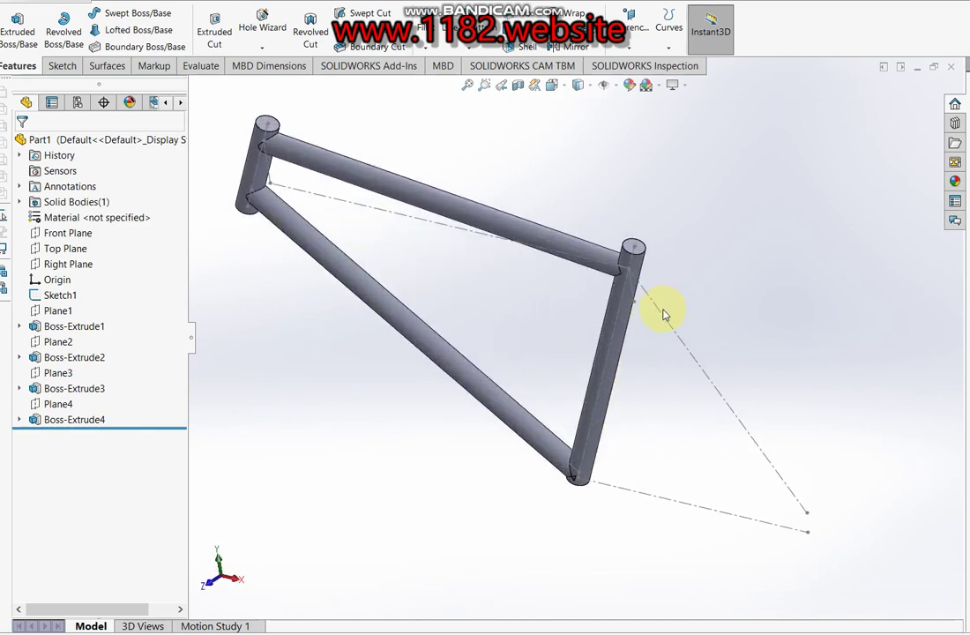
- Select the rear sketch line and try plane and axis references, cancelling both
{"action": "left_click", "coordinate": [665, 315]}
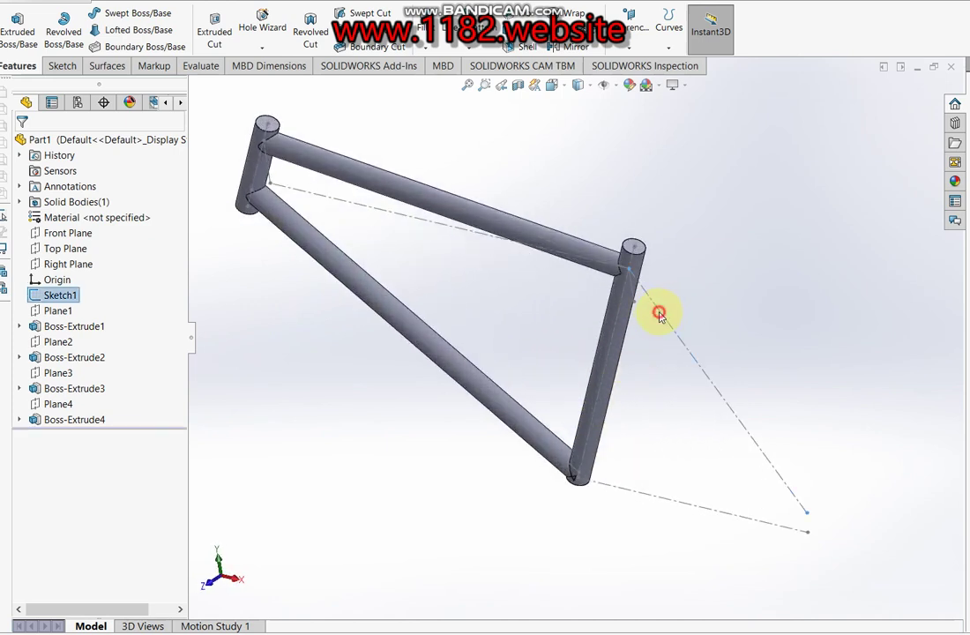
{"action": "left_click", "coordinate": [635, 34]}
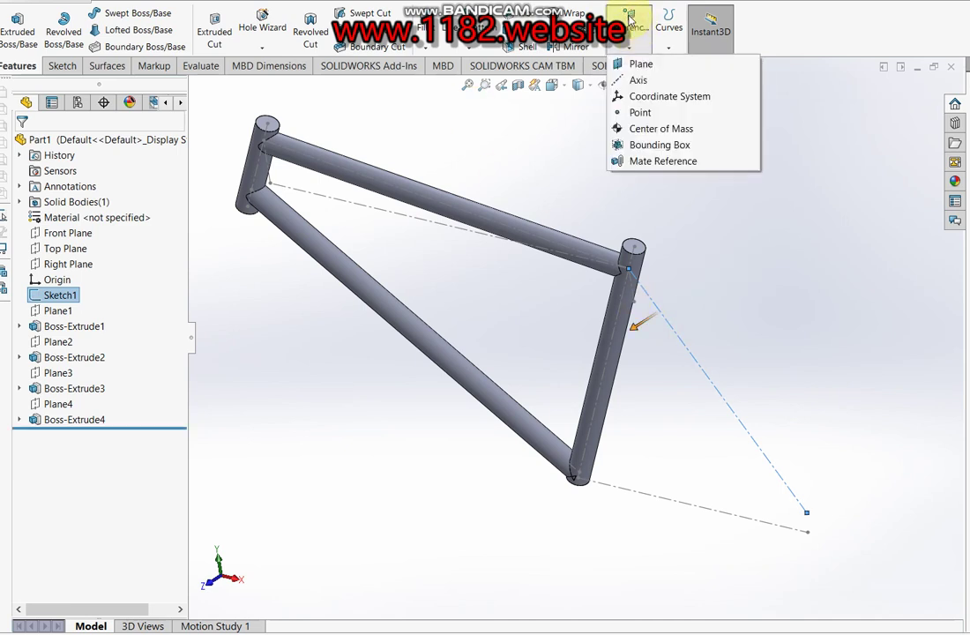
{"action": "left_click", "coordinate": [637, 63]}
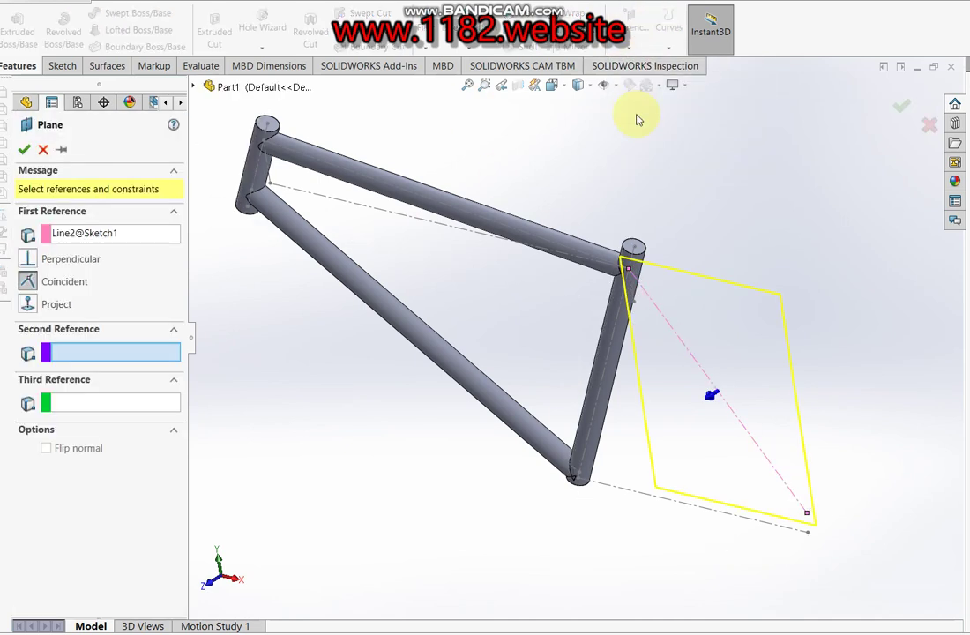
{"action": "left_click", "coordinate": [630, 270]}
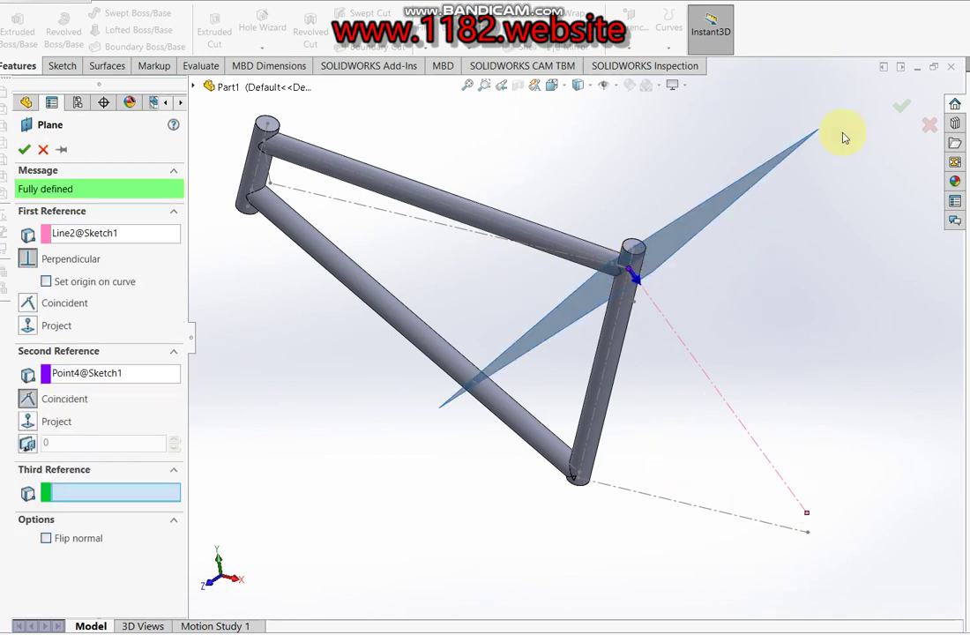
{"action": "left_click", "coordinate": [43, 150]}
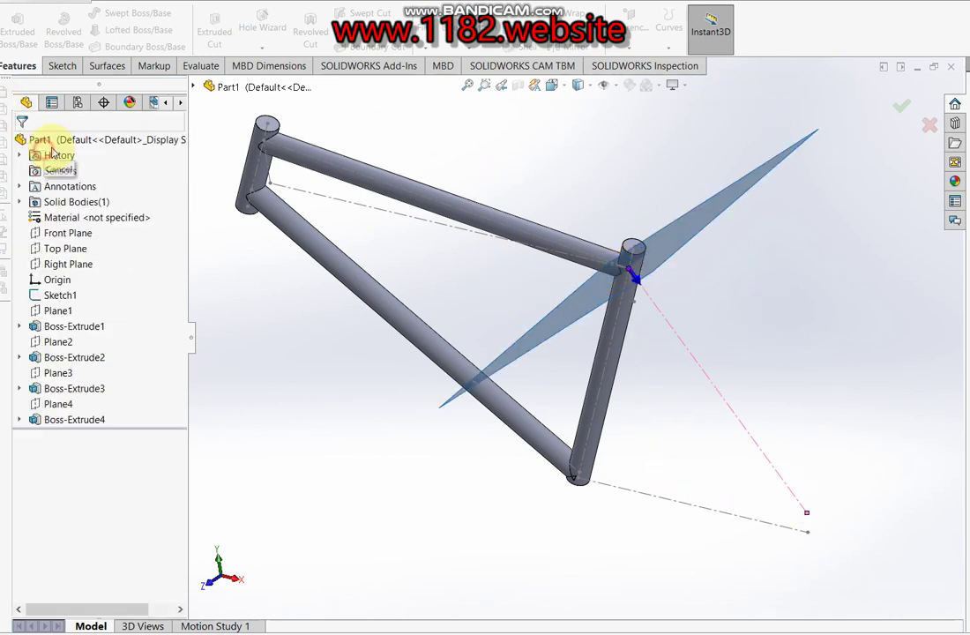
{"action": "left_click", "coordinate": [672, 329]}
{"action": "left_click", "coordinate": [628, 20]}
{"action": "left_click", "coordinate": [644, 80]}
{"action": "left_click", "coordinate": [44, 144]}
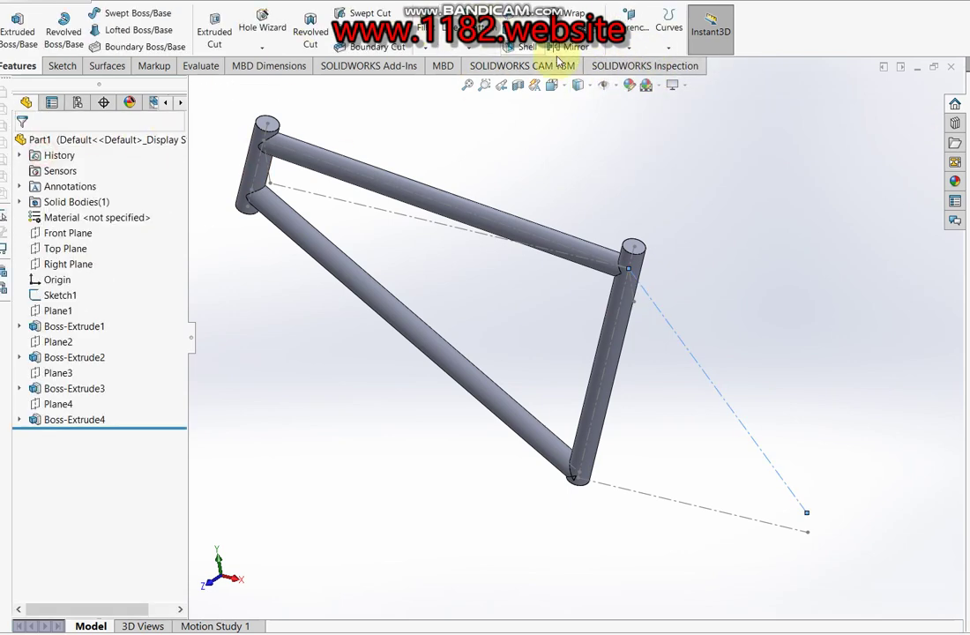
- Create Plane5 on the rear line with Front Plane as second reference
{"action": "left_click", "coordinate": [628, 20]}
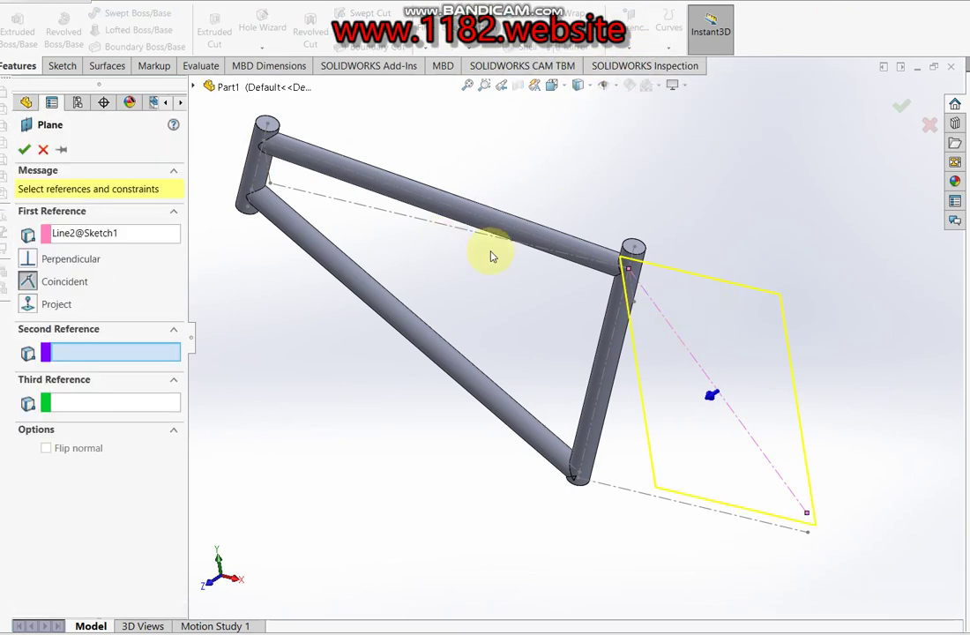
{"action": "left_click", "coordinate": [199, 87]}
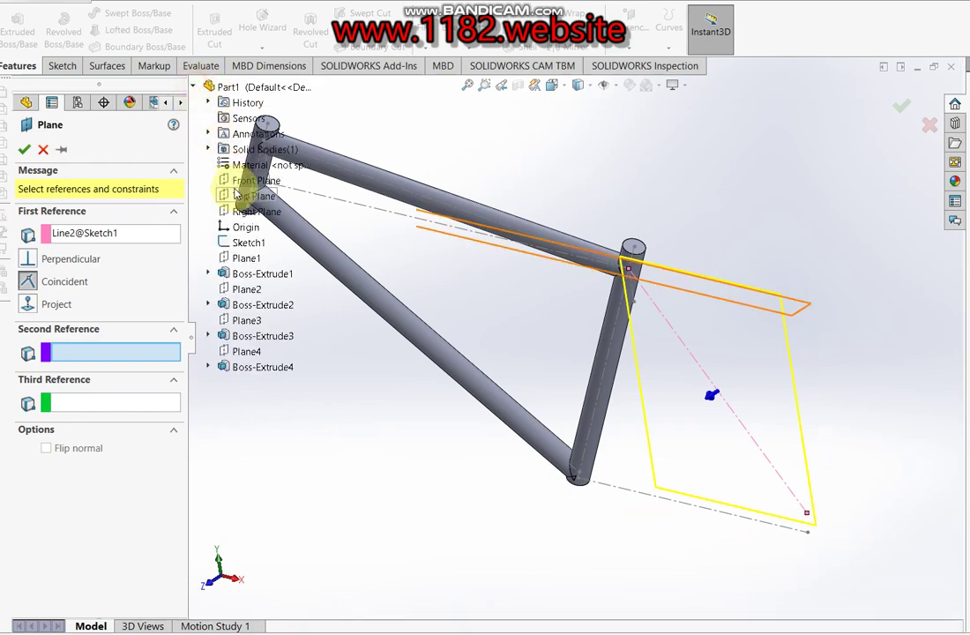
{"action": "left_click", "coordinate": [240, 181]}
{"action": "left_click", "coordinate": [24, 147]}
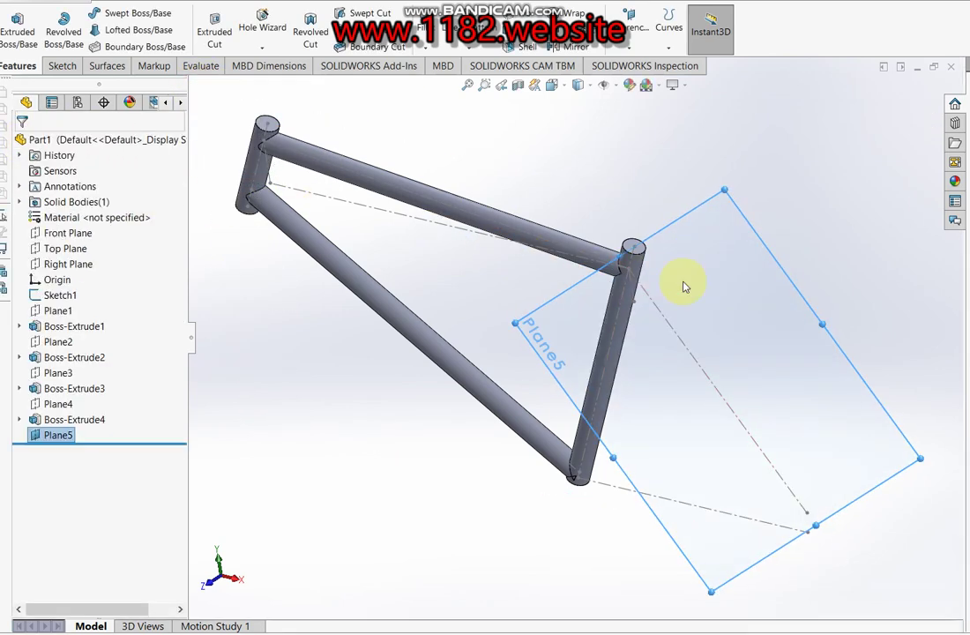
{"action": "left_click", "coordinate": [61, 64]}
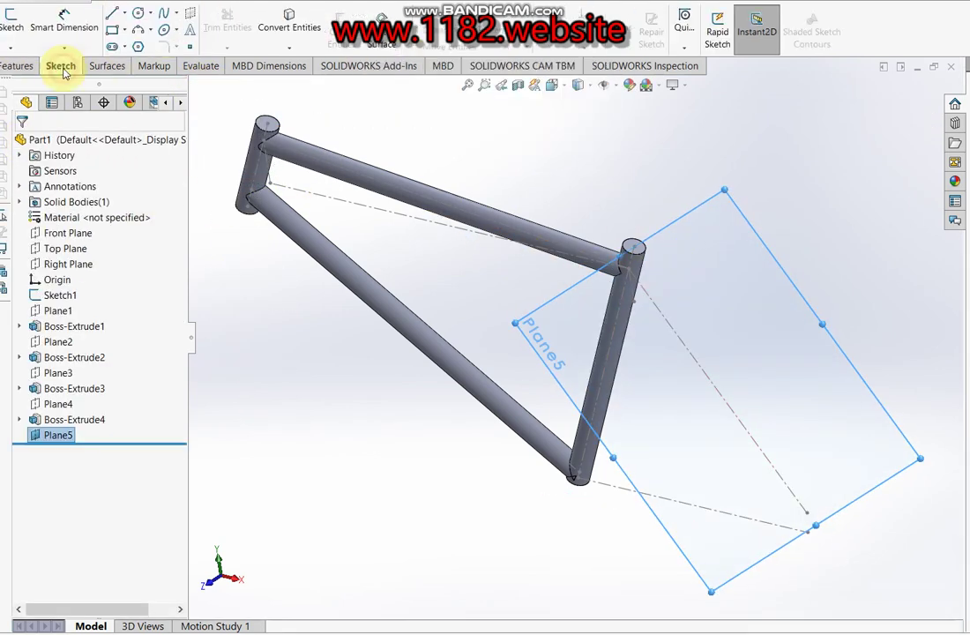
- On Plane5, sketch a short vertical centerline and a two-segment line path
{"action": "left_click", "coordinate": [12, 21]}
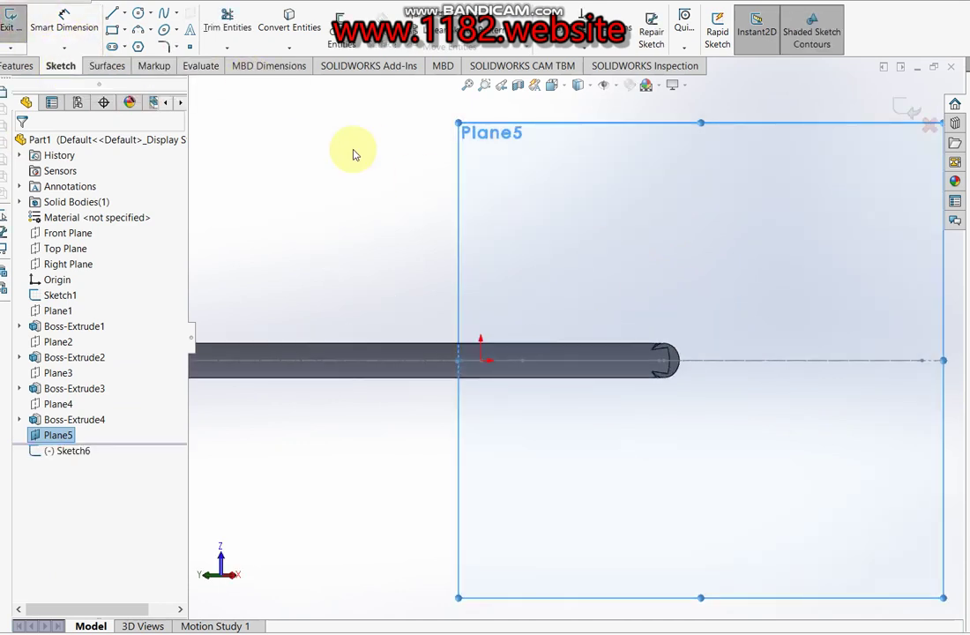
{"action": "left_click", "coordinate": [125, 13]}
{"action": "left_click", "coordinate": [152, 41]}
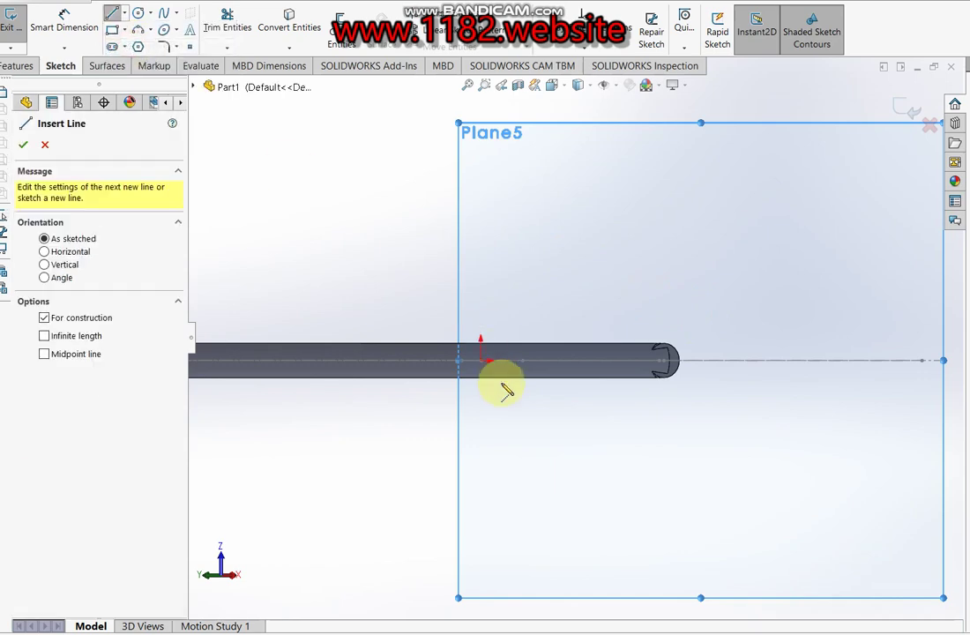
{"action": "left_click", "coordinate": [481, 359]}
{"action": "left_click", "coordinate": [481, 330]}
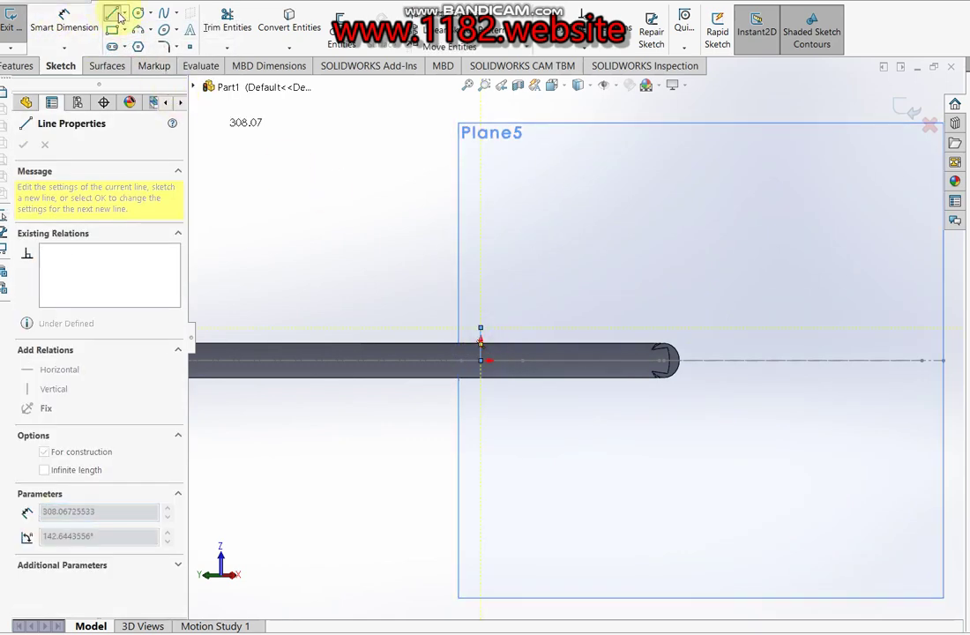
{"action": "left_click", "coordinate": [112, 12]}
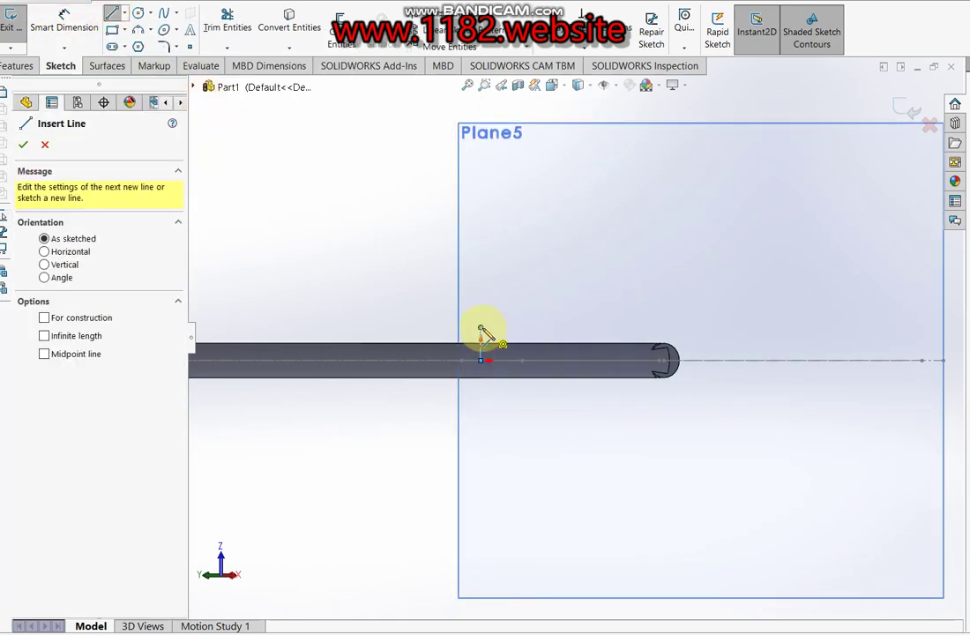
{"action": "left_click", "coordinate": [481, 328]}
{"action": "left_click", "coordinate": [671, 296]}
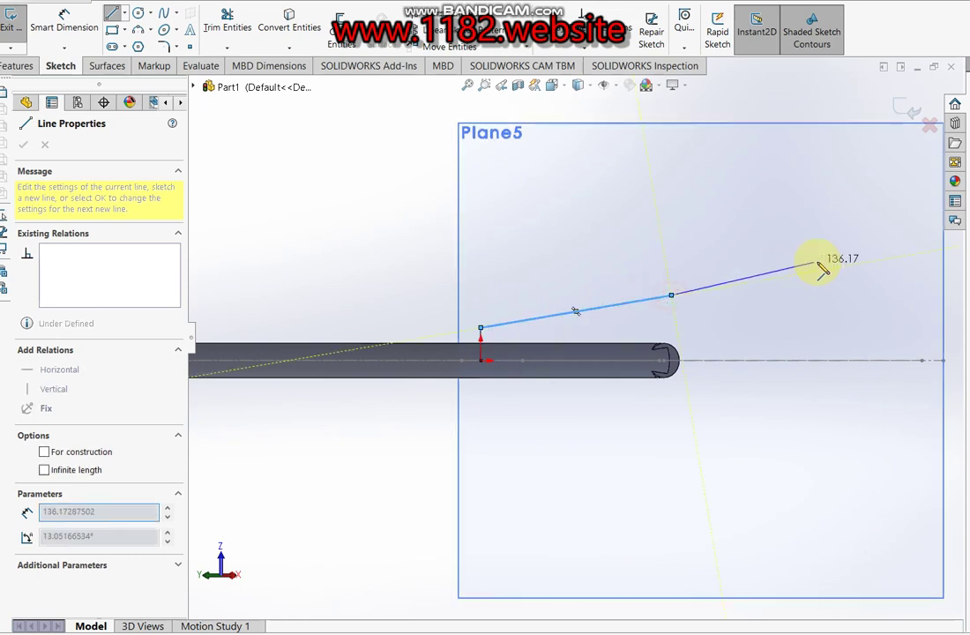
{"action": "double_click", "coordinate": [889, 224]}
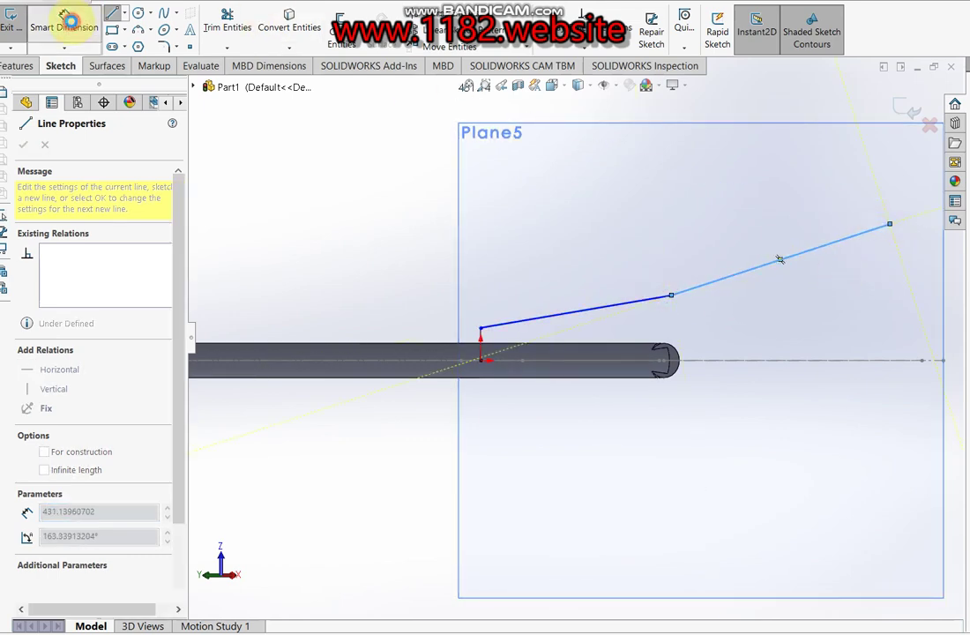
- Dimension the vertical line to 7.50 and the slanted line's end offset to 32.50
{"action": "left_click", "coordinate": [68, 20]}
{"action": "scroll", "coordinate": [515, 370], "scroll_direction": "down", "scroll_amount": 3}
{"action": "left_click", "coordinate": [448, 320]}
{"action": "left_click", "coordinate": [383, 305]}
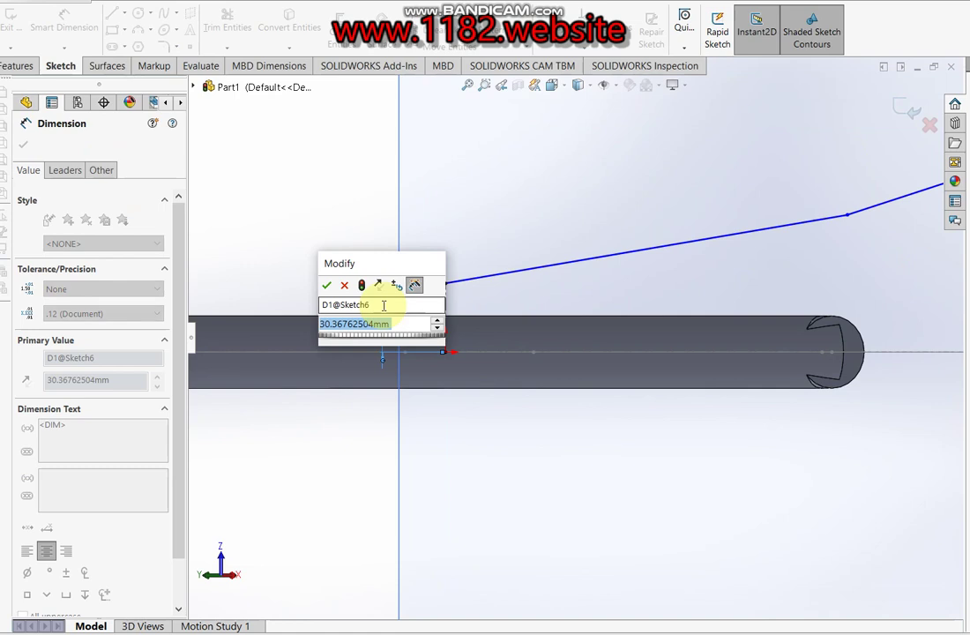
{"action": "type", "text": "7.5"}
{"action": "key", "text": "Return"}
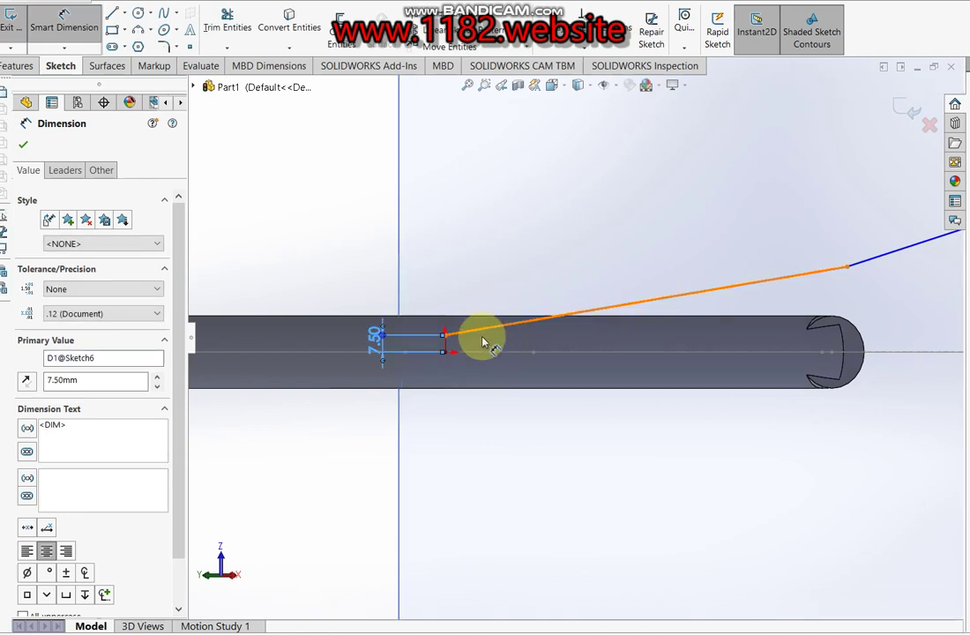
{"action": "left_click", "coordinate": [848, 269]}
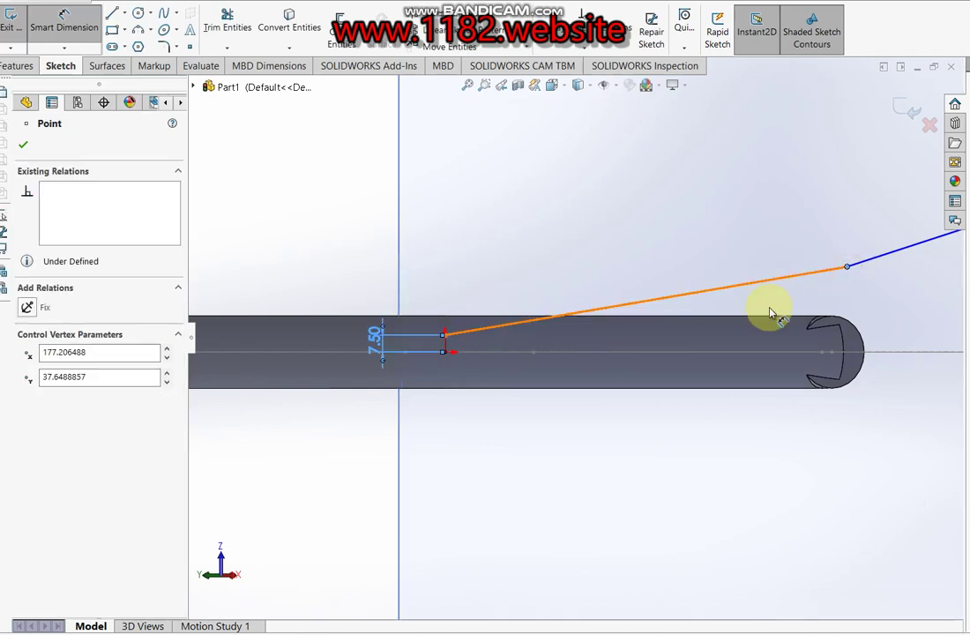
{"action": "left_click", "coordinate": [818, 352]}
{"action": "left_click", "coordinate": [898, 324]}
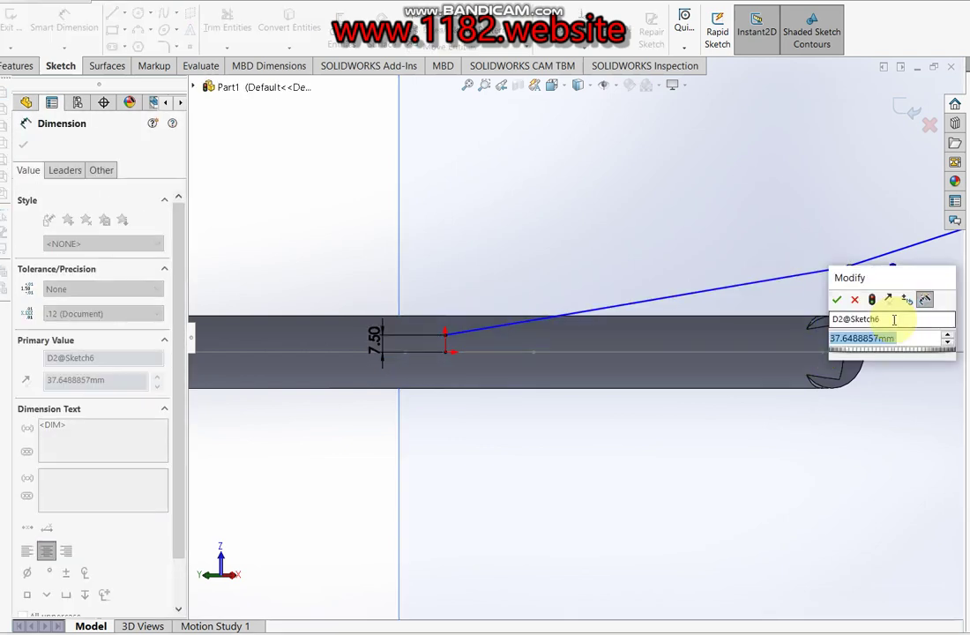
{"action": "type", "text": "32.50"}
{"action": "key", "text": "Return"}
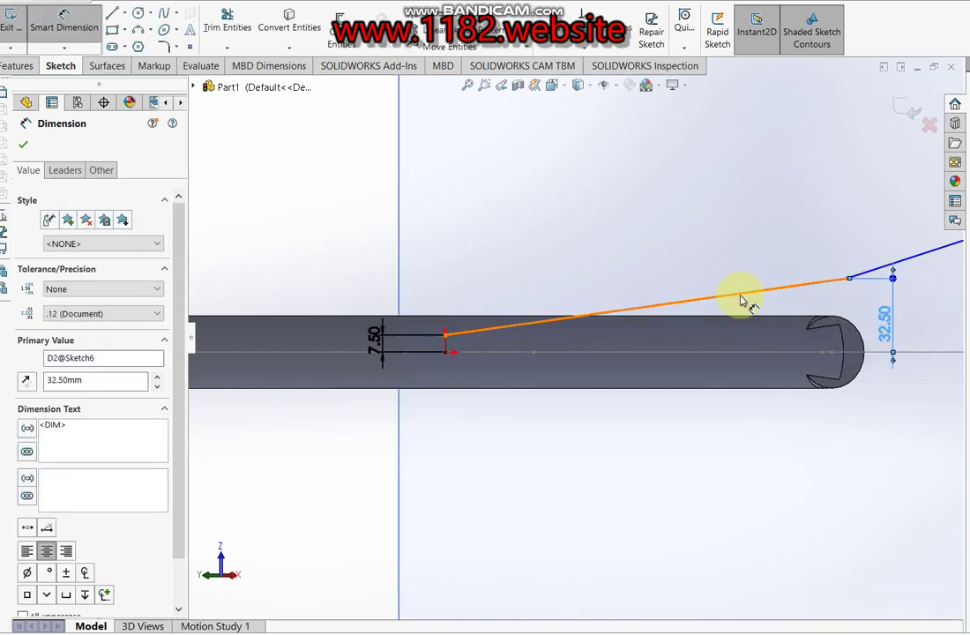
- Dimension the slanted line's run to 110.00 and the long line's end height to 62.00
{"action": "left_click", "coordinate": [741, 300]}
{"action": "left_click", "coordinate": [703, 234]}
{"action": "type", "text": "1"}
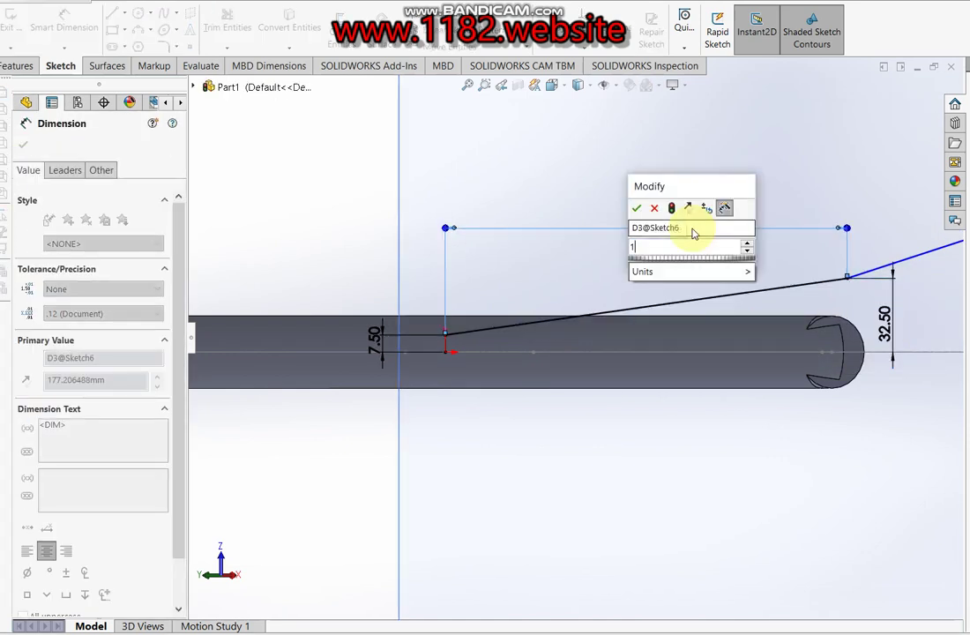
{"action": "type", "text": "0"}
{"action": "key", "text": "Return"}
{"action": "scroll", "coordinate": [686, 264], "scroll_direction": "up", "scroll_amount": 2}
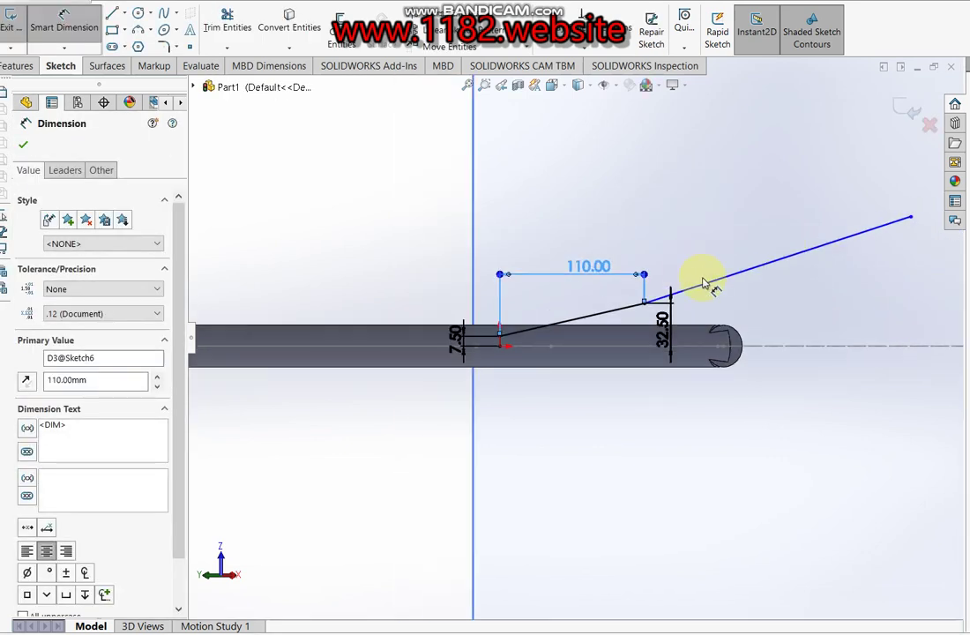
{"action": "scroll", "coordinate": [701, 275], "scroll_direction": "up", "scroll_amount": 2}
{"action": "scroll", "coordinate": [706, 286], "scroll_direction": "down", "scroll_amount": 3}
{"action": "left_click", "coordinate": [692, 318]}
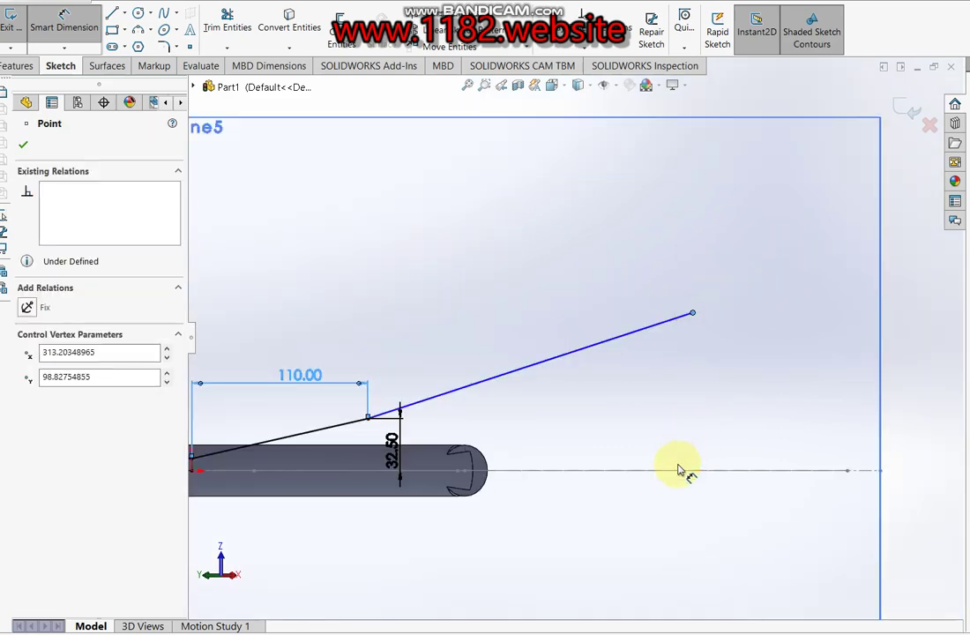
{"action": "left_click", "coordinate": [676, 468]}
{"action": "left_click", "coordinate": [745, 441]}
{"action": "type", "text": "62"}
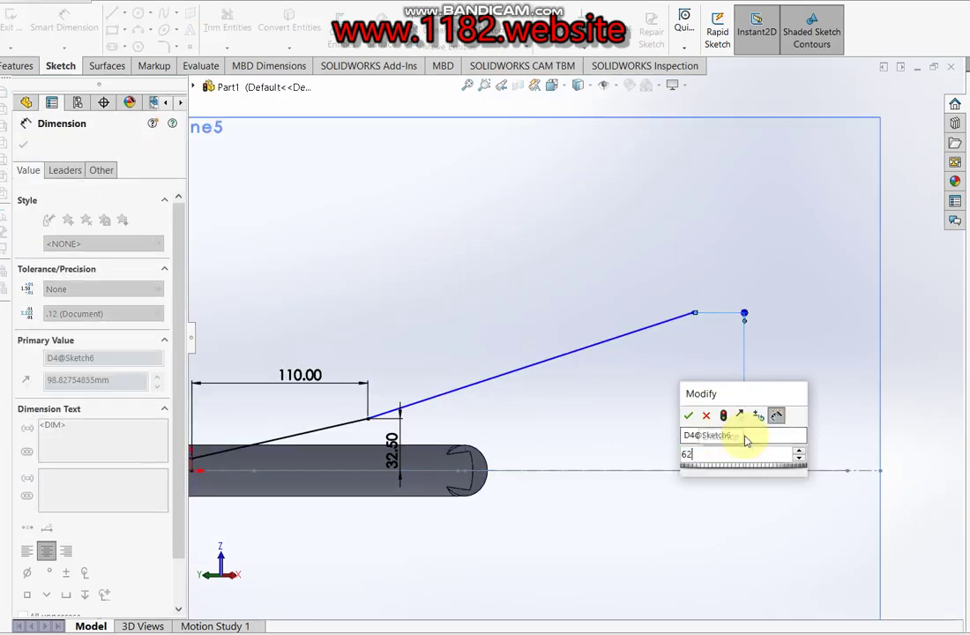
{"action": "key", "text": "Return"}
- Set the path's overall horizontal length to 410.00 and exit the sketch
{"action": "left_click", "coordinate": [695, 373]}
{"action": "scroll", "coordinate": [574, 344], "scroll_direction": "up", "scroll_amount": 3}
{"action": "left_click", "coordinate": [353, 416]}
{"action": "left_click", "coordinate": [548, 510]}
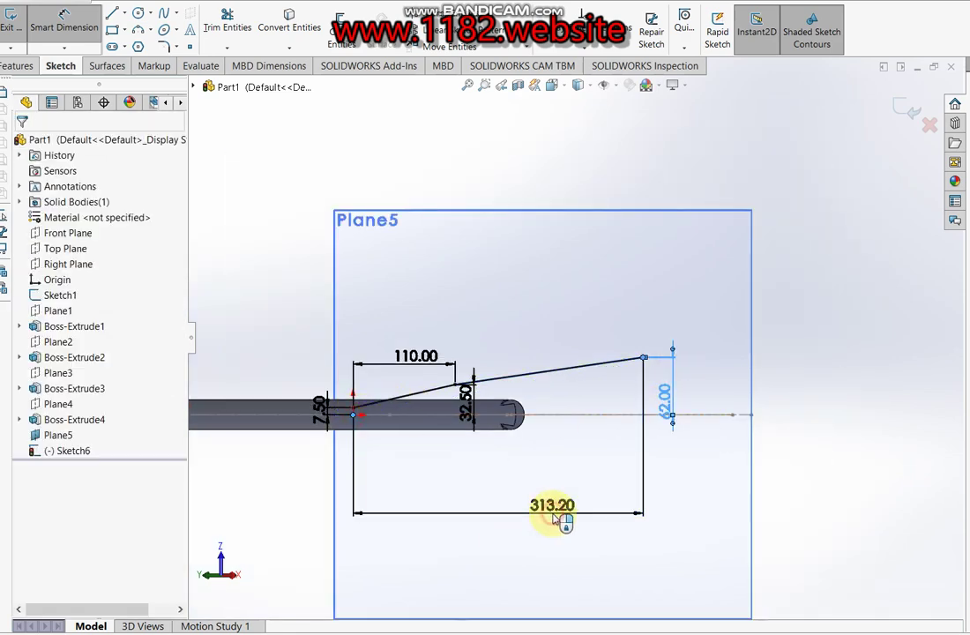
{"action": "type", "text": "410"}
{"action": "key", "text": "Return"}
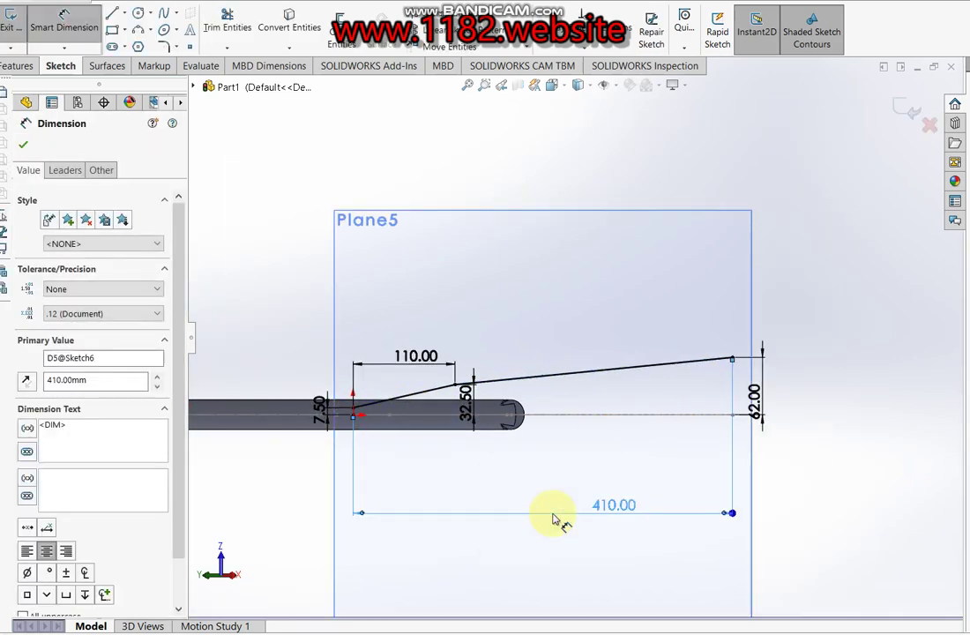
{"action": "left_click", "coordinate": [909, 109]}
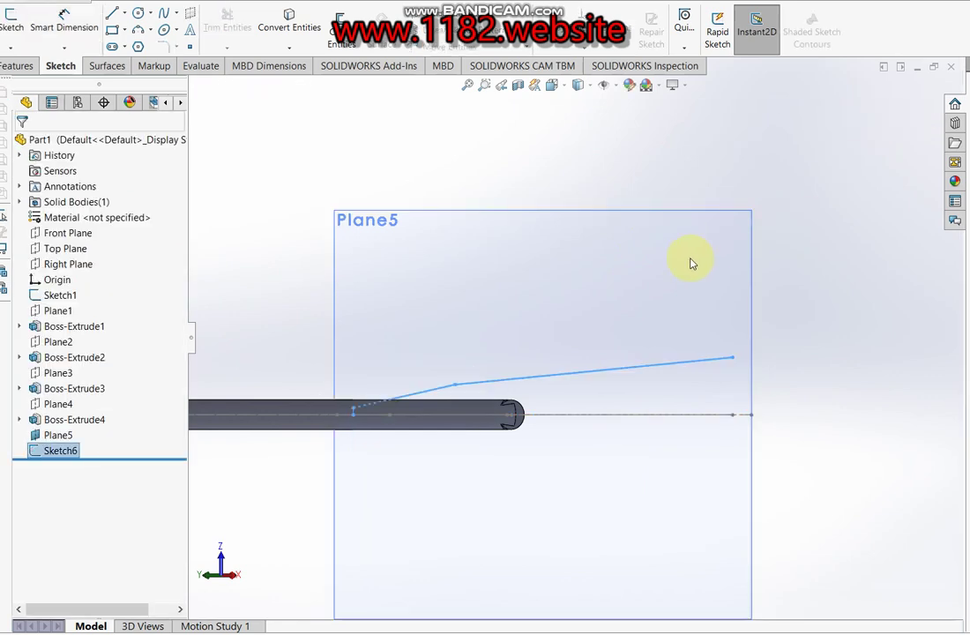
- Switch to isometric view and check where Plane4 lies on the model
{"action": "left_click", "coordinate": [672, 281]}
{"action": "mouse_move", "coordinate": [671, 281]}
{"action": "middle_mouse_down"}
{"action": "mouse_move", "coordinate": [656, 234]}
{"action": "mouse_move", "coordinate": [620, 206]}
{"action": "middle_mouse_up"}
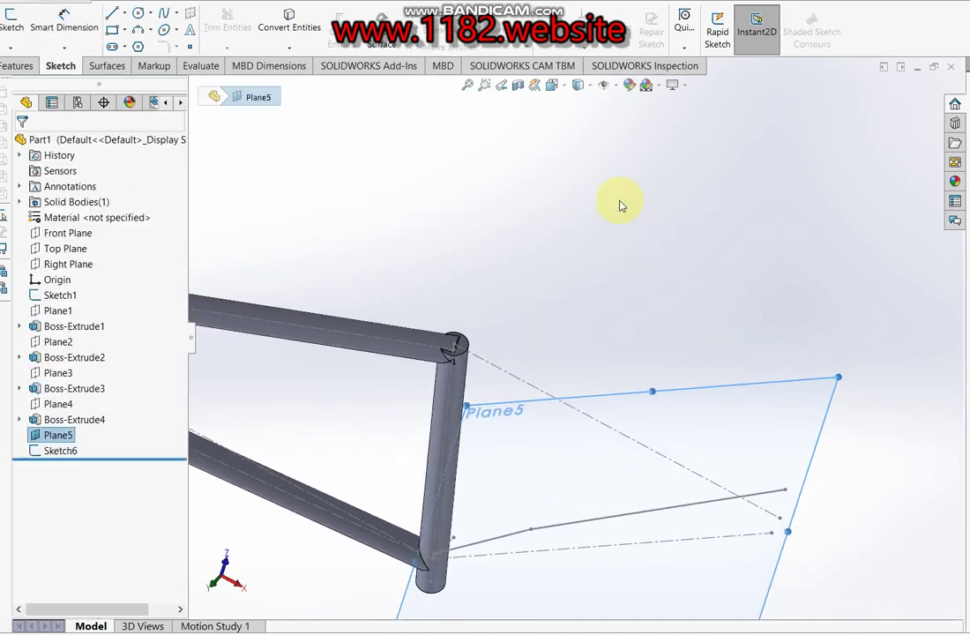
{"action": "key", "text": "ctrl+7"}
{"action": "scroll", "coordinate": [656, 424], "scroll_direction": "up", "scroll_amount": 2}
{"action": "scroll", "coordinate": [630, 401], "scroll_direction": "up", "scroll_amount": 2}
{"action": "scroll", "coordinate": [619, 231], "scroll_direction": "up", "scroll_amount": 3}
{"action": "scroll", "coordinate": [619, 231], "scroll_direction": "up", "scroll_amount": 2}
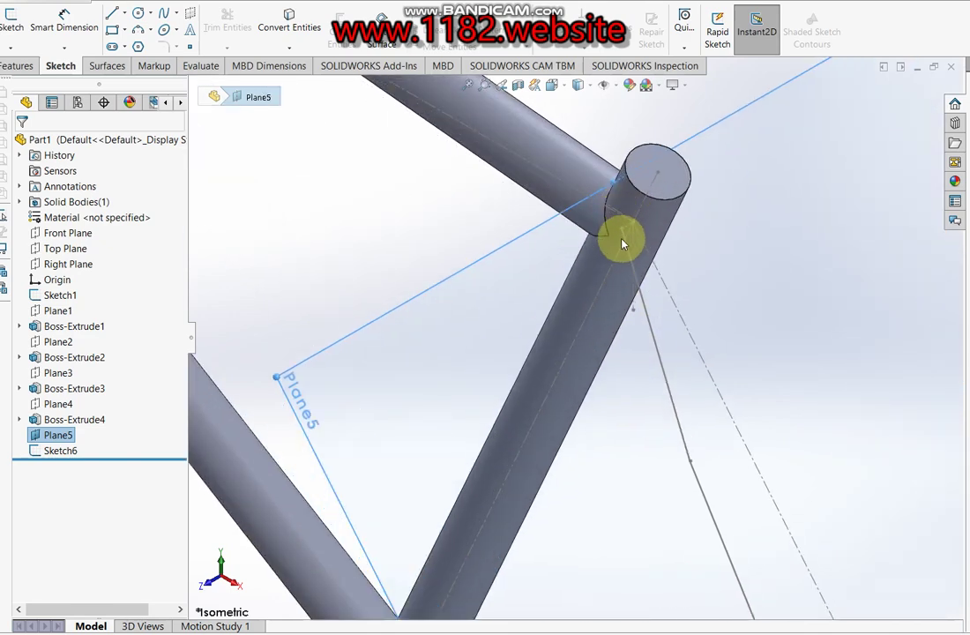
{"action": "left_click", "coordinate": [58, 404]}
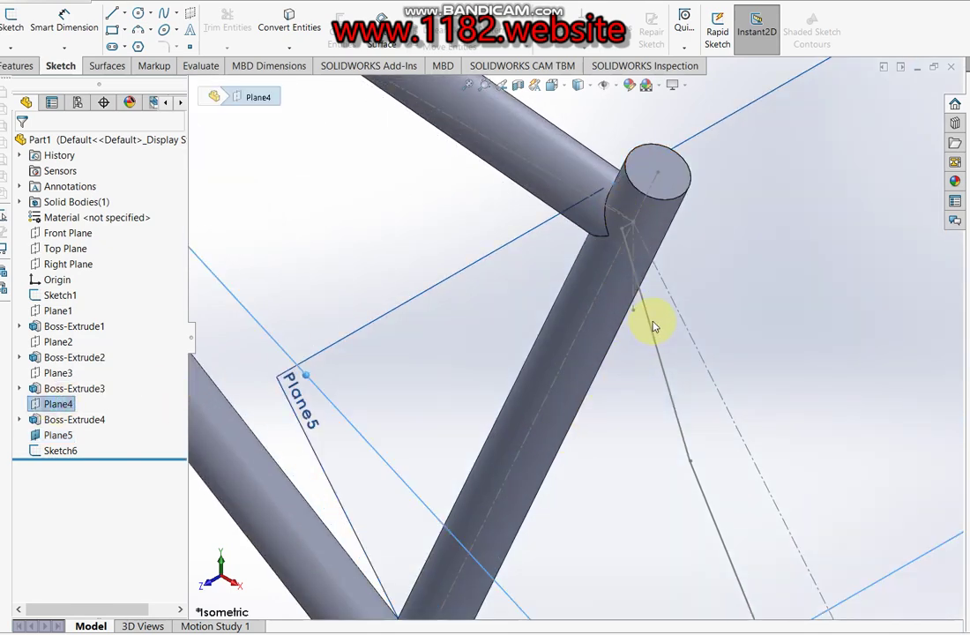
{"action": "left_click", "coordinate": [345, 186]}
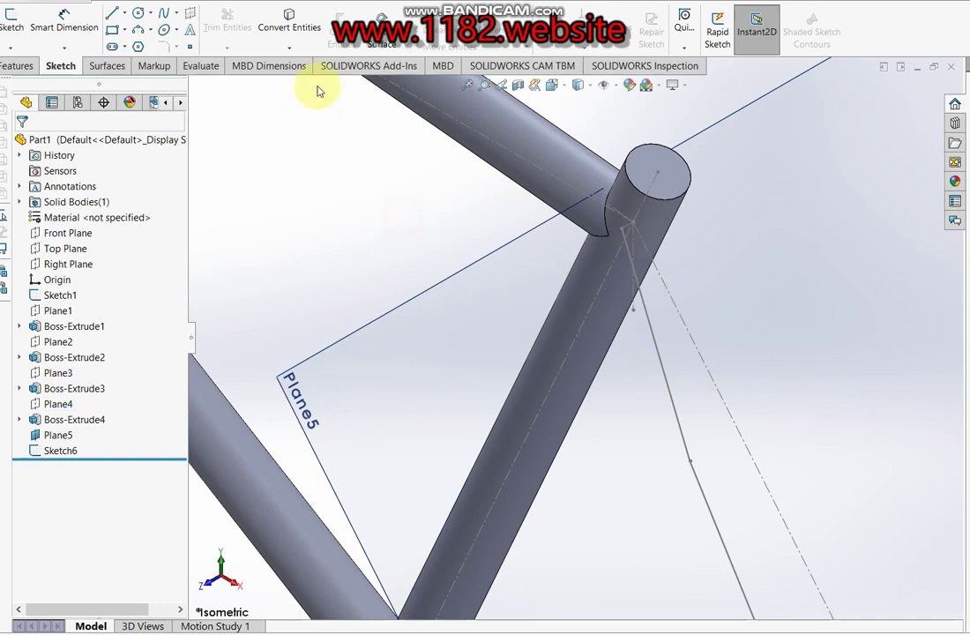
- Create Plane6 perpendicular to Sketch6's first line at its end point, replacing the wrong Line1 reference
{"action": "left_click", "coordinate": [17, 66]}
{"action": "left_click", "coordinate": [628, 27]}
{"action": "left_click", "coordinate": [622, 62]}
{"action": "left_click", "coordinate": [625, 241]}
{"action": "scroll", "coordinate": [635, 243], "scroll_direction": "down", "scroll_amount": 2}
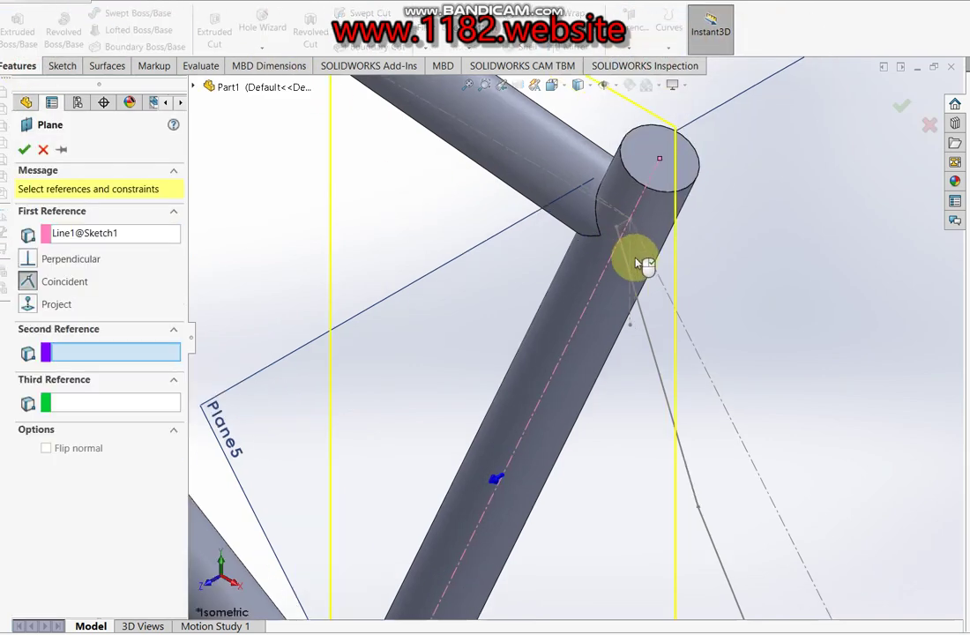
{"action": "left_click", "coordinate": [124, 234]}
{"action": "right_click", "coordinate": [144, 242]}
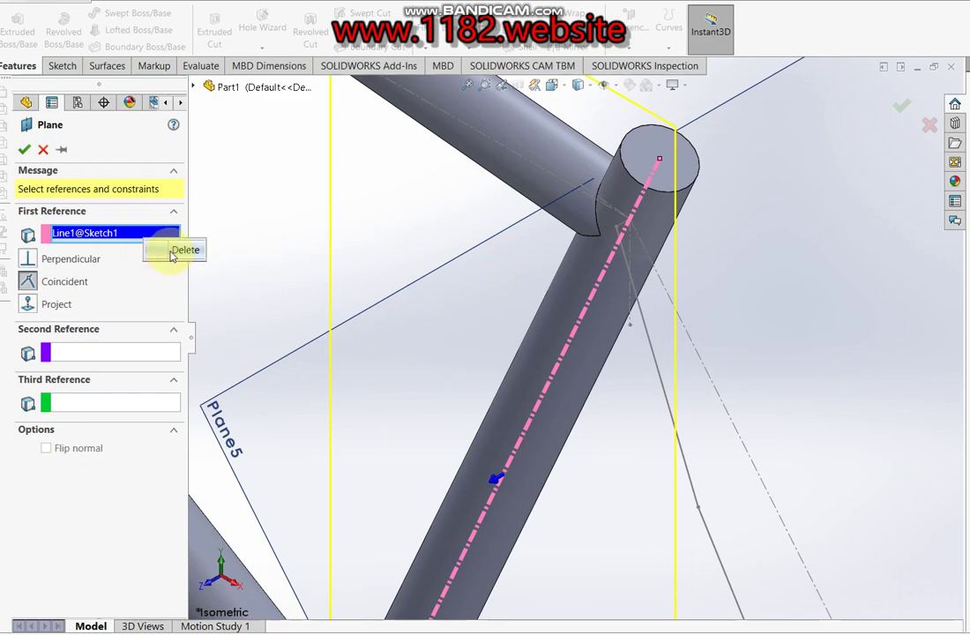
{"action": "left_click", "coordinate": [180, 251]}
{"action": "left_click", "coordinate": [646, 331]}
{"action": "scroll", "coordinate": [613, 240], "scroll_direction": "down", "scroll_amount": 2}
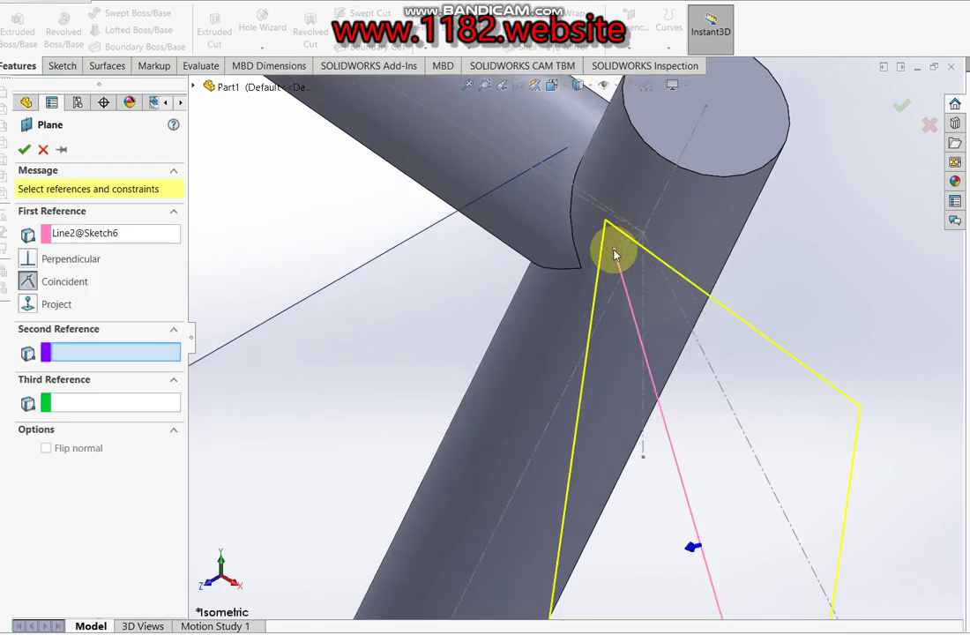
{"action": "left_click", "coordinate": [619, 253]}
{"action": "left_click", "coordinate": [899, 109]}
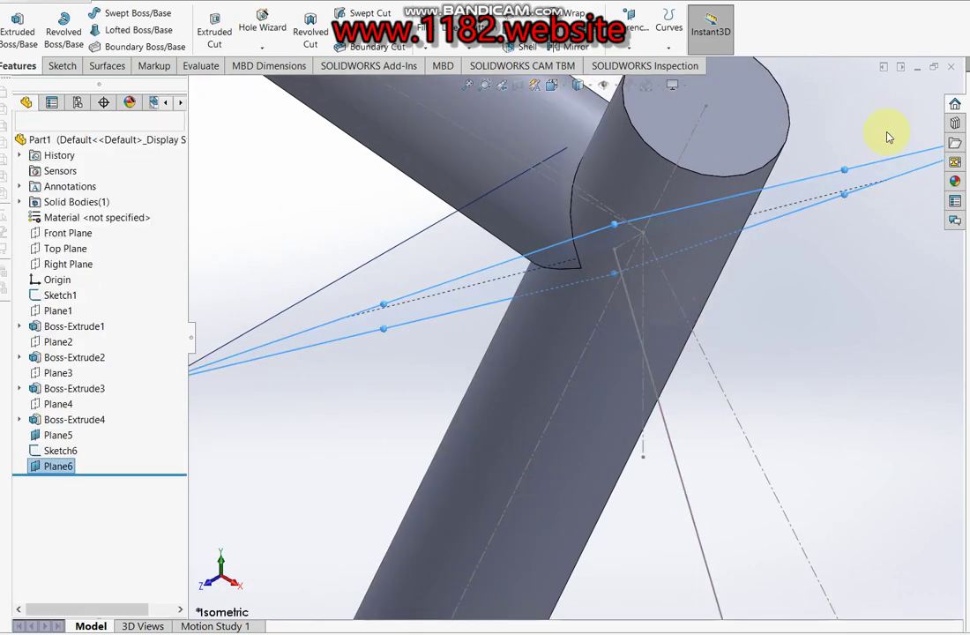
- Start a new sketch on Plane6
{"action": "scroll", "coordinate": [744, 273], "scroll_direction": "up", "scroll_amount": 2}
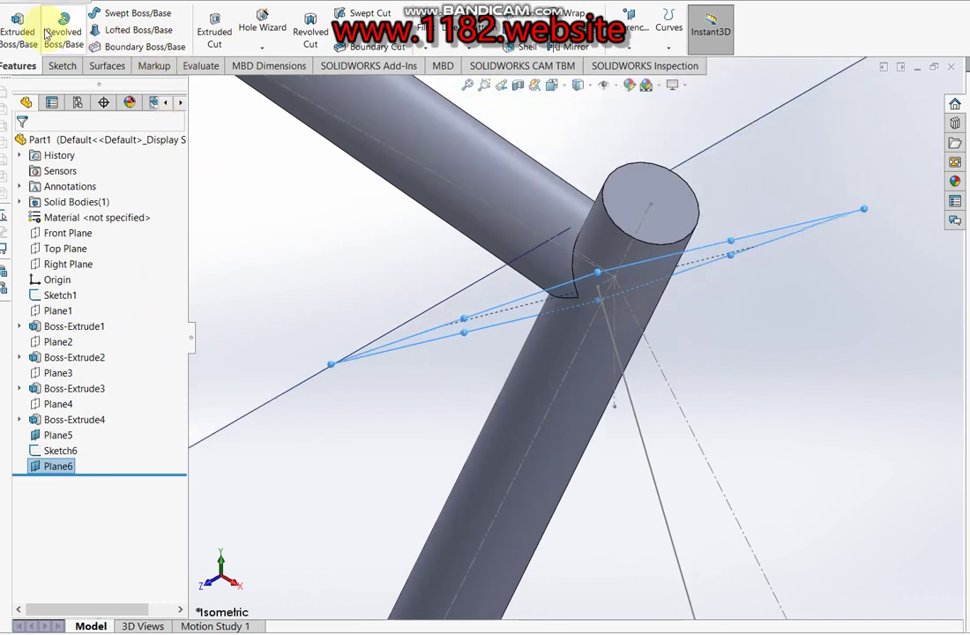
{"action": "left_click", "coordinate": [61, 65]}
{"action": "left_click", "coordinate": [22, 27]}
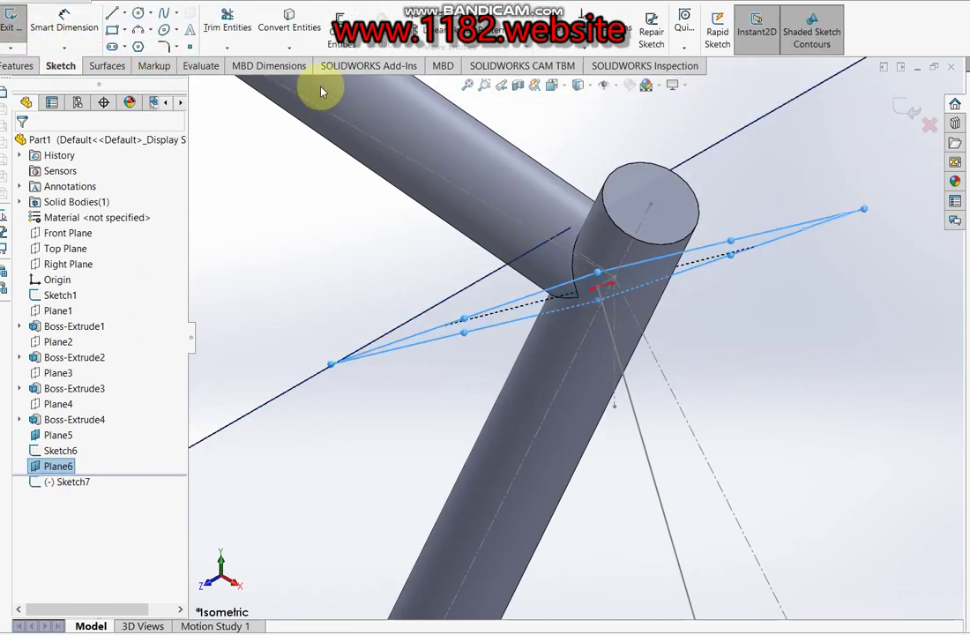
- Draw a 16 mm diameter circle at the start of the path
{"action": "scroll", "coordinate": [388, 317], "scroll_direction": "down", "scroll_amount": 5}
{"action": "scroll", "coordinate": [379, 303], "scroll_direction": "down", "scroll_amount": 2}
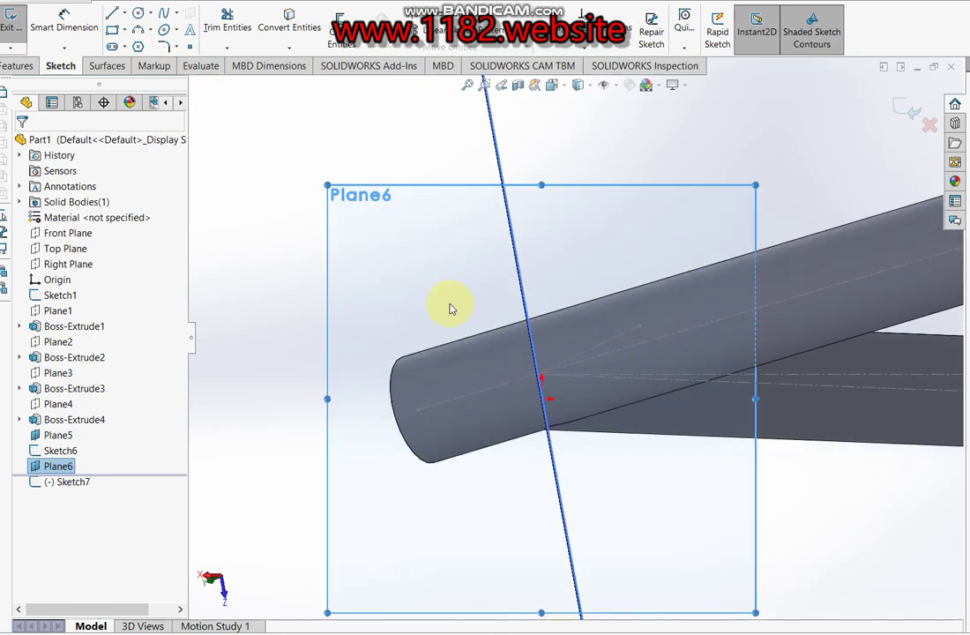
{"action": "left_click", "coordinate": [138, 12]}
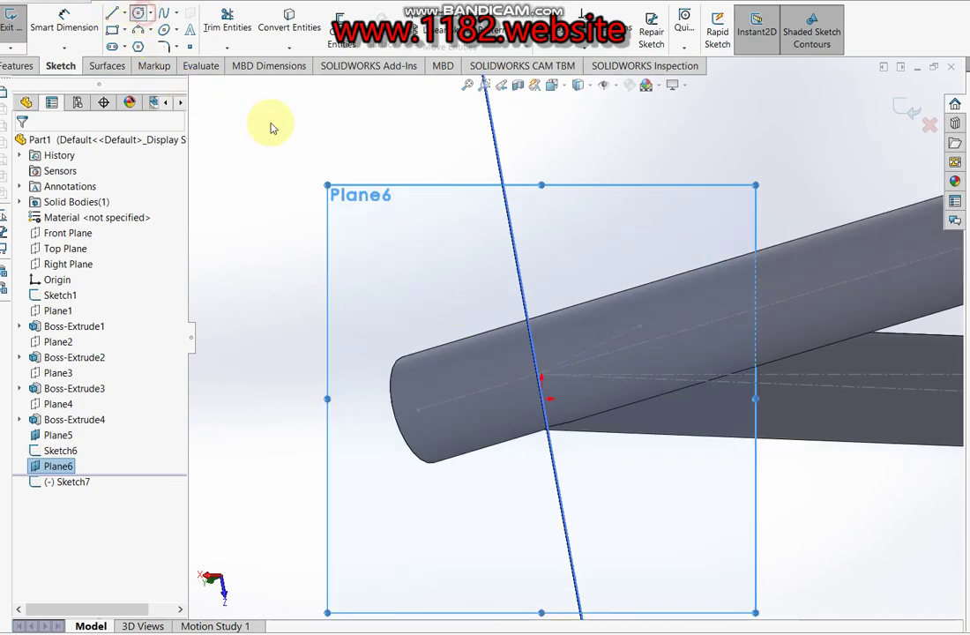
{"action": "left_click", "coordinate": [541, 402]}
{"action": "left_click", "coordinate": [591, 434]}
{"action": "left_click", "coordinate": [64, 20]}
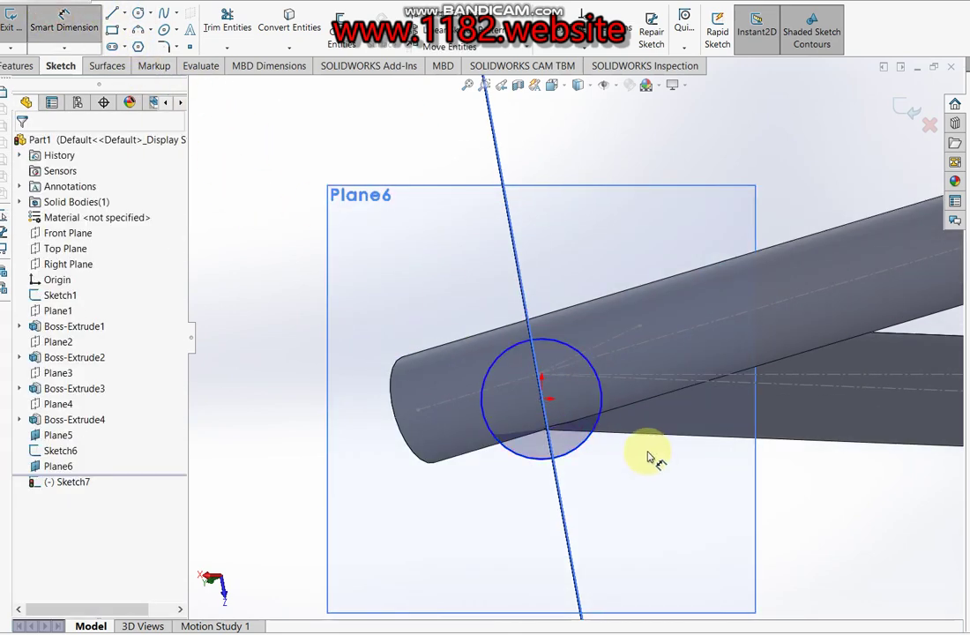
{"action": "left_click", "coordinate": [579, 448]}
{"action": "left_click", "coordinate": [623, 479]}
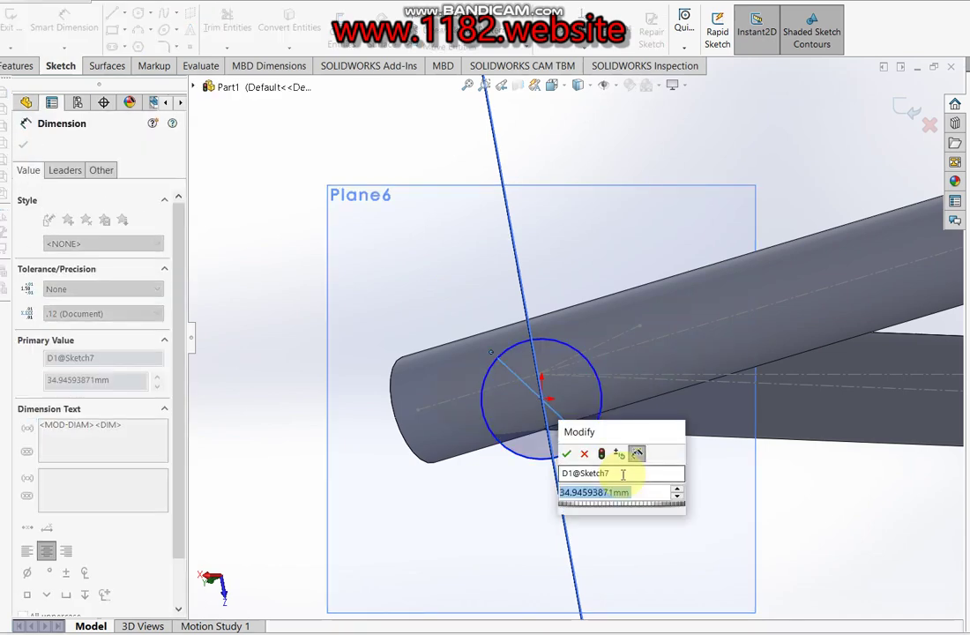
{"action": "type", "text": "1"}
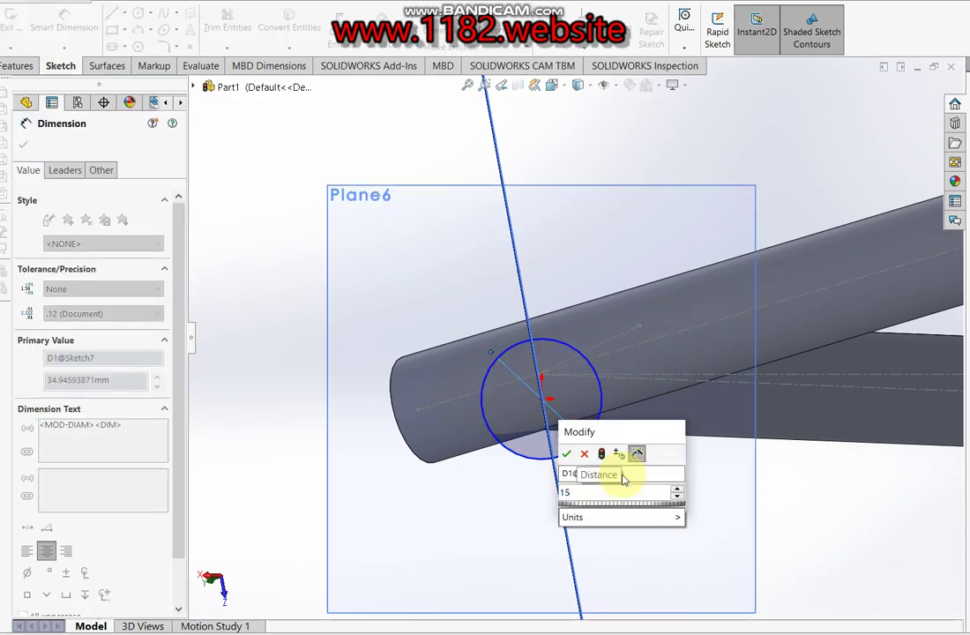
{"action": "type", "text": "6"}
{"action": "key", "text": "Return"}
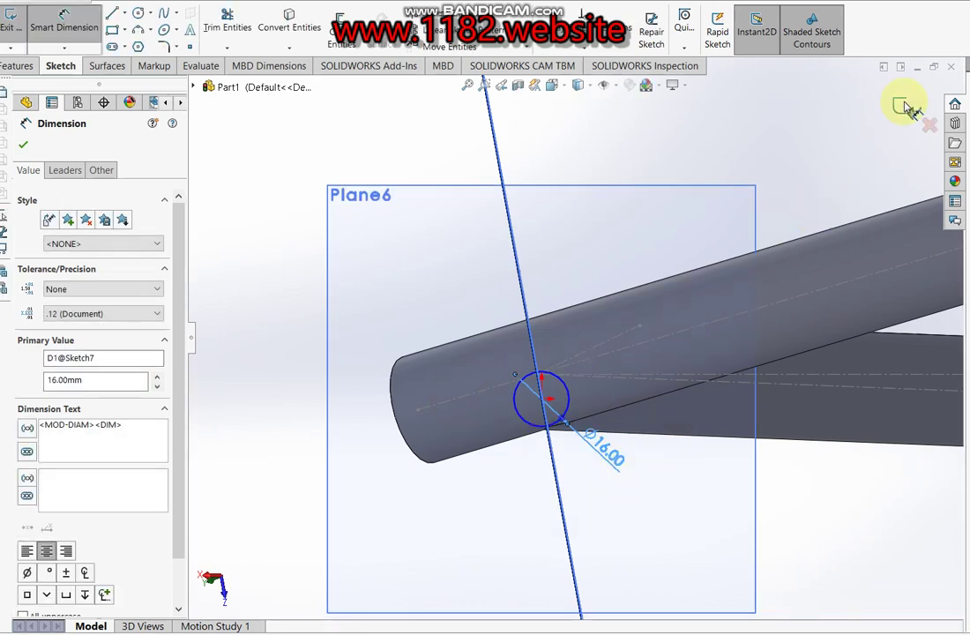
- Exit the sketch and sweep the 16 mm circle along the Sketch6 path
{"action": "left_click", "coordinate": [904, 107]}
{"action": "left_click", "coordinate": [904, 108]}
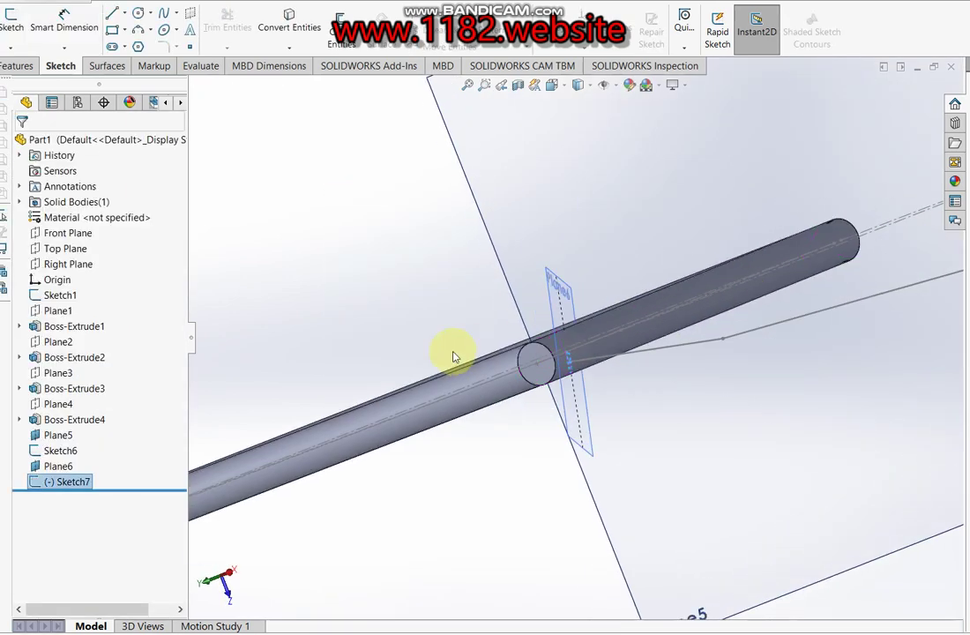
{"action": "left_click", "coordinate": [68, 450]}
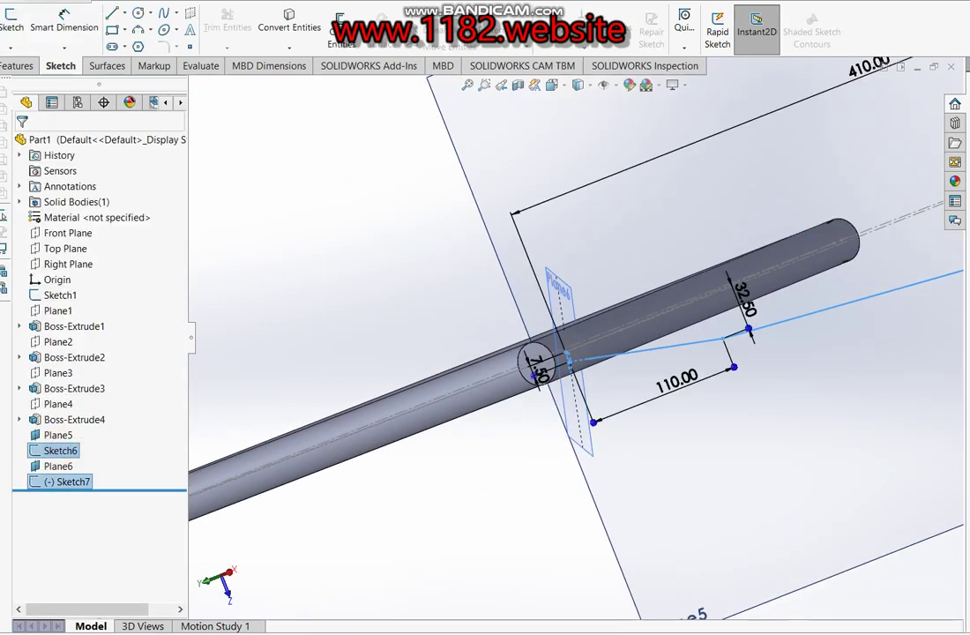
{"action": "left_click", "coordinate": [17, 67]}
{"action": "left_click", "coordinate": [133, 14]}
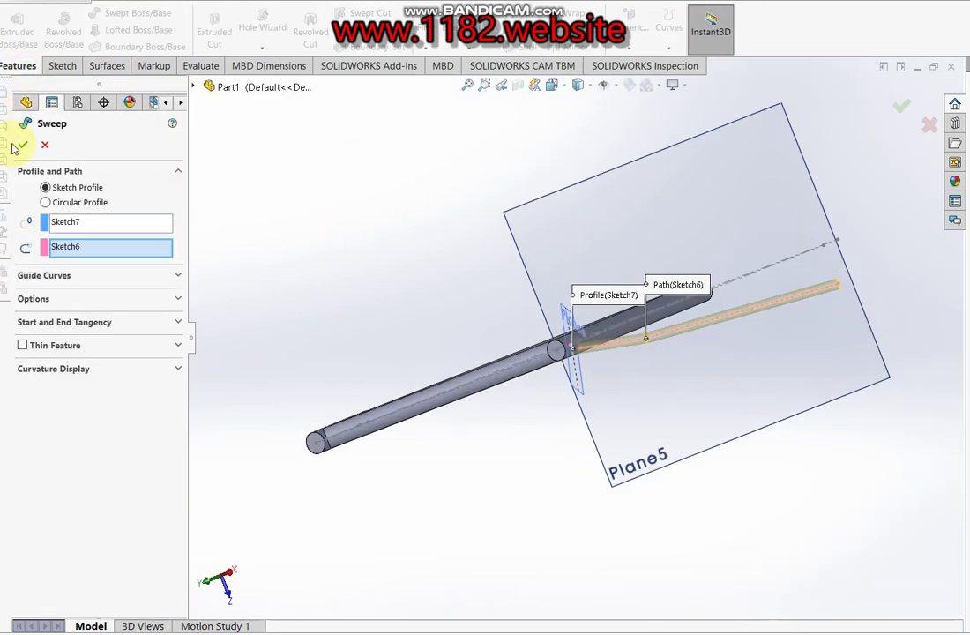
{"action": "key", "text": "Return"}
{"action": "mouse_move", "coordinate": [491, 344]}
{"action": "middle_mouse_down"}
{"action": "mouse_move", "coordinate": [548, 277]}
{"action": "mouse_move", "coordinate": [611, 347]}
{"action": "mouse_move", "coordinate": [496, 262]}
{"action": "mouse_move", "coordinate": [476, 264]}
{"action": "middle_mouse_up"}
- Hide Plane5 and Plane6
{"action": "right_click", "coordinate": [56, 435]}
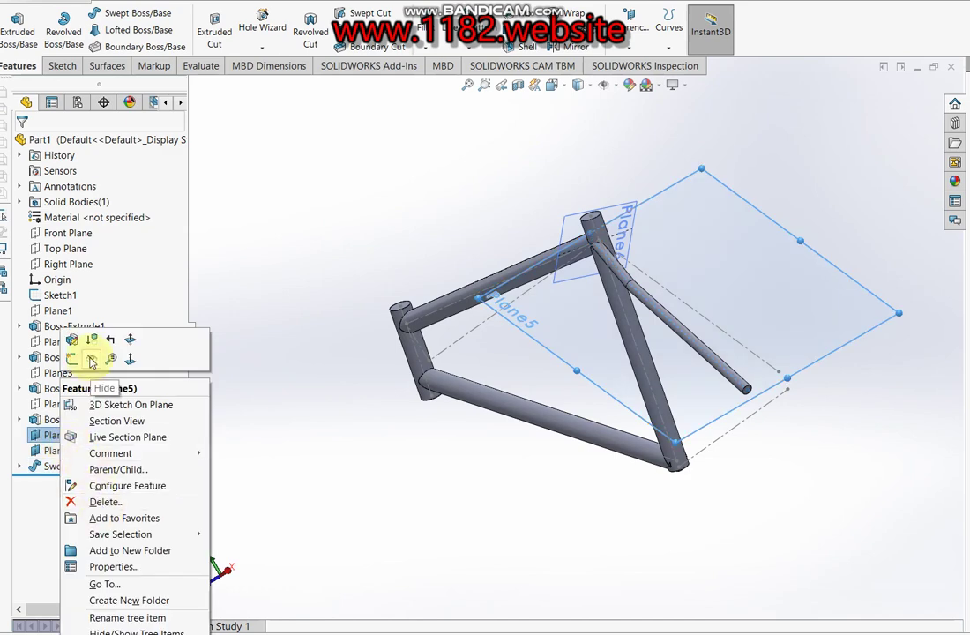
{"action": "left_click", "coordinate": [80, 342]}
{"action": "left_click", "coordinate": [54, 451]}
{"action": "right_click", "coordinate": [57, 450]}
{"action": "left_click", "coordinate": [79, 342]}
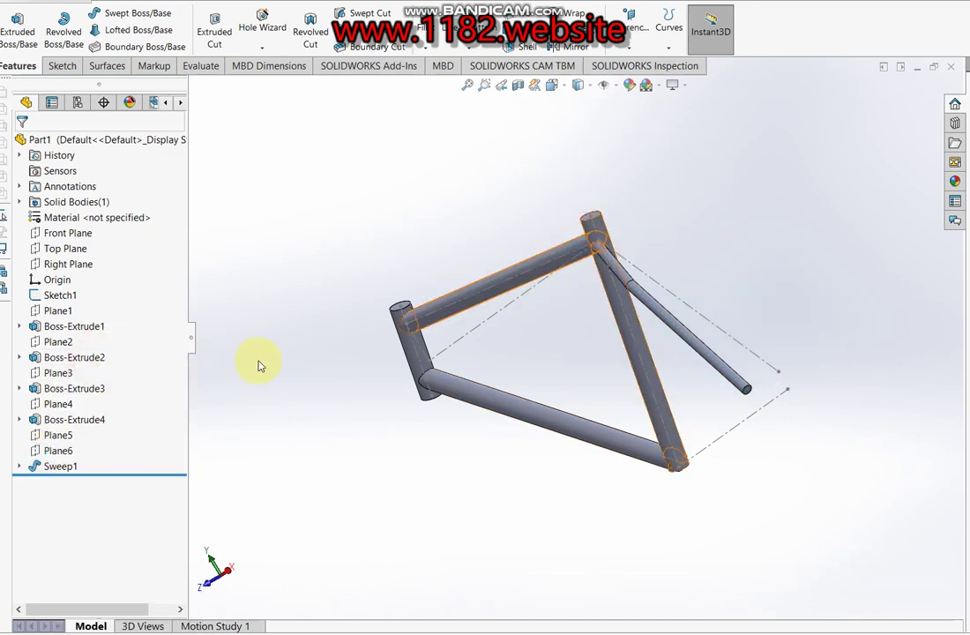
- Mirror Sweep1 across the Front Plane to add the matching second stay
{"action": "left_click", "coordinate": [60, 466]}
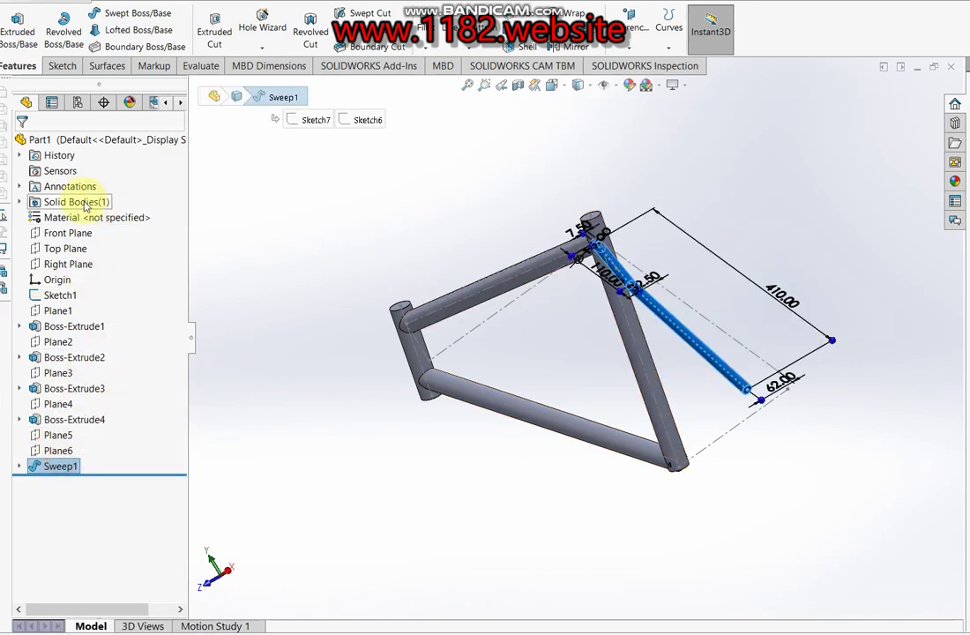
{"action": "left_click", "coordinate": [84, 236], "text": "ctrl"}
{"action": "left_click", "coordinate": [561, 51]}
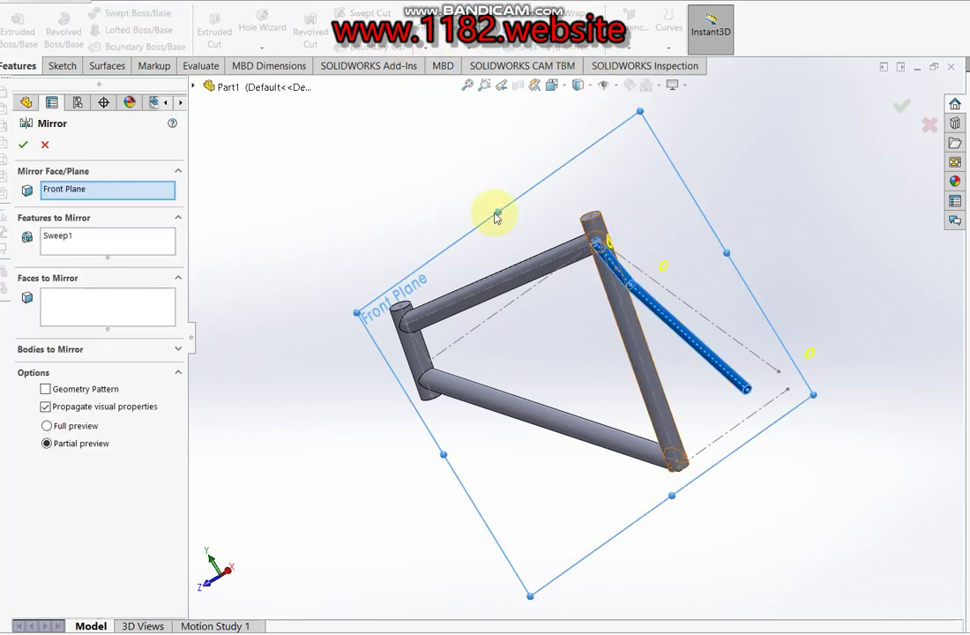
{"action": "left_click", "coordinate": [25, 146]}
{"action": "scroll", "coordinate": [586, 454], "scroll_direction": "down", "scroll_amount": 4}
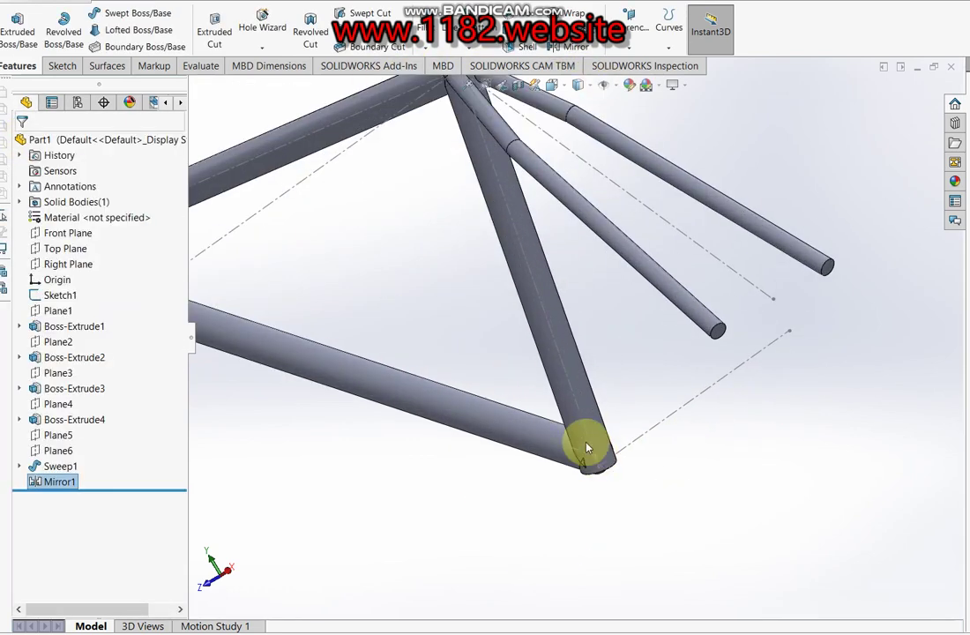
{"action": "left_click", "coordinate": [88, 234]}
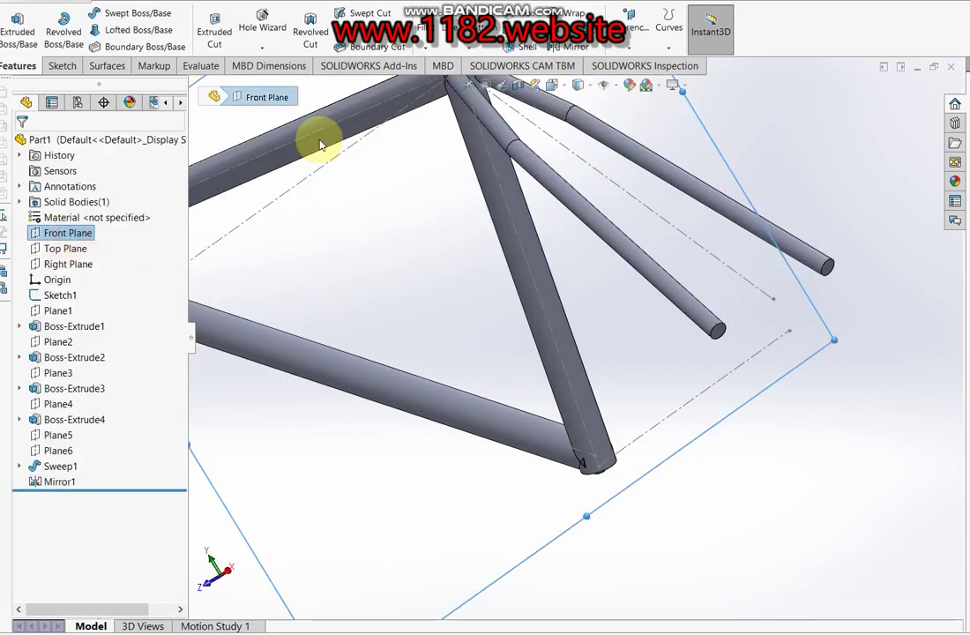
- Start a sketch on the Front Plane with a 40 mm circle at the bracket corner
{"action": "left_click", "coordinate": [17, 29]}
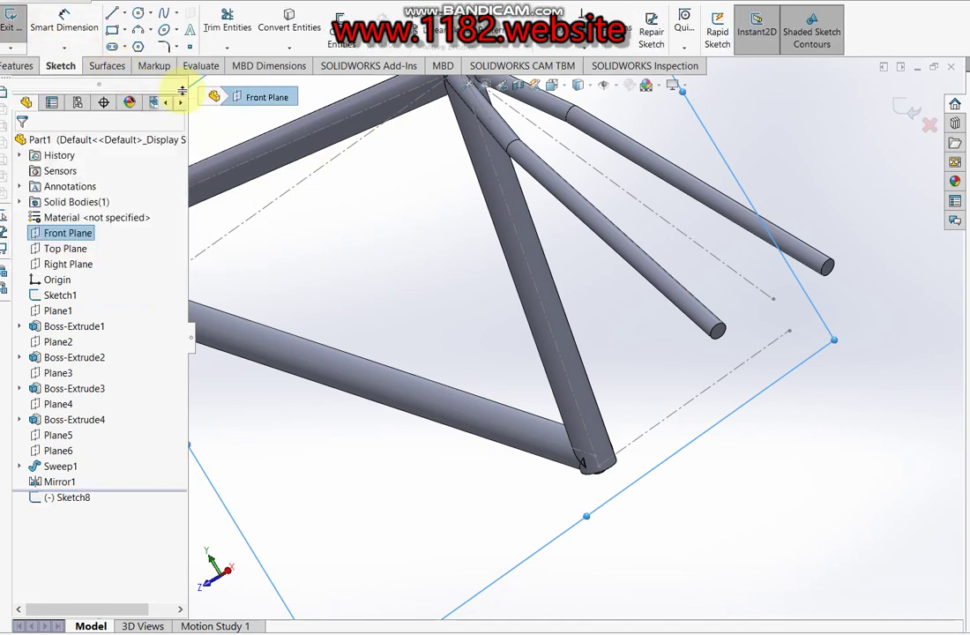
{"action": "scroll", "coordinate": [639, 494], "scroll_direction": "down", "scroll_amount": 3}
{"action": "scroll", "coordinate": [504, 347], "scroll_direction": "down", "scroll_amount": 2}
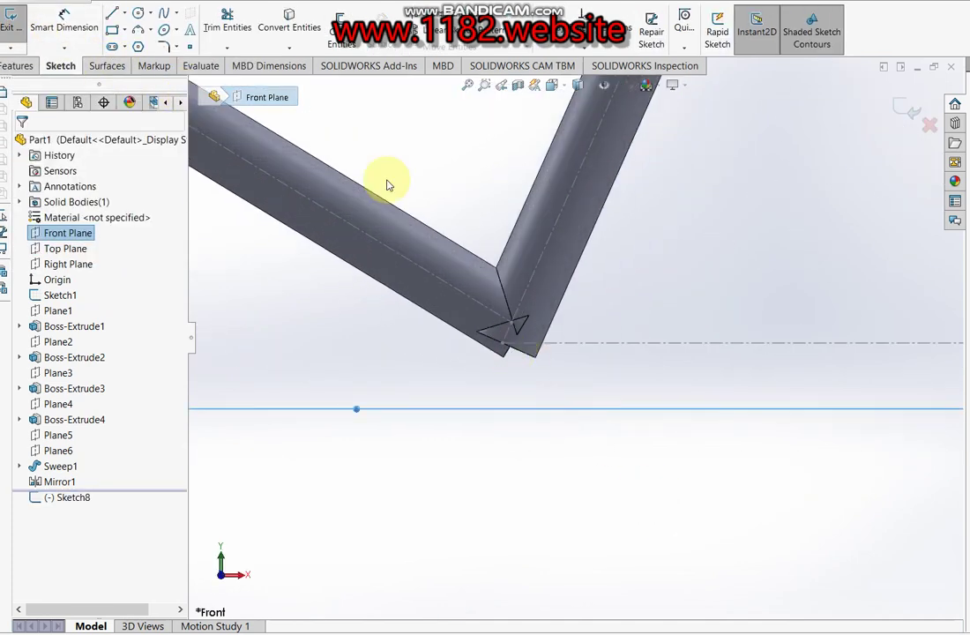
{"action": "left_click", "coordinate": [139, 13]}
{"action": "left_click", "coordinate": [505, 344]}
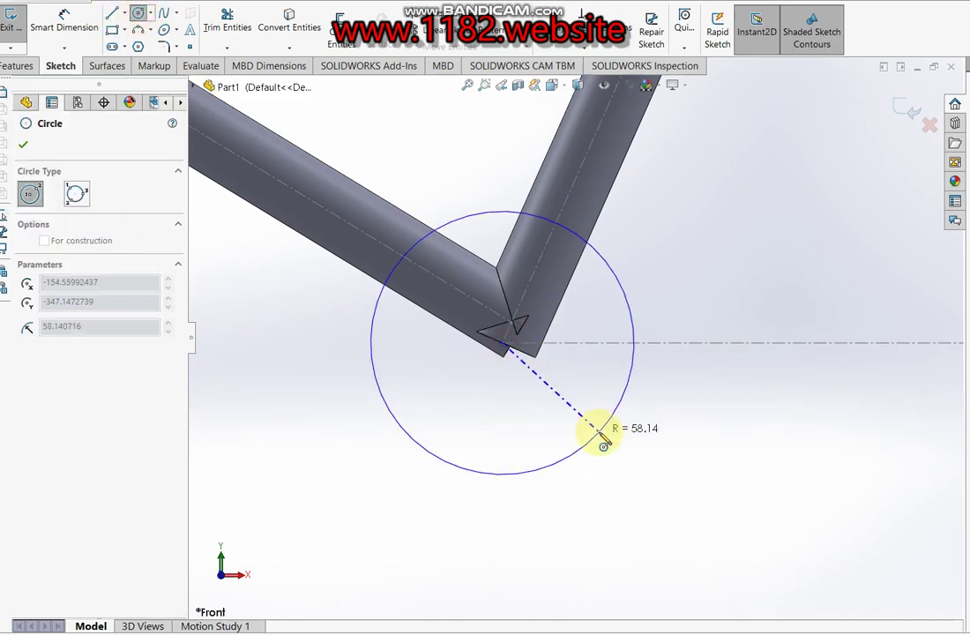
{"action": "left_click", "coordinate": [600, 426]}
{"action": "left_click", "coordinate": [65, 18]}
{"action": "left_click", "coordinate": [620, 409]}
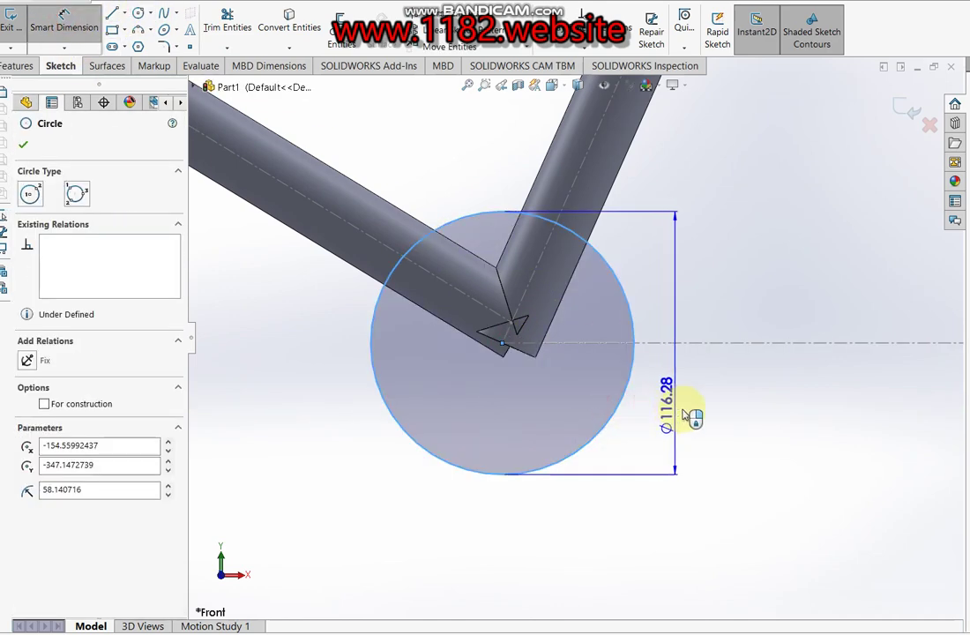
{"action": "left_click", "coordinate": [705, 415]}
{"action": "key", "text": "Return"}
{"action": "type", "text": "40"}
{"action": "key", "text": "Return"}
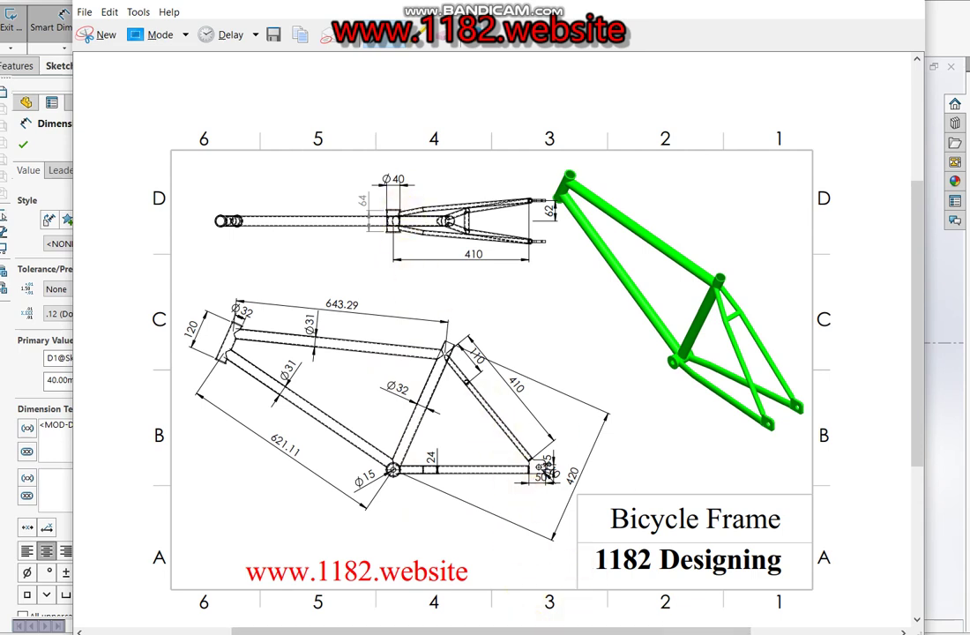
{"action": "mouse_move", "coordinate": [524, 626]}
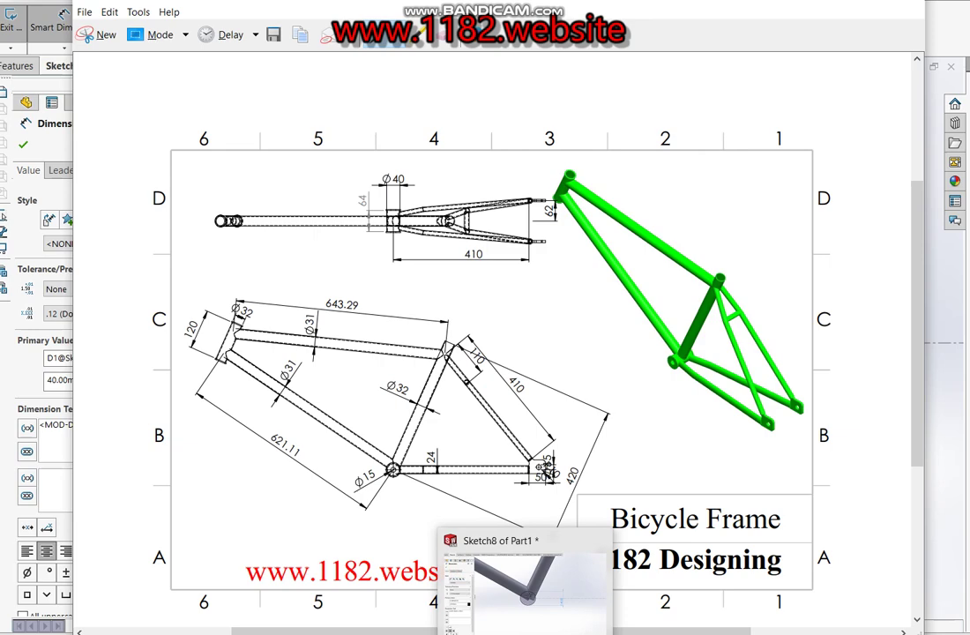
- Delete the 40 mm circle
{"action": "left_click", "coordinate": [520, 630]}
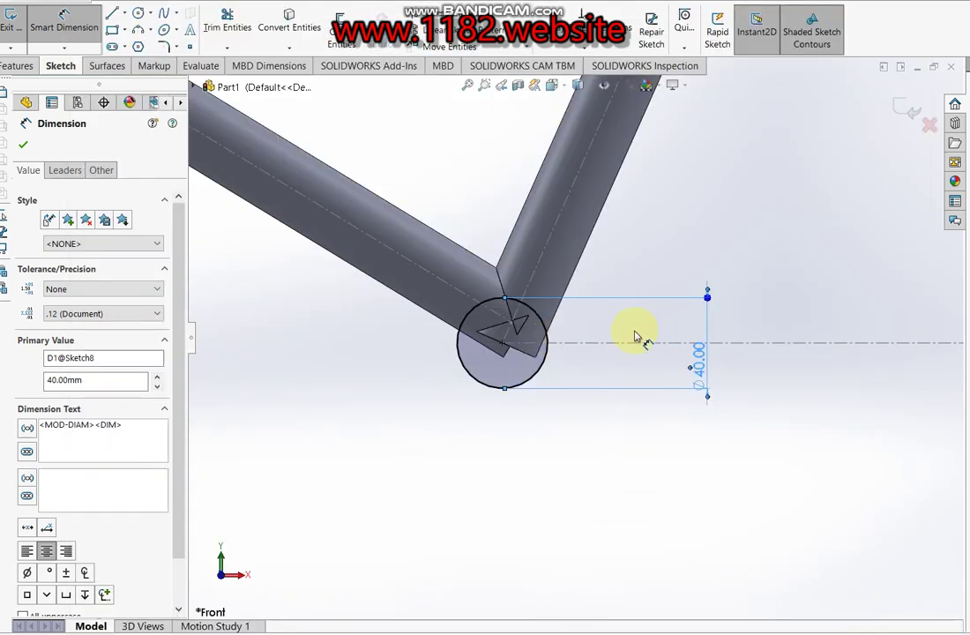
{"action": "left_click", "coordinate": [602, 350]}
{"action": "left_click", "coordinate": [538, 376]}
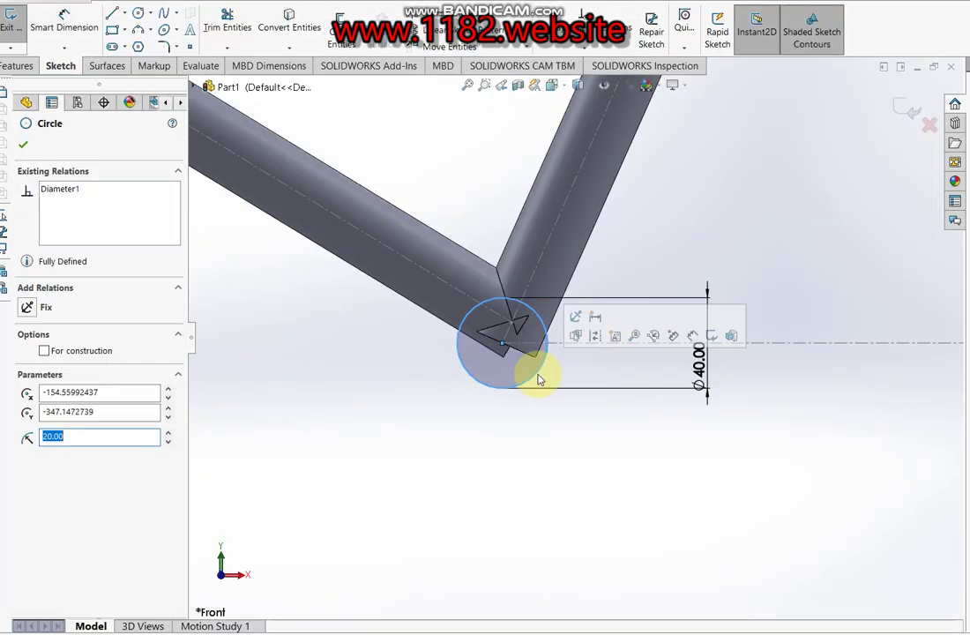
{"action": "key", "text": "Delete"}
{"action": "left_click", "coordinate": [525, 323]}
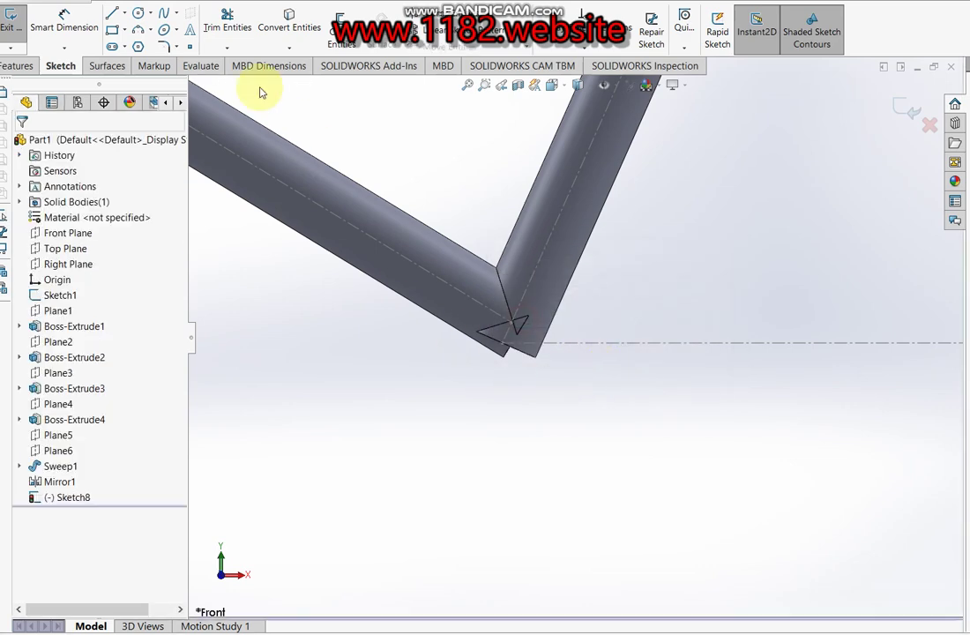
- Redraw the bracket circle, trying diameters of 40, 50 and 60 mm
{"action": "left_click", "coordinate": [137, 17]}
{"action": "left_click_drag", "start_coordinate": [512, 322], "coordinate": [575, 406]}
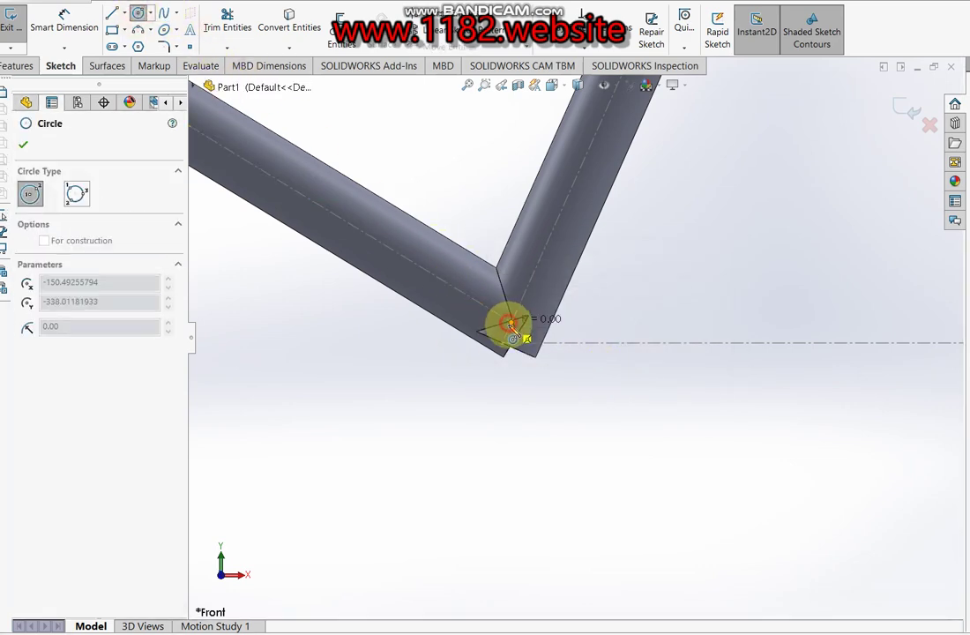
{"action": "left_click", "coordinate": [575, 405]}
{"action": "right_click_drag", "start_coordinate": [575, 406], "coordinate": [568, 296]}
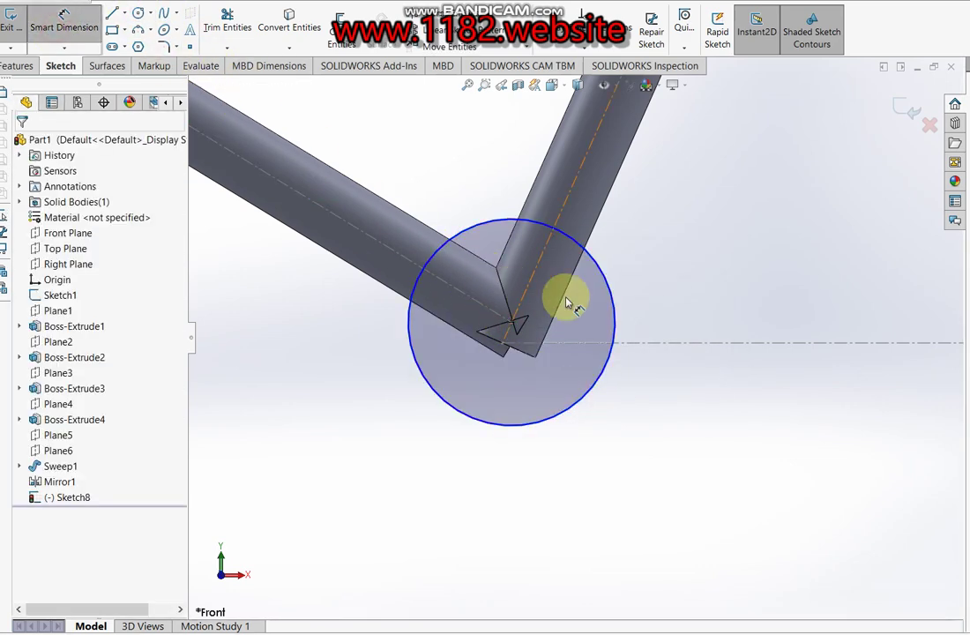
{"action": "left_click", "coordinate": [627, 320]}
{"action": "left_click", "coordinate": [645, 314]}
{"action": "type", "text": "40"}
{"action": "key", "text": "Return"}
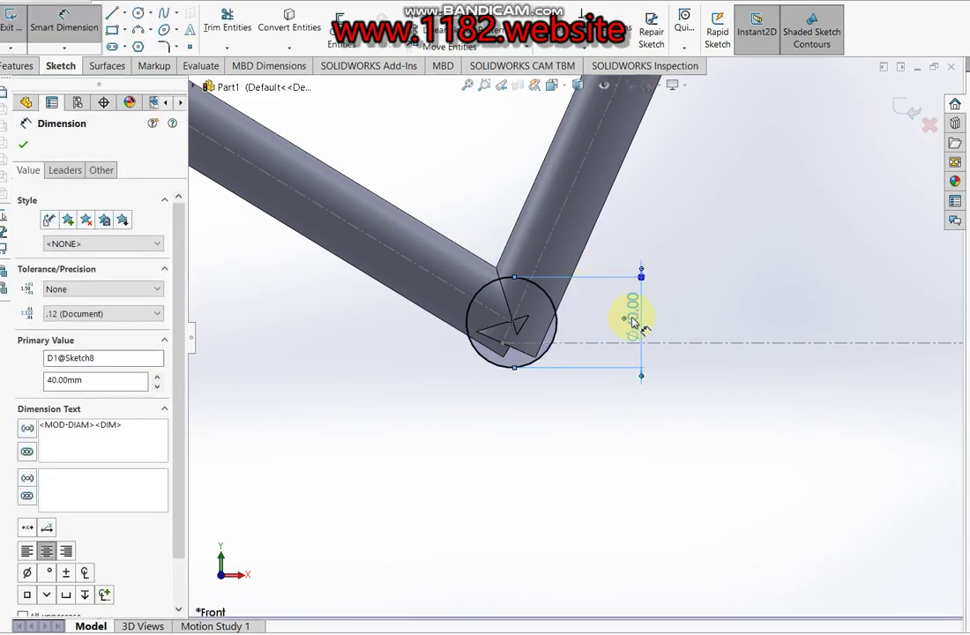
{"action": "double_click", "coordinate": [632, 320]}
{"action": "type", "text": "50"}
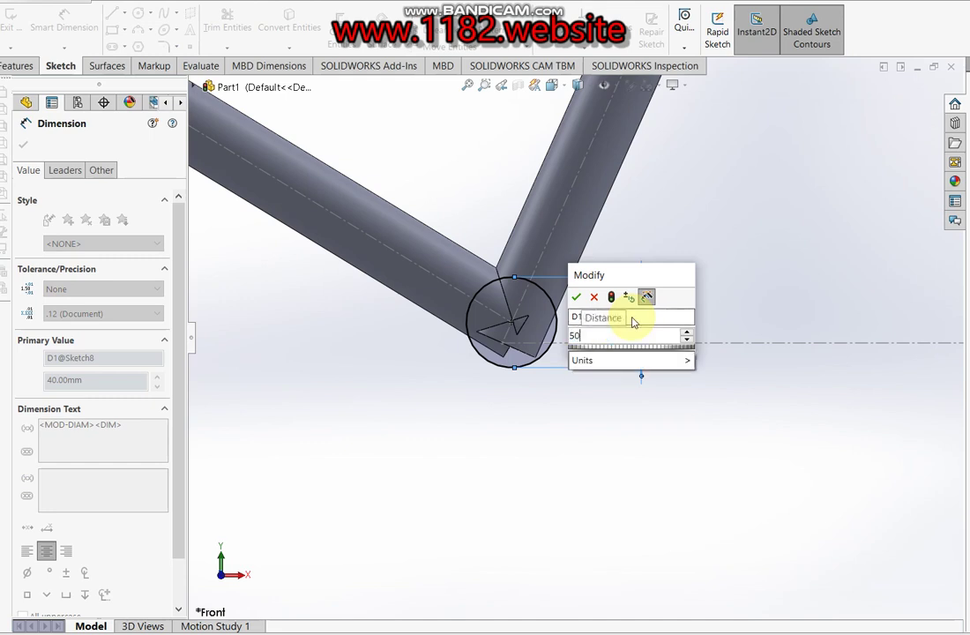
{"action": "key", "text": "Return"}
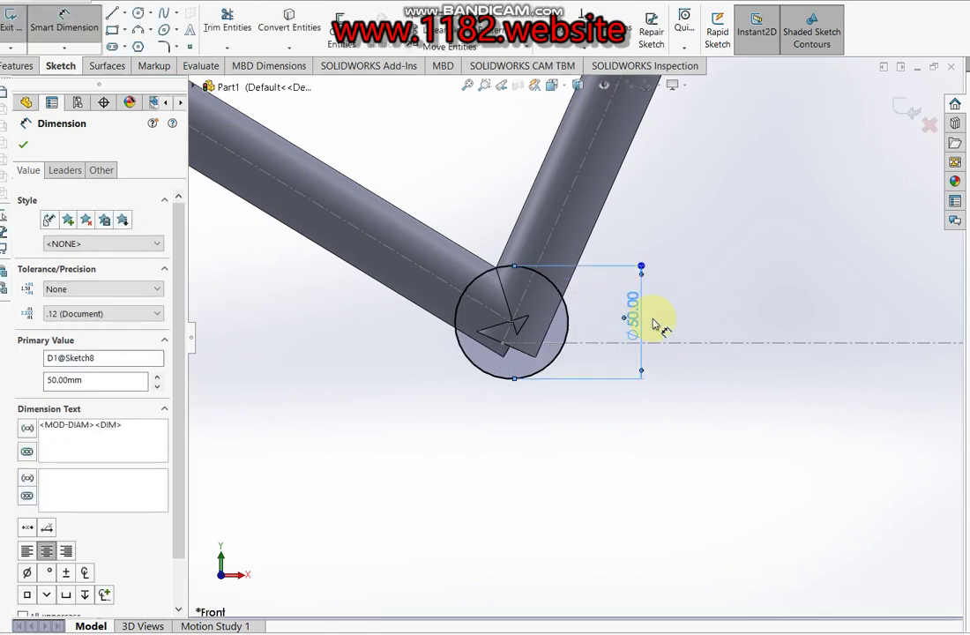
{"action": "double_click", "coordinate": [638, 319]}
{"action": "type", "text": "60"}
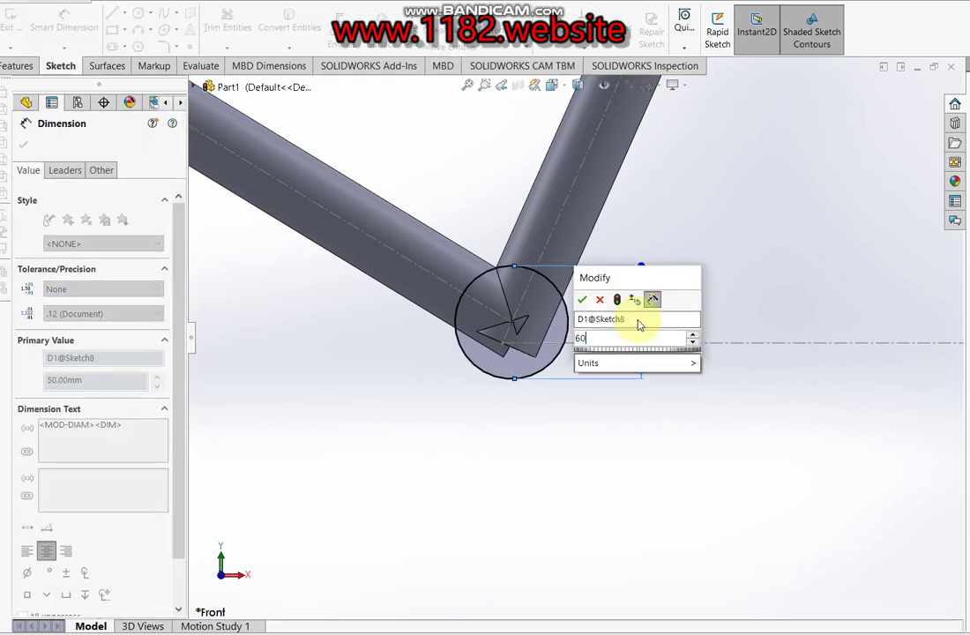
{"action": "key", "text": "Return"}
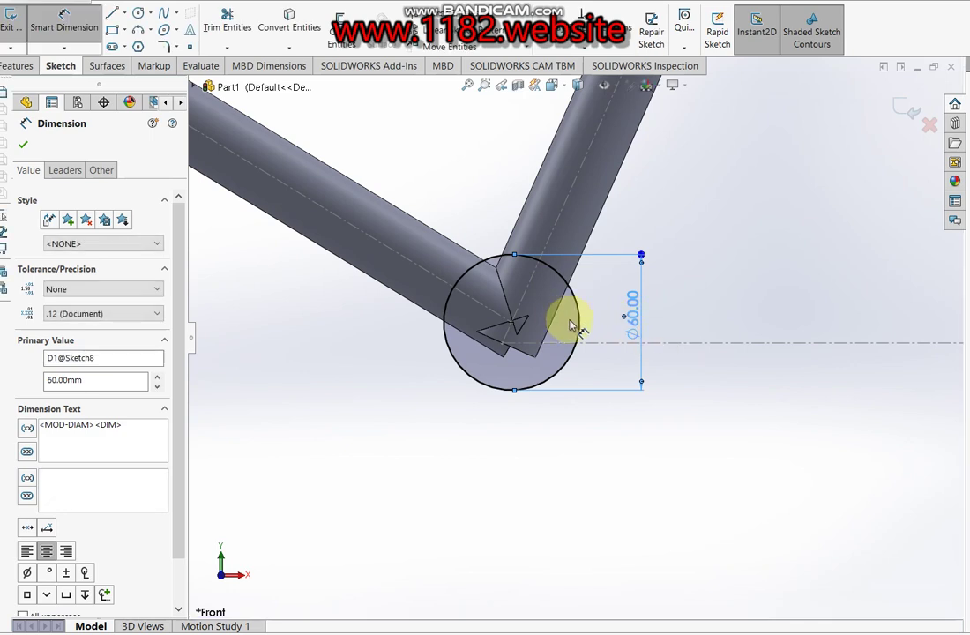
- Undo back to 50 mm, then delete that circle
{"action": "key", "text": "ctrl+z"}
{"action": "left_click", "coordinate": [573, 352]}
{"action": "key", "text": "Delete"}
{"action": "left_click", "coordinate": [535, 321]}
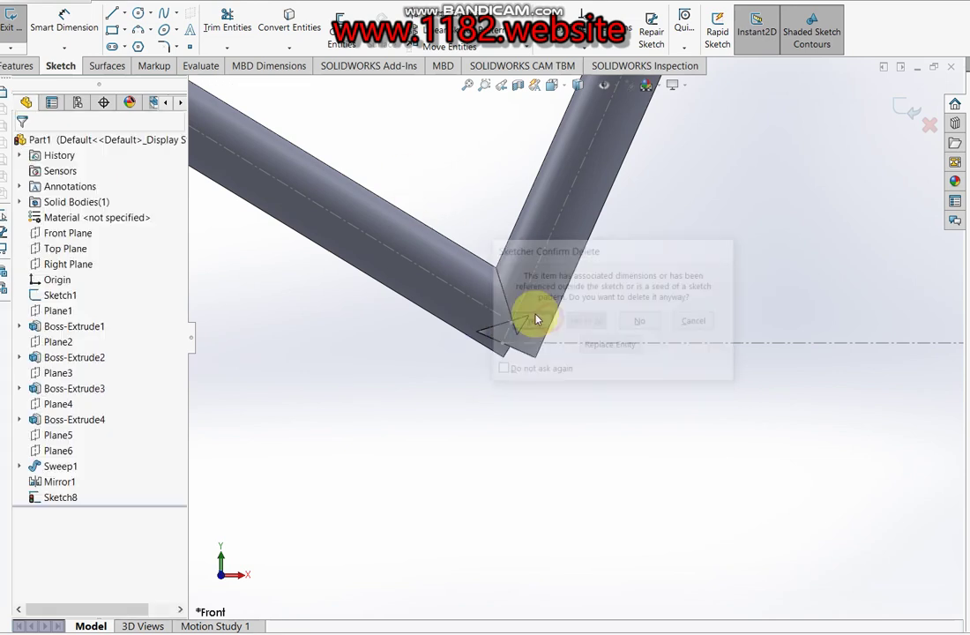
- Draw a circle centred on the bracket corner with an 80 mm diameter
{"action": "left_click", "coordinate": [138, 16]}
{"action": "left_click", "coordinate": [501, 342]}
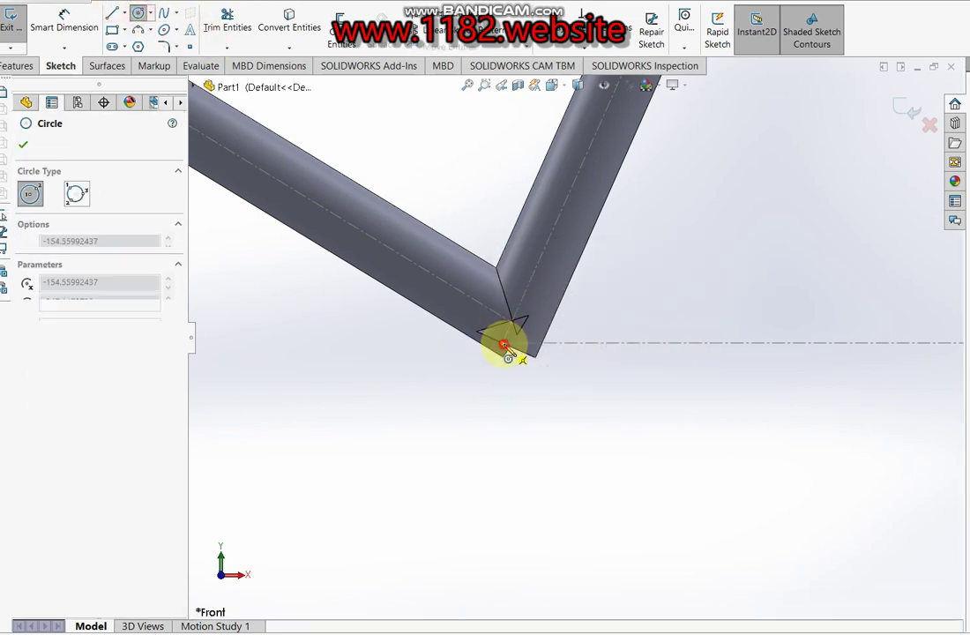
{"action": "left_click", "coordinate": [499, 256]}
{"action": "left_click", "coordinate": [65, 21]}
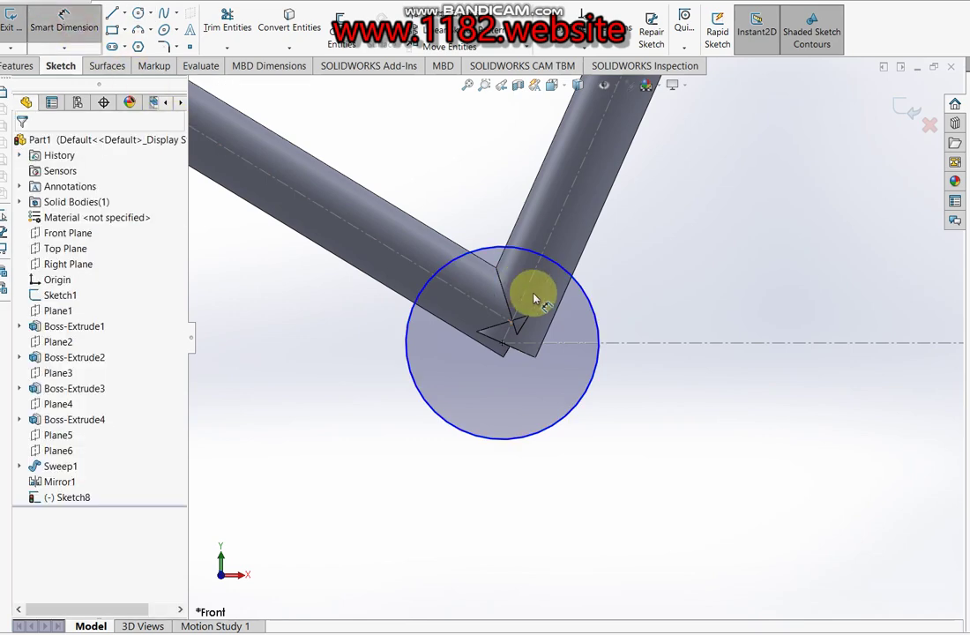
{"action": "left_click", "coordinate": [597, 316]}
{"action": "left_click", "coordinate": [650, 299]}
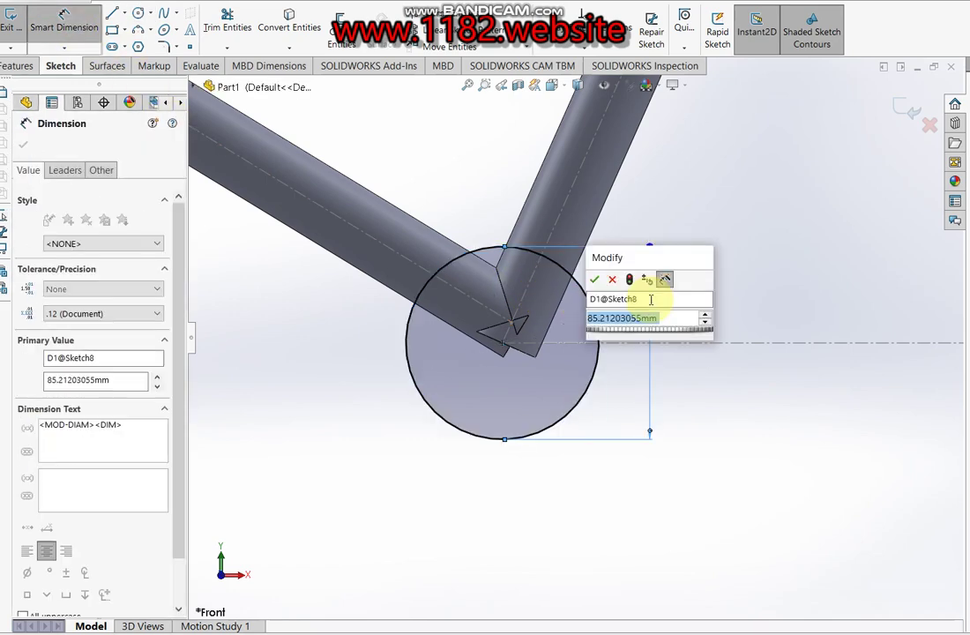
{"action": "type", "text": "80"}
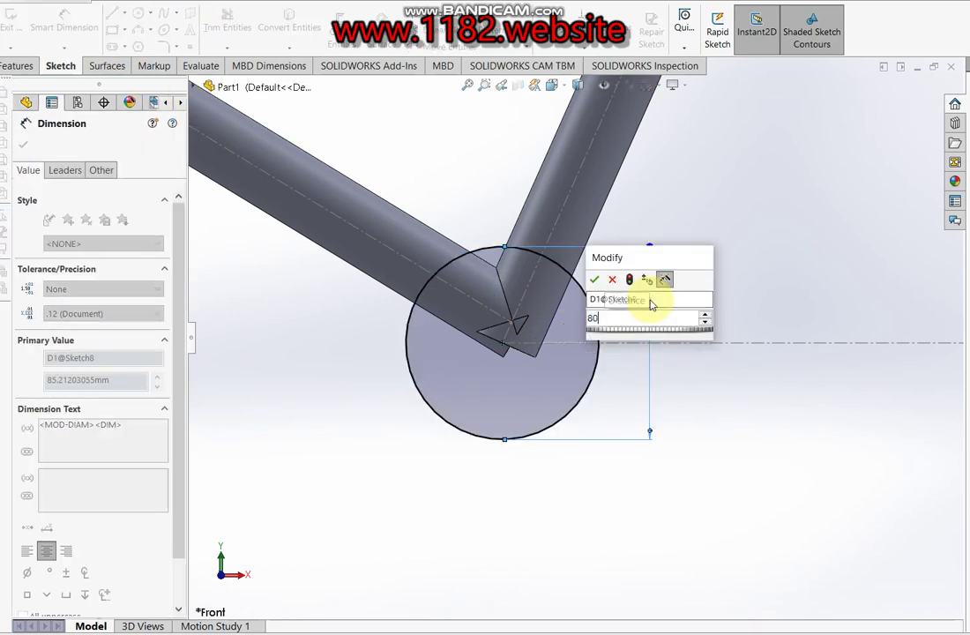
{"action": "key", "text": "Return"}
{"action": "left_click", "coordinate": [901, 111]}
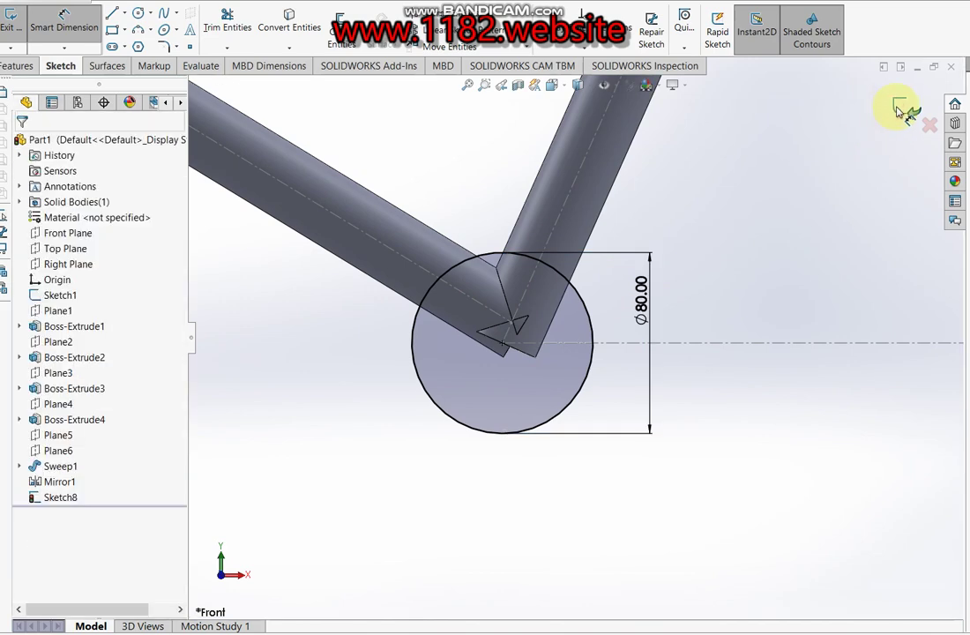
{"action": "key", "text": "e"}
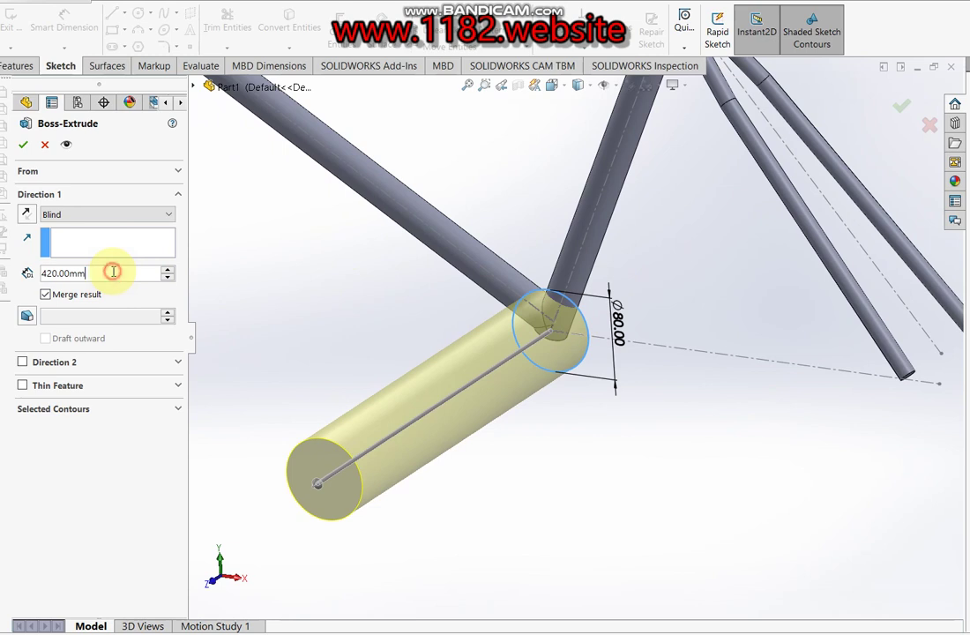
- Extrude the 80 mm circle 70 mm Mid Plane into the bottom-bracket shell
{"action": "type", "text": "70"}
{"action": "key", "text": "Return"}
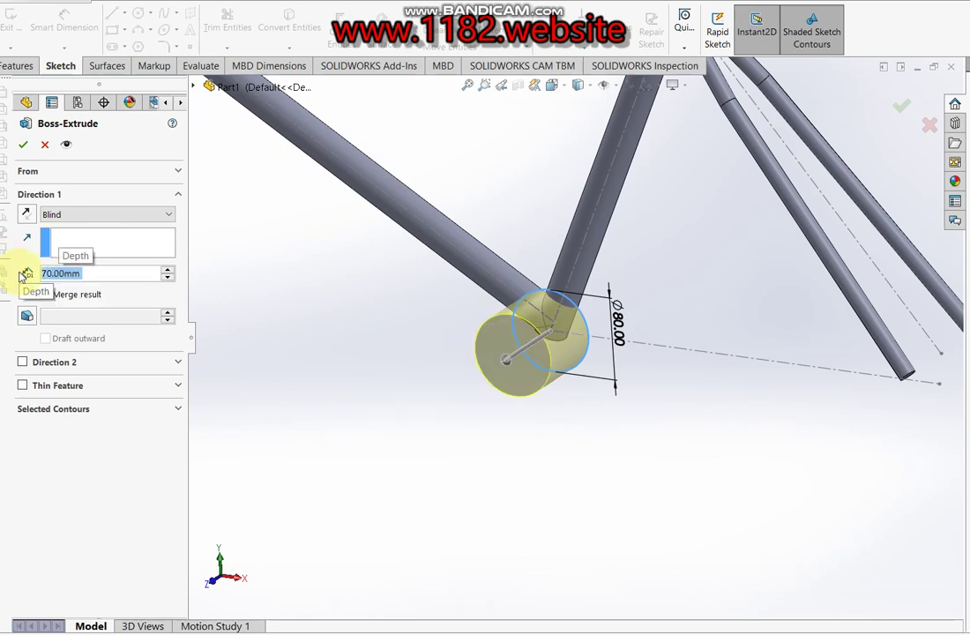
{"action": "left_click", "coordinate": [91, 215]}
{"action": "left_click", "coordinate": [64, 296]}
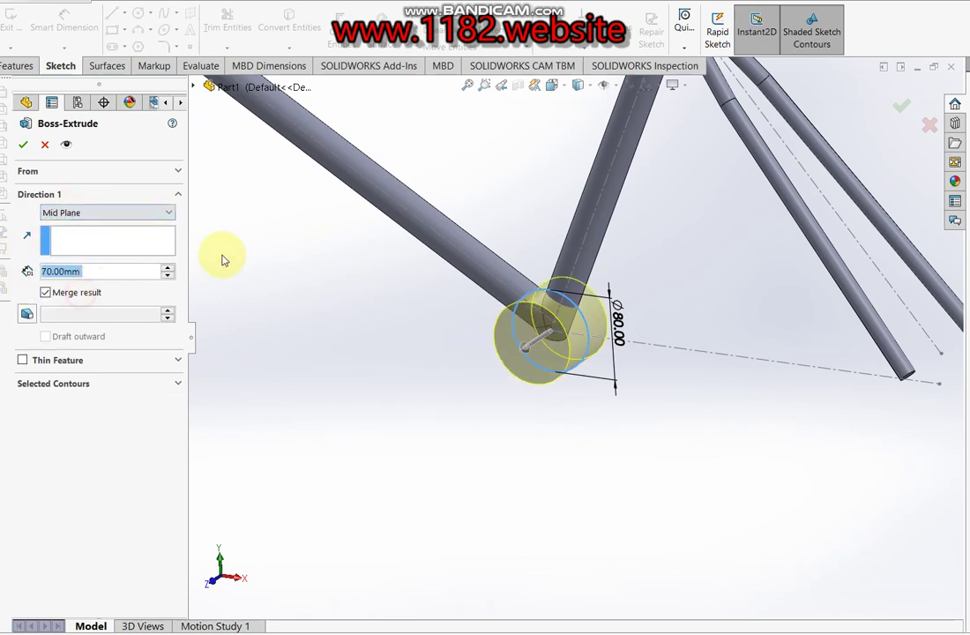
{"action": "left_click", "coordinate": [22, 144]}
{"action": "scroll", "coordinate": [460, 337], "scroll_direction": "up", "scroll_amount": 3}
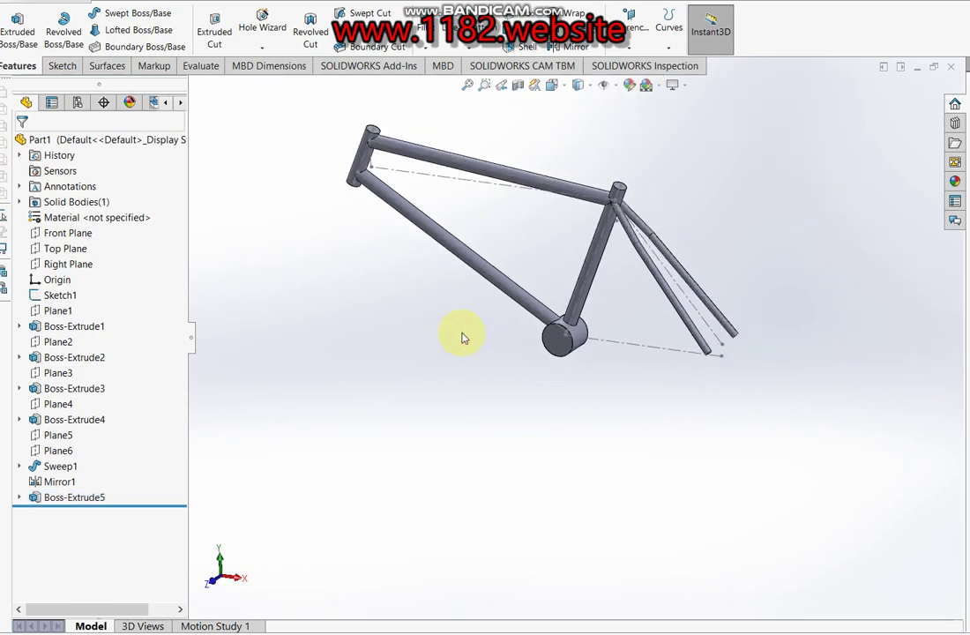
{"action": "middle_click_drag", "start_coordinate": [461, 338], "coordinate": [591, 298]}
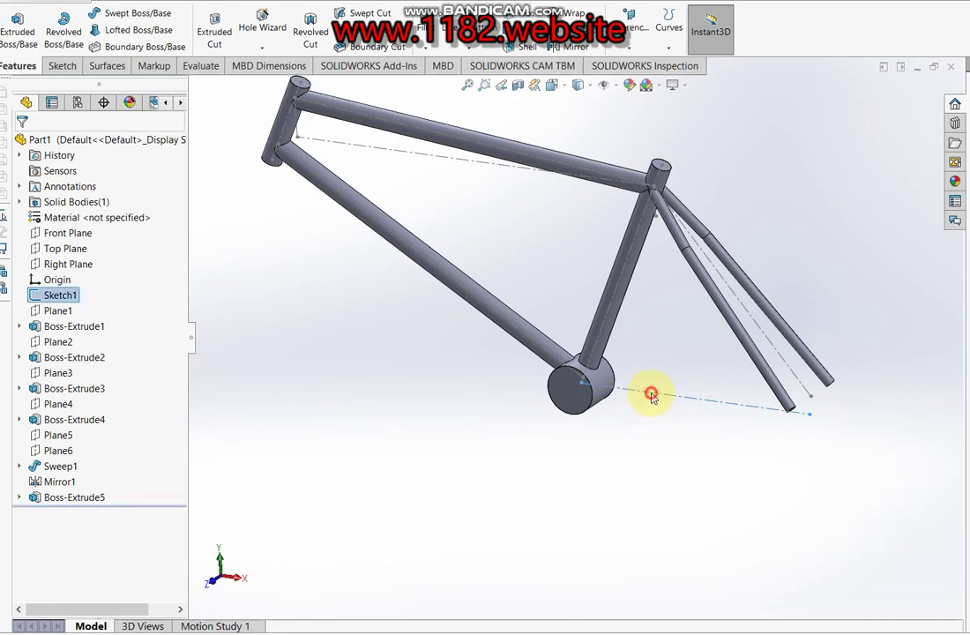
{"action": "left_click", "coordinate": [629, 18]}
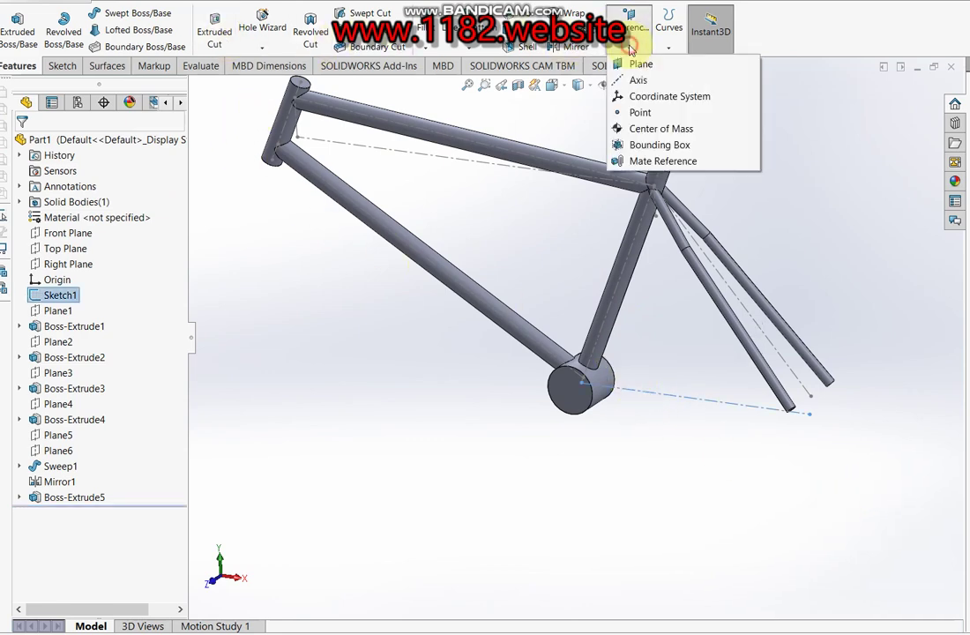
- Create Plane7 through Sketch1's Line4, perpendicular to the Front Plane
{"action": "left_click", "coordinate": [627, 62]}
{"action": "scroll", "coordinate": [670, 420], "scroll_direction": "down", "scroll_amount": 3}
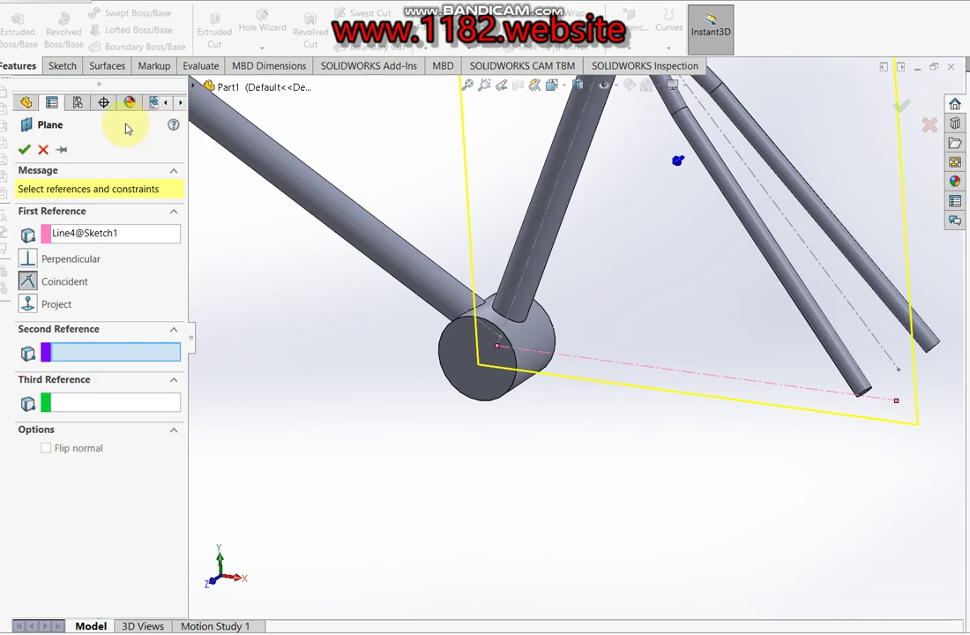
{"action": "left_click", "coordinate": [208, 87]}
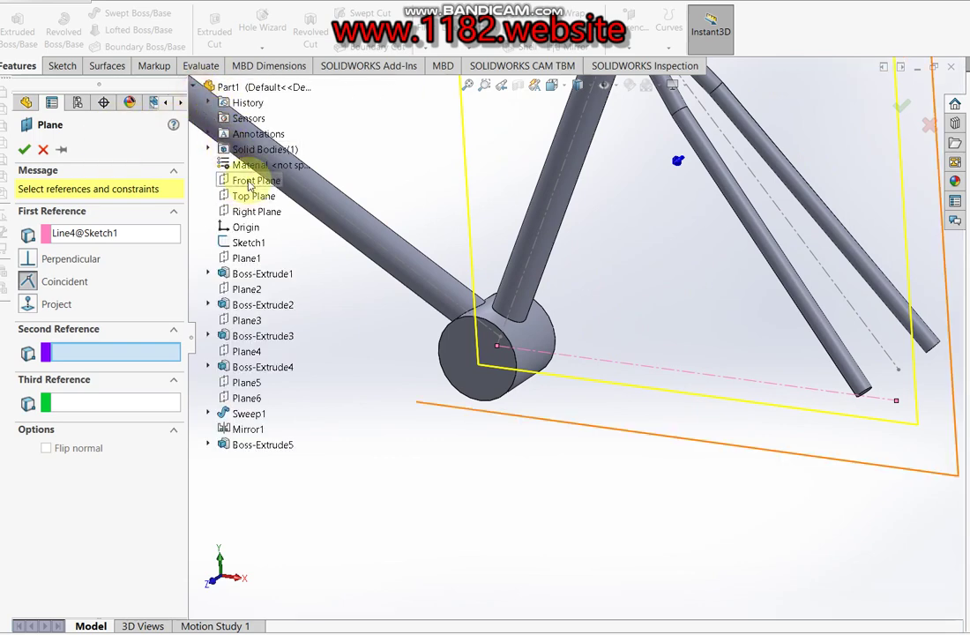
{"action": "left_click", "coordinate": [251, 183]}
{"action": "key", "text": "z"}
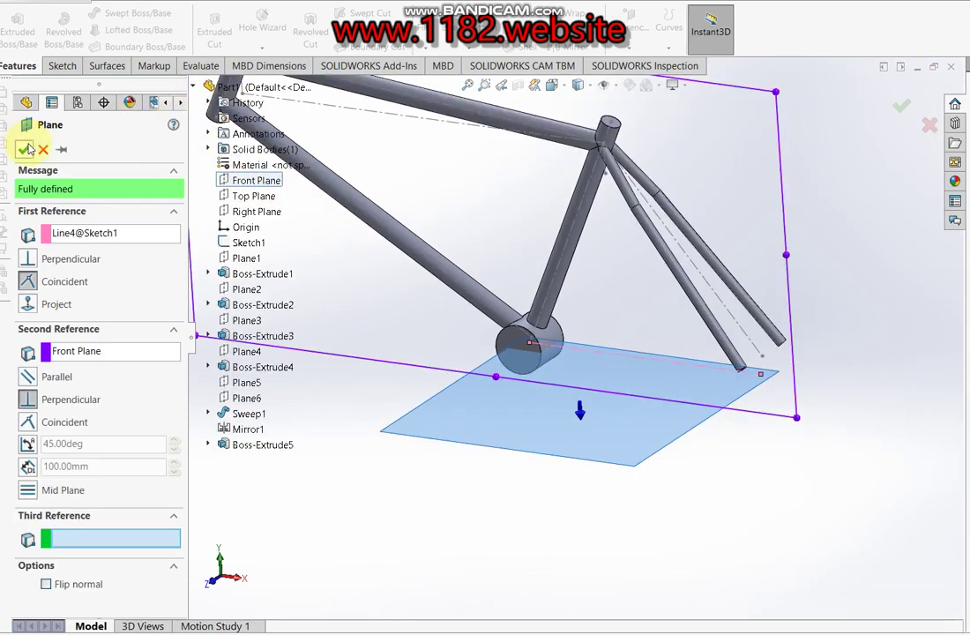
{"action": "left_click", "coordinate": [24, 149]}
{"action": "scroll", "coordinate": [678, 322], "scroll_direction": "down", "scroll_amount": 3}
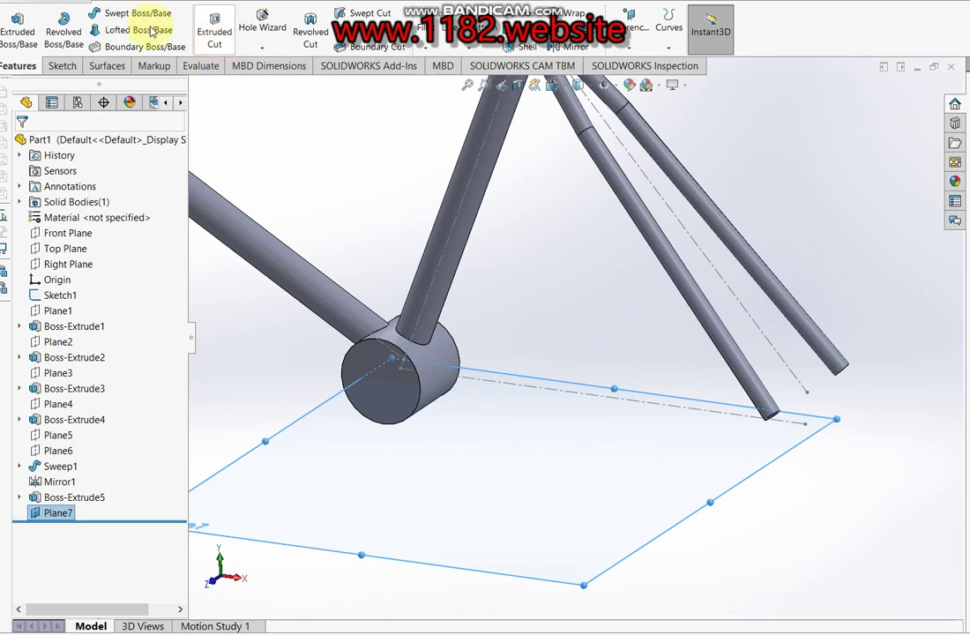
- Start a sketch on Plane7 with a vertical centerline through the bracket
{"action": "left_click", "coordinate": [63, 67]}
{"action": "left_click", "coordinate": [111, 14]}
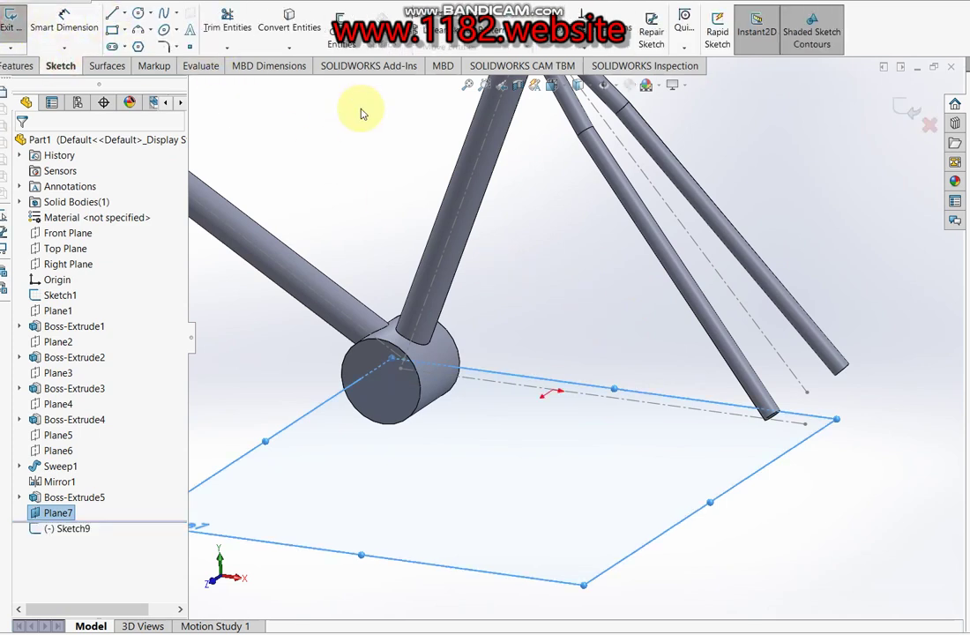
{"action": "scroll", "coordinate": [628, 330], "scroll_direction": "down", "scroll_amount": 2}
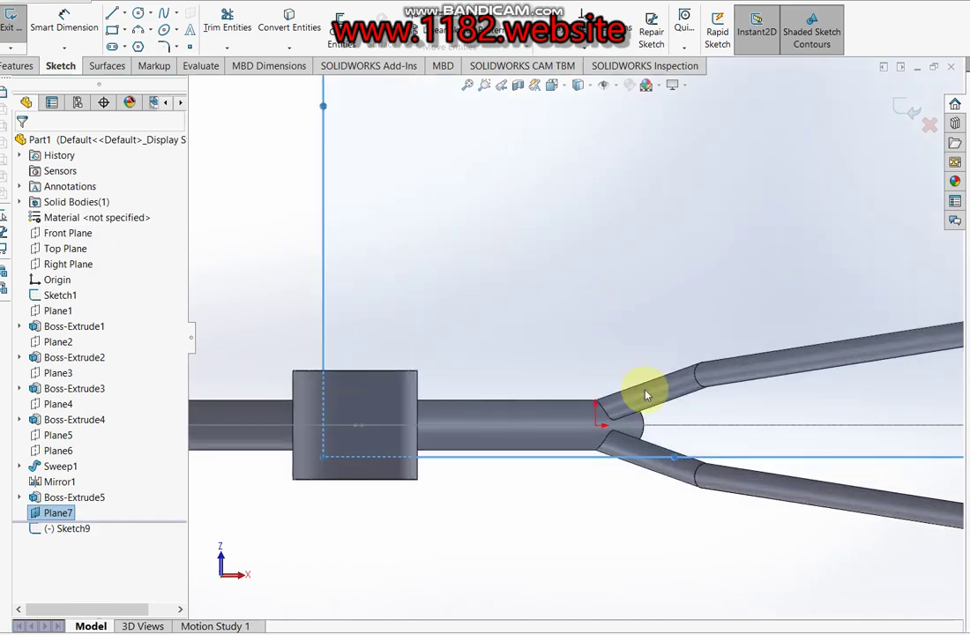
{"action": "scroll", "coordinate": [646, 391], "scroll_direction": "down", "scroll_amount": 2}
{"action": "scroll", "coordinate": [500, 372], "scroll_direction": "up", "scroll_amount": 2}
{"action": "scroll", "coordinate": [500, 368], "scroll_direction": "down", "scroll_amount": 2}
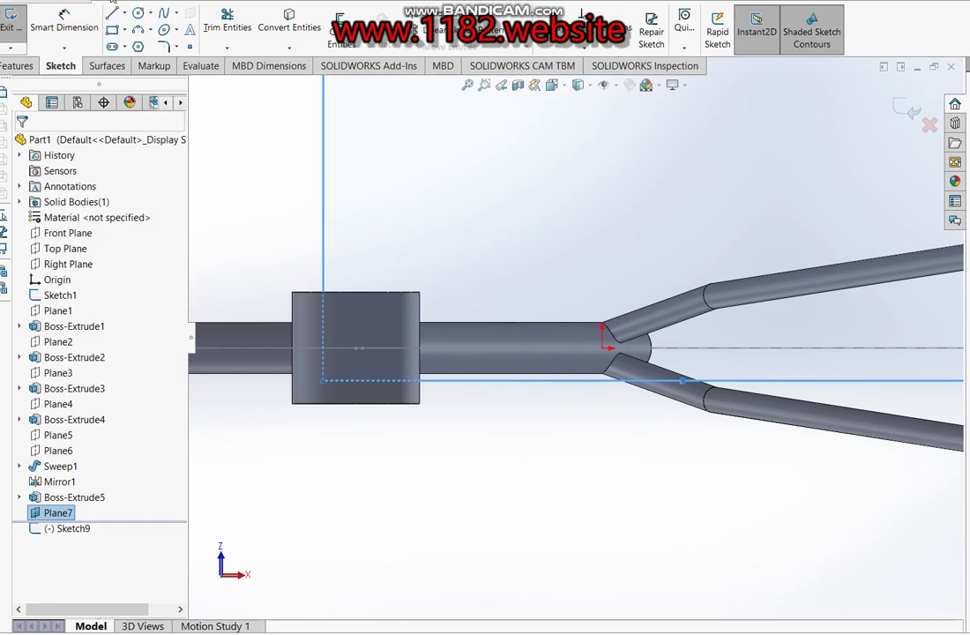
{"action": "left_click", "coordinate": [124, 13]}
{"action": "left_click", "coordinate": [146, 45]}
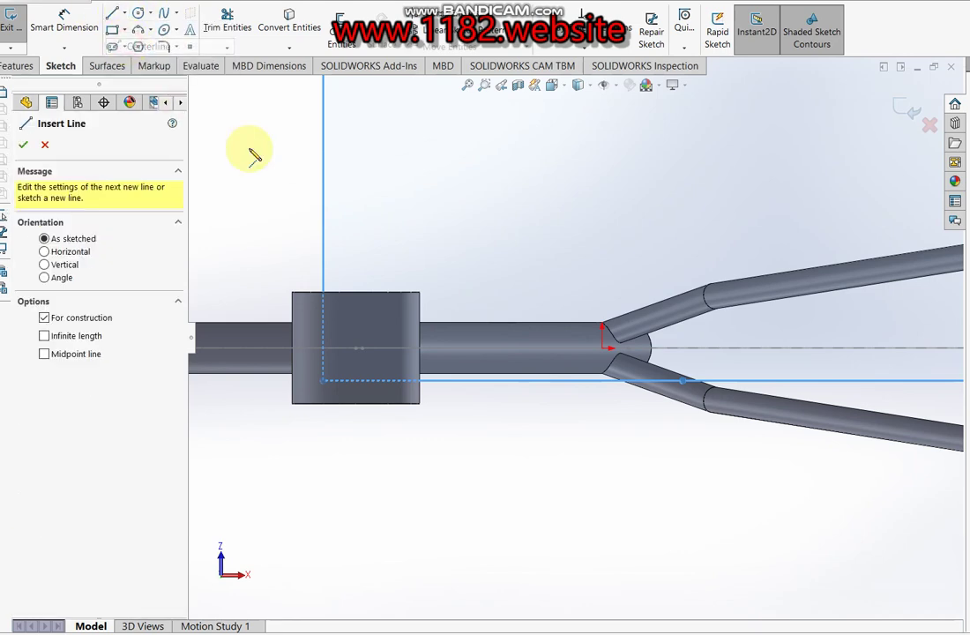
{"action": "left_click", "coordinate": [356, 293]}
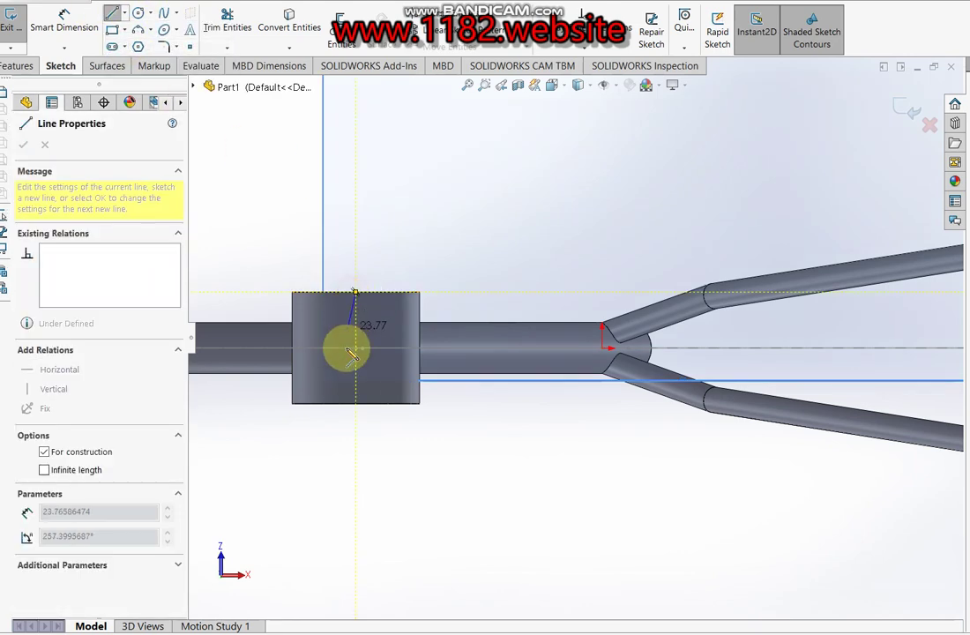
{"action": "left_click", "coordinate": [355, 405]}
- Draw a two-segment chain-stay line running rearward from the centerline
{"action": "left_click", "coordinate": [112, 13]}
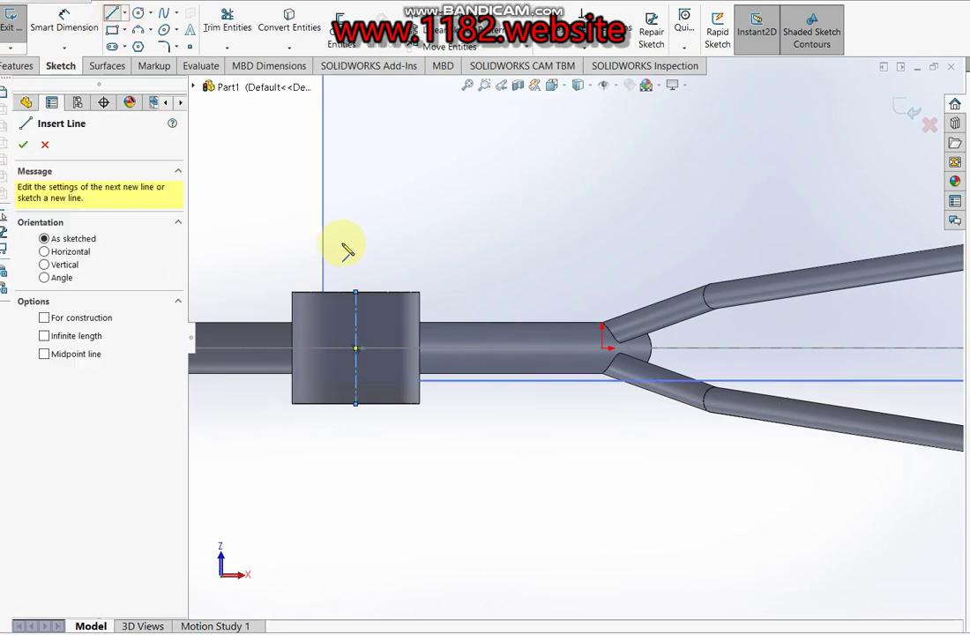
{"action": "left_click_drag", "start_coordinate": [356, 320], "coordinate": [670, 267]}
{"action": "left_click", "coordinate": [695, 263]}
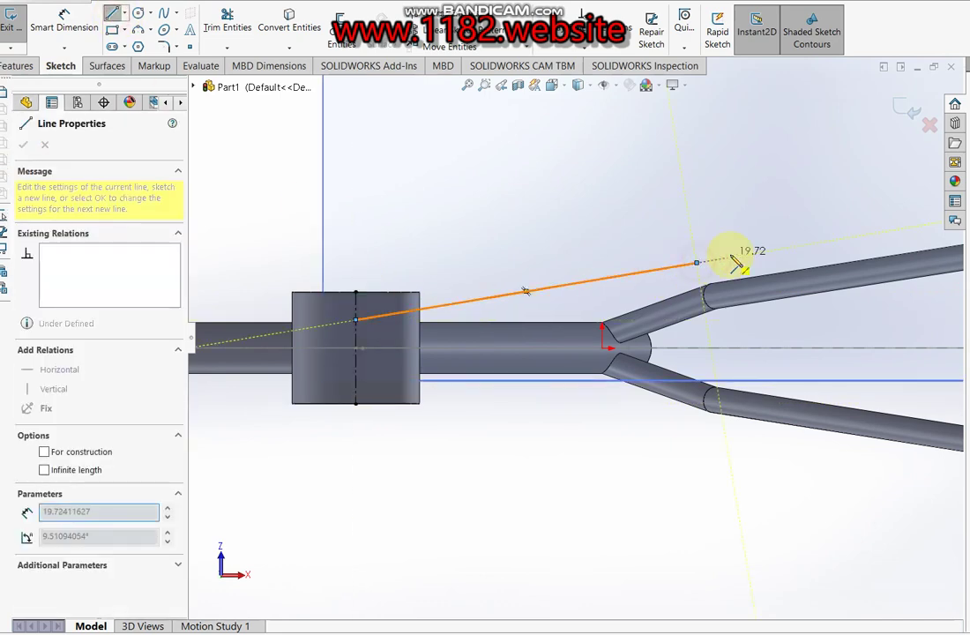
{"action": "scroll", "coordinate": [575, 338], "scroll_direction": "up", "scroll_amount": 4}
{"action": "left_click", "coordinate": [784, 259]}
{"action": "key", "text": "Escape"}
- Dimension the line's start offset at 17.5 mm and sloped segment span at 90 mm
{"action": "scroll", "coordinate": [645, 416], "scroll_direction": "down", "scroll_amount": 3}
{"action": "scroll", "coordinate": [631, 427], "scroll_direction": "down", "scroll_amount": 2}
{"action": "left_click", "coordinate": [631, 427]}
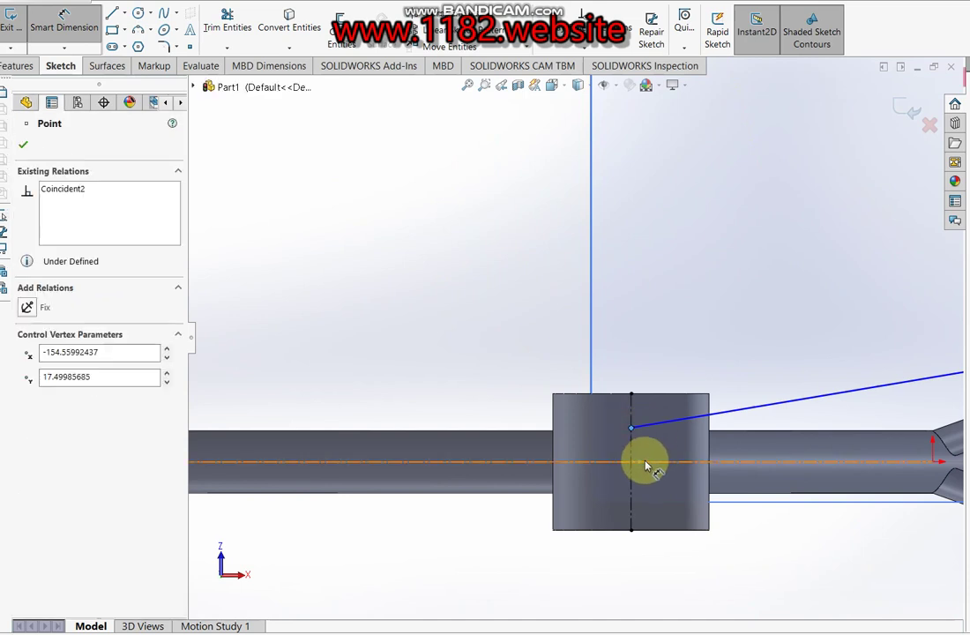
{"action": "left_click", "coordinate": [643, 461]}
{"action": "left_click", "coordinate": [520, 433]}
{"action": "type", "text": "17.5"}
{"action": "key", "text": "Return"}
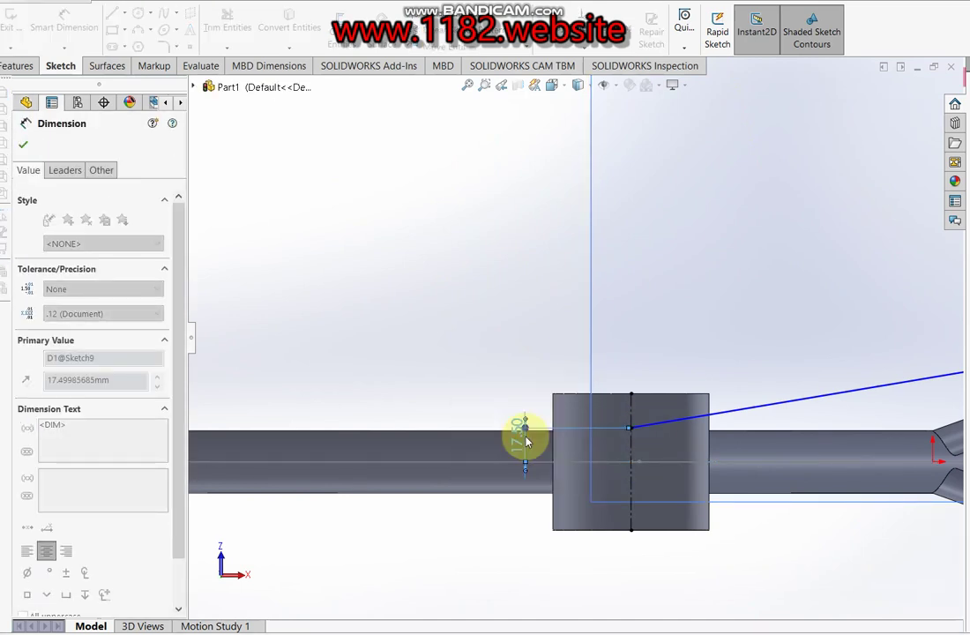
{"action": "left_click", "coordinate": [812, 401]}
{"action": "left_click", "coordinate": [799, 319]}
{"action": "type", "text": "90"}
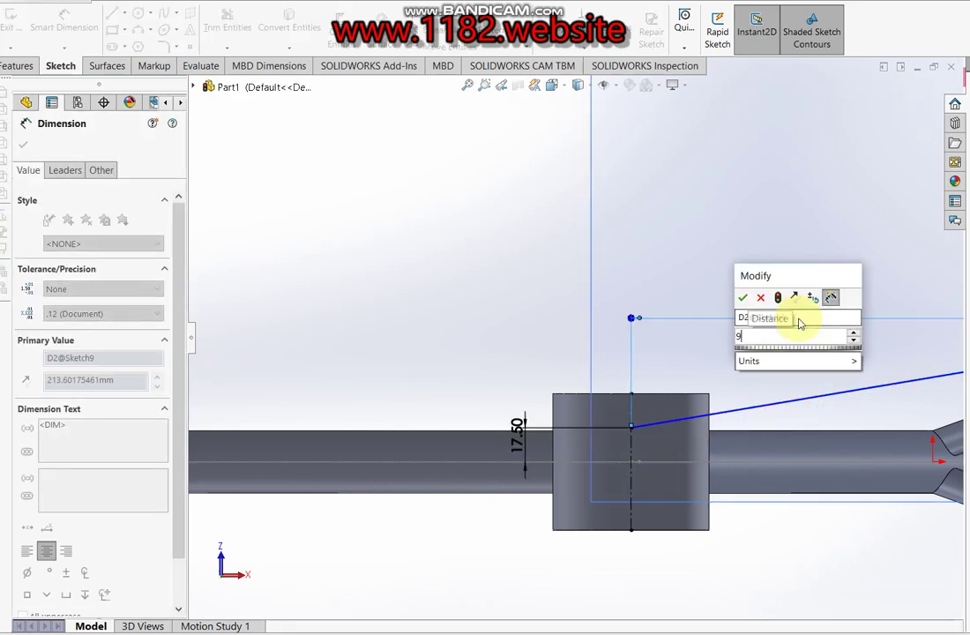
{"action": "key", "text": "Return"}
- Set the bend point height to 35 mm and the far endpoint height to 62 mm
{"action": "scroll", "coordinate": [758, 370], "scroll_direction": "down", "scroll_amount": 2}
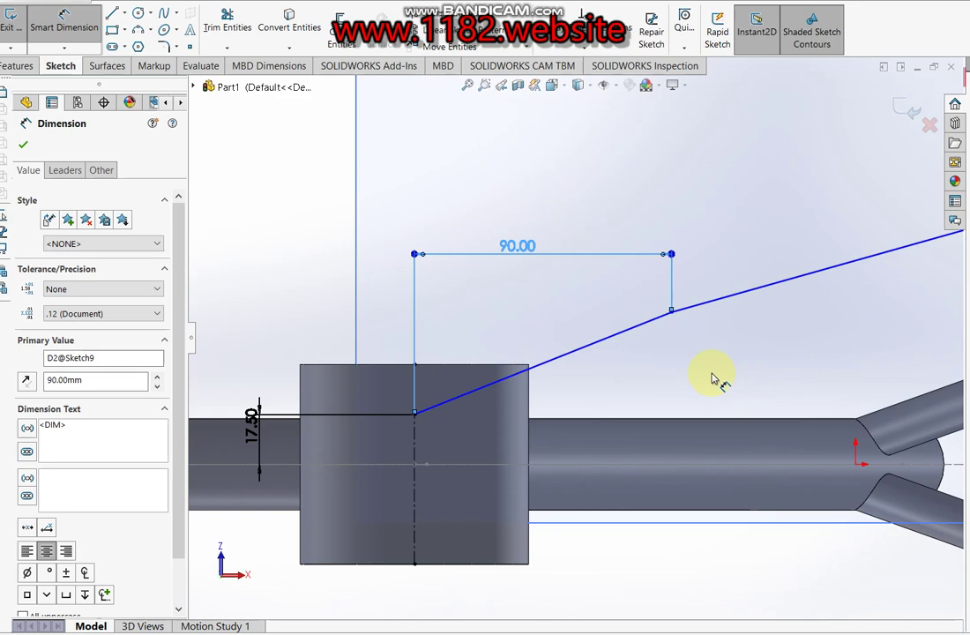
{"action": "left_click", "coordinate": [671, 316]}
{"action": "left_click", "coordinate": [628, 465]}
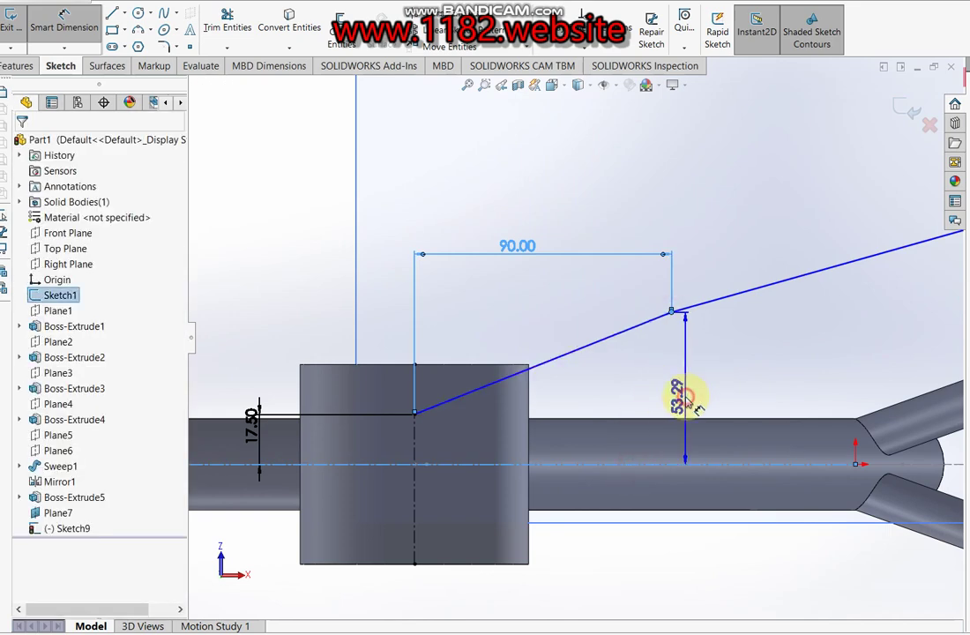
{"action": "left_click", "coordinate": [686, 396]}
{"action": "type", "text": "35"}
{"action": "key", "text": "Return"}
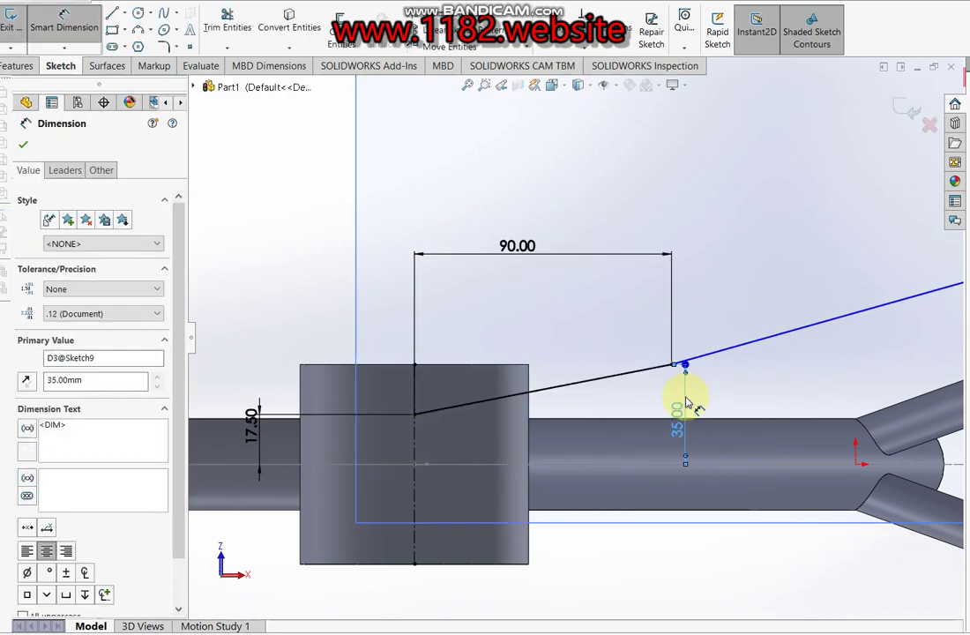
{"action": "scroll", "coordinate": [780, 329], "scroll_direction": "up", "scroll_amount": 3}
{"action": "scroll", "coordinate": [776, 314], "scroll_direction": "down", "scroll_amount": 1}
{"action": "left_click", "coordinate": [764, 275]}
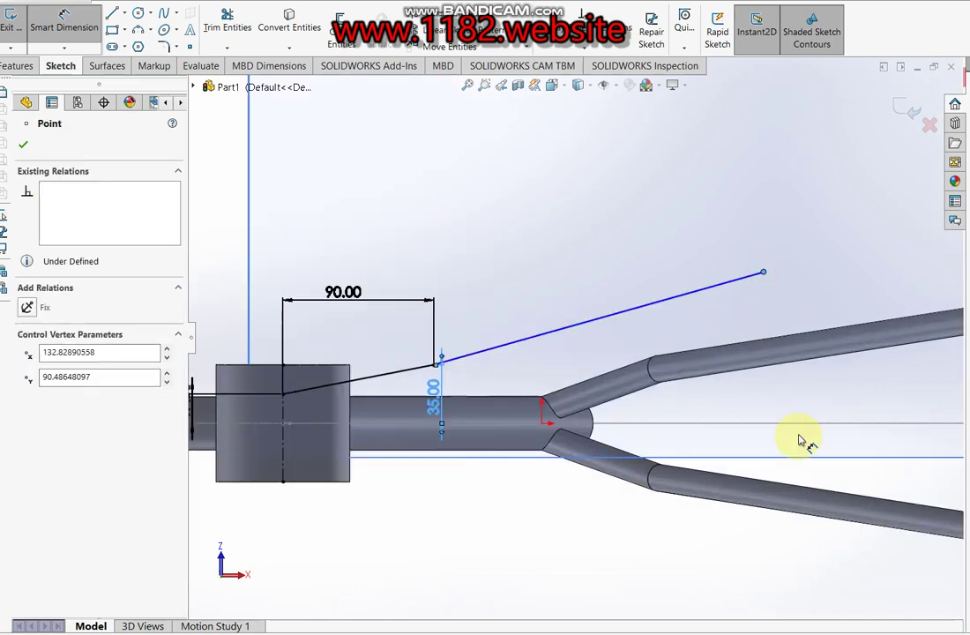
{"action": "left_click", "coordinate": [804, 427]}
{"action": "left_click", "coordinate": [900, 406]}
{"action": "type", "text": "62"}
{"action": "key", "text": "Return"}
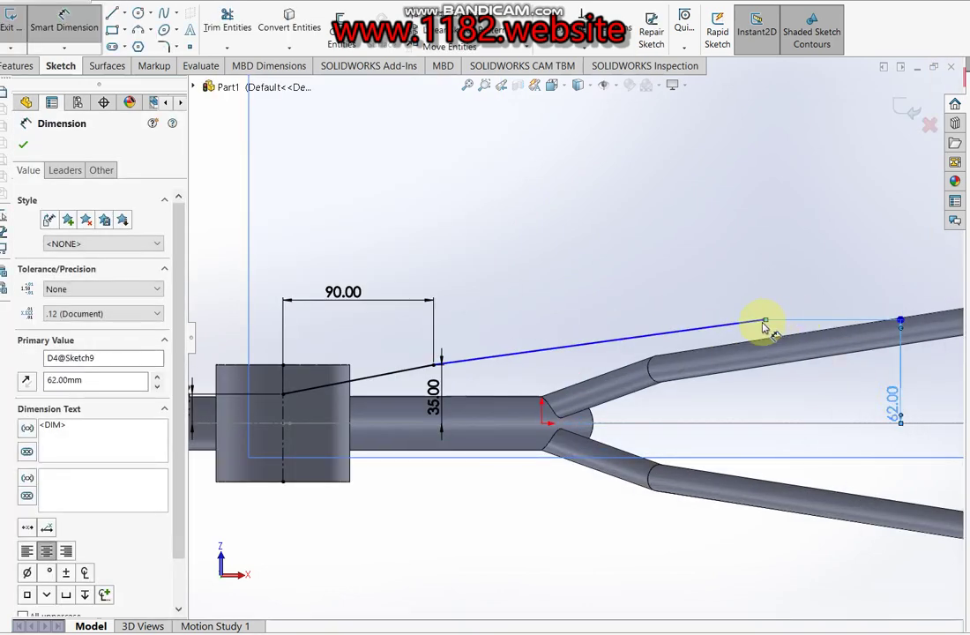
- Set the 410 mm overall length and exit the sketch
{"action": "left_click", "coordinate": [764, 323]}
{"action": "scroll", "coordinate": [329, 412], "scroll_direction": "up", "scroll_amount": 2}
{"action": "left_click", "coordinate": [329, 412]}
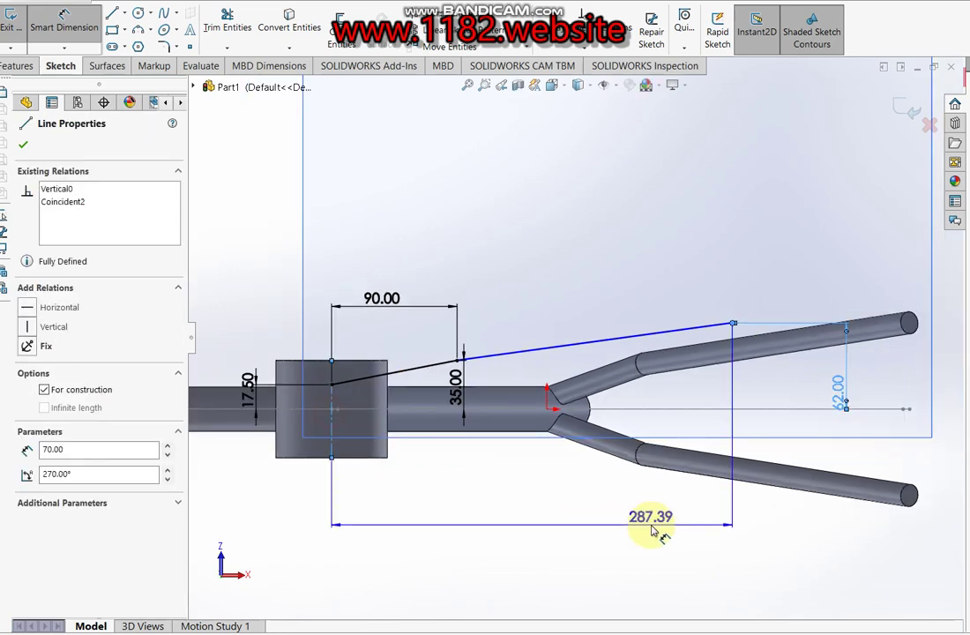
{"action": "scroll", "coordinate": [644, 494], "scroll_direction": "up", "scroll_amount": 3}
{"action": "left_click", "coordinate": [637, 485]}
{"action": "type", "text": "410"}
{"action": "key", "text": "Return"}
{"action": "scroll", "coordinate": [649, 459], "scroll_direction": "down", "scroll_amount": 2}
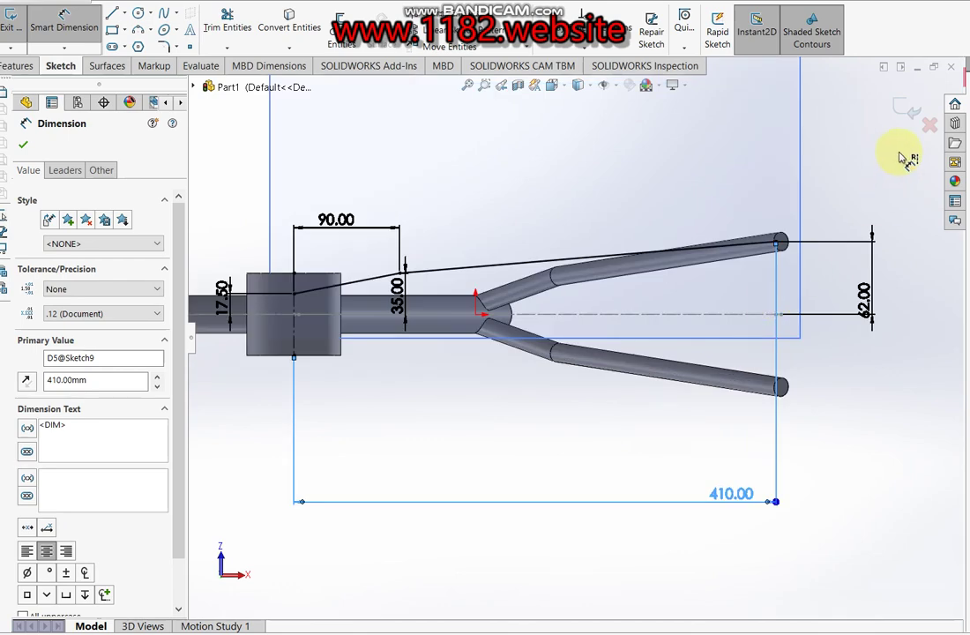
{"action": "left_click", "coordinate": [908, 108]}
{"action": "mouse_move", "coordinate": [476, 271]}
{"action": "middle_mouse_down"}
{"action": "mouse_move", "coordinate": [436, 306]}
{"action": "mouse_move", "coordinate": [390, 476]}
{"action": "middle_mouse_up"}
- Hide Plane7 and orbit the frame to a side 3-D view
{"action": "right_click", "coordinate": [80, 515]}
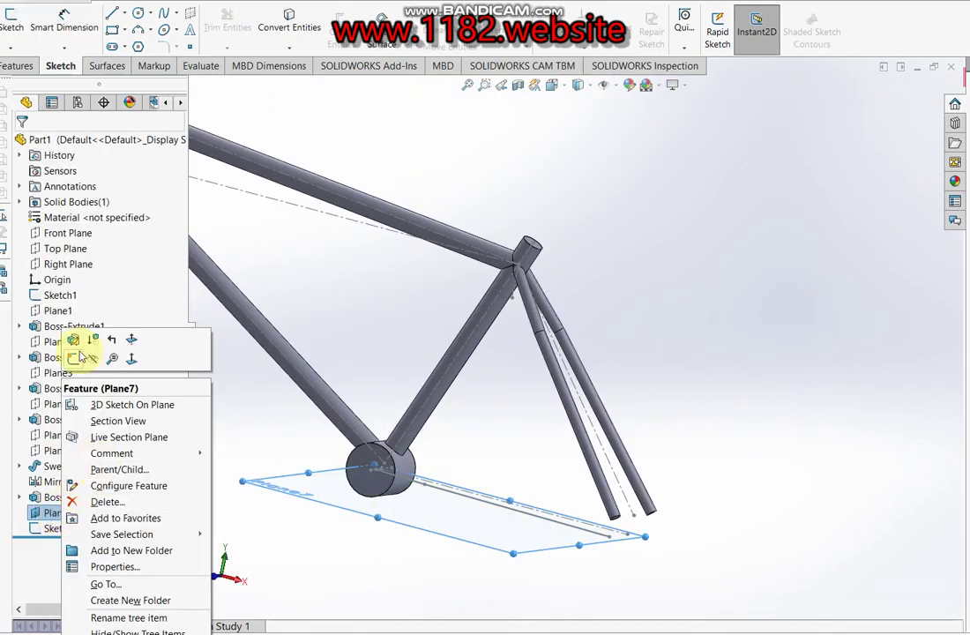
{"action": "left_click", "coordinate": [91, 359]}
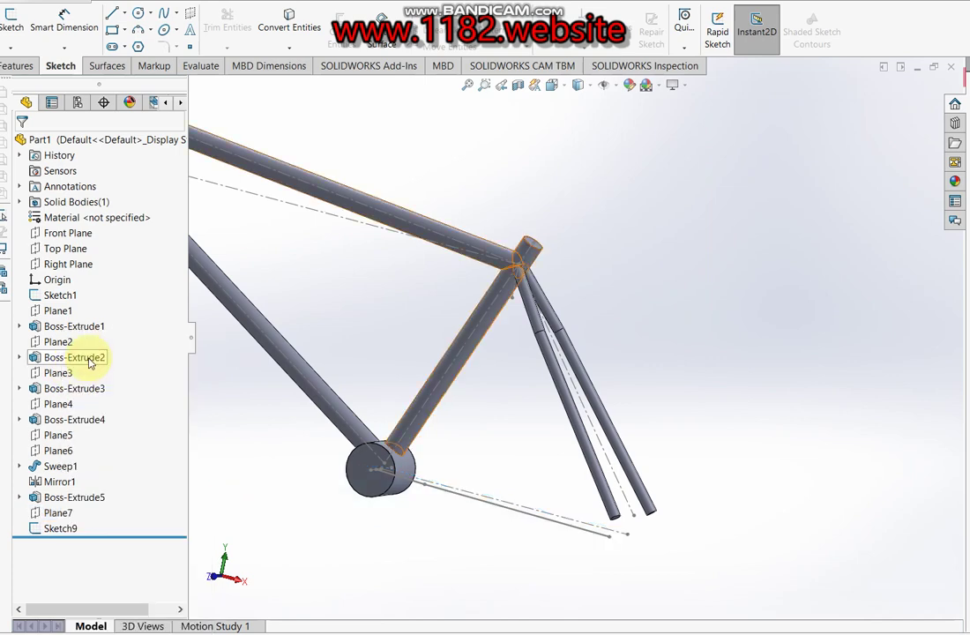
{"action": "mouse_move", "coordinate": [500, 492]}
{"action": "middle_mouse_down"}
{"action": "mouse_move", "coordinate": [500, 388]}
{"action": "mouse_move", "coordinate": [480, 324]}
{"action": "mouse_move", "coordinate": [590, 362]}
{"action": "mouse_move", "coordinate": [504, 470]}
{"action": "mouse_move", "coordinate": [510, 481]}
{"action": "middle_mouse_up"}
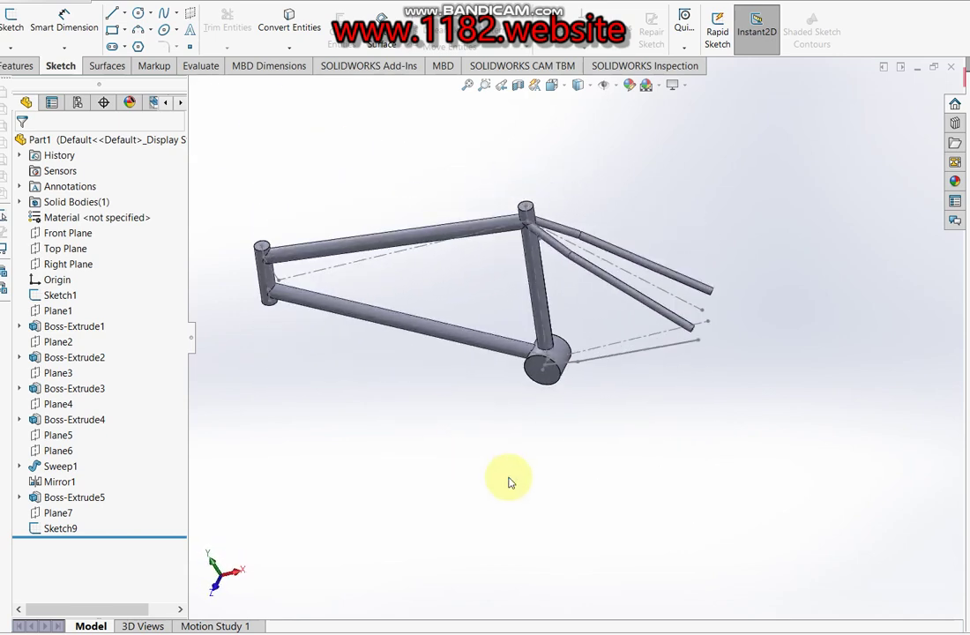
{"action": "scroll", "coordinate": [600, 441], "scroll_direction": "down", "scroll_amount": 3}
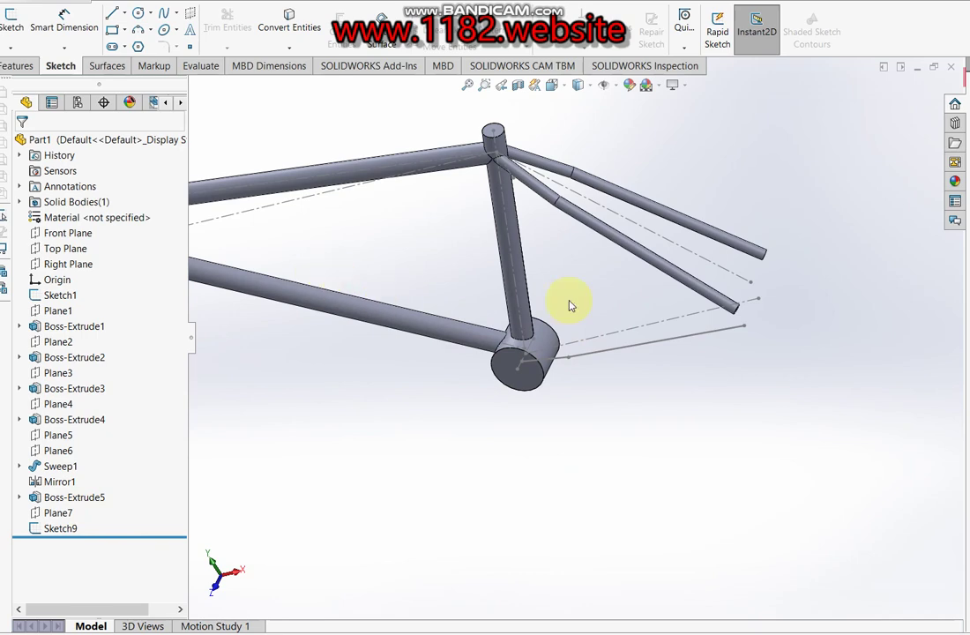
{"action": "scroll", "coordinate": [656, 328], "scroll_direction": "down", "scroll_amount": 3}
{"action": "scroll", "coordinate": [377, 404], "scroll_direction": "down", "scroll_amount": 1}
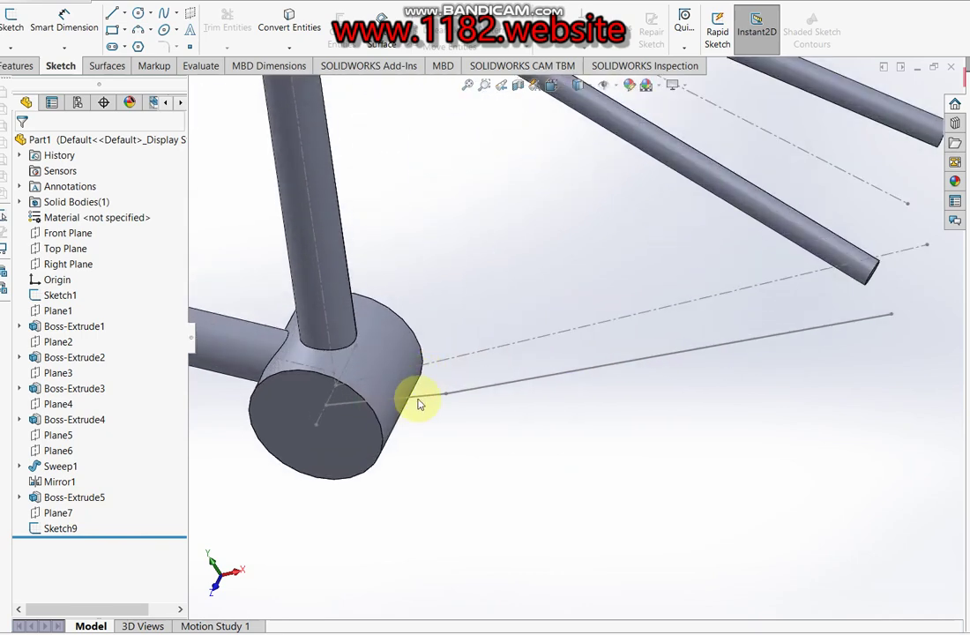
- Create Plane8 on Sketch9's first line at its bracket endpoint and sketch on it
{"action": "left_click", "coordinate": [408, 402]}
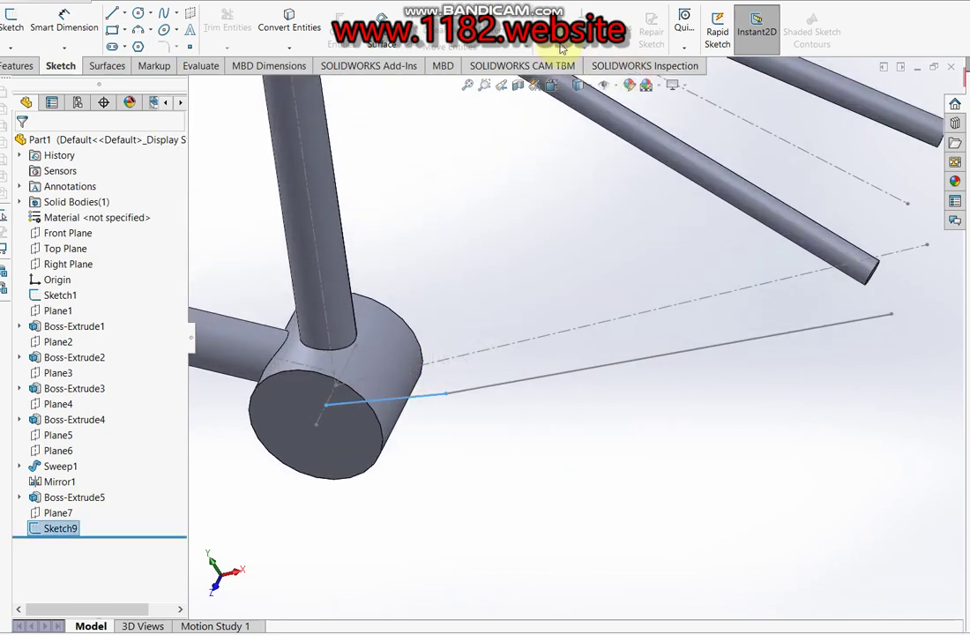
{"action": "left_click", "coordinate": [18, 65]}
{"action": "left_click", "coordinate": [642, 50]}
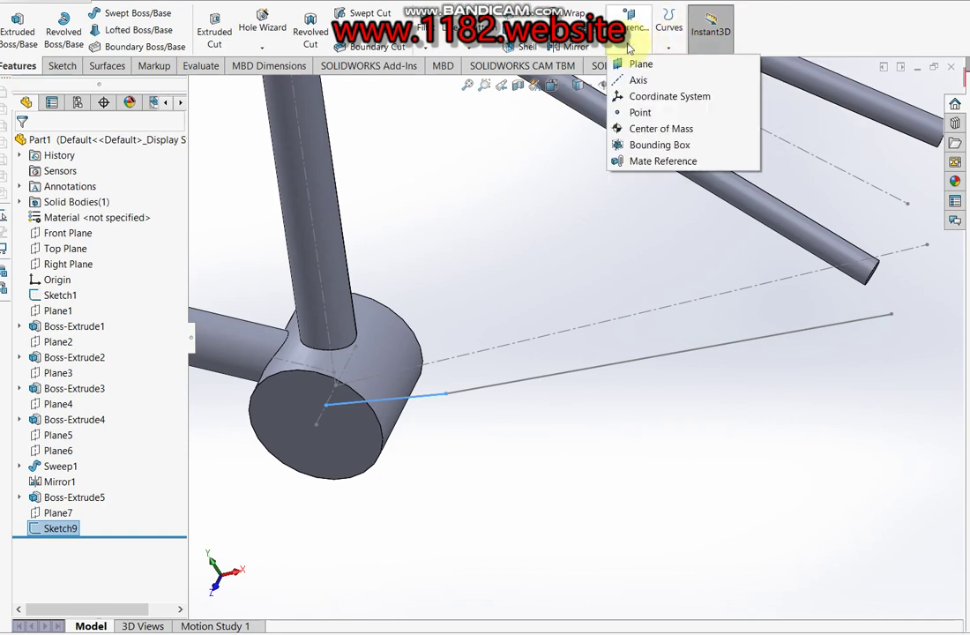
{"action": "left_click", "coordinate": [628, 62]}
{"action": "scroll", "coordinate": [361, 386], "scroll_direction": "down", "scroll_amount": 2}
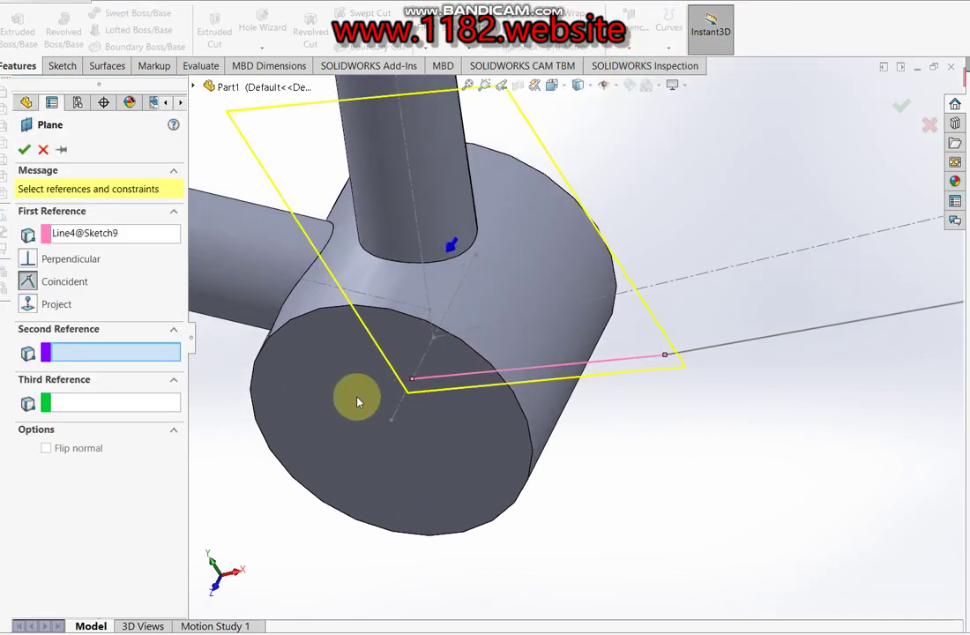
{"action": "left_click", "coordinate": [413, 378]}
{"action": "left_click", "coordinate": [23, 149]}
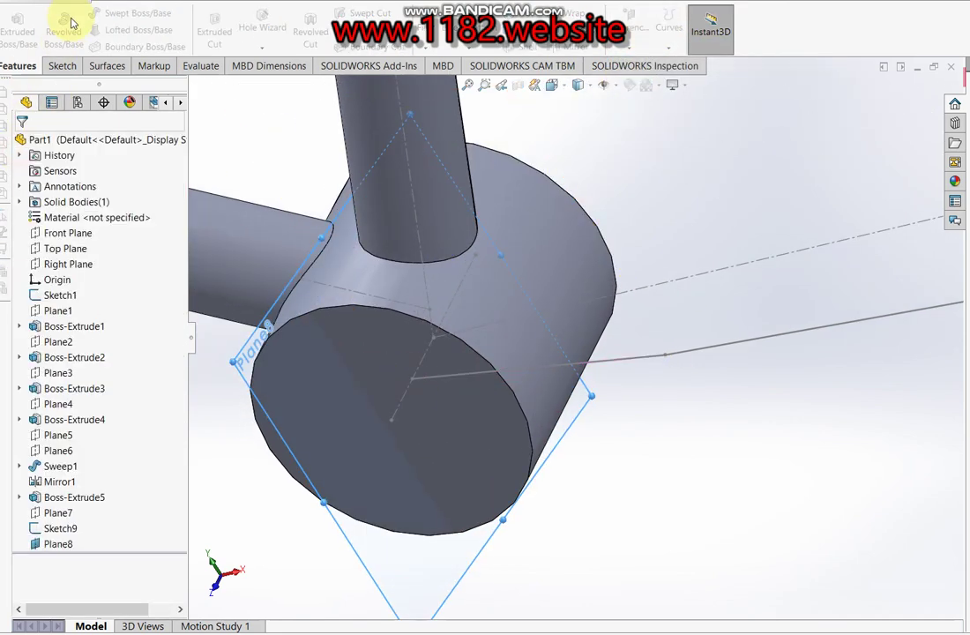
{"action": "left_click", "coordinate": [61, 66]}
{"action": "left_click", "coordinate": [15, 30]}
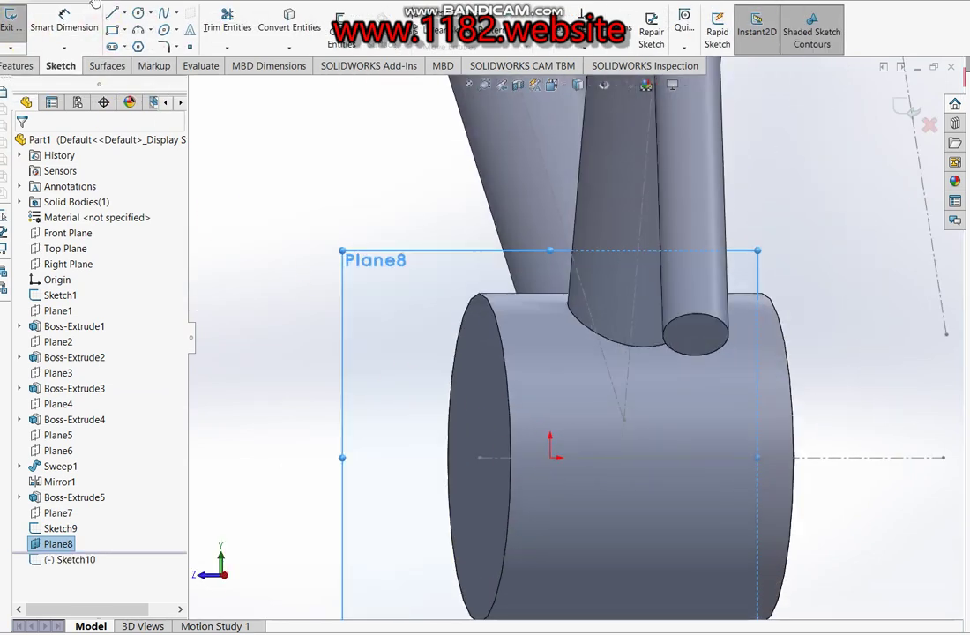
- Sketch a circle at the bottom-bracket origin, then delete it
{"action": "left_click", "coordinate": [138, 16]}
{"action": "left_click", "coordinate": [550, 456]}
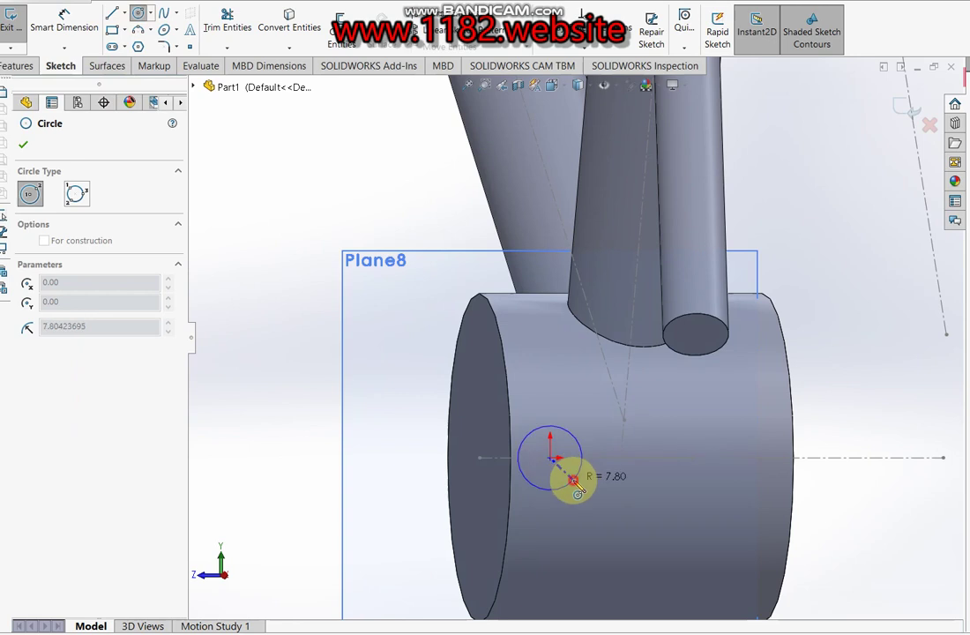
{"action": "left_click", "coordinate": [572, 479]}
{"action": "left_click", "coordinate": [64, 19]}
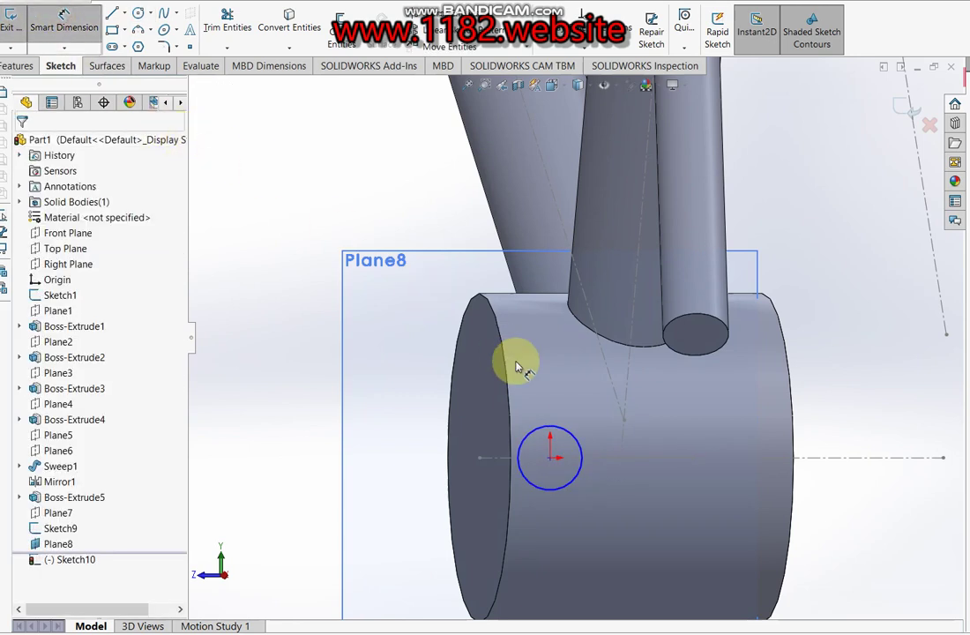
{"action": "key", "text": "Escape"}
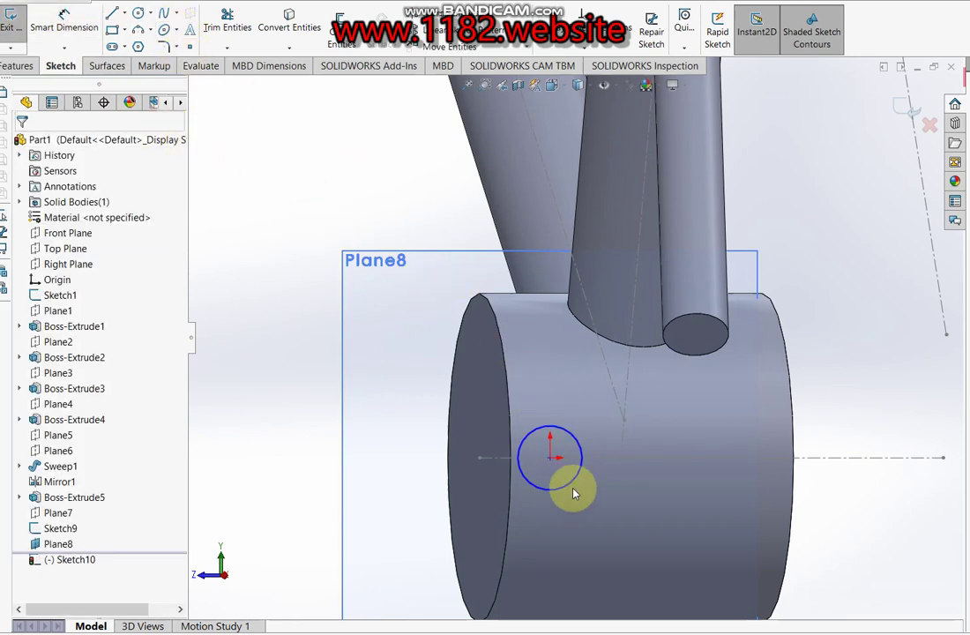
{"action": "left_click", "coordinate": [571, 485]}
{"action": "key", "text": "Delete"}
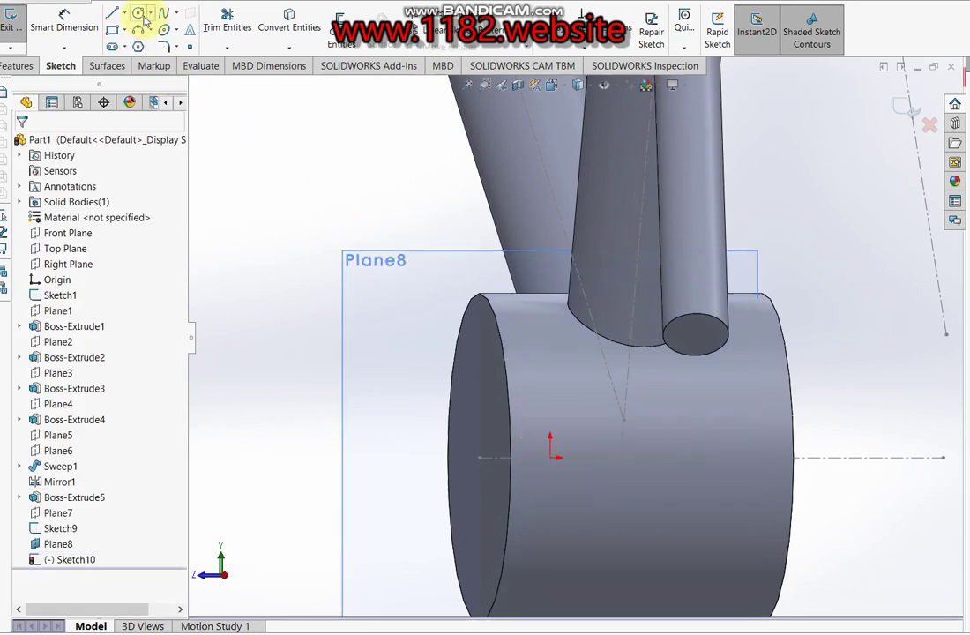
- Draw an ellipse centred on the origin and make its top and bottom points vertical
{"action": "left_click", "coordinate": [168, 32]}
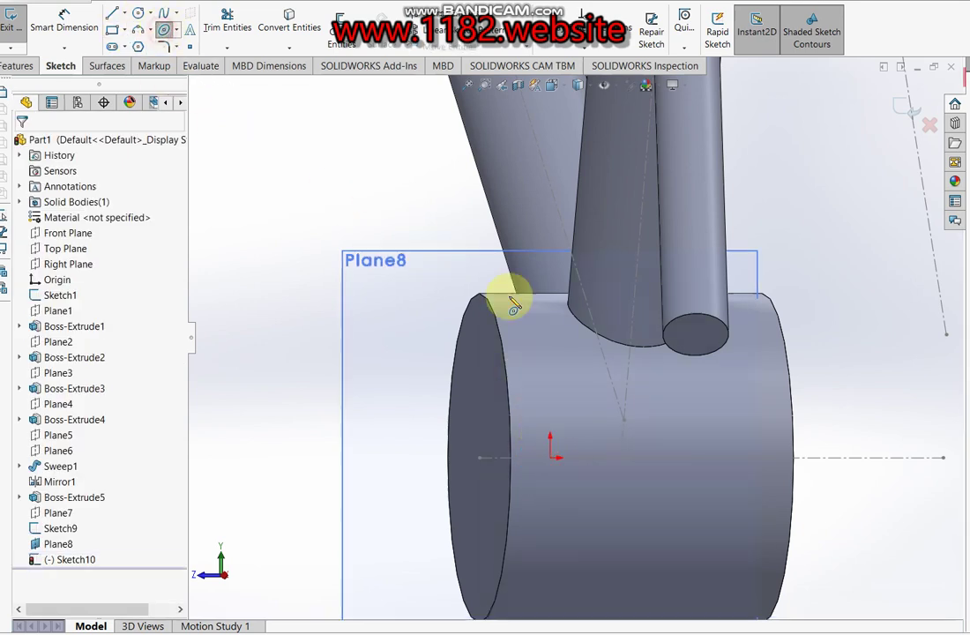
{"action": "left_click", "coordinate": [550, 457]}
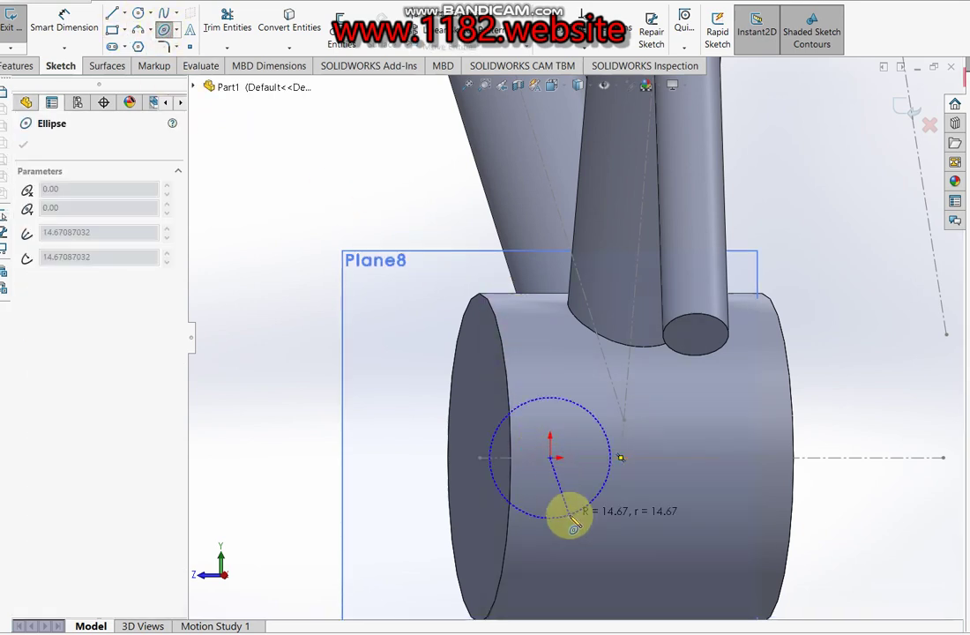
{"action": "left_click", "coordinate": [549, 520]}
{"action": "left_click", "coordinate": [588, 483]}
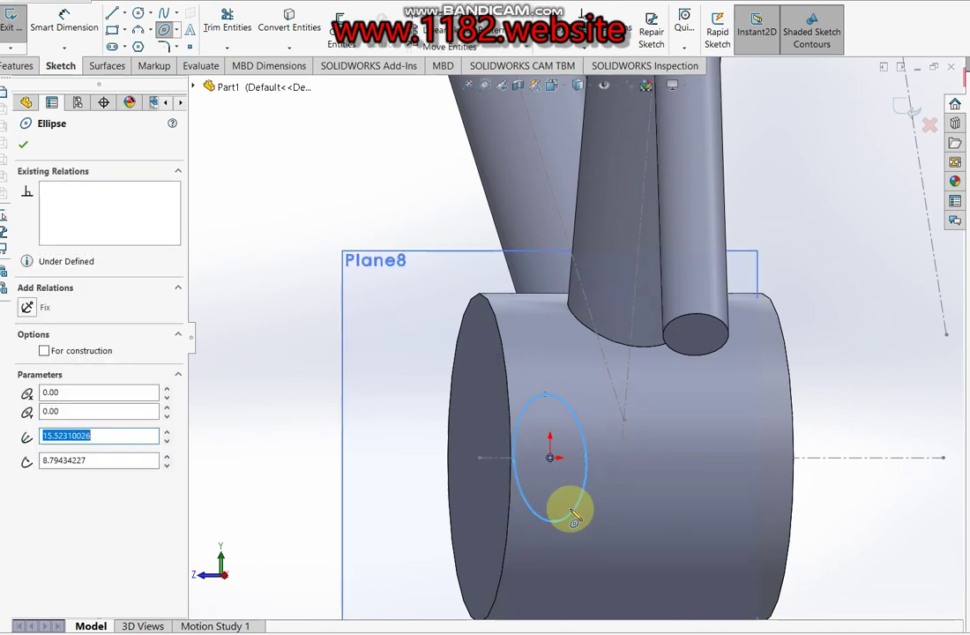
{"action": "key", "text": "Escape"}
{"action": "left_click", "coordinate": [555, 521]}
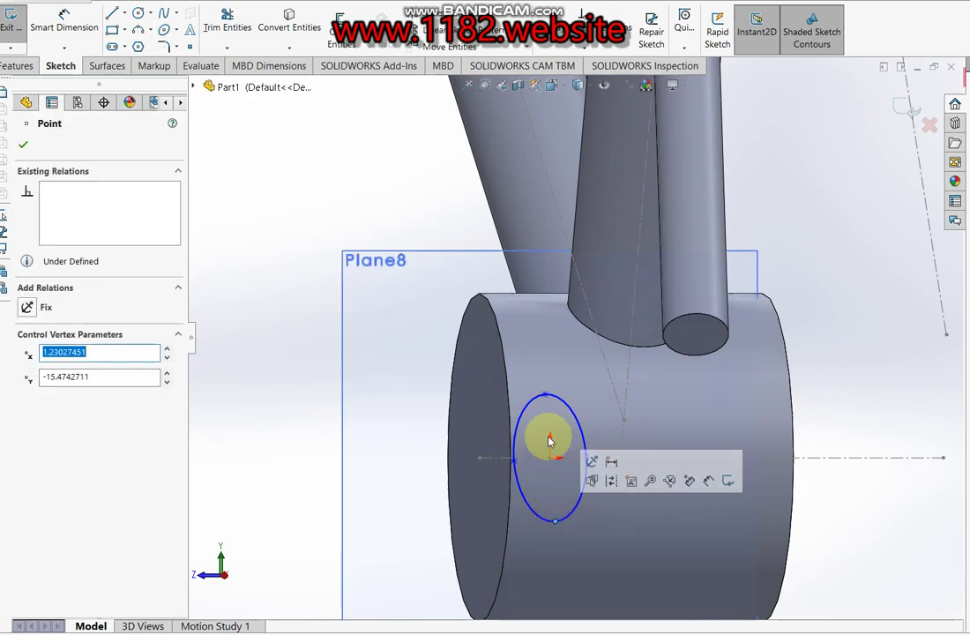
{"action": "left_click", "coordinate": [544, 398], "text": "ctrl"}
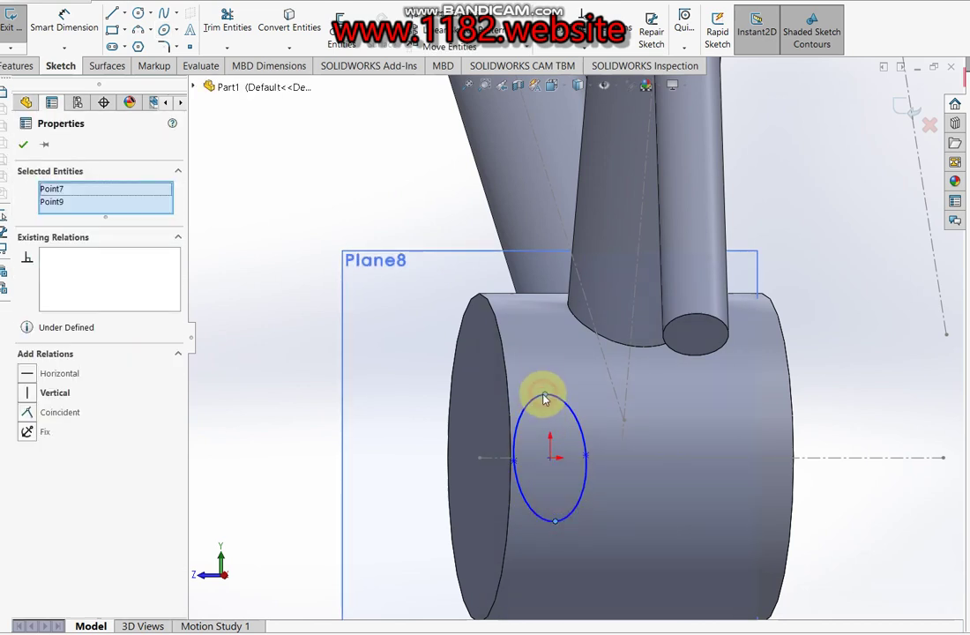
{"action": "left_click", "coordinate": [25, 393]}
{"action": "left_click", "coordinate": [23, 144]}
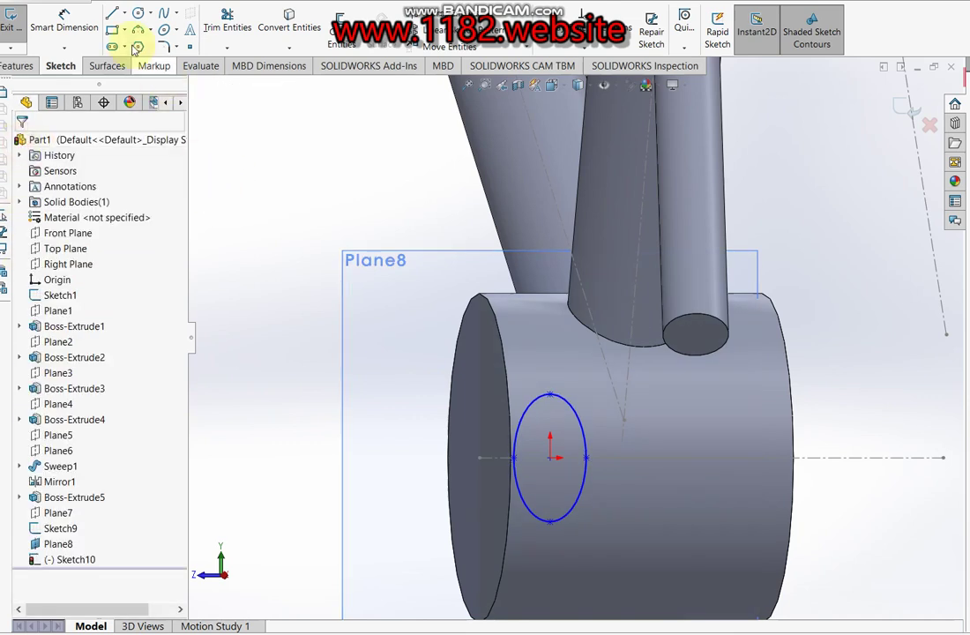
- Dimension the ellipse 14.00 wide and 24.00 tall, then exit Sketch10
{"action": "key", "text": "d"}
{"action": "left_click", "coordinate": [516, 459]}
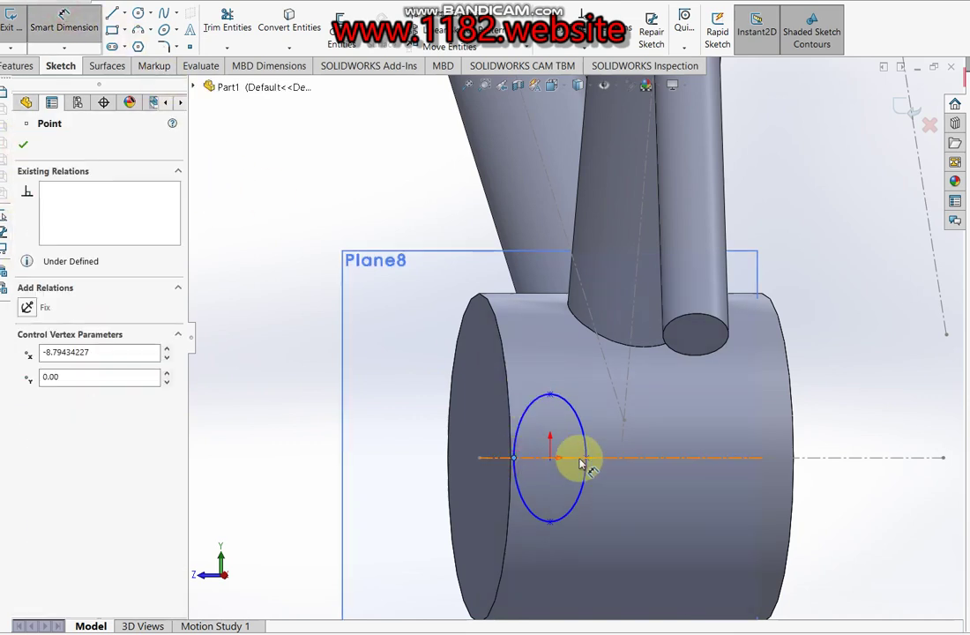
{"action": "left_click", "coordinate": [556, 545]}
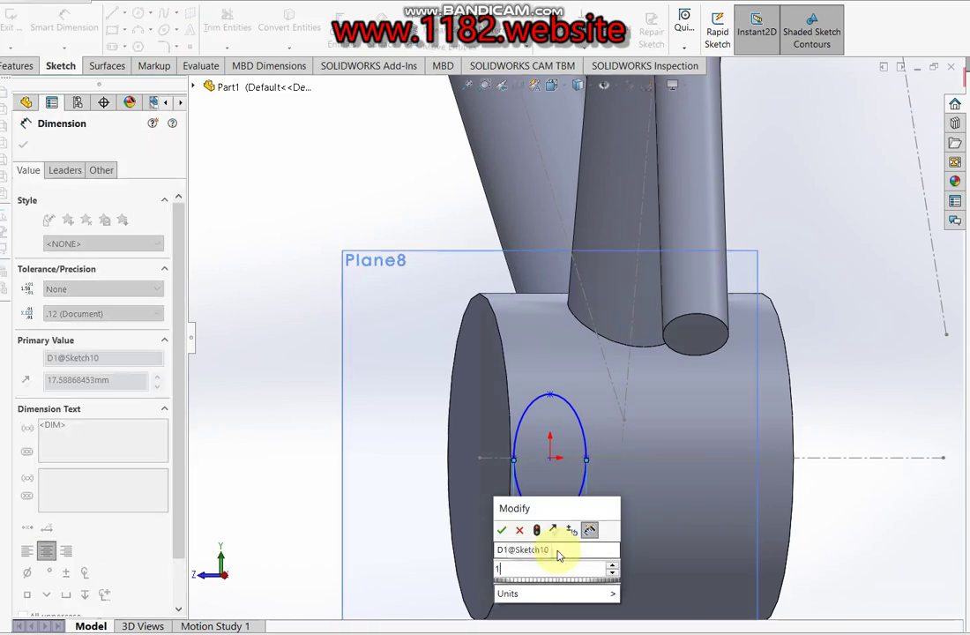
{"action": "key", "text": "Return"}
{"action": "left_click", "coordinate": [550, 509]}
{"action": "left_click", "coordinate": [549, 408]}
{"action": "left_click", "coordinate": [410, 445]}
{"action": "type", "text": "24"}
{"action": "key", "text": "Return"}
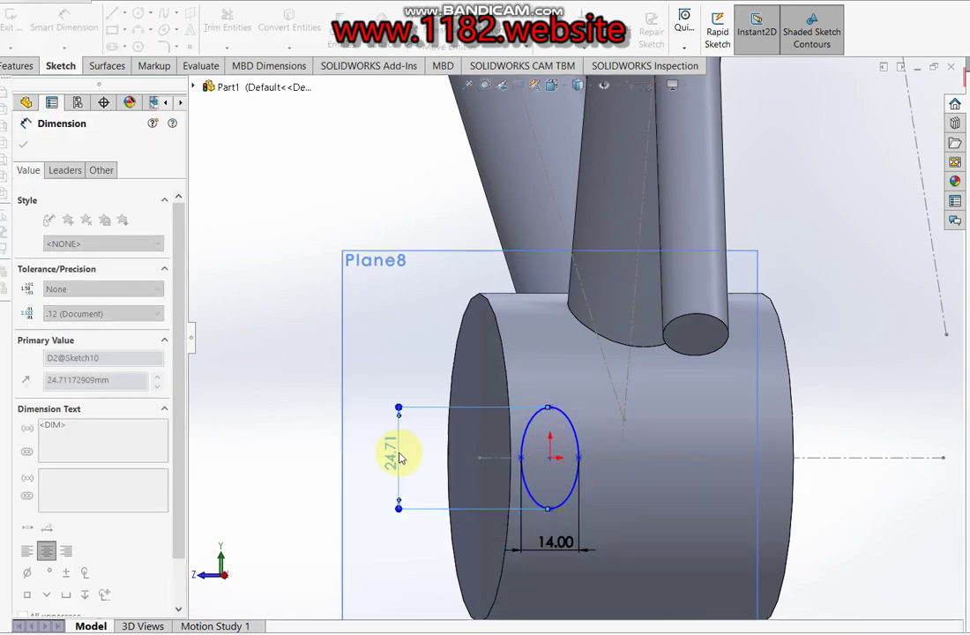
{"action": "left_click", "coordinate": [904, 113]}
{"action": "left_click", "coordinate": [903, 103]}
{"action": "mouse_move", "coordinate": [684, 255]}
{"action": "middle_mouse_down"}
{"action": "mouse_move", "coordinate": [565, 399]}
{"action": "mouse_move", "coordinate": [570, 448]}
{"action": "mouse_move", "coordinate": [228, 364]}
{"action": "middle_mouse_up"}
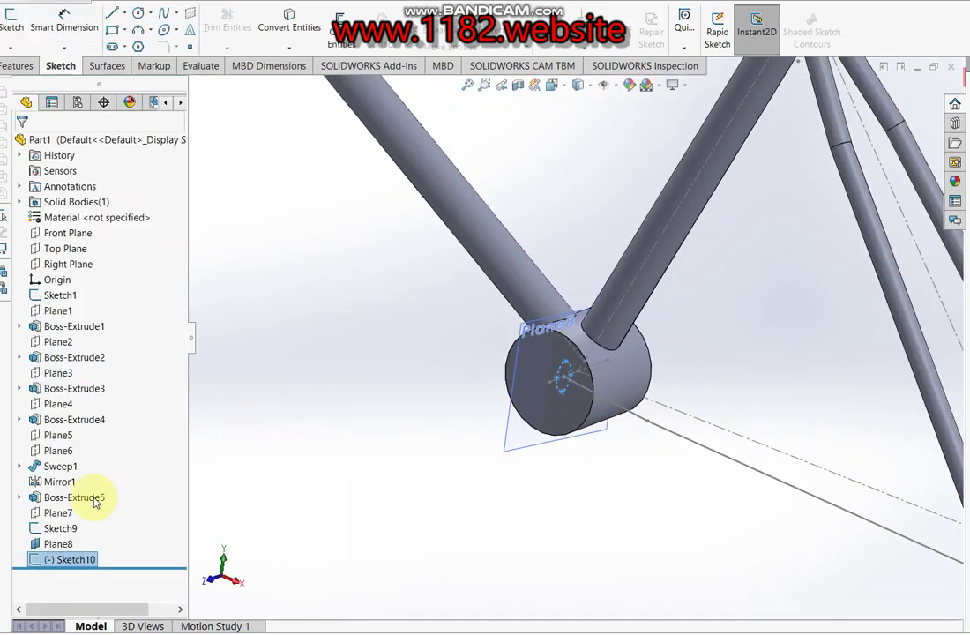
- Sweep the Sketch10 ellipse along the Sketch9 path to form the chain stay Sweep2
{"action": "left_click", "coordinate": [60, 530]}
{"action": "left_click", "coordinate": [17, 66]}
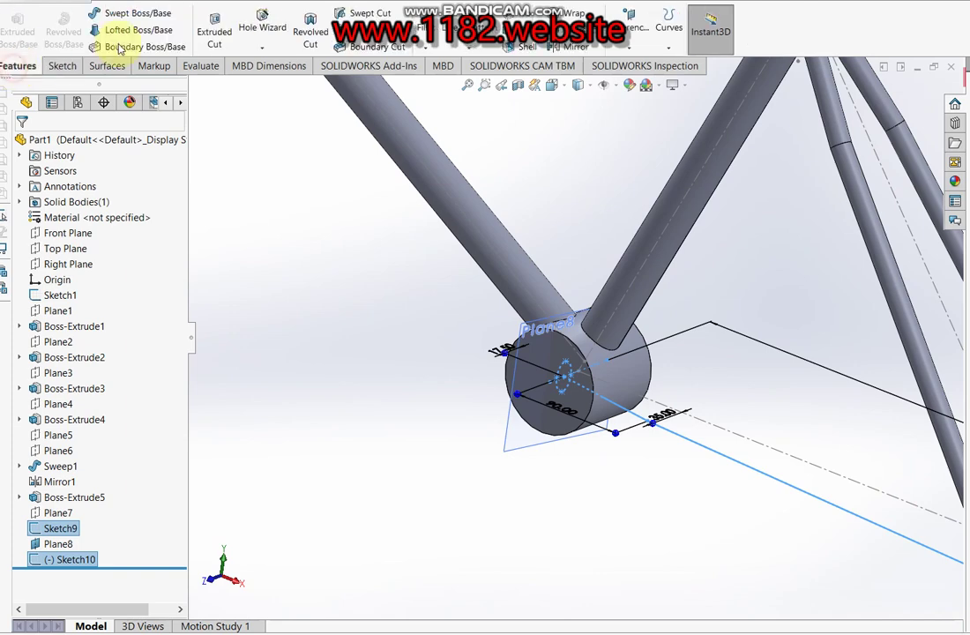
{"action": "left_click", "coordinate": [103, 20]}
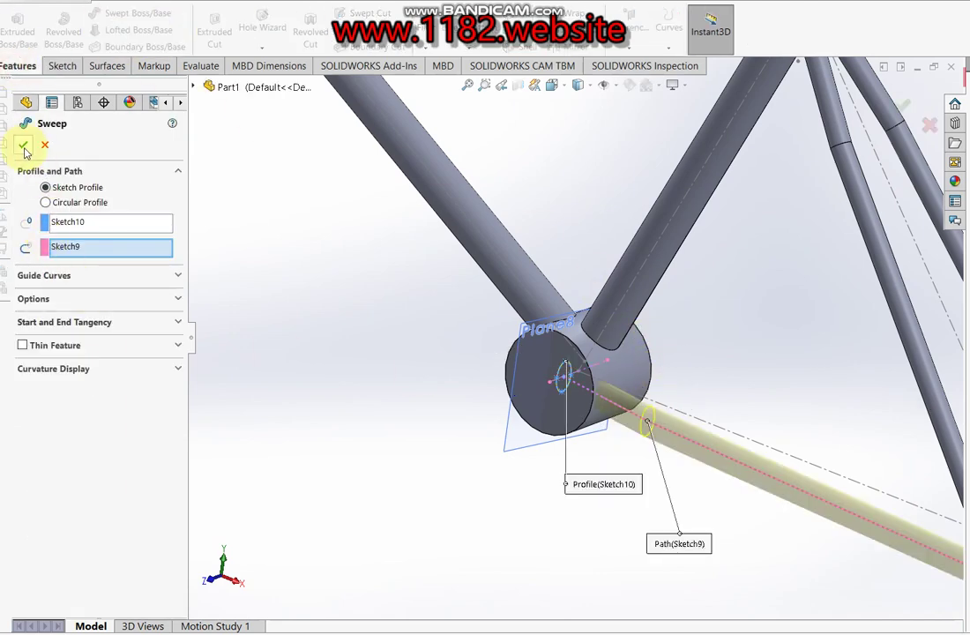
{"action": "left_click", "coordinate": [24, 146]}
{"action": "scroll", "coordinate": [573, 379], "scroll_direction": "up", "scroll_amount": 3}
{"action": "scroll", "coordinate": [622, 405], "scroll_direction": "down", "scroll_amount": 2}
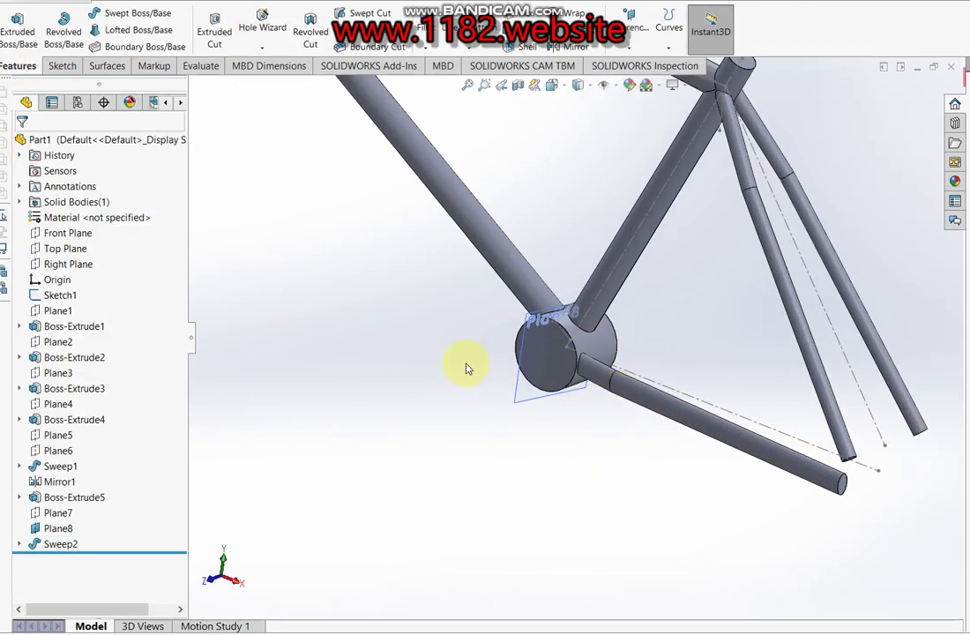
- Mirror Sweep2 about the Front Plane, replacing Top Plane, and hide Plane8
{"action": "left_click", "coordinate": [63, 543]}
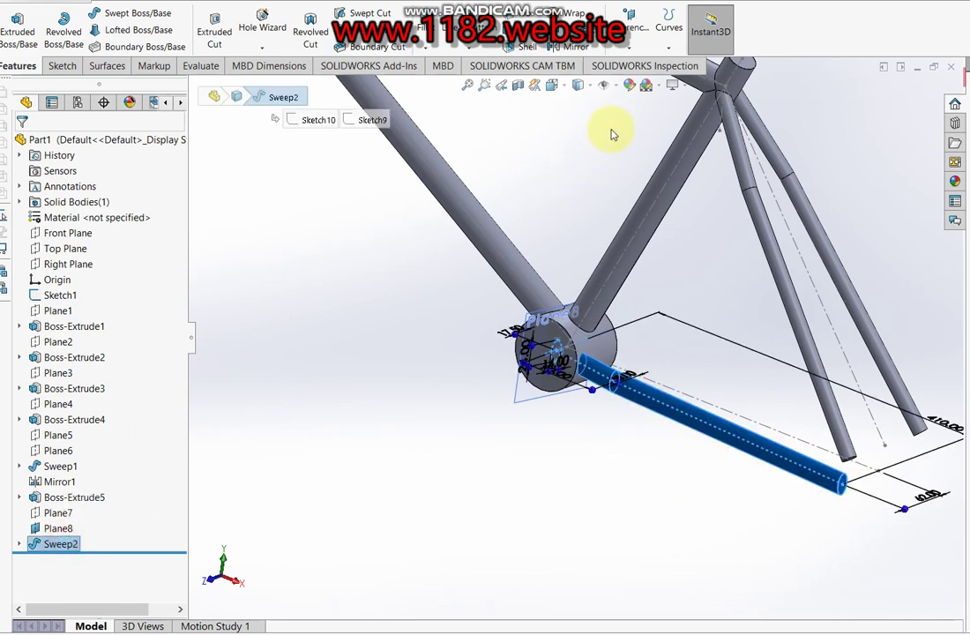
{"action": "left_click", "coordinate": [589, 49]}
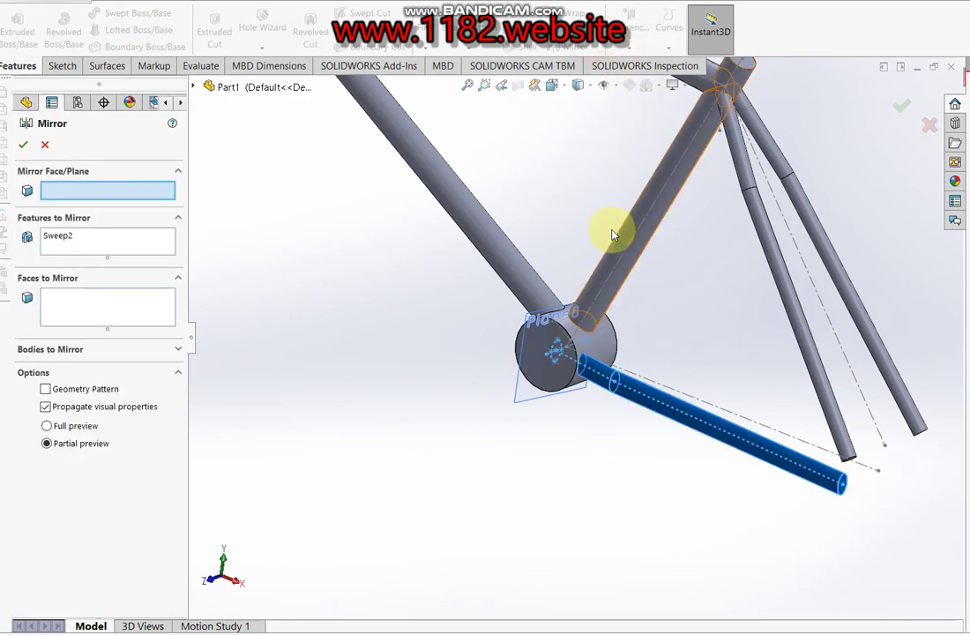
{"action": "left_click", "coordinate": [191, 87]}
{"action": "left_click", "coordinate": [263, 195]}
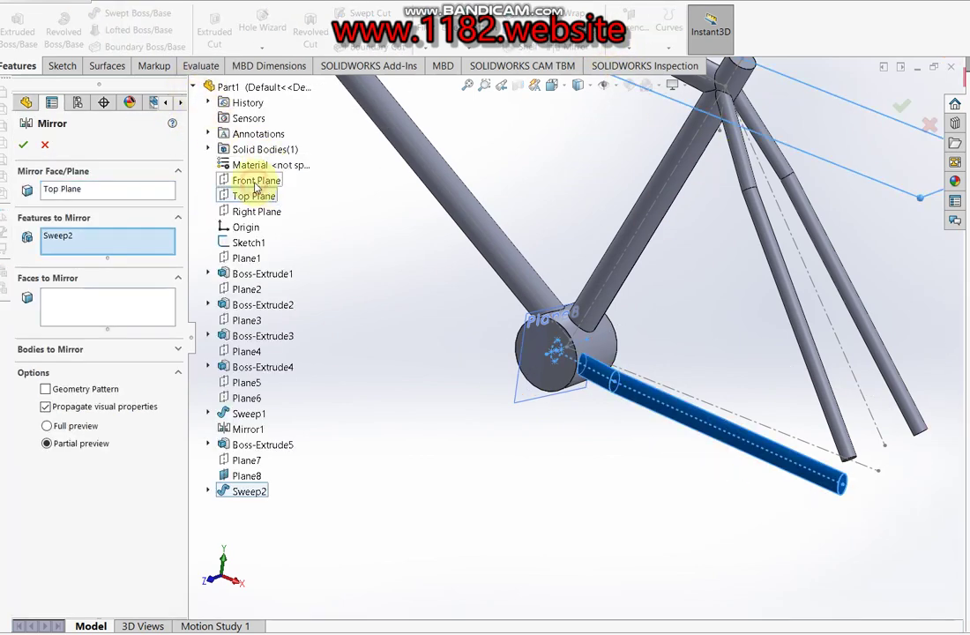
{"action": "right_click", "coordinate": [132, 188]}
{"action": "left_click", "coordinate": [122, 213]}
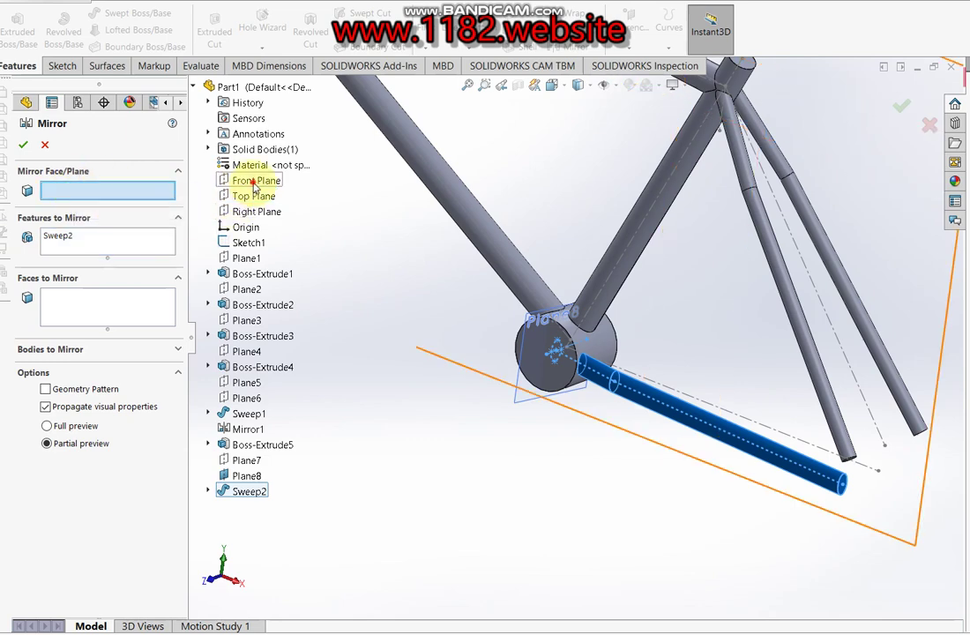
{"action": "left_click", "coordinate": [240, 180]}
{"action": "key", "text": "Return"}
{"action": "mouse_move", "coordinate": [688, 448]}
{"action": "middle_mouse_down"}
{"action": "mouse_move", "coordinate": [729, 357]}
{"action": "mouse_move", "coordinate": [632, 444]}
{"action": "mouse_move", "coordinate": [345, 497]}
{"action": "middle_mouse_up"}
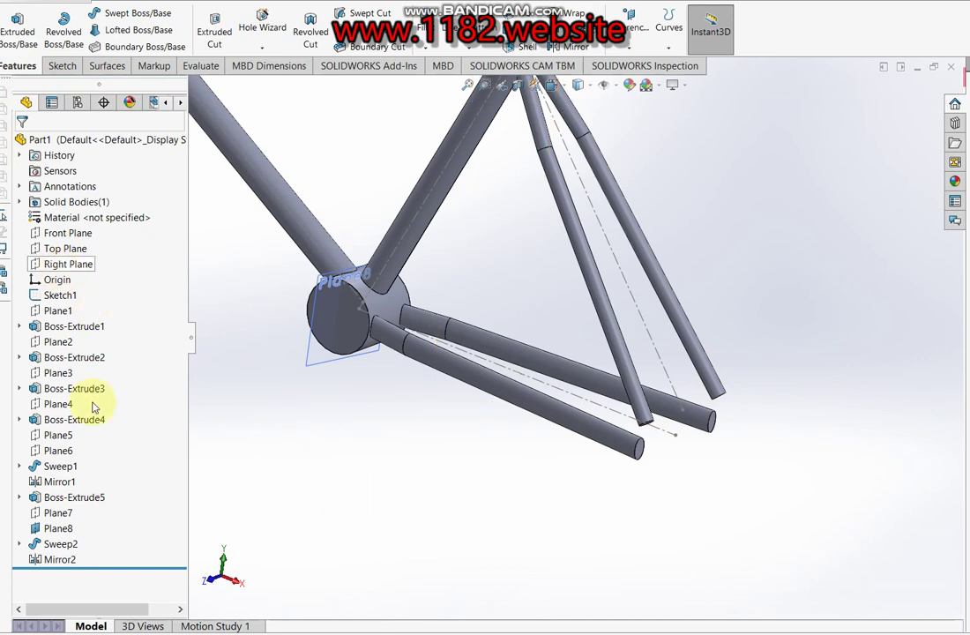
{"action": "right_click", "coordinate": [51, 528]}
{"action": "left_click", "coordinate": [320, 470]}
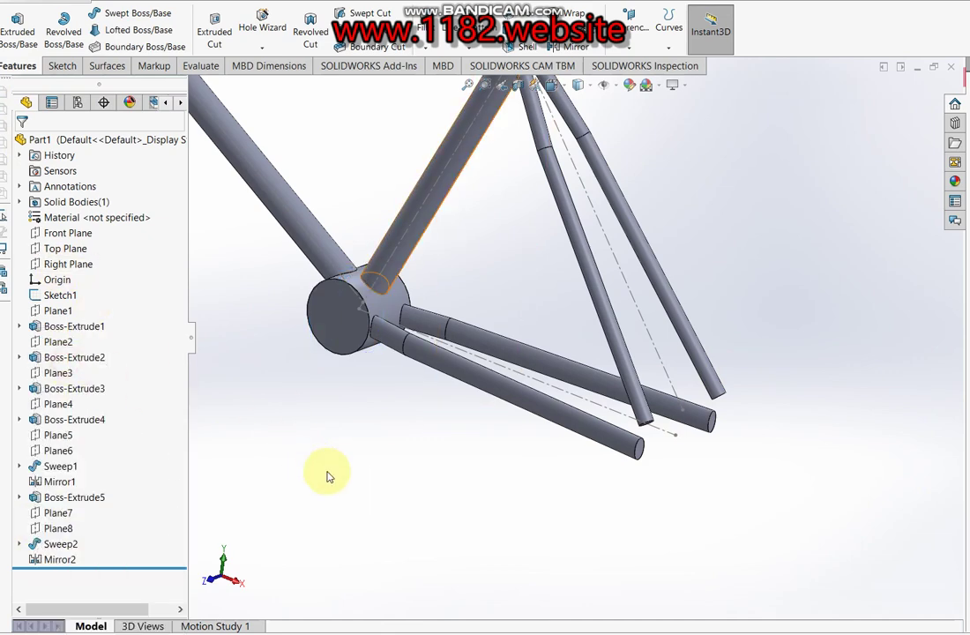
- Create Plane9 offset 62 mm from the Front Plane and view it normal-to
{"action": "left_click", "coordinate": [68, 233]}
{"action": "left_click", "coordinate": [643, 40]}
{"action": "left_click", "coordinate": [635, 62]}
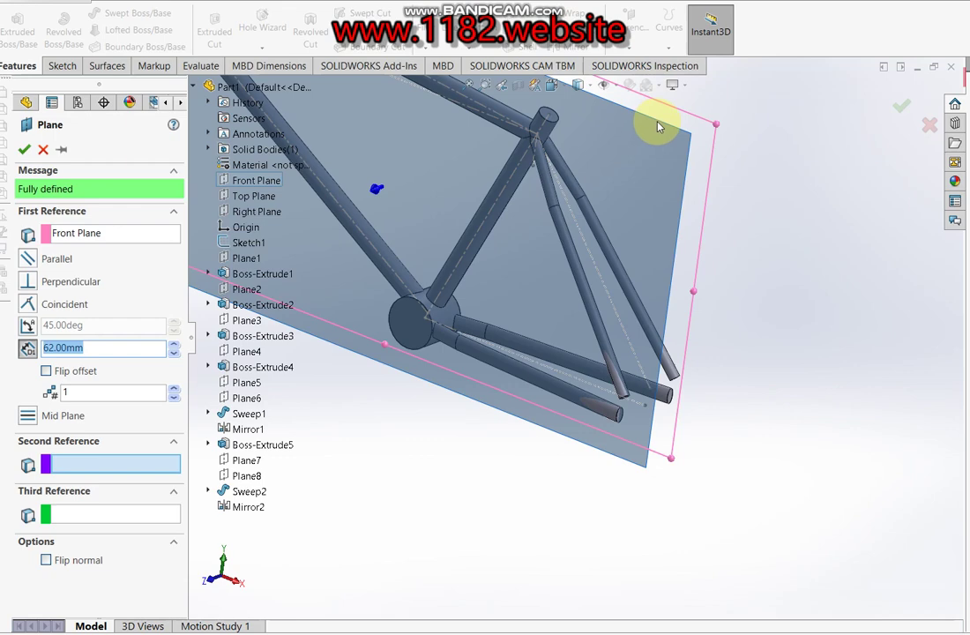
{"action": "left_click", "coordinate": [24, 149]}
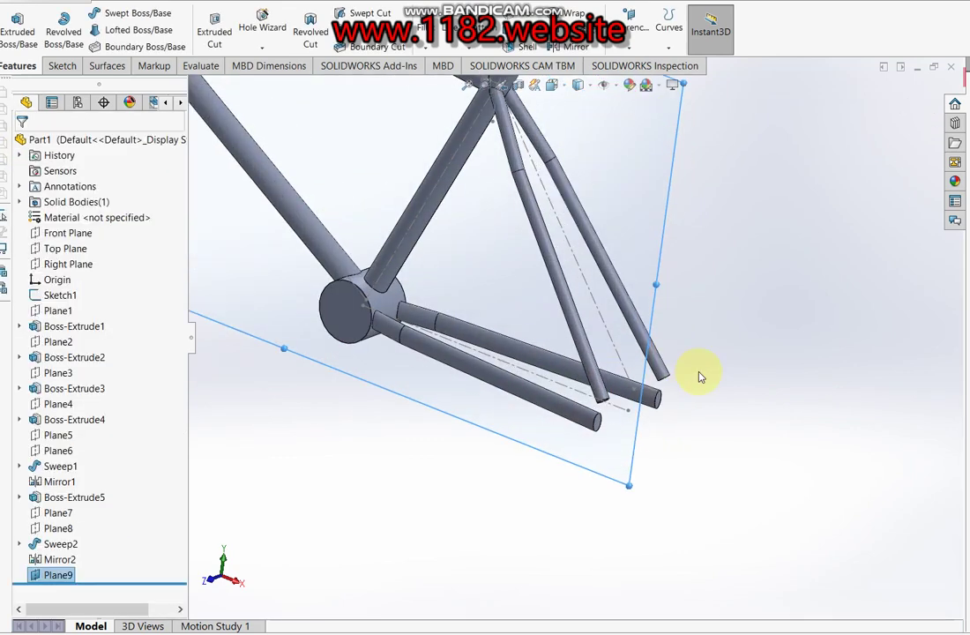
{"action": "key", "text": "ctrl+8"}
{"action": "scroll", "coordinate": [844, 417], "scroll_direction": "down", "scroll_amount": 3}
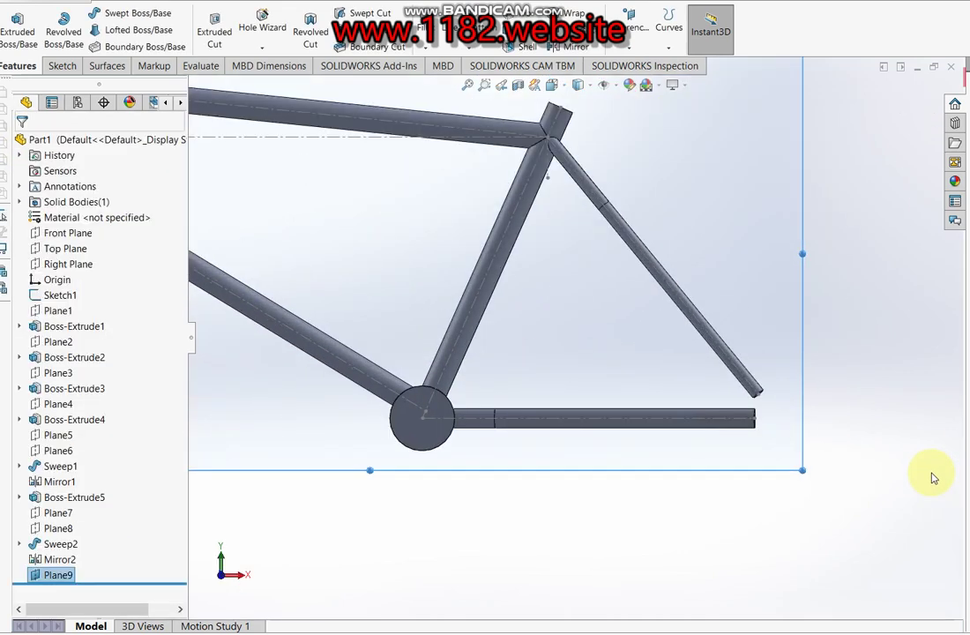
{"action": "scroll", "coordinate": [936, 477], "scroll_direction": "down", "scroll_amount": 3}
{"action": "scroll", "coordinate": [675, 352], "scroll_direction": "down", "scroll_amount": 1}
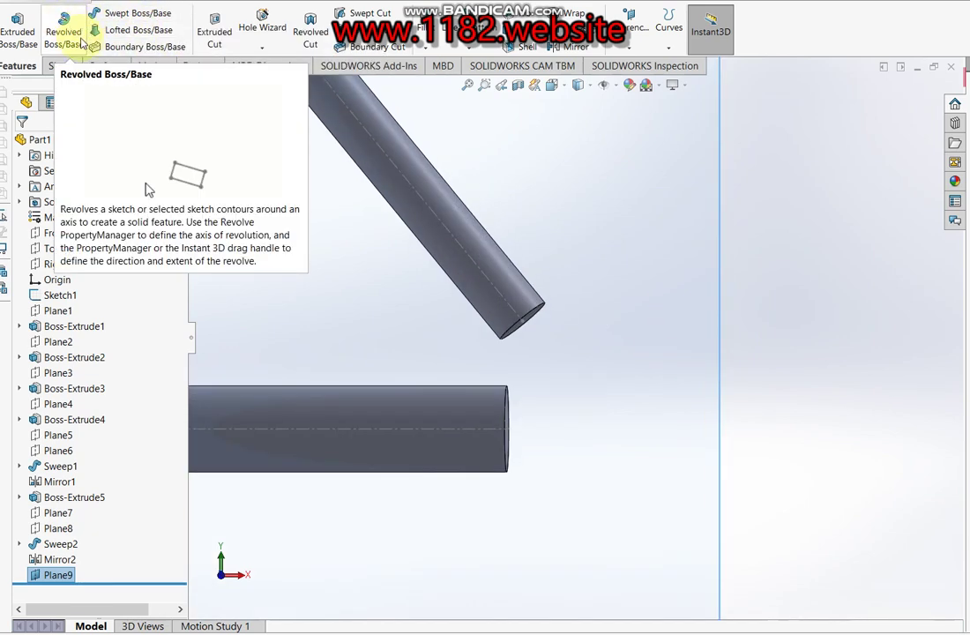
- Start Sketch11 on Plane9 with a vertical centerline across the chain stay's end
{"action": "left_click", "coordinate": [10, 30]}
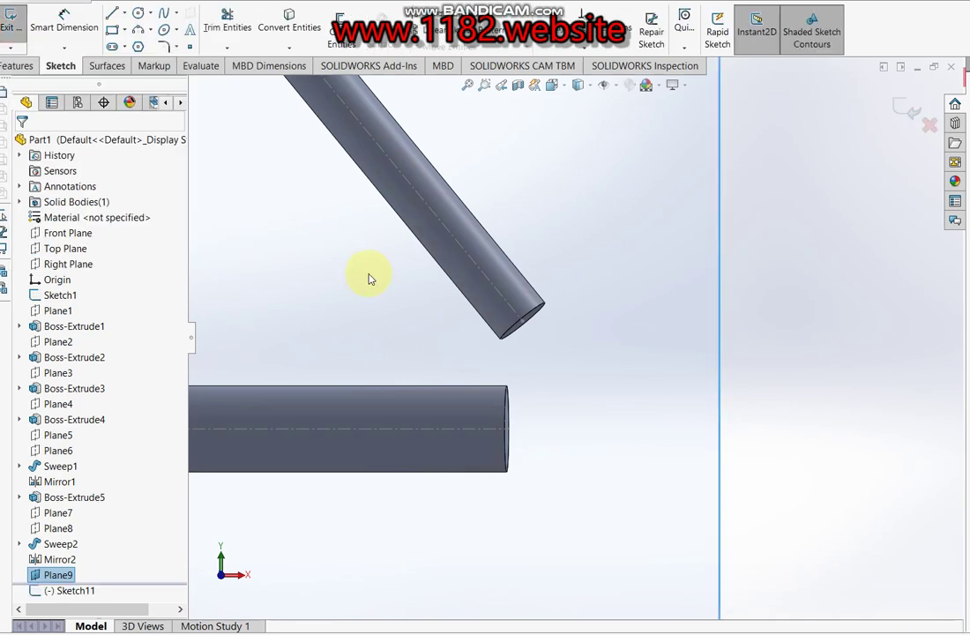
{"action": "left_click", "coordinate": [125, 14]}
{"action": "left_click", "coordinate": [148, 45]}
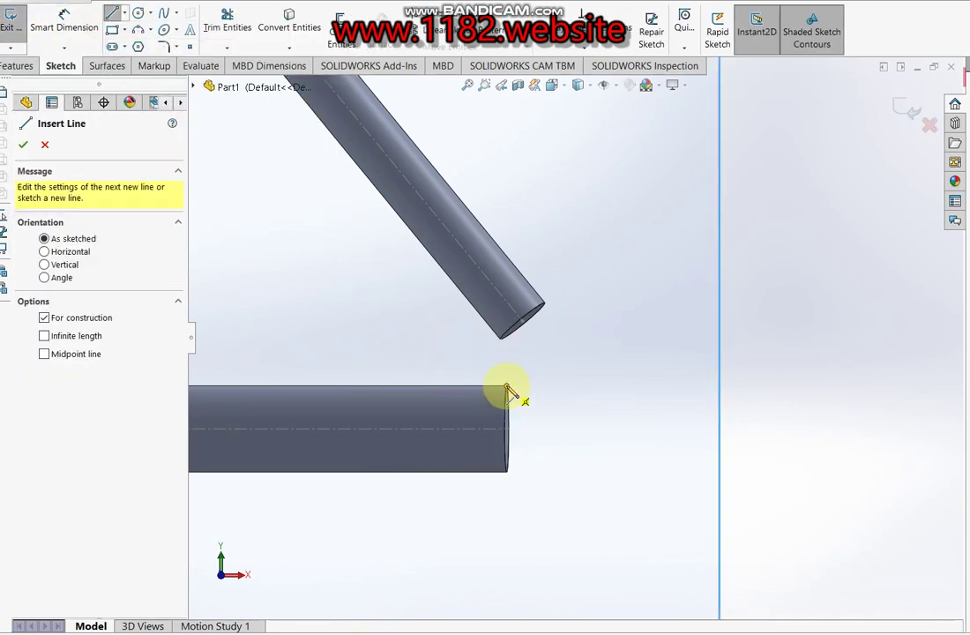
{"action": "left_click", "coordinate": [507, 385]}
{"action": "left_click", "coordinate": [507, 470]}
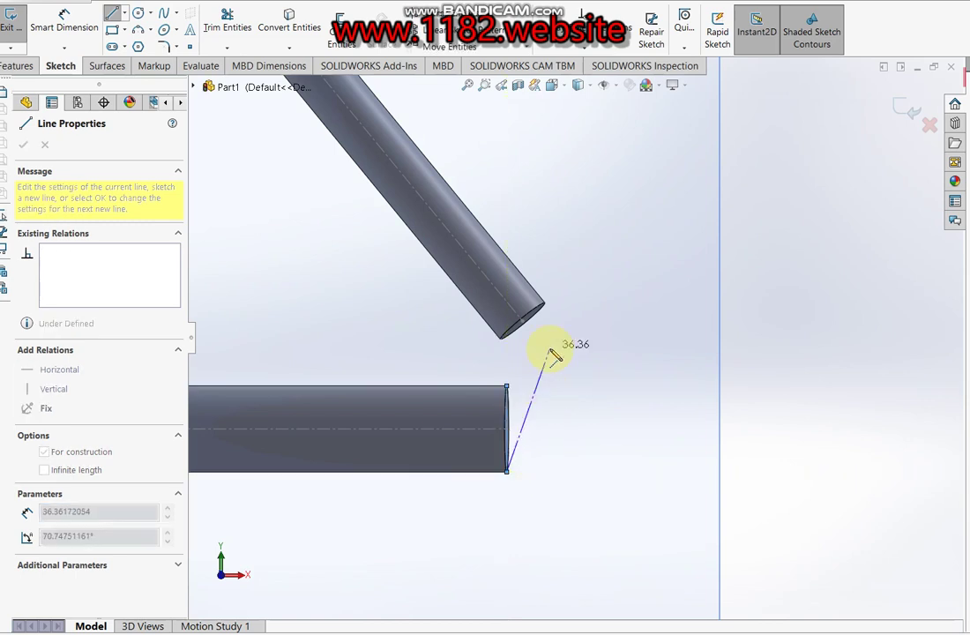
{"action": "key", "text": "Escape"}
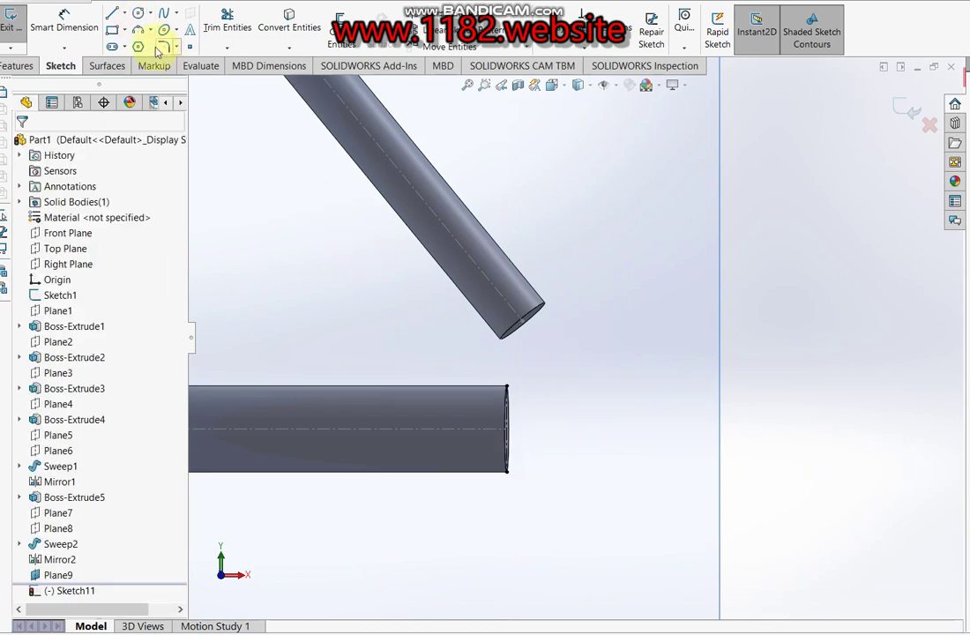
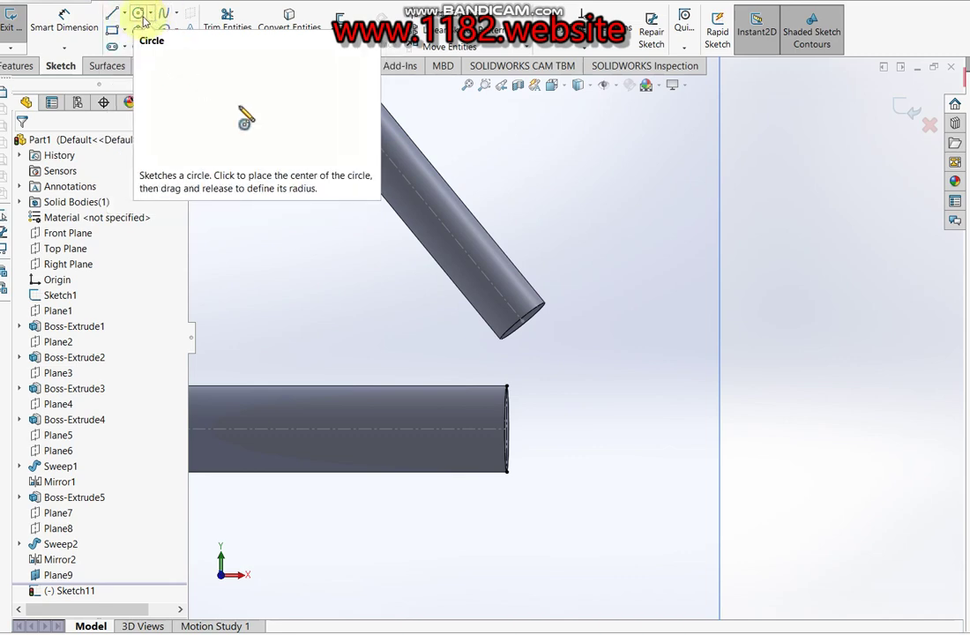
- Sketch a 3-point arc from the angled tube's lower end to the horizontal tube's corner
{"action": "key", "text": "a"}
{"action": "scroll", "coordinate": [470, 346], "scroll_direction": "up", "scroll_amount": 3}
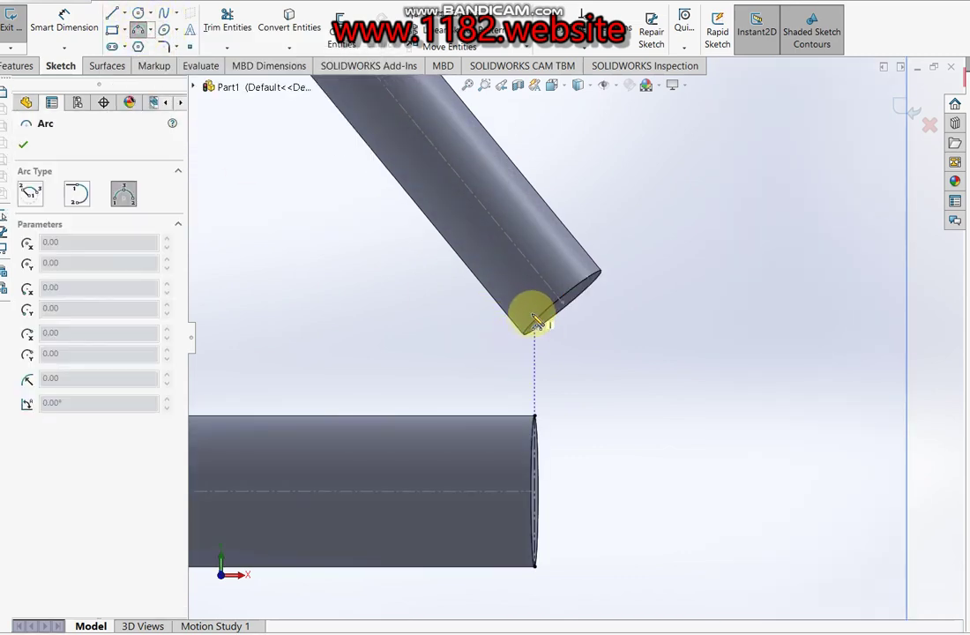
{"action": "left_click", "coordinate": [533, 323]}
{"action": "left_click", "coordinate": [534, 418]}
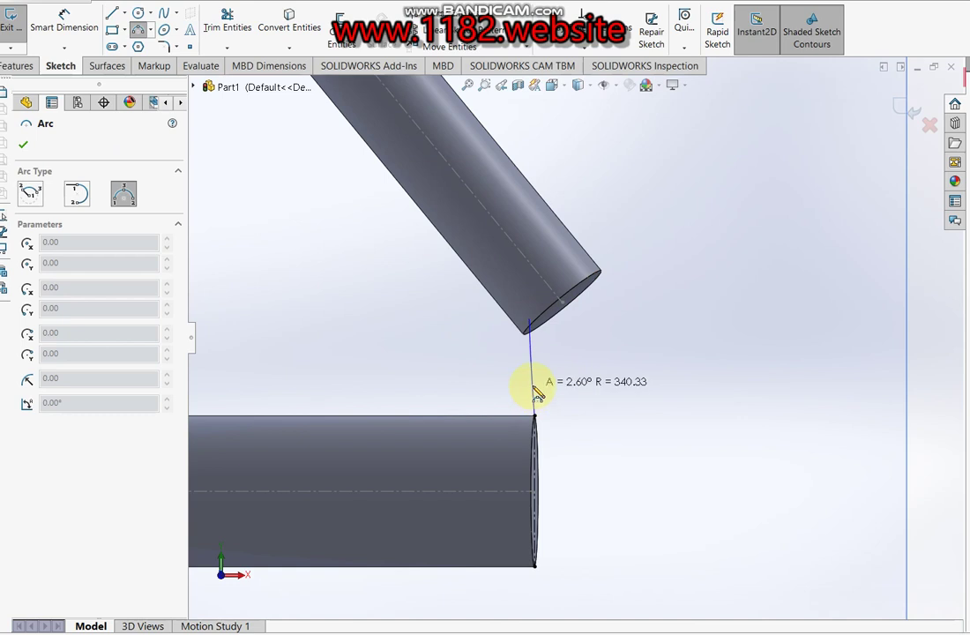
{"action": "left_click", "coordinate": [547, 381]}
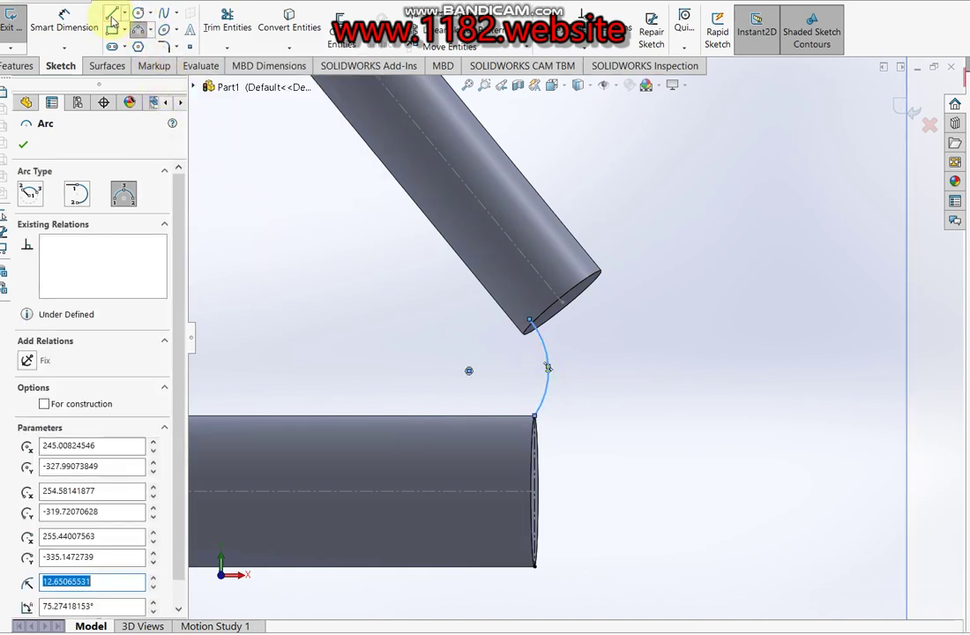
- Draw the profile's bottom, right and top edges as straight lines
{"action": "left_click", "coordinate": [115, 18]}
{"action": "left_click", "coordinate": [534, 565]}
{"action": "left_click", "coordinate": [897, 566]}
{"action": "left_click", "coordinate": [896, 287]}
{"action": "left_click", "coordinate": [661, 287]}
{"action": "key", "text": "Escape"}
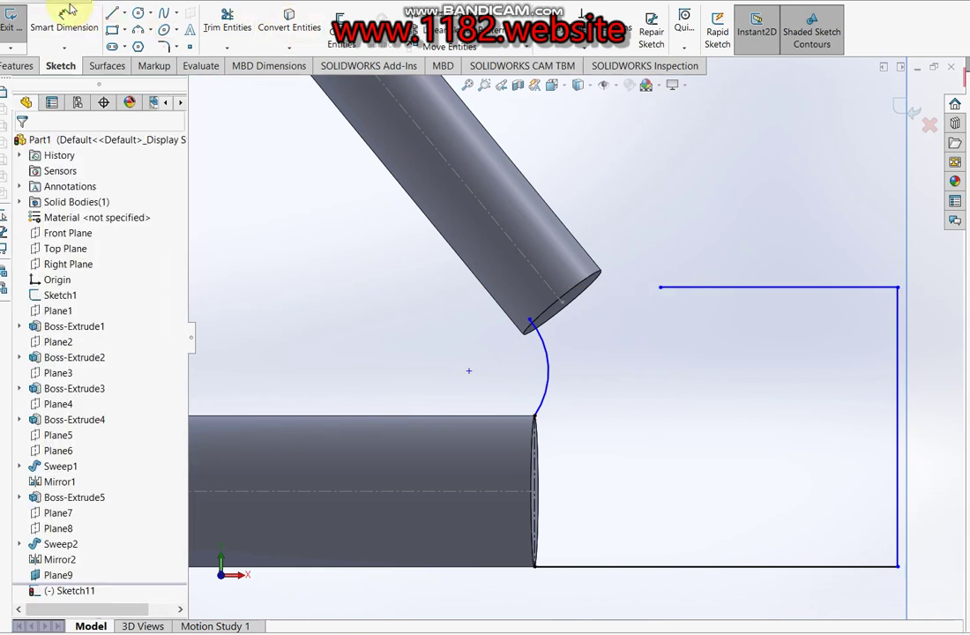
- Join the top edge to the angled tube with an arc, then line across the angled tube's end
{"action": "left_click", "coordinate": [141, 32]}
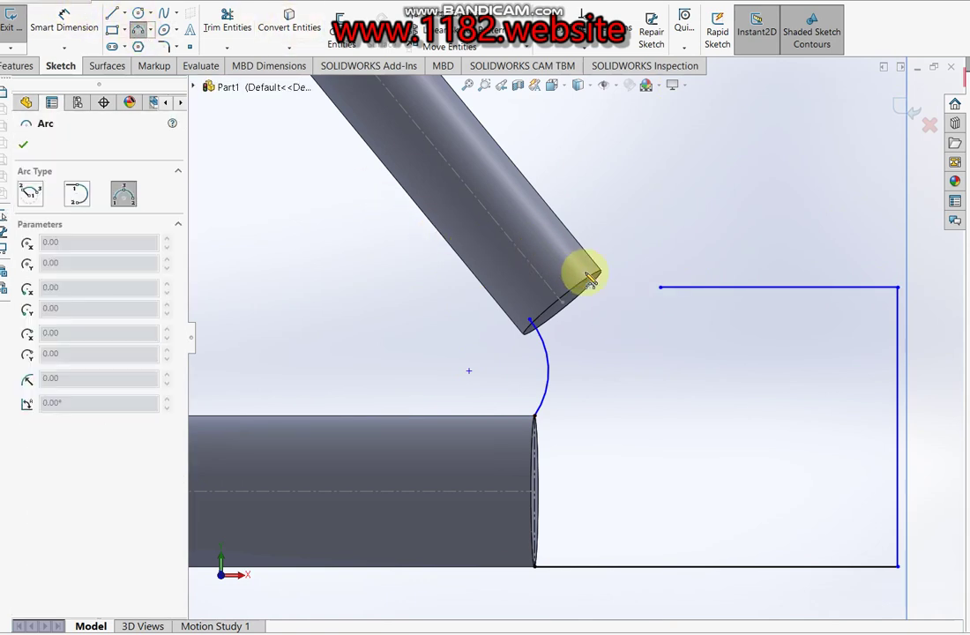
{"action": "left_click", "coordinate": [641, 296]}
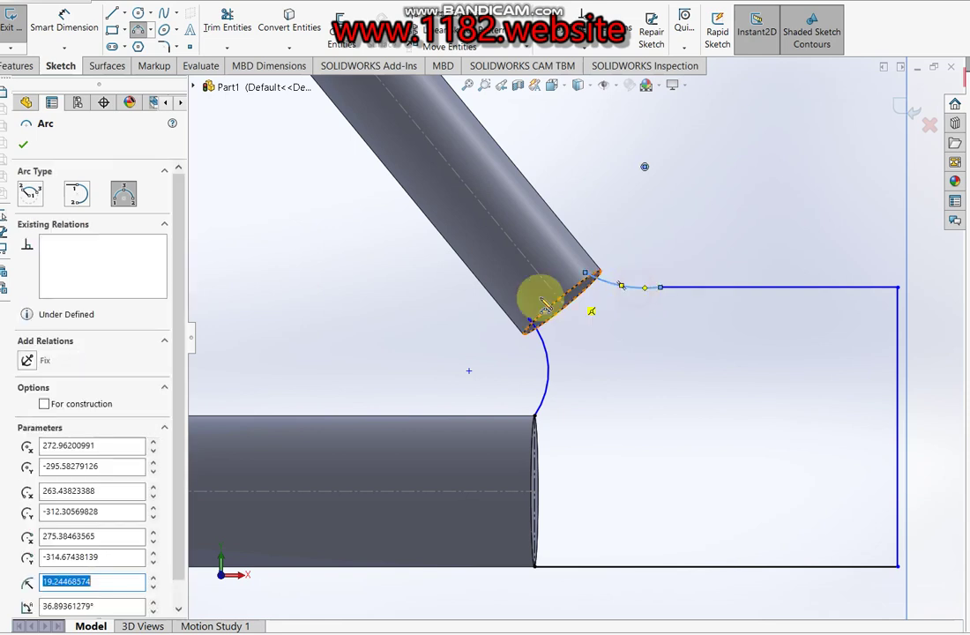
{"action": "left_click", "coordinate": [112, 13]}
{"action": "left_click_drag", "start_coordinate": [529, 319], "coordinate": [585, 276]}
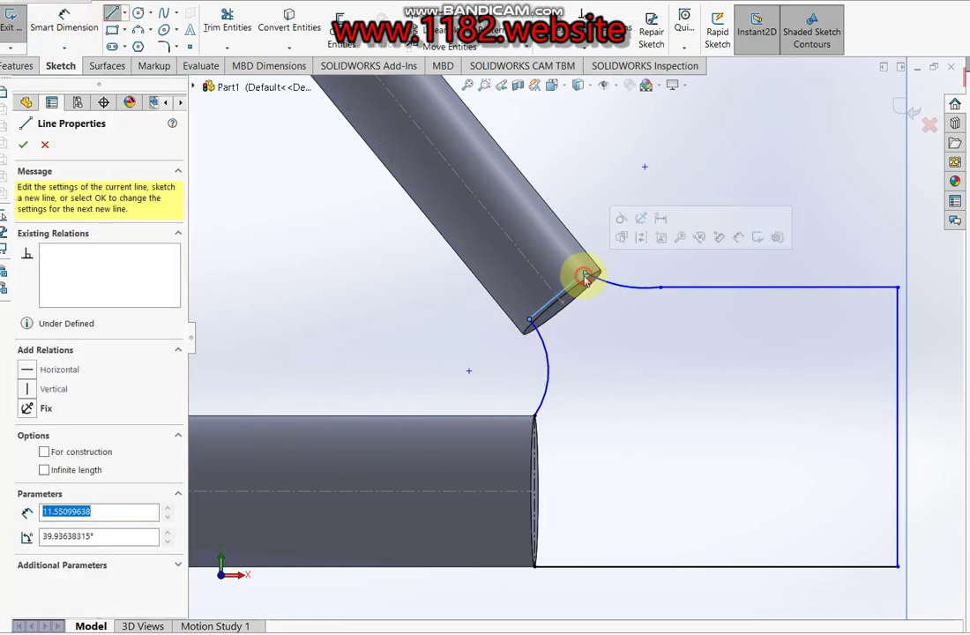
{"action": "scroll", "coordinate": [617, 326], "scroll_direction": "down", "scroll_amount": 2}
{"action": "key", "text": "Escape"}
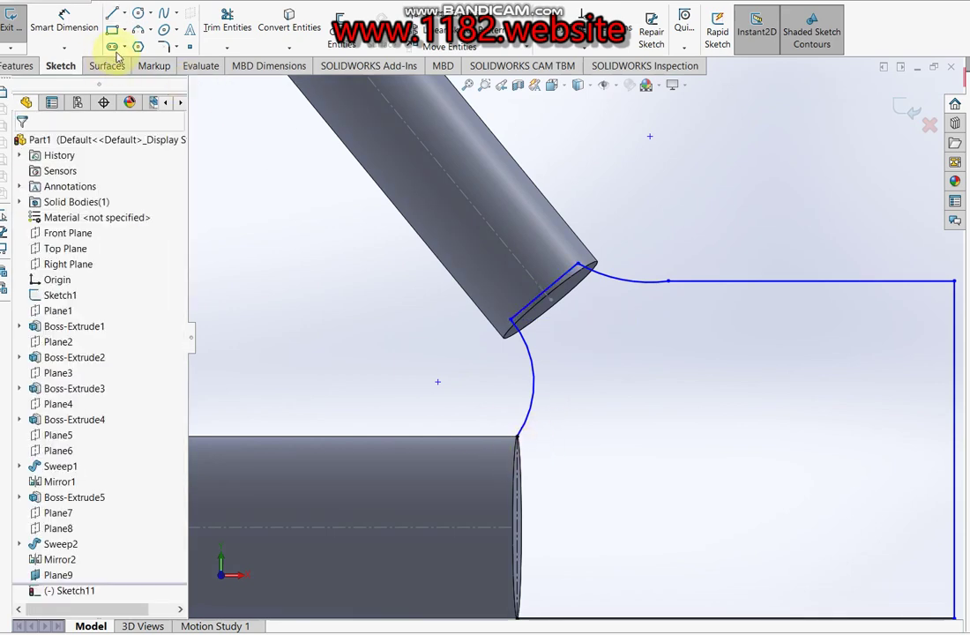
- Close the profile with a vertical line along the horizontal tube's end
{"action": "left_click", "coordinate": [111, 14]}
{"action": "left_click", "coordinate": [519, 438]}
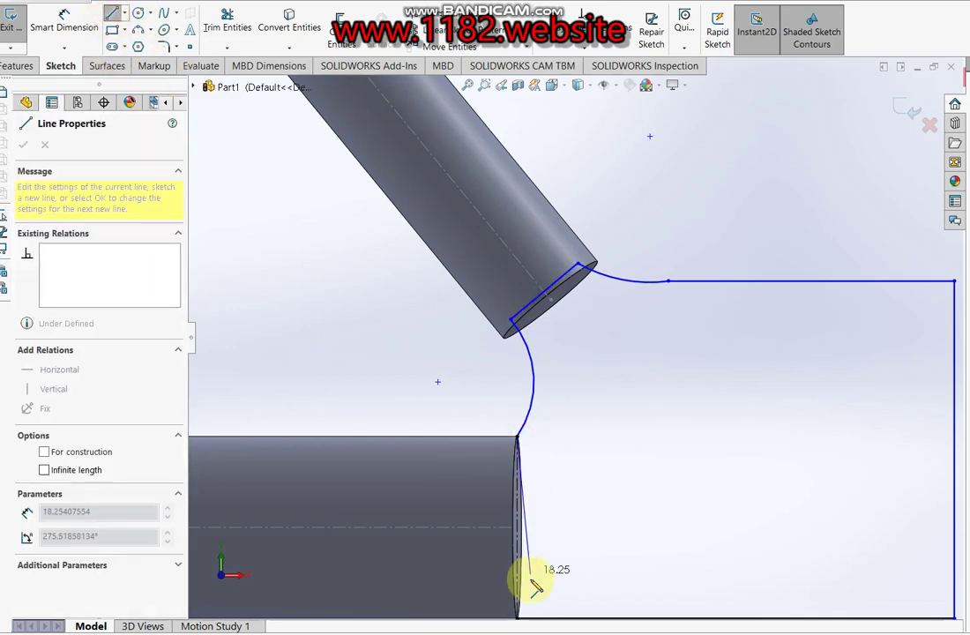
{"action": "left_click", "coordinate": [519, 617]}
{"action": "scroll", "coordinate": [556, 494], "scroll_direction": "up", "scroll_amount": 2}
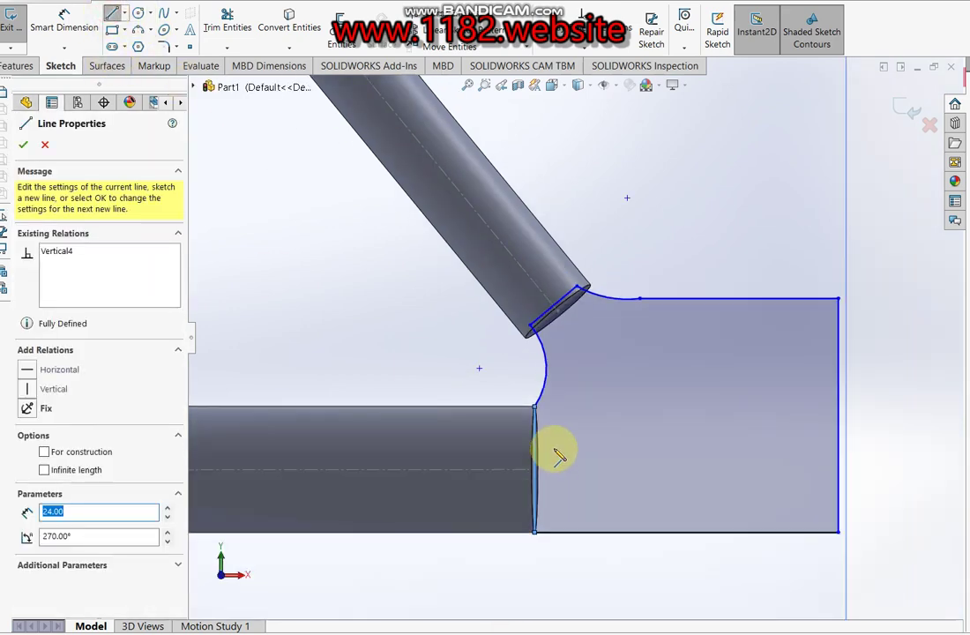
- Apply a 15 mm sketch fillet at the corner beside the angled tube
{"action": "left_click", "coordinate": [164, 48]}
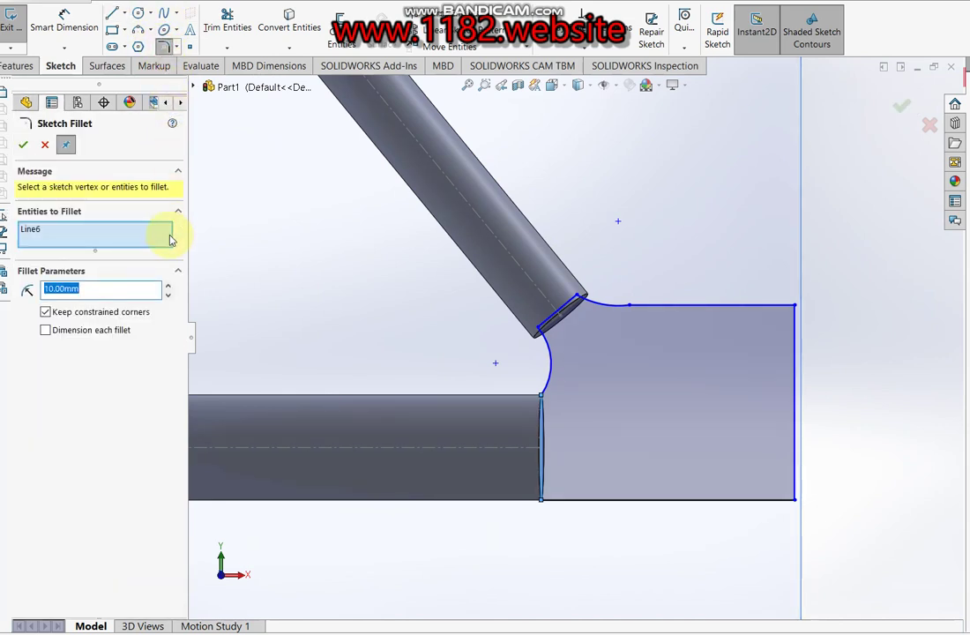
{"action": "type", "text": "15"}
{"action": "left_click", "coordinate": [769, 306]}
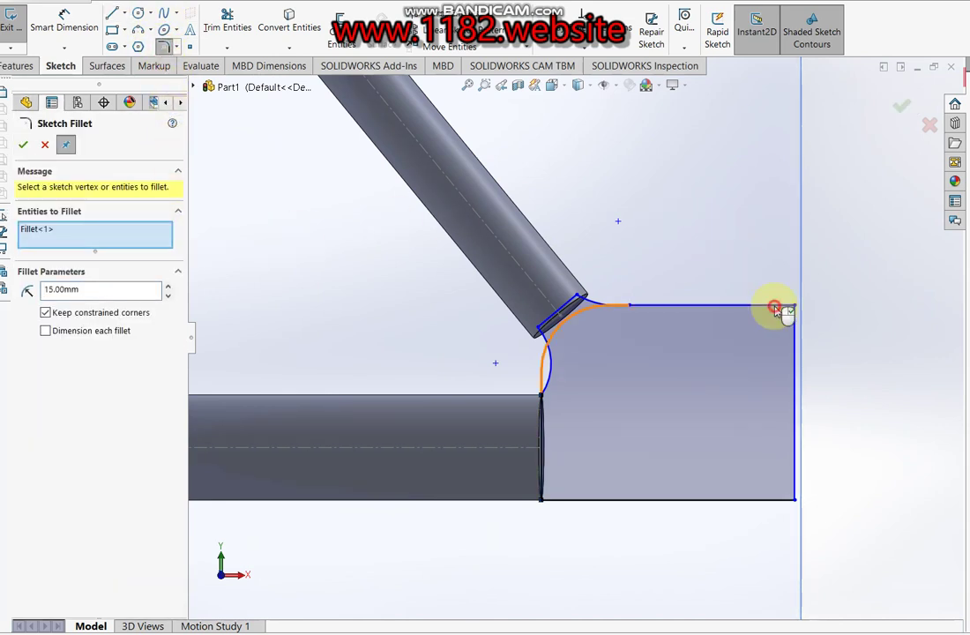
{"action": "left_click", "coordinate": [795, 346]}
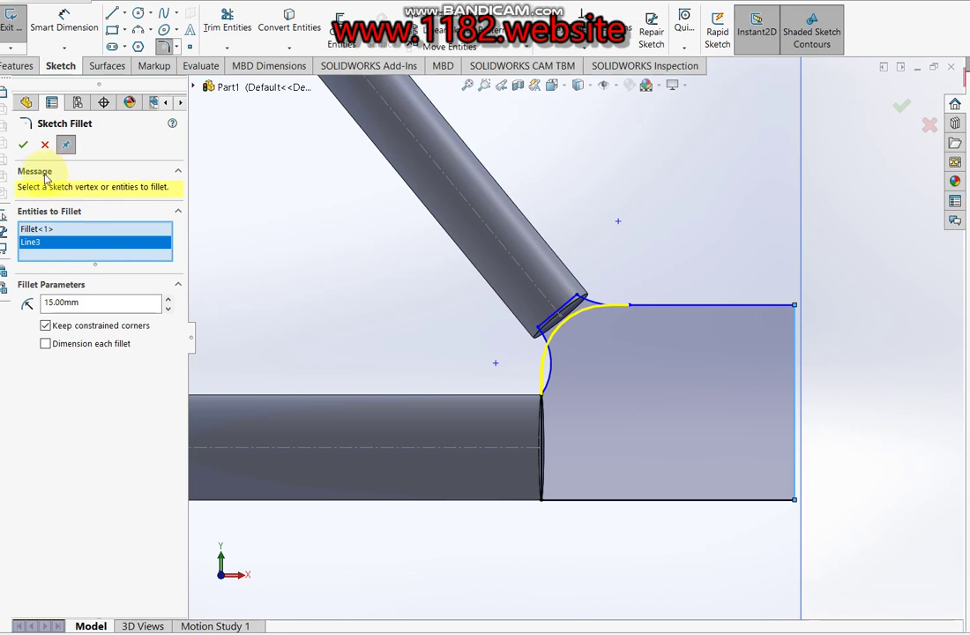
{"action": "left_click", "coordinate": [44, 147]}
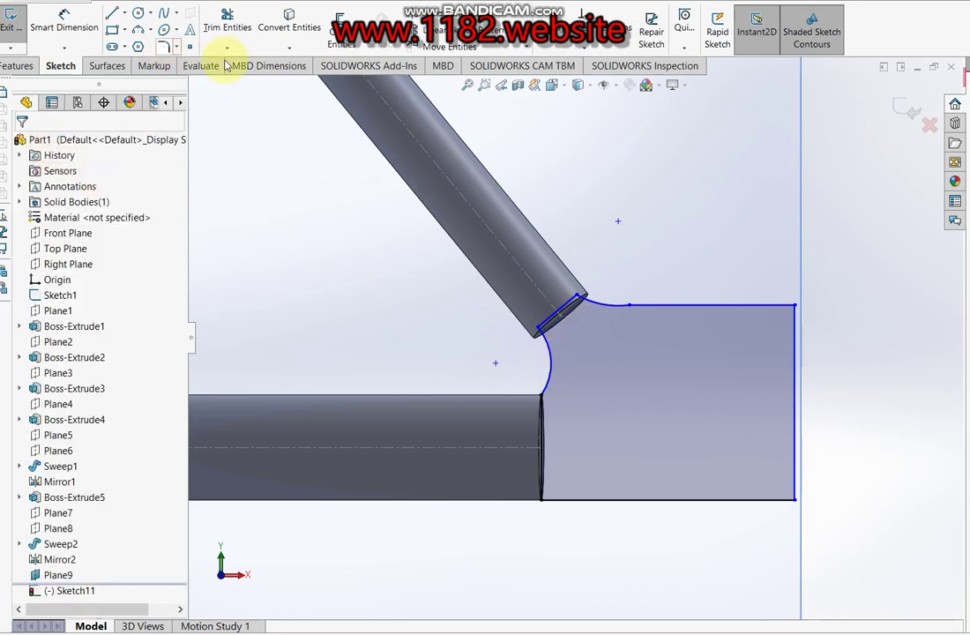
{"action": "left_click", "coordinate": [737, 188]}
- Round the profile's top-right and bottom-right corners with R15 fillets
{"action": "left_click", "coordinate": [165, 45]}
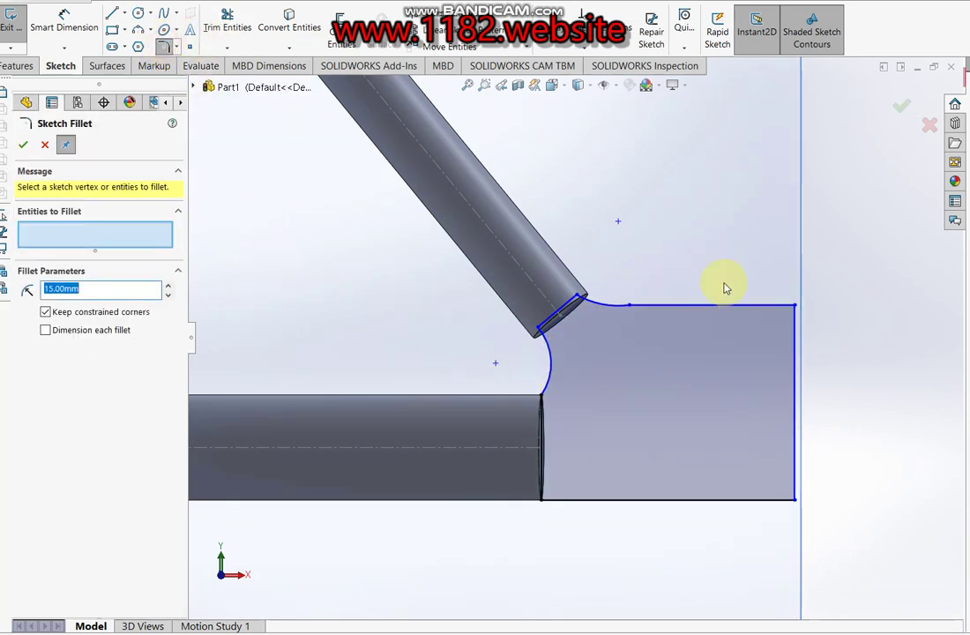
{"action": "left_click", "coordinate": [752, 307]}
{"action": "left_click", "coordinate": [796, 352]}
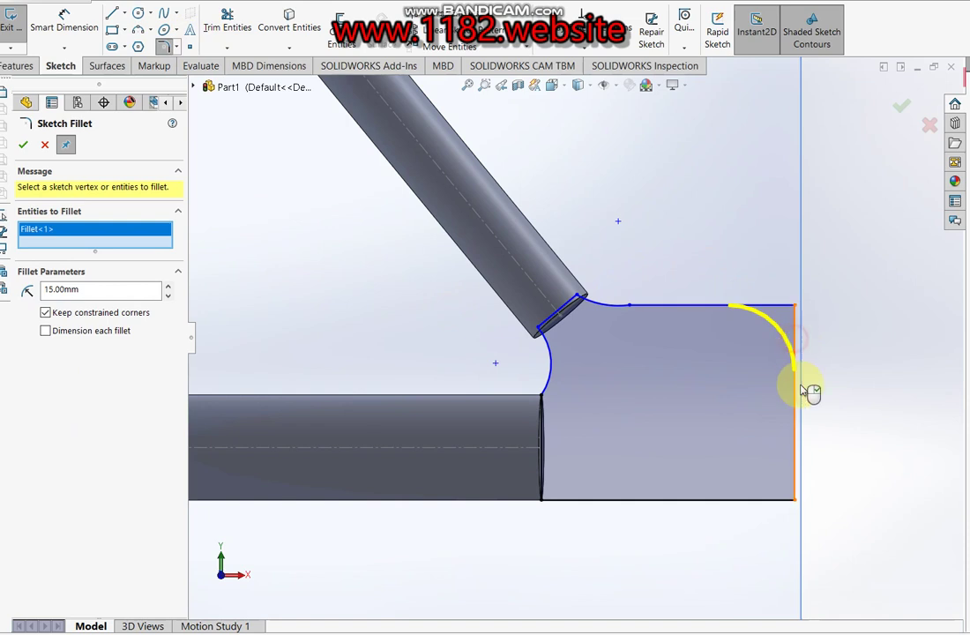
{"action": "left_click", "coordinate": [753, 499]}
{"action": "left_click", "coordinate": [795, 455]}
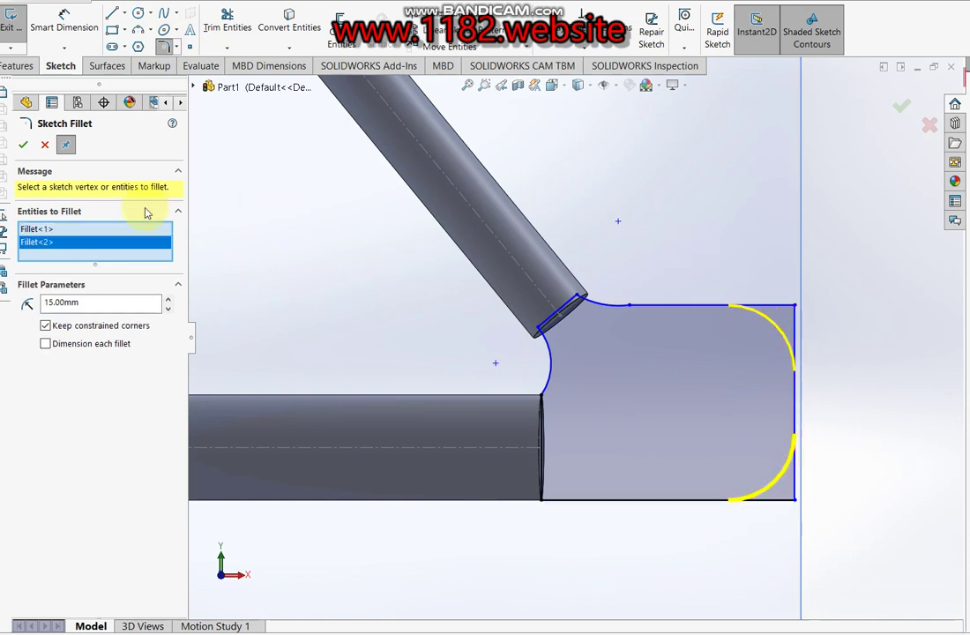
{"action": "left_click", "coordinate": [19, 147]}
- Draw a circle inside the profile and dimension its diameter to 15 mm
{"action": "left_click", "coordinate": [136, 15]}
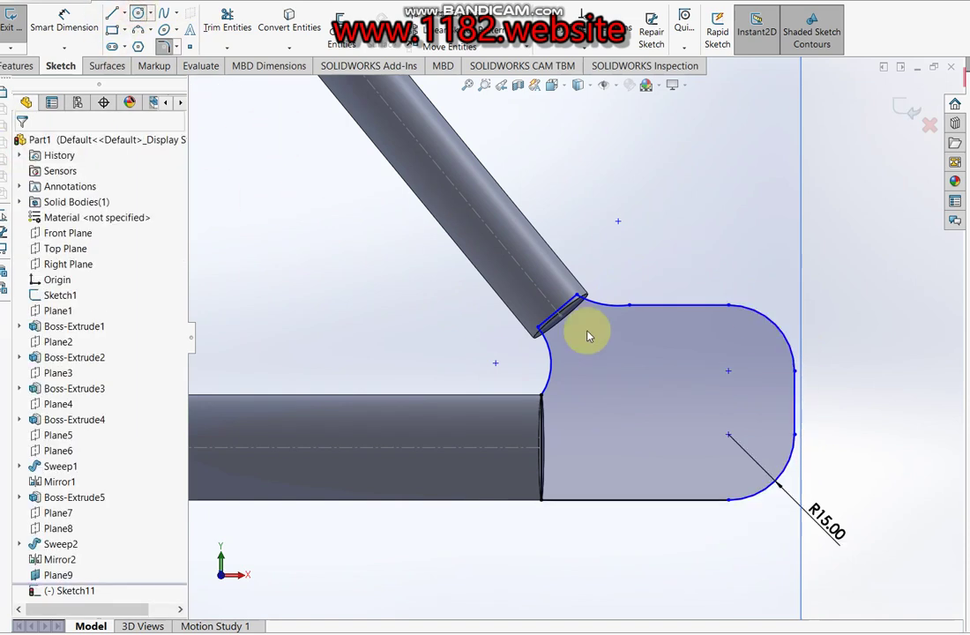
{"action": "left_click", "coordinate": [673, 399]}
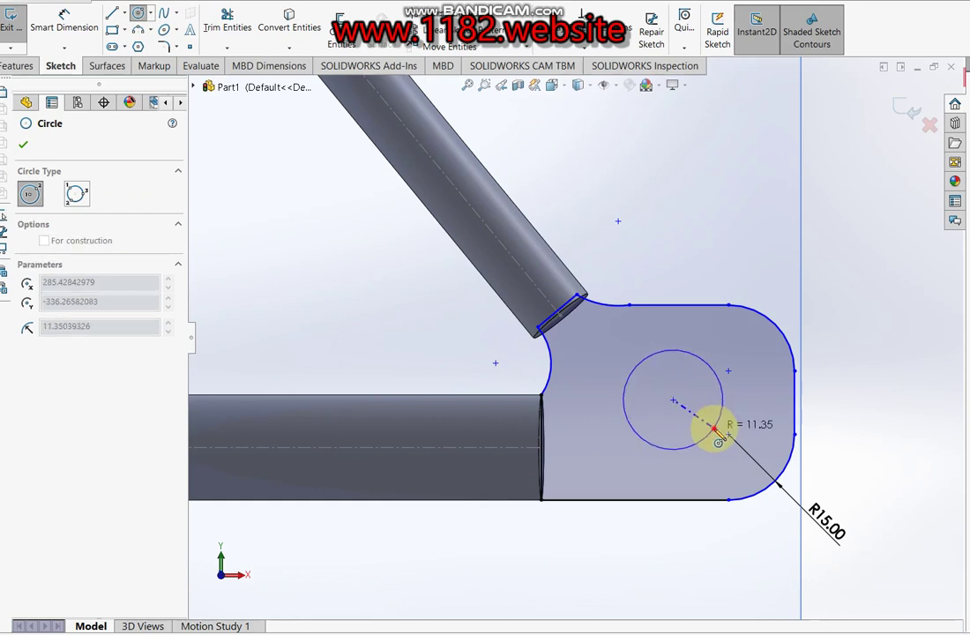
{"action": "left_click", "coordinate": [715, 427]}
{"action": "left_click", "coordinate": [64, 22]}
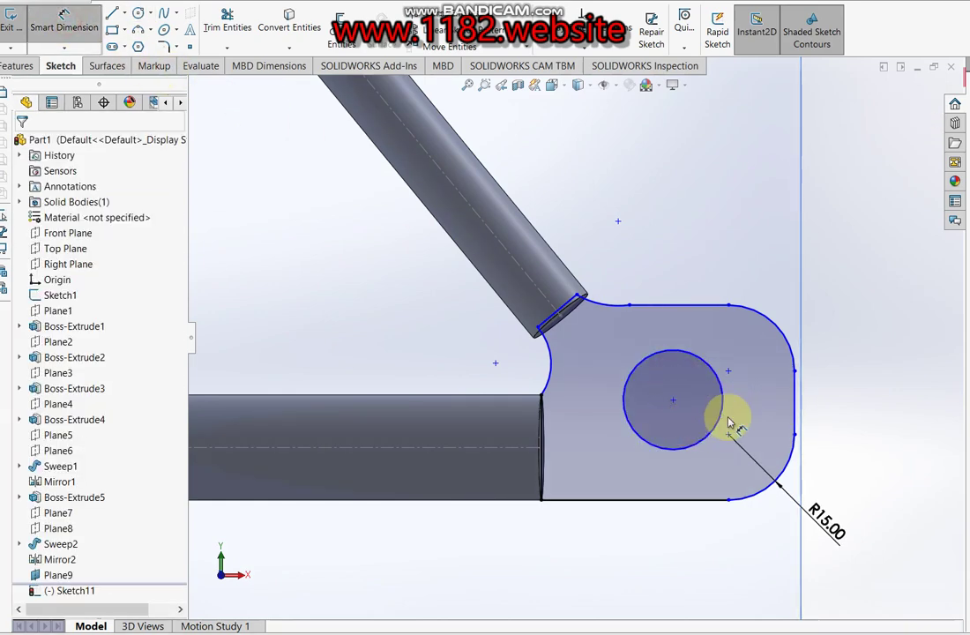
{"action": "left_click", "coordinate": [719, 422]}
{"action": "left_click", "coordinate": [833, 401]}
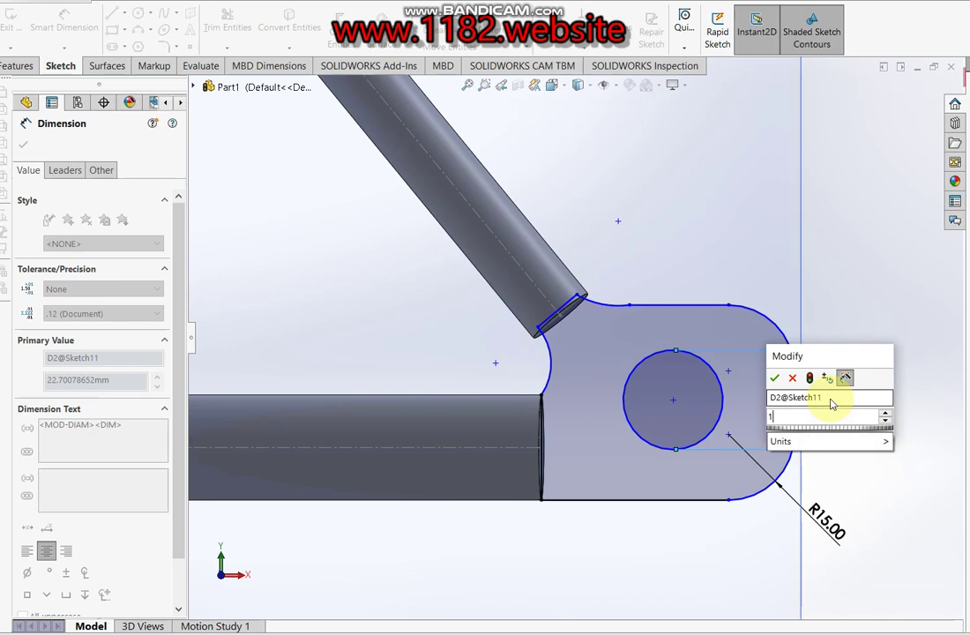
{"action": "key", "text": "Return"}
{"action": "left_click", "coordinate": [909, 109]}
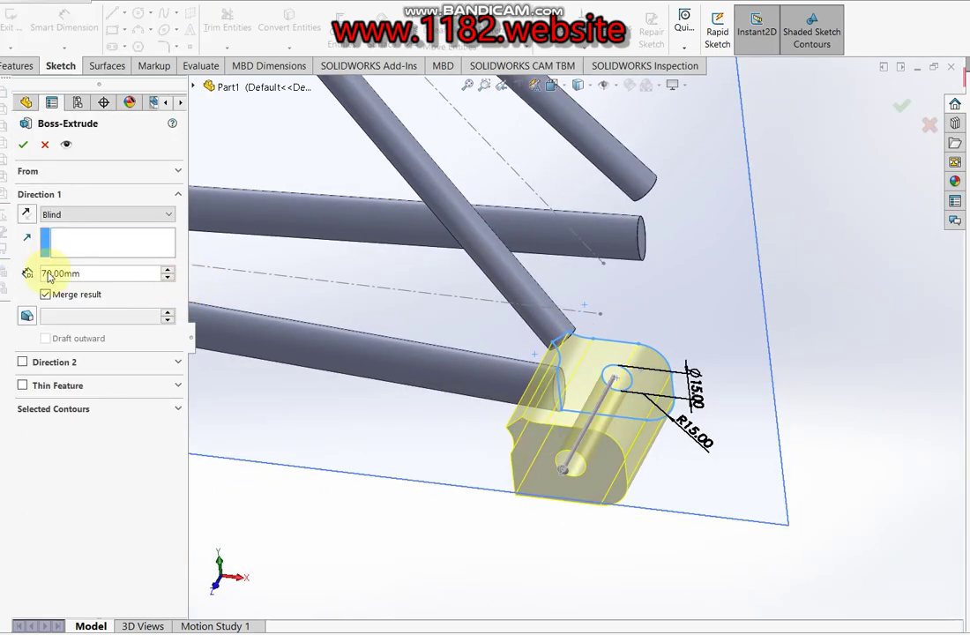
- Extrude the dropout tab sketch 7 mm mid-plane as Boss-Extrude6
{"action": "left_click", "coordinate": [99, 216]}
{"action": "left_click", "coordinate": [88, 300]}
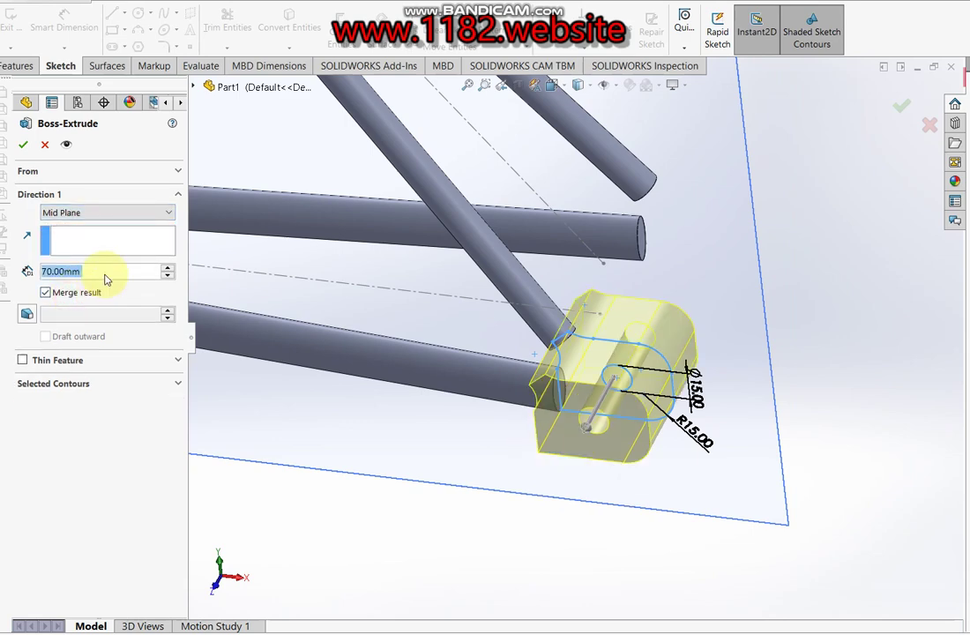
{"action": "type", "text": "7"}
{"action": "key", "text": "Return"}
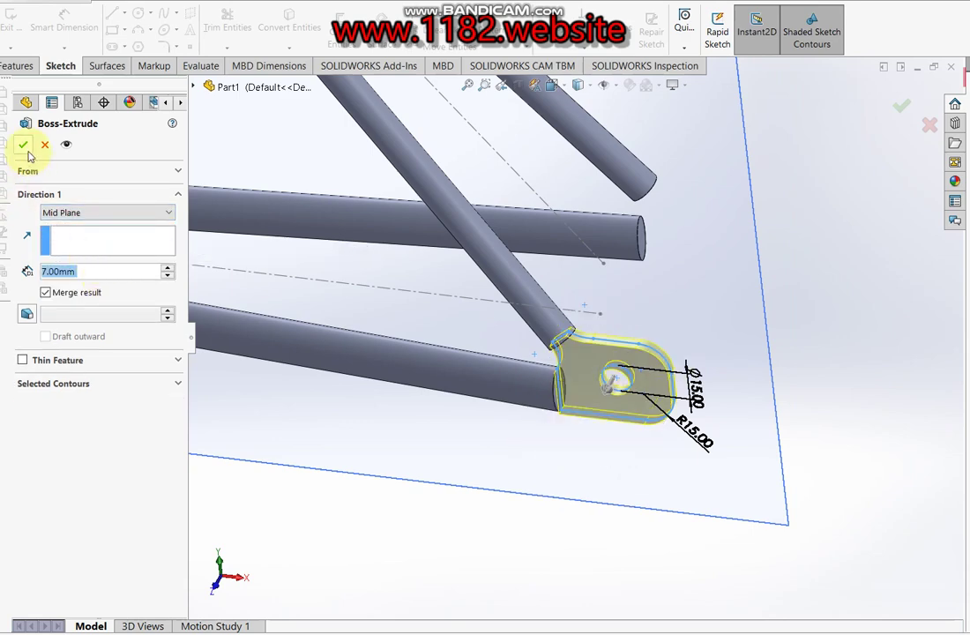
{"action": "left_click", "coordinate": [24, 146]}
{"action": "mouse_move", "coordinate": [325, 289]}
{"action": "middle_mouse_down"}
{"action": "mouse_move", "coordinate": [500, 317]}
{"action": "mouse_move", "coordinate": [538, 277]}
{"action": "mouse_move", "coordinate": [679, 319]}
{"action": "middle_mouse_up"}
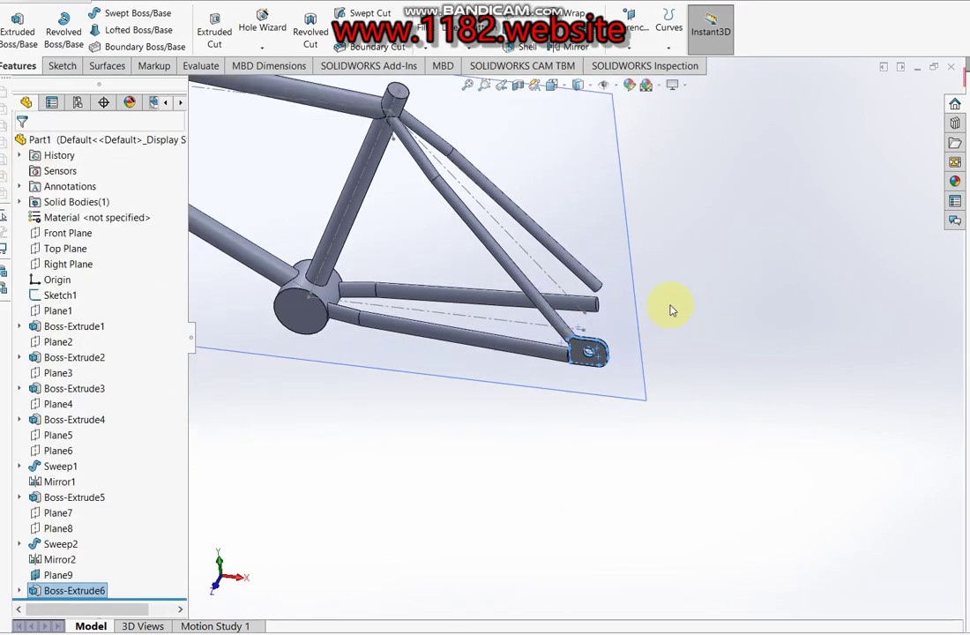
{"action": "scroll", "coordinate": [600, 336], "scroll_direction": "down", "scroll_amount": 3}
- Mirror Boss-Extrude6 across the Front Plane to create the opposite dropout tab
{"action": "left_click", "coordinate": [79, 237]}
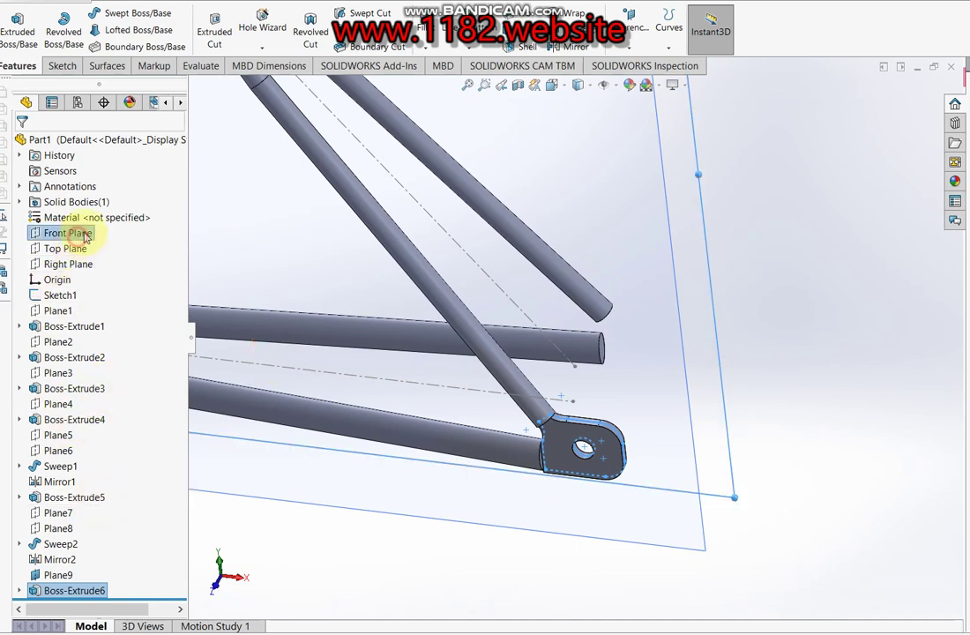
{"action": "left_click", "coordinate": [560, 49]}
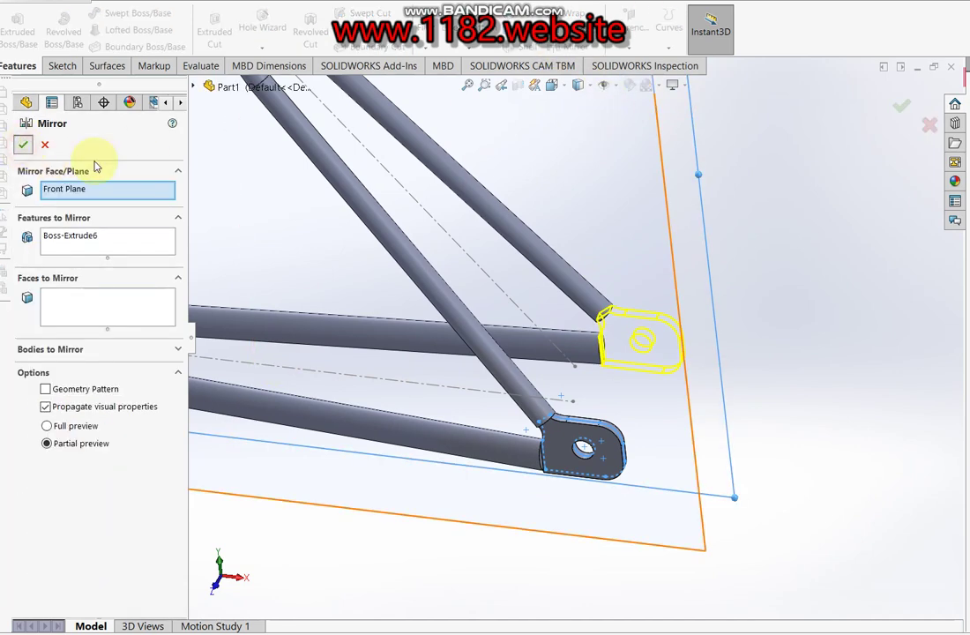
{"action": "left_click", "coordinate": [42, 148]}
{"action": "scroll", "coordinate": [628, 394], "scroll_direction": "up", "scroll_amount": 2}
{"action": "scroll", "coordinate": [368, 289], "scroll_direction": "up", "scroll_amount": 4}
{"action": "scroll", "coordinate": [350, 262], "scroll_direction": "down", "scroll_amount": 2}
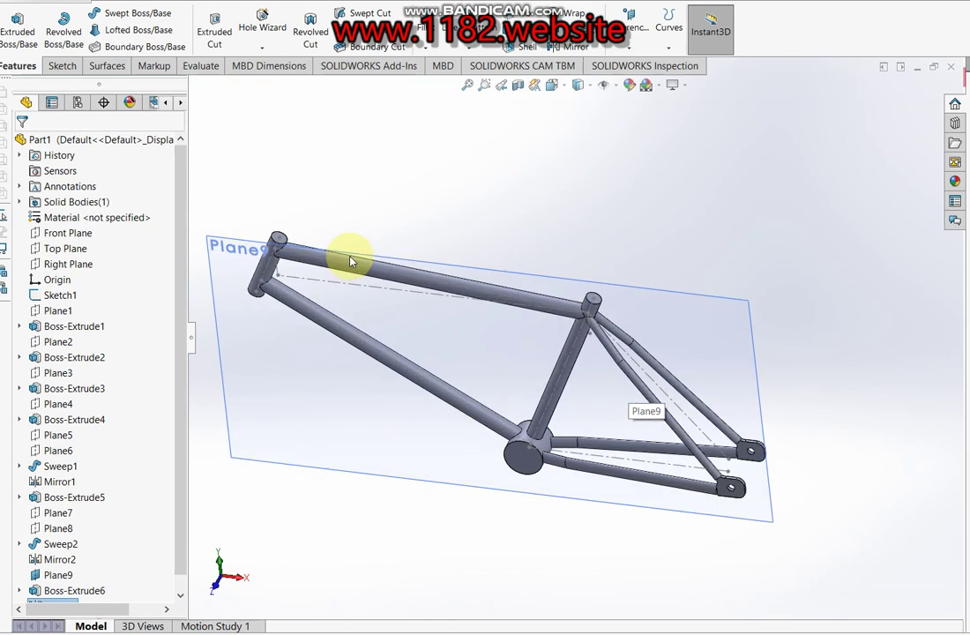
{"action": "left_click", "coordinate": [465, 366]}
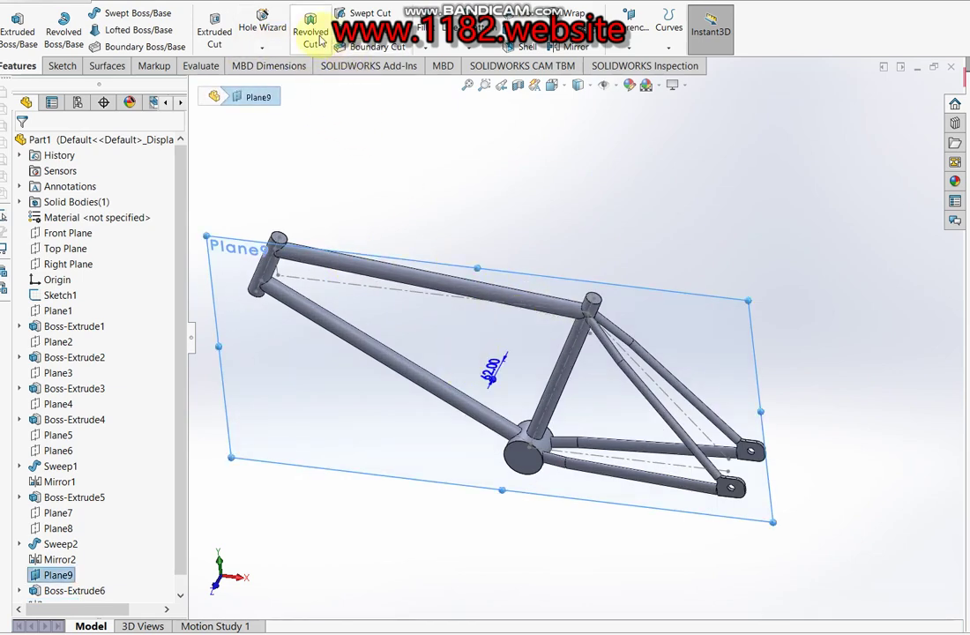
- Start the Shell feature and cancel it without changes
{"action": "left_click", "coordinate": [524, 49]}
{"action": "left_click", "coordinate": [24, 143]}
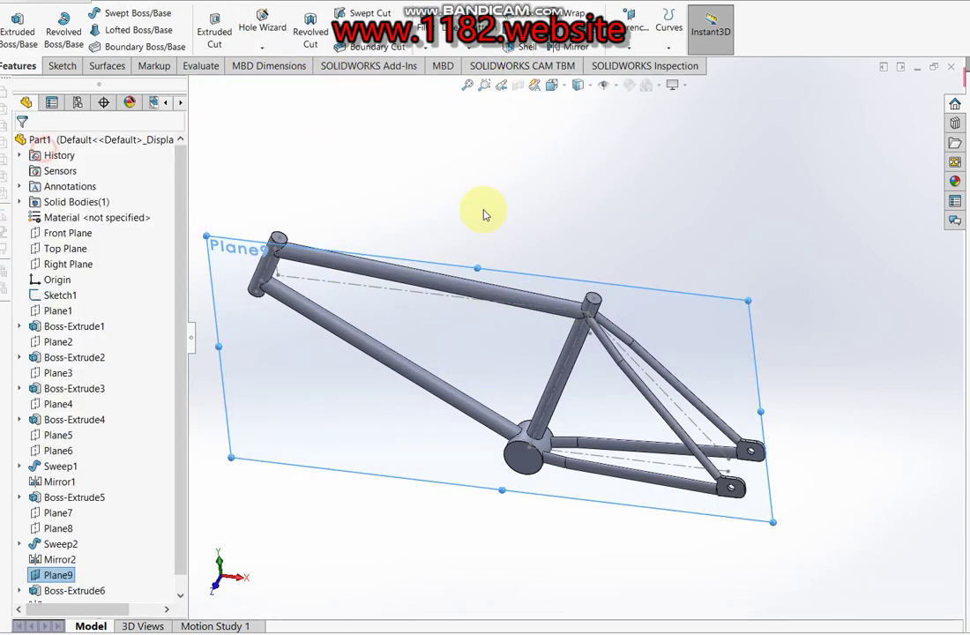
{"action": "scroll", "coordinate": [71, 529], "scroll_direction": "down", "scroll_amount": 1}
- Hide Plane9 and the Sketch1 layout lines from the model view
{"action": "right_click", "coordinate": [58, 560]}
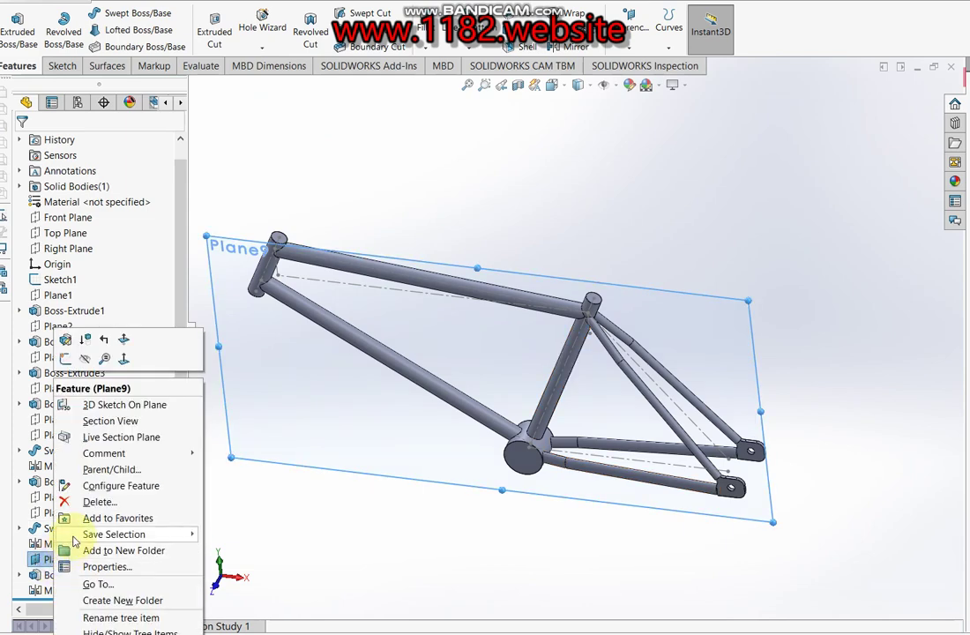
{"action": "left_click", "coordinate": [85, 355]}
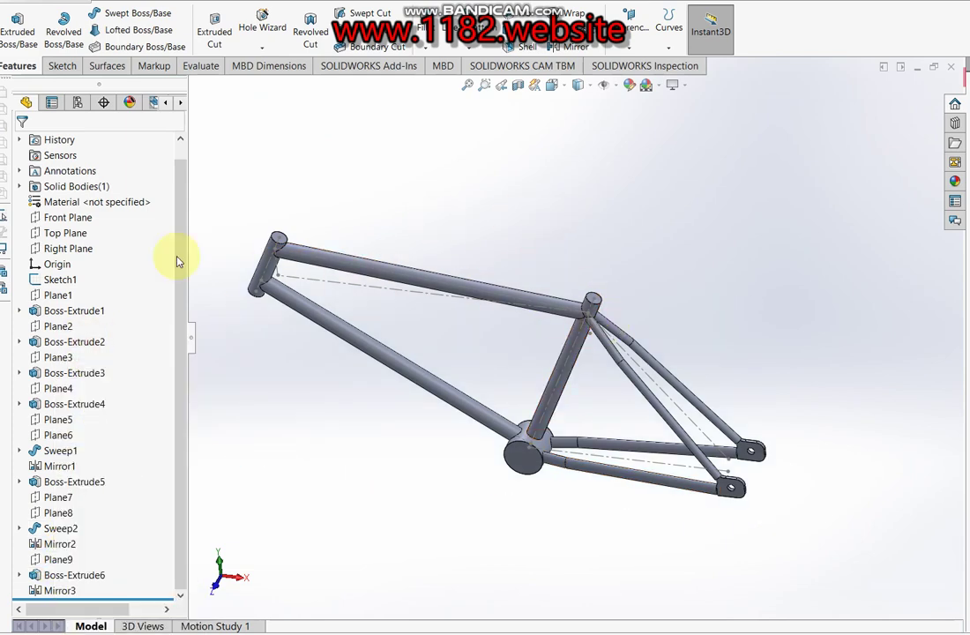
{"action": "right_click", "coordinate": [60, 281]}
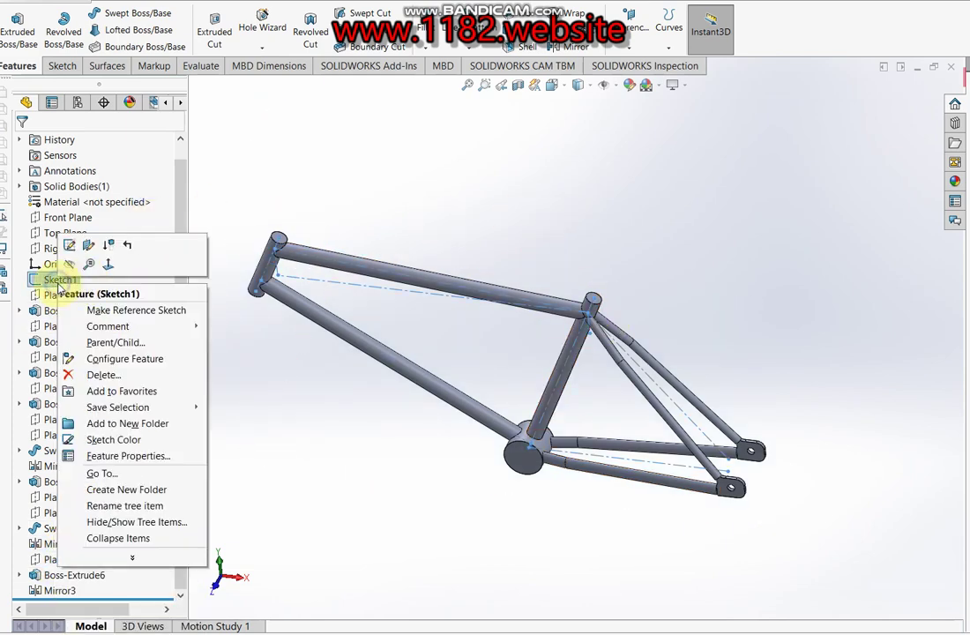
{"action": "left_click", "coordinate": [77, 268]}
{"action": "scroll", "coordinate": [565, 338], "scroll_direction": "down", "scroll_amount": 2}
{"action": "scroll", "coordinate": [549, 399], "scroll_direction": "down", "scroll_amount": 1}
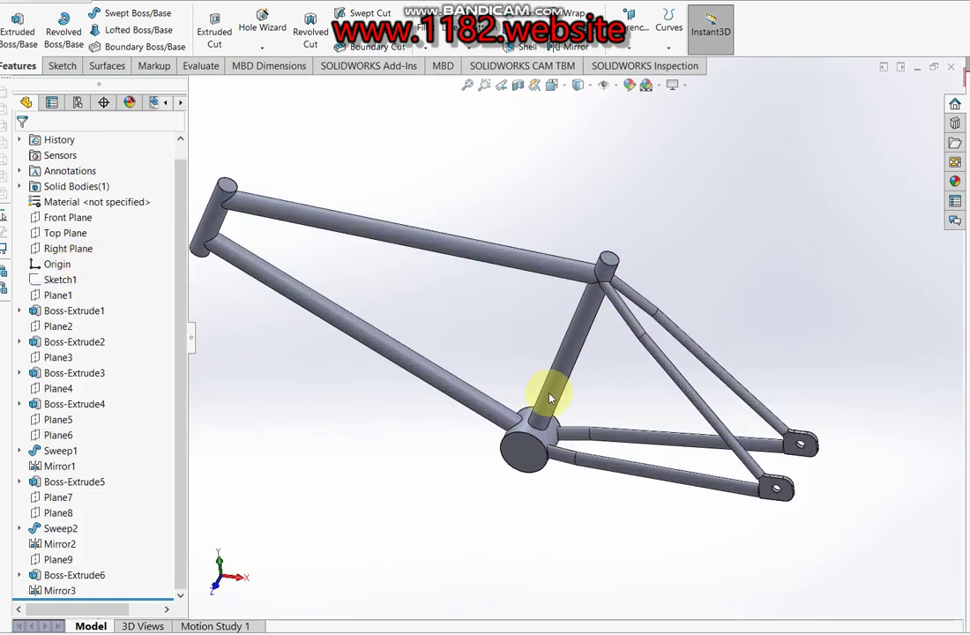
{"action": "left_click", "coordinate": [511, 51]}
{"action": "type", "text": "2.00mm"}
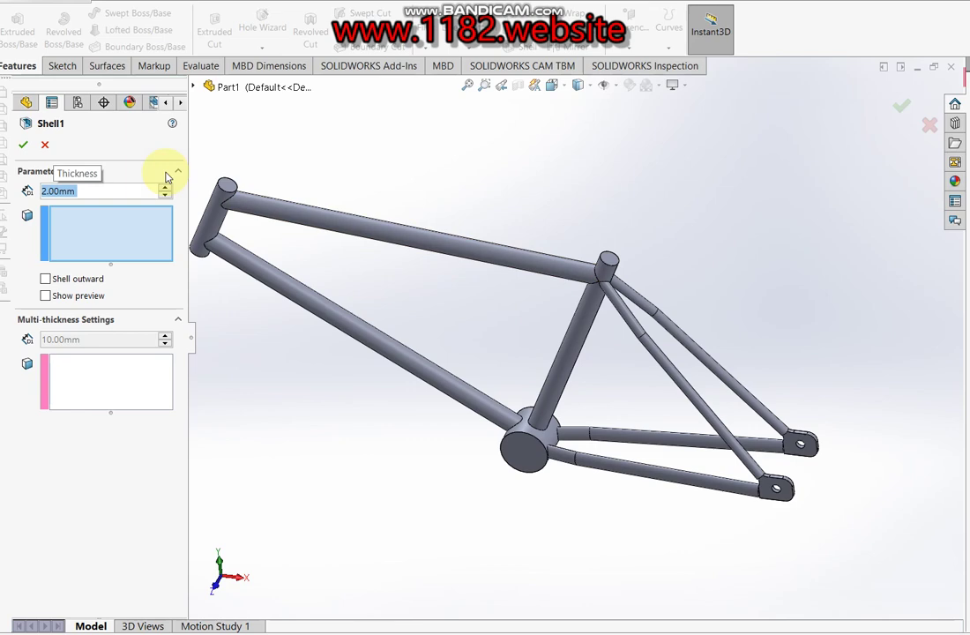
{"action": "left_click", "coordinate": [227, 185]}
{"action": "left_click", "coordinate": [615, 267]}
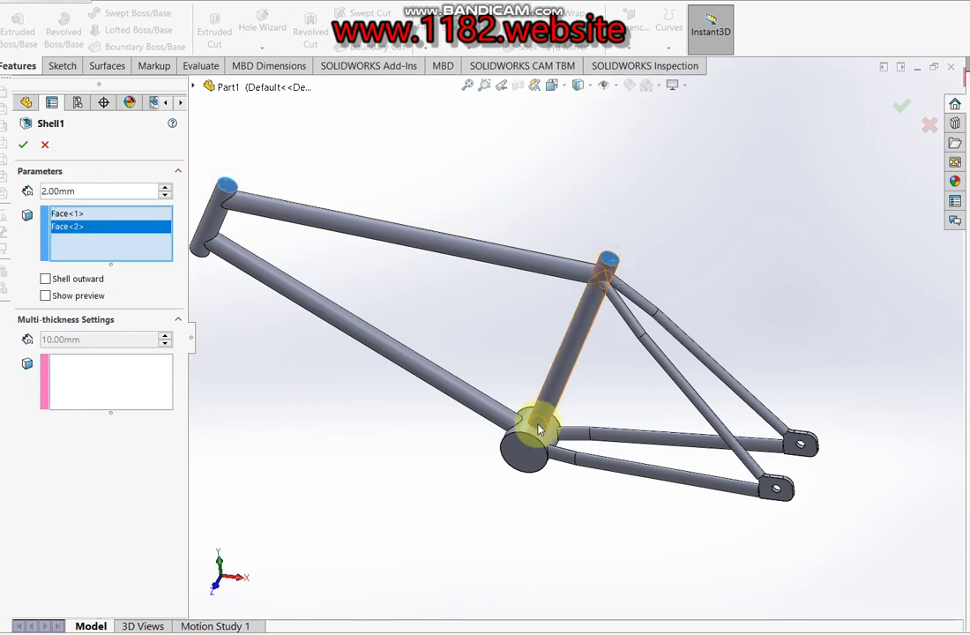
{"action": "left_click", "coordinate": [524, 448]}
{"action": "middle_click_drag", "start_coordinate": [524, 450], "coordinate": [434, 502]}
{"action": "left_click", "coordinate": [585, 411]}
{"action": "mouse_move", "coordinate": [585, 413]}
{"action": "middle_mouse_down"}
{"action": "mouse_move", "coordinate": [621, 432]}
{"action": "mouse_move", "coordinate": [494, 241]}
{"action": "middle_mouse_up"}
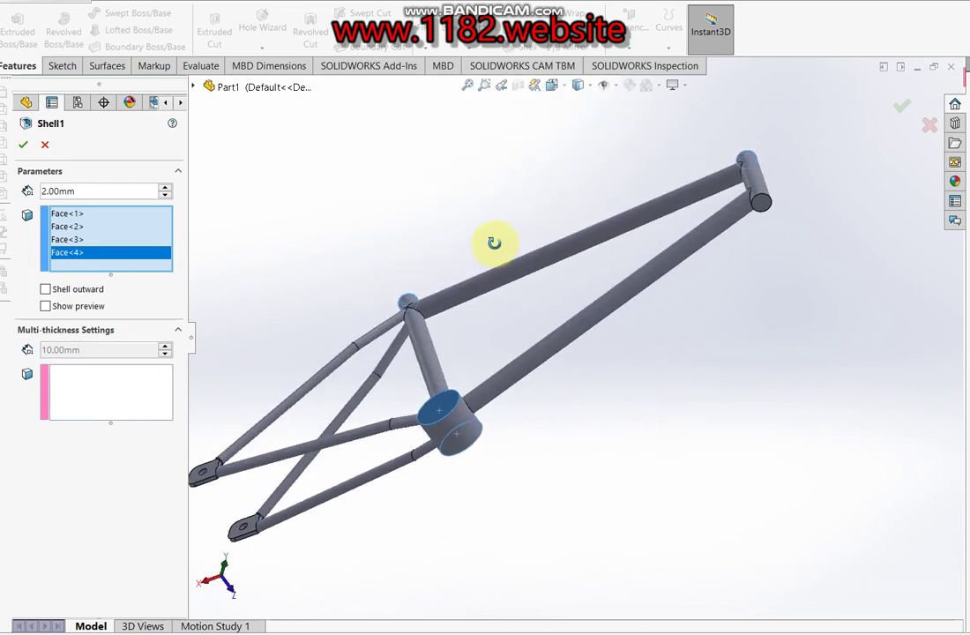
{"action": "left_click", "coordinate": [773, 199]}
{"action": "mouse_move", "coordinate": [780, 232]}
{"action": "middle_mouse_down"}
{"action": "mouse_move", "coordinate": [692, 371]}
{"action": "mouse_move", "coordinate": [915, 405]}
{"action": "middle_mouse_up"}
{"action": "scroll", "coordinate": [215, 256], "scroll_direction": "down", "scroll_amount": 3}
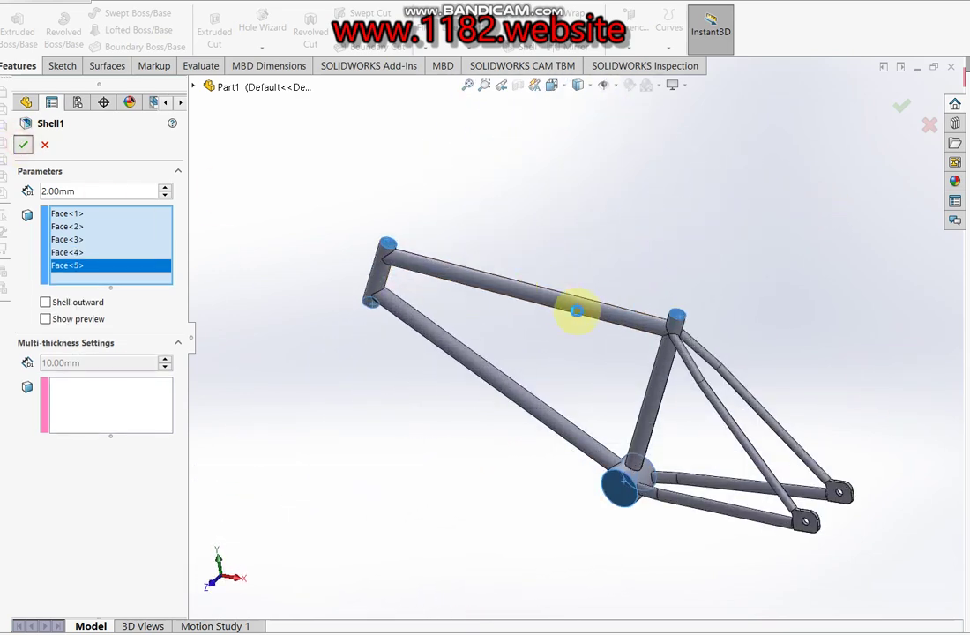
{"action": "key", "text": "Return"}
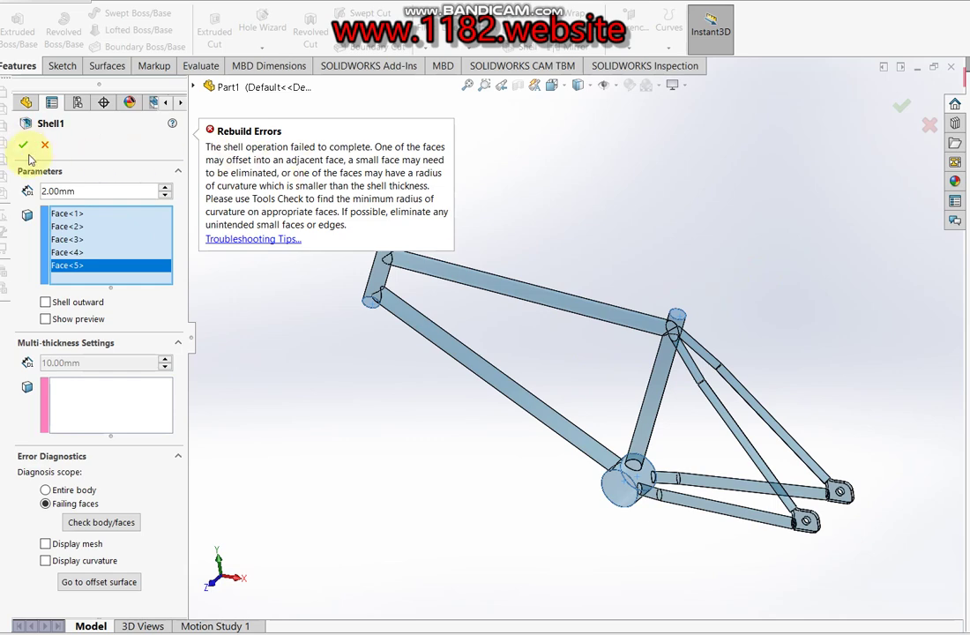
{"action": "left_click", "coordinate": [23, 146]}
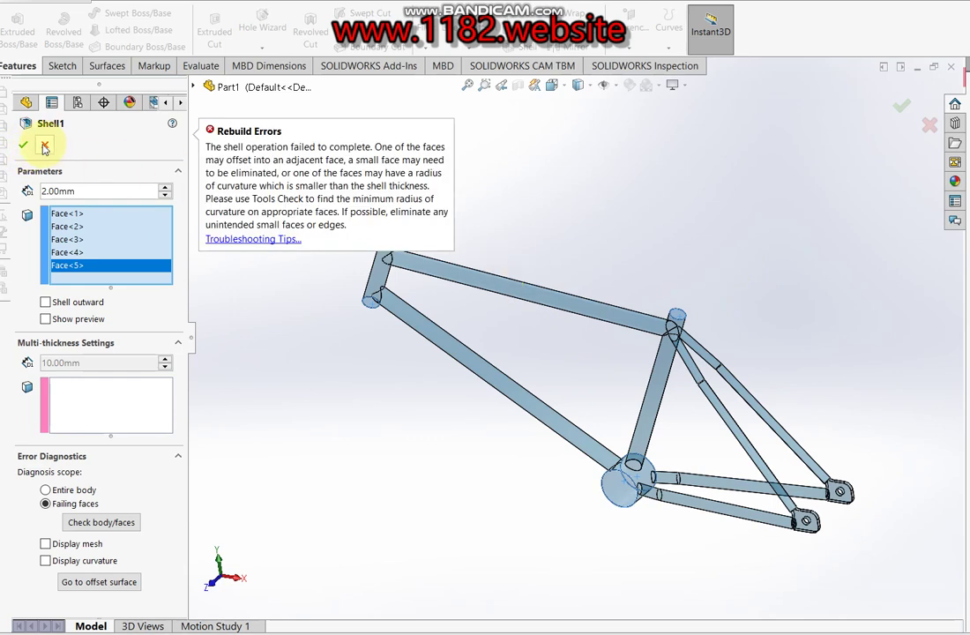
{"action": "right_click", "coordinate": [80, 266]}
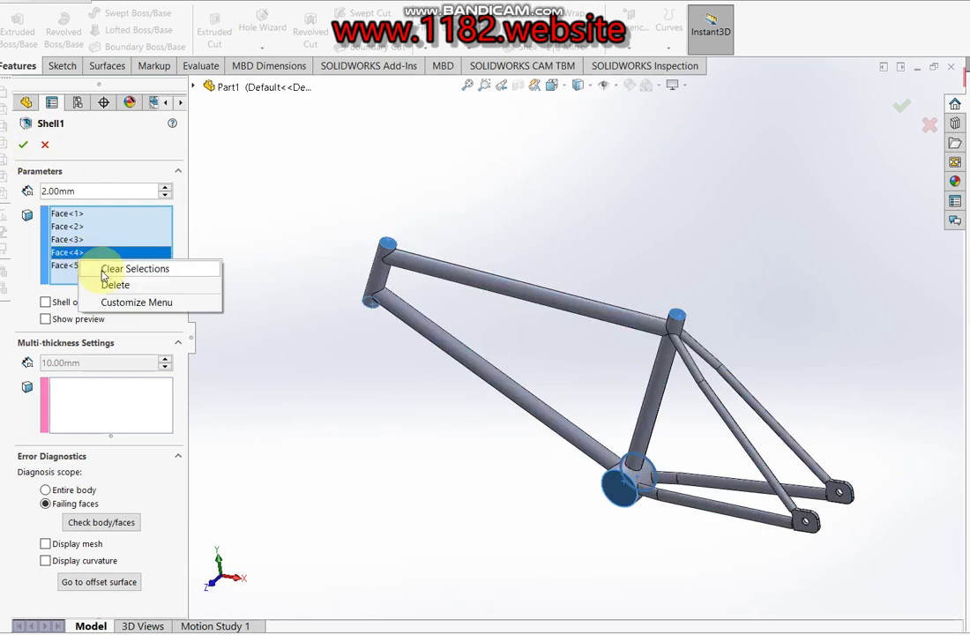
{"action": "left_click", "coordinate": [132, 266]}
{"action": "scroll", "coordinate": [727, 342], "scroll_direction": "down", "scroll_amount": 3}
{"action": "scroll", "coordinate": [726, 342], "scroll_direction": "down", "scroll_amount": 1}
{"action": "left_click", "coordinate": [615, 302]}
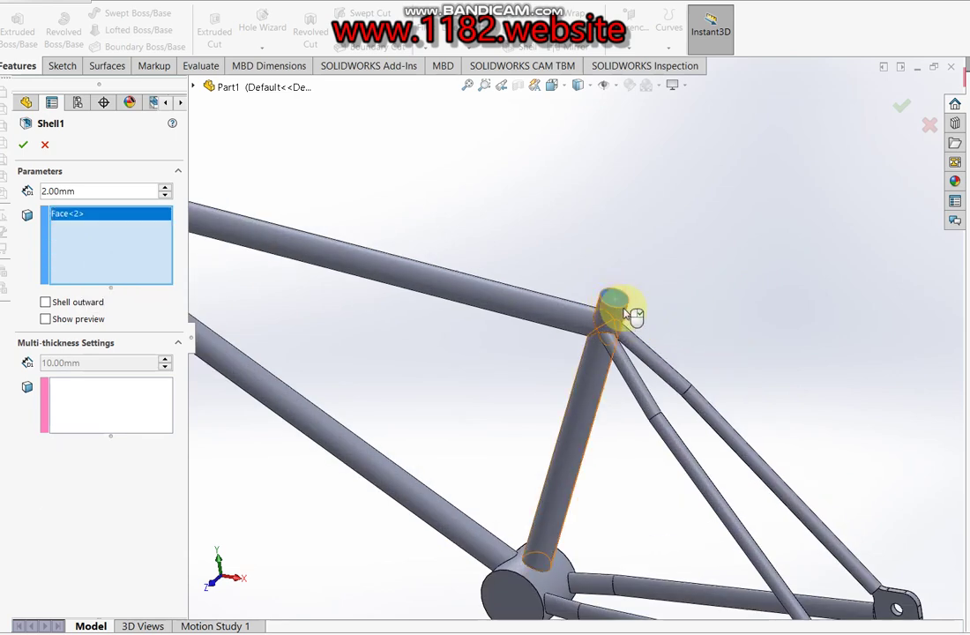
{"action": "scroll", "coordinate": [633, 316], "scroll_direction": "up", "scroll_amount": 3}
{"action": "scroll", "coordinate": [325, 238], "scroll_direction": "down", "scroll_amount": 3}
{"action": "left_click", "coordinate": [432, 269]}
{"action": "middle_click_drag", "start_coordinate": [434, 279], "coordinate": [550, 191]}
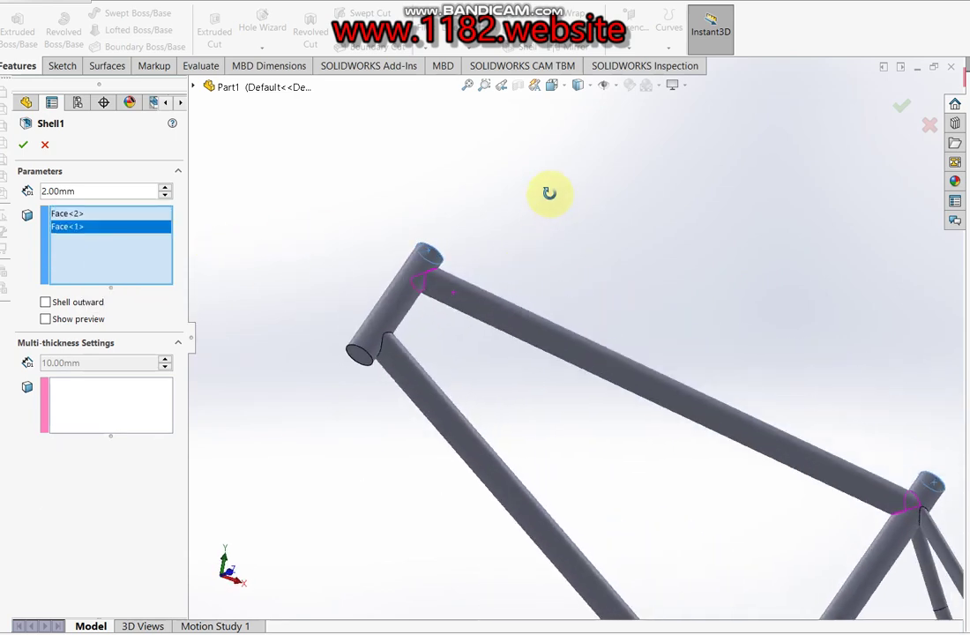
{"action": "left_click", "coordinate": [362, 350]}
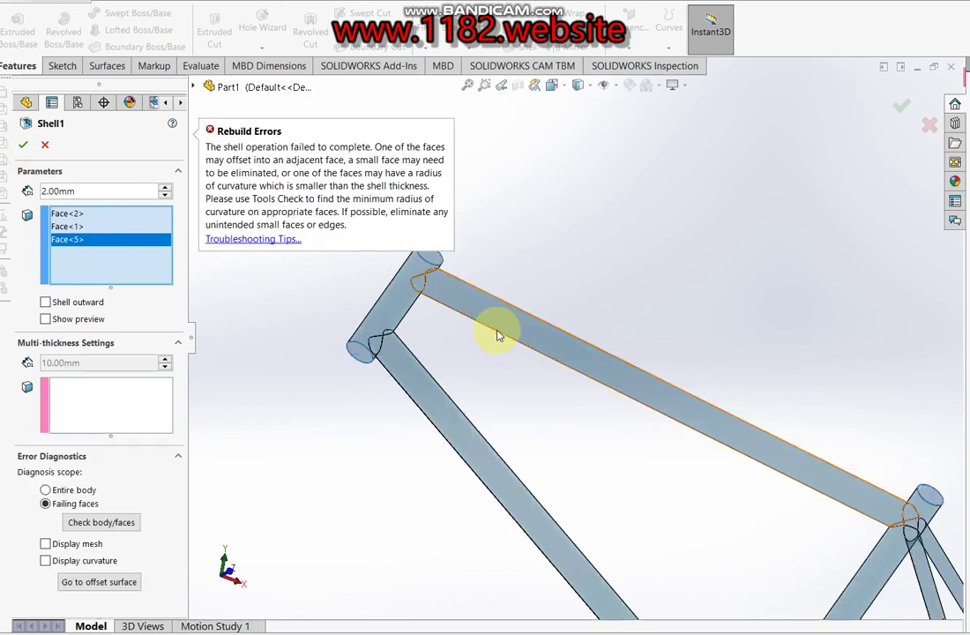
{"action": "left_click", "coordinate": [45, 144]}
{"action": "scroll", "coordinate": [474, 363], "scroll_direction": "up", "scroll_amount": 3}
{"action": "mouse_move", "coordinate": [494, 353]}
{"action": "middle_mouse_down"}
{"action": "mouse_move", "coordinate": [609, 373]}
{"action": "mouse_move", "coordinate": [668, 496]}
{"action": "mouse_move", "coordinate": [664, 523]}
{"action": "middle_mouse_up"}
{"action": "scroll", "coordinate": [737, 412], "scroll_direction": "down", "scroll_amount": 2}
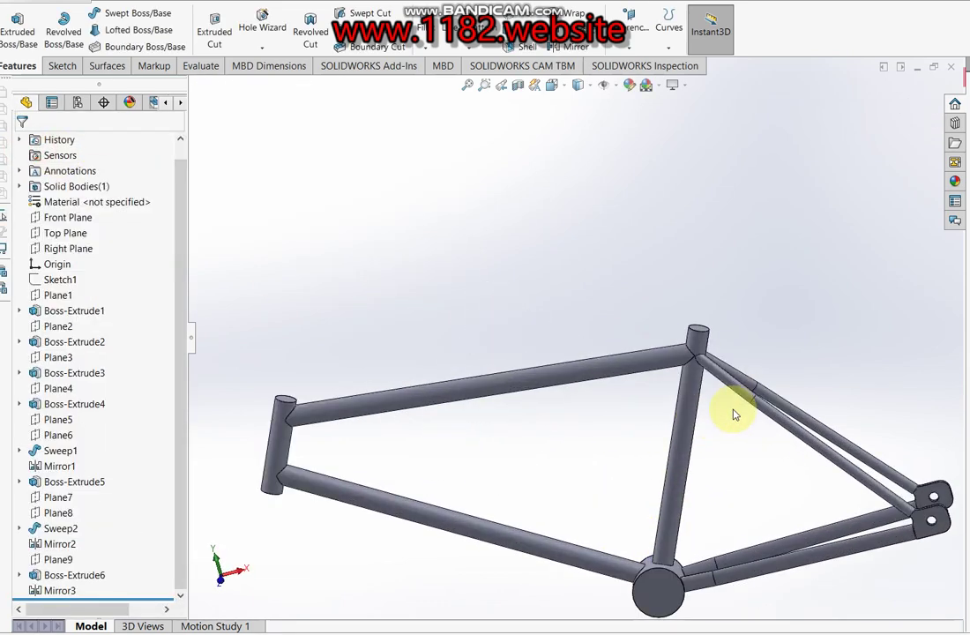
- Start a sketch on the top face of the seat tube
{"action": "scroll", "coordinate": [691, 319], "scroll_direction": "down", "scroll_amount": 3}
{"action": "middle_click_drag", "start_coordinate": [686, 313], "coordinate": [682, 319]}
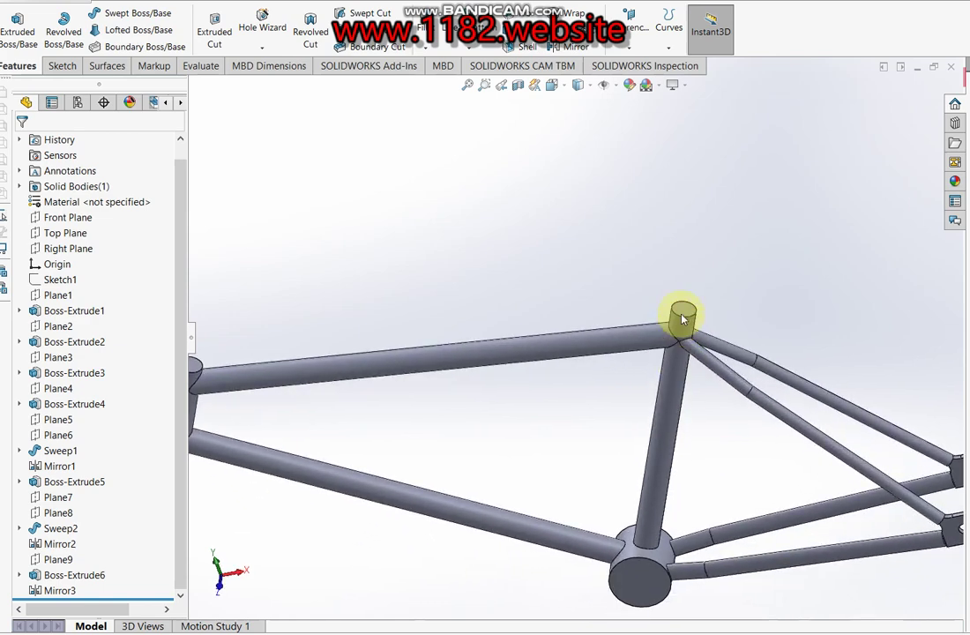
{"action": "left_click", "coordinate": [682, 319]}
{"action": "left_click", "coordinate": [222, 33]}
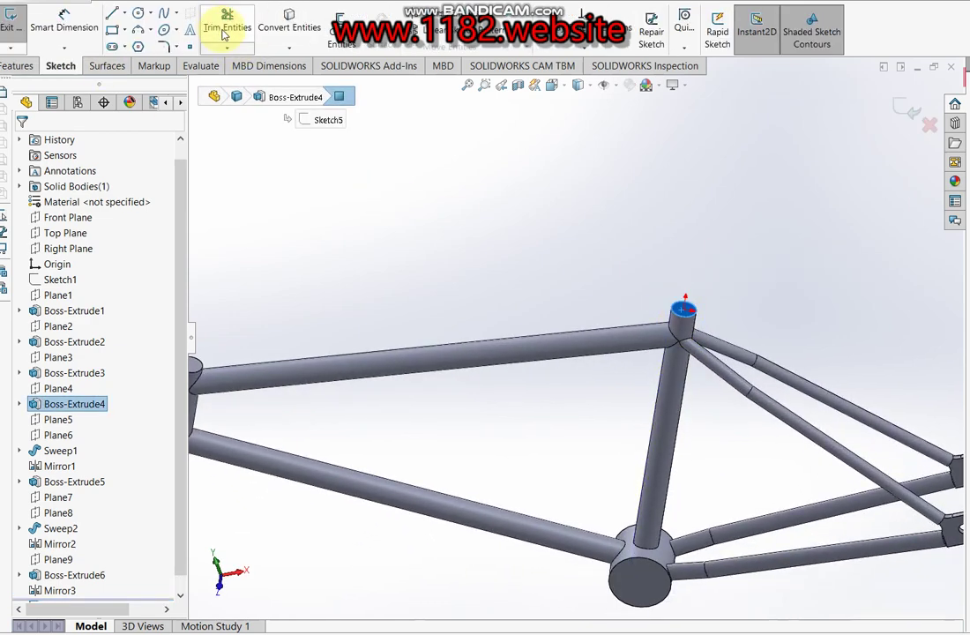
{"action": "scroll", "coordinate": [635, 339], "scroll_direction": "down", "scroll_amount": 3}
{"action": "scroll", "coordinate": [635, 339], "scroll_direction": "down", "scroll_amount": 2}
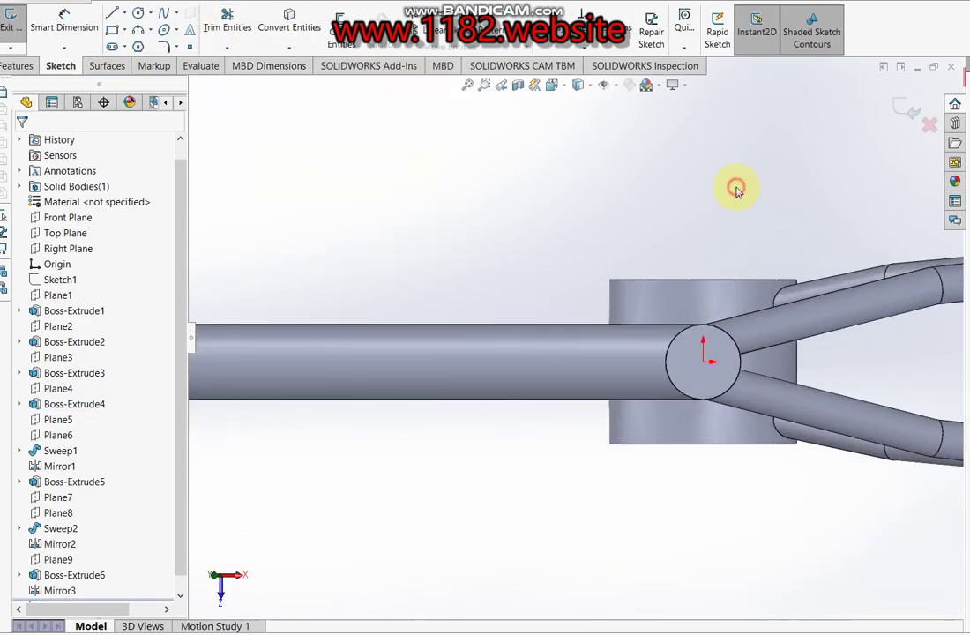
- Draw a circle centred on the tube origin and dimension it Ø20 mm
{"action": "left_click", "coordinate": [138, 19]}
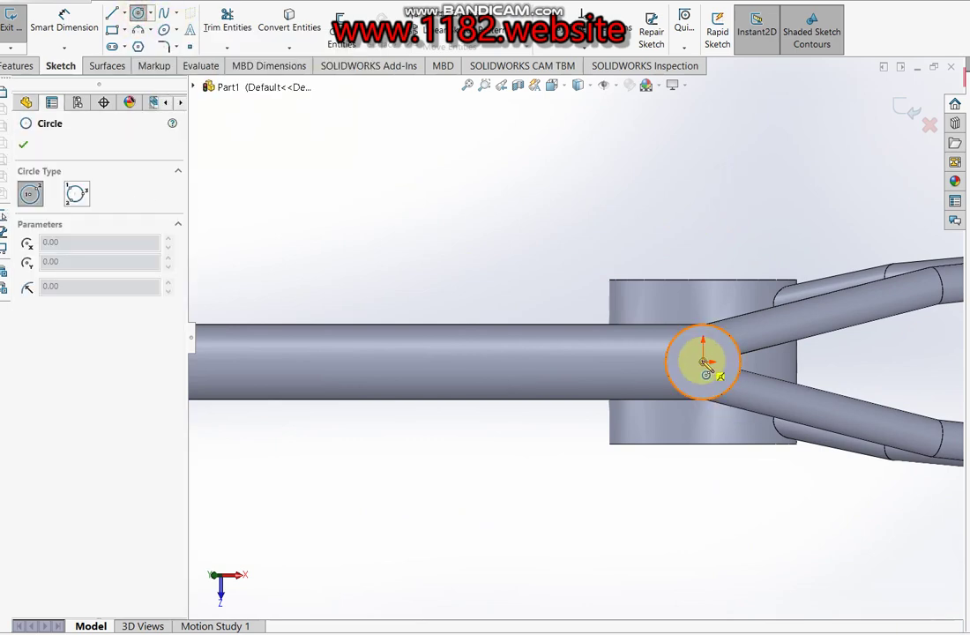
{"action": "left_click", "coordinate": [703, 361]}
{"action": "left_click", "coordinate": [721, 377]}
{"action": "left_click", "coordinate": [63, 16]}
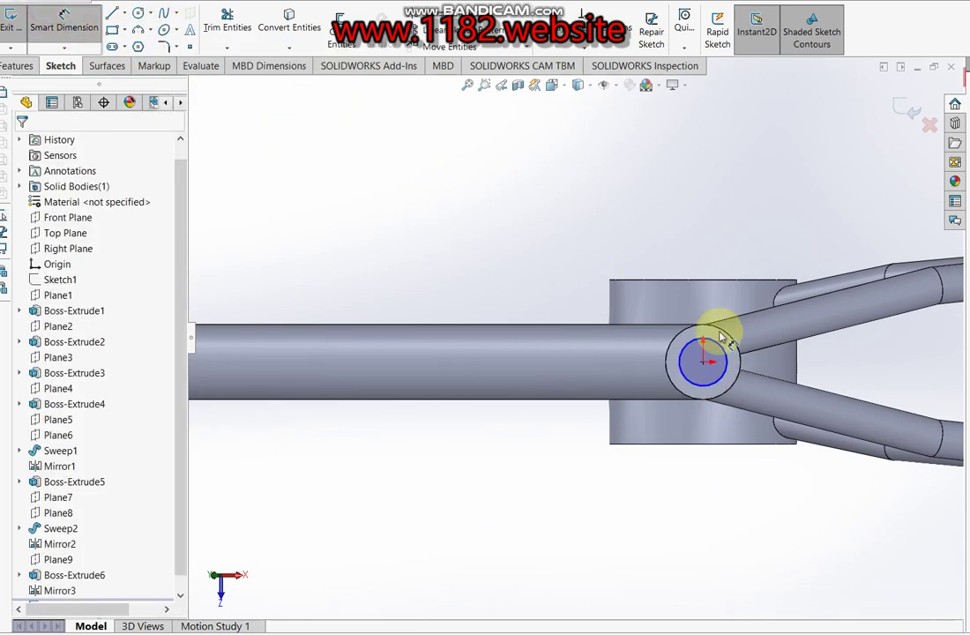
{"action": "left_click", "coordinate": [738, 353]}
{"action": "left_click", "coordinate": [742, 251]}
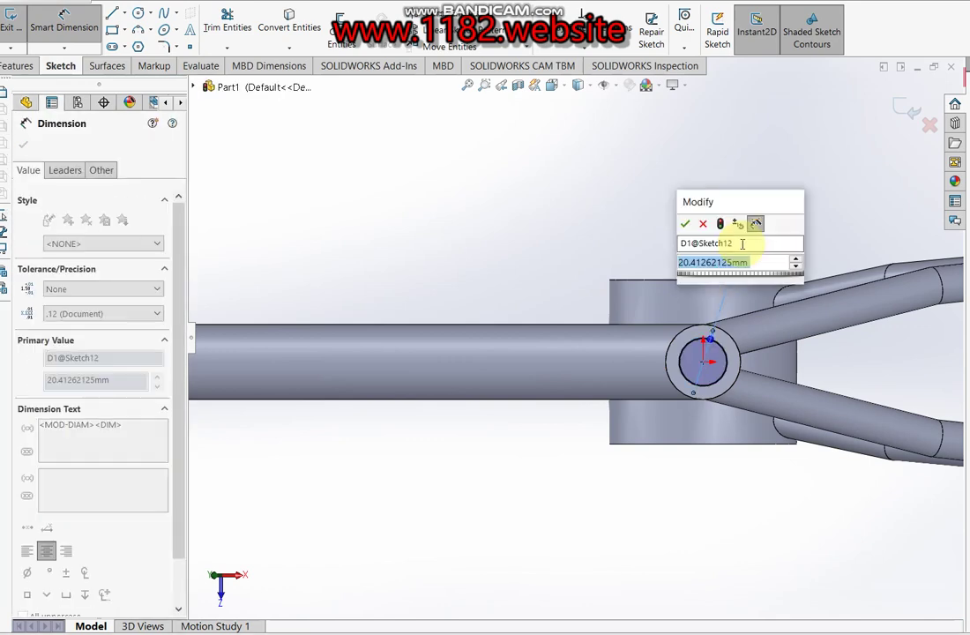
{"action": "type", "text": "20"}
{"action": "key", "text": "Return"}
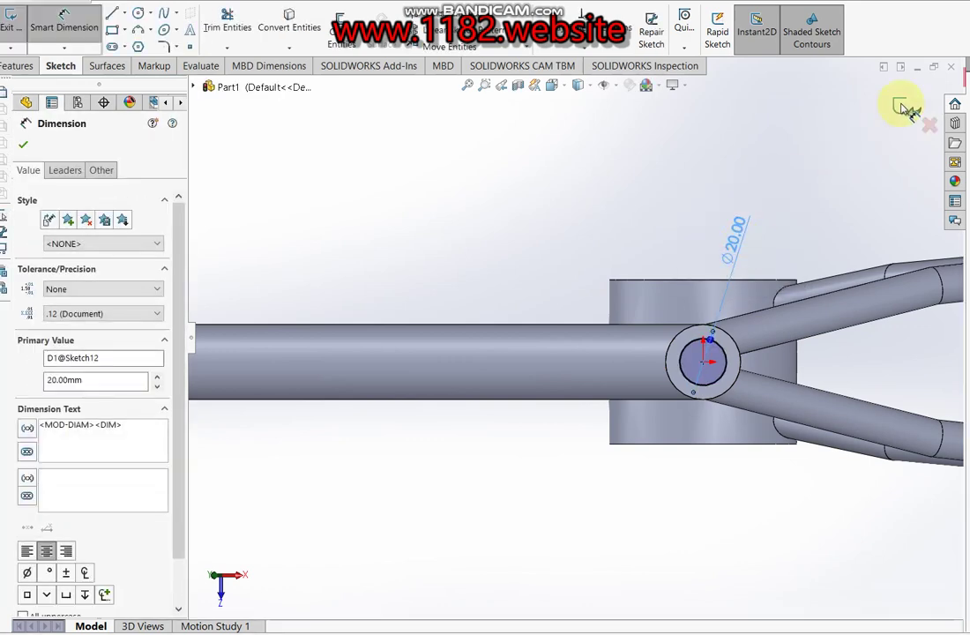
- Change the circle's diameter dimension from 20 to 25 mm
{"action": "double_click", "coordinate": [738, 235]}
{"action": "type", "text": "25"}
{"action": "key", "text": "Return"}
{"action": "key", "text": "Escape"}
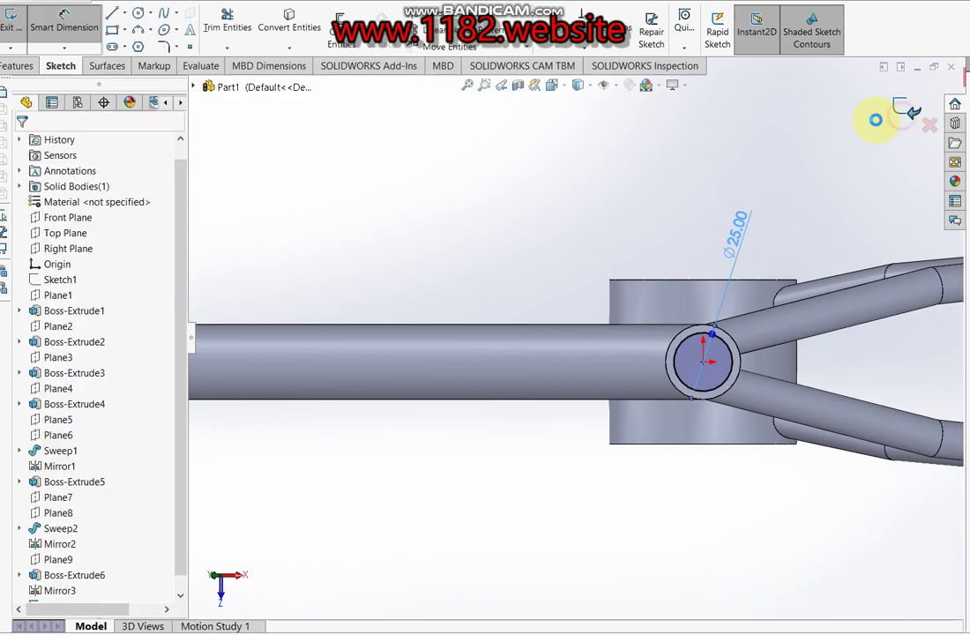
- Extruded-cut the Ø25 circle 400 mm blind down the seat tube
{"action": "mouse_move", "coordinate": [714, 336]}
{"action": "middle_mouse_down"}
{"action": "mouse_move", "coordinate": [738, 251]}
{"action": "mouse_move", "coordinate": [725, 384]}
{"action": "mouse_move", "coordinate": [468, 369]}
{"action": "middle_mouse_up"}
{"action": "mouse_move", "coordinate": [101, 274]}
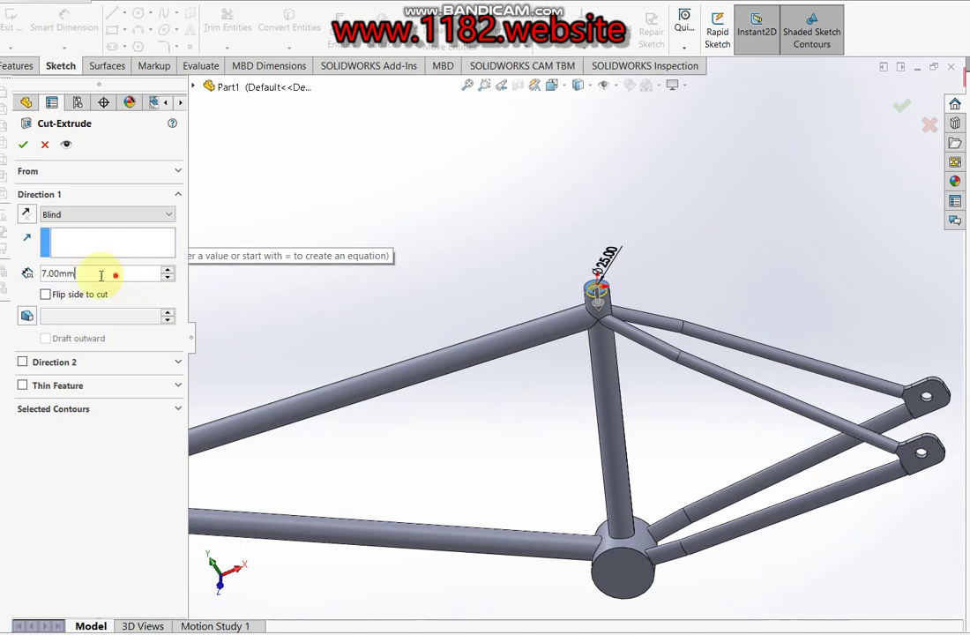
{"action": "type", "text": "400"}
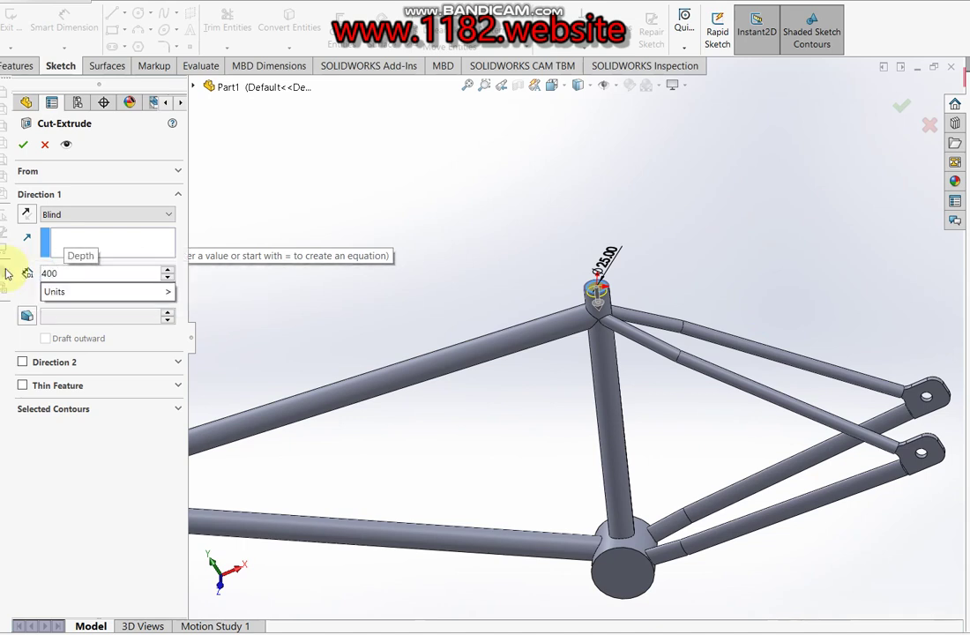
{"action": "key", "text": "Return"}
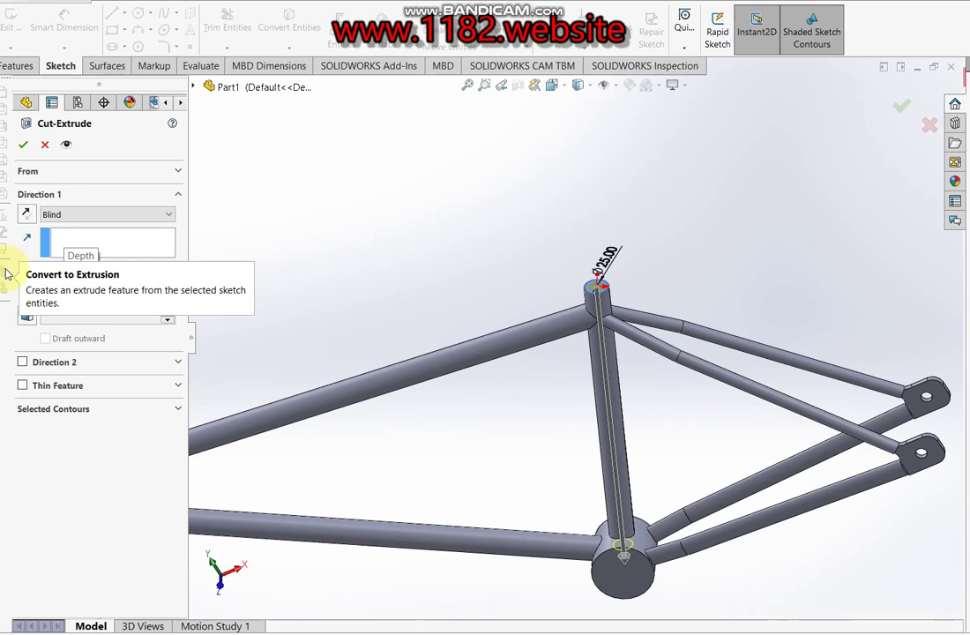
{"action": "left_click", "coordinate": [23, 144]}
{"action": "scroll", "coordinate": [441, 344], "scroll_direction": "up", "scroll_amount": 3}
{"action": "scroll", "coordinate": [408, 410], "scroll_direction": "down", "scroll_amount": 5}
{"action": "left_click", "coordinate": [408, 410]}
{"action": "left_click", "coordinate": [280, 119]}
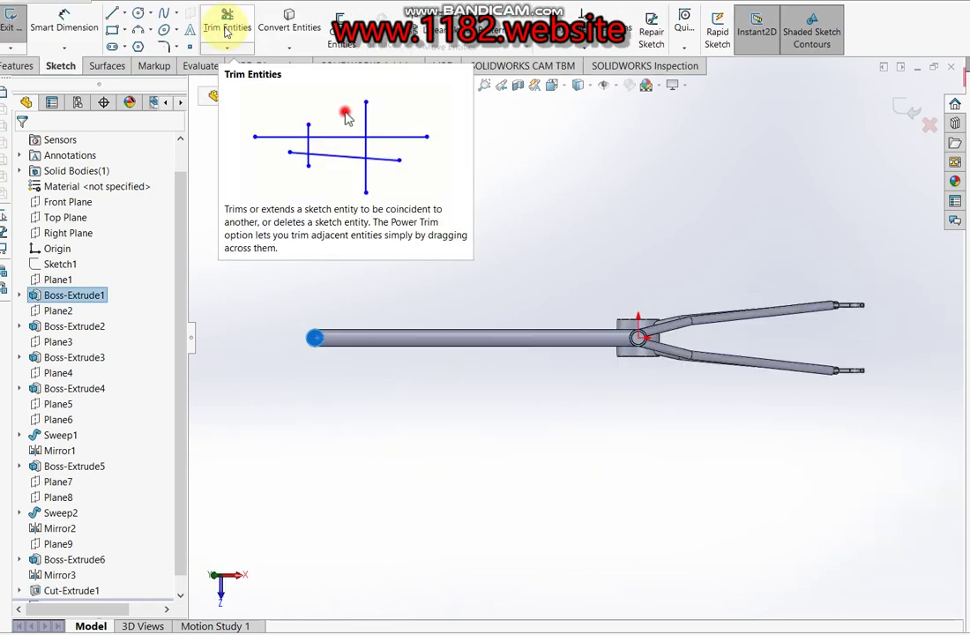
- Draw a circle on the head tube's top face and dimension it 33-4 (29 mm)
{"action": "scroll", "coordinate": [370, 424], "scroll_direction": "down", "scroll_amount": 3}
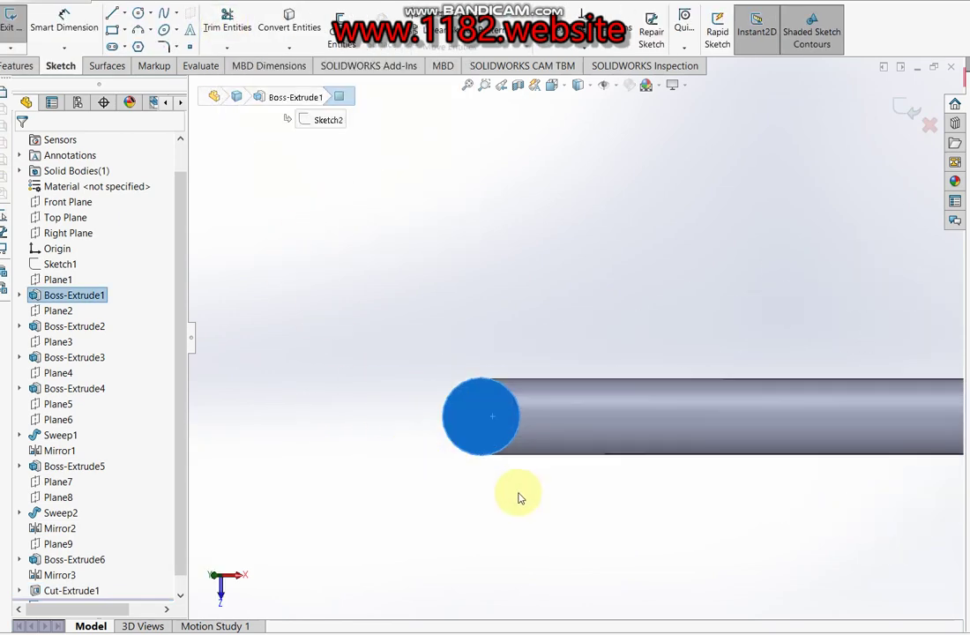
{"action": "left_click", "coordinate": [137, 13]}
{"action": "left_click", "coordinate": [481, 417]}
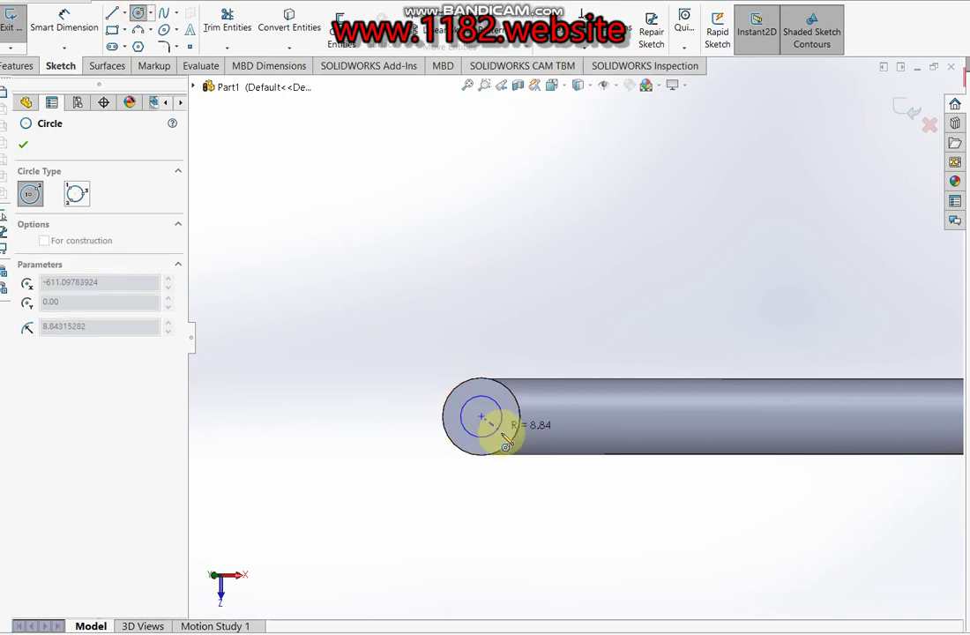
{"action": "left_click", "coordinate": [509, 423]}
{"action": "left_click", "coordinate": [64, 26]}
{"action": "left_click", "coordinate": [494, 394]}
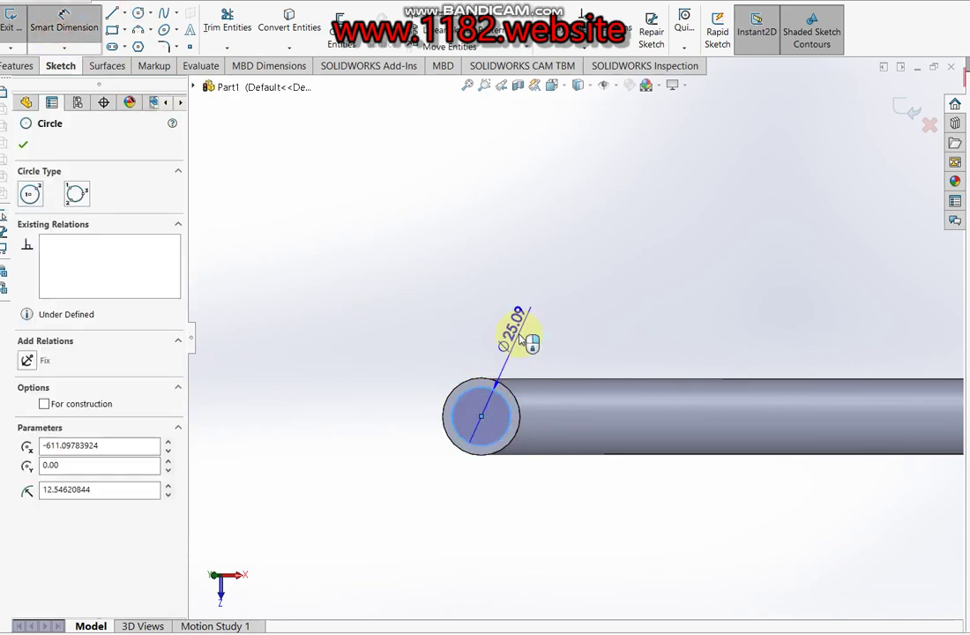
{"action": "left_click", "coordinate": [520, 329]}
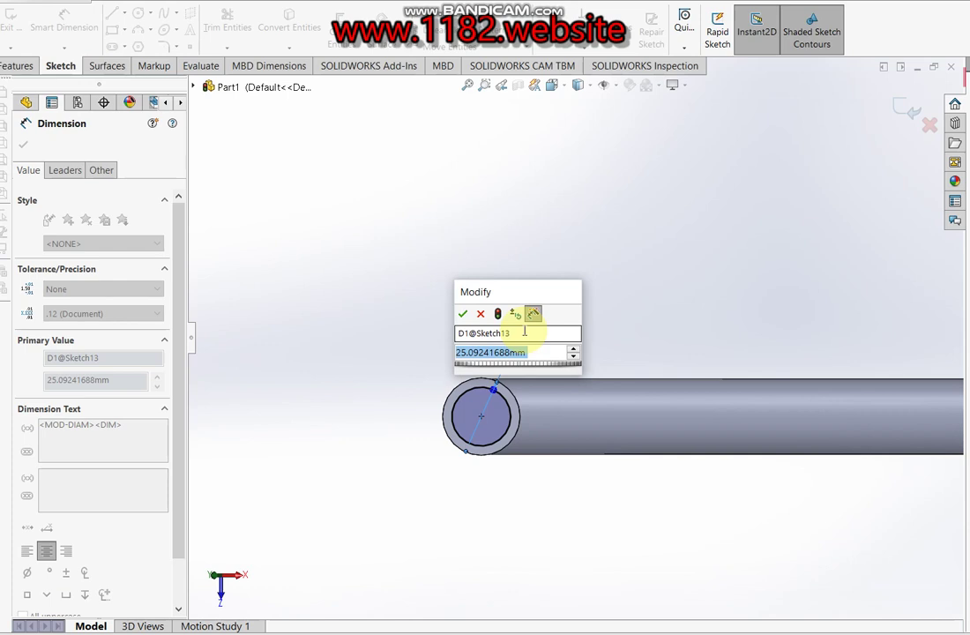
{"action": "type", "text": "33-"}
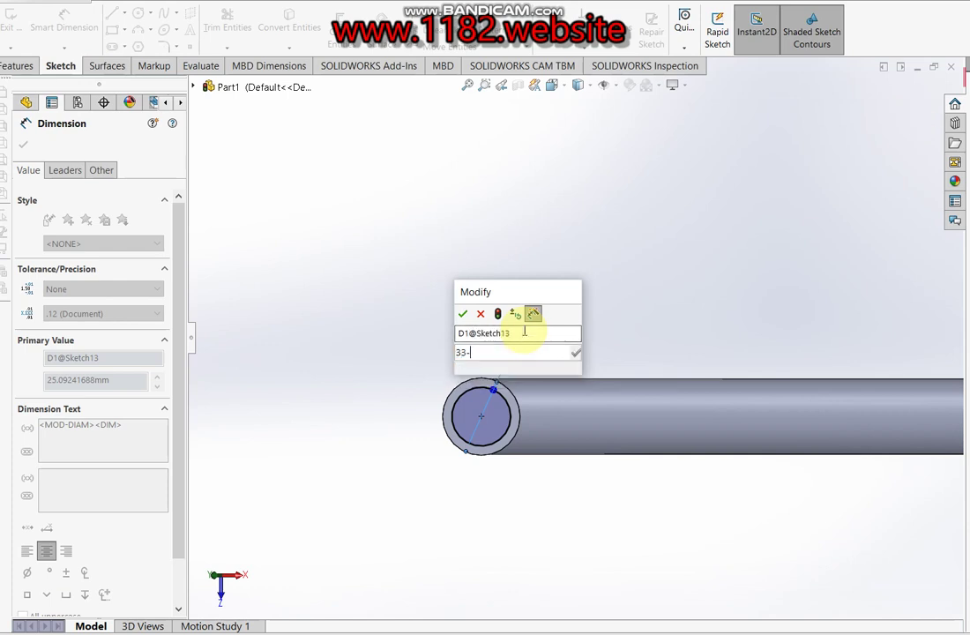
{"action": "type", "text": "4"}
{"action": "key", "text": "Return"}
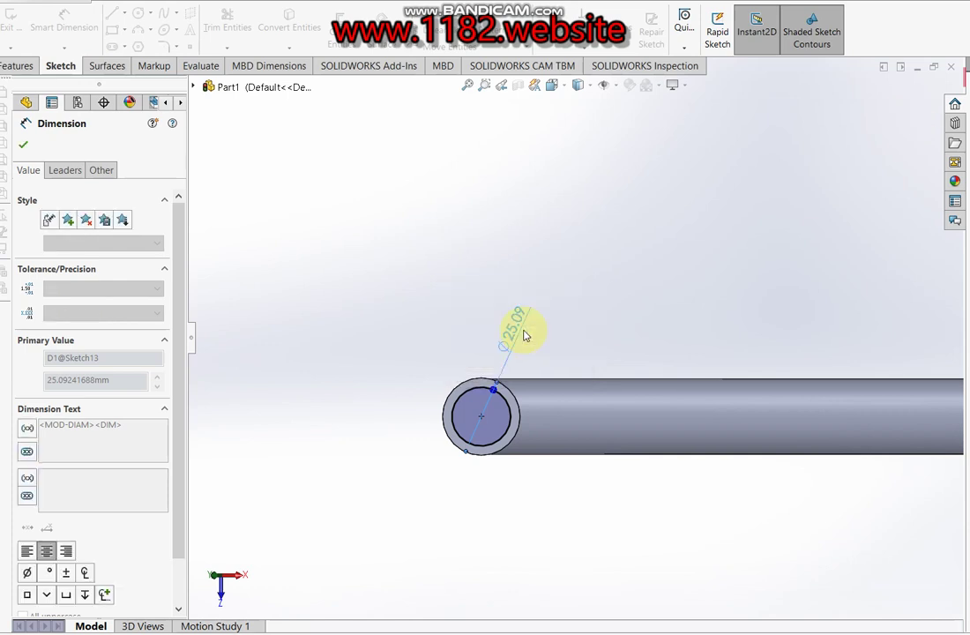
- Extruded-cut the Ø29 circle 400 mm blind into the head tube
{"action": "left_click", "coordinate": [900, 108]}
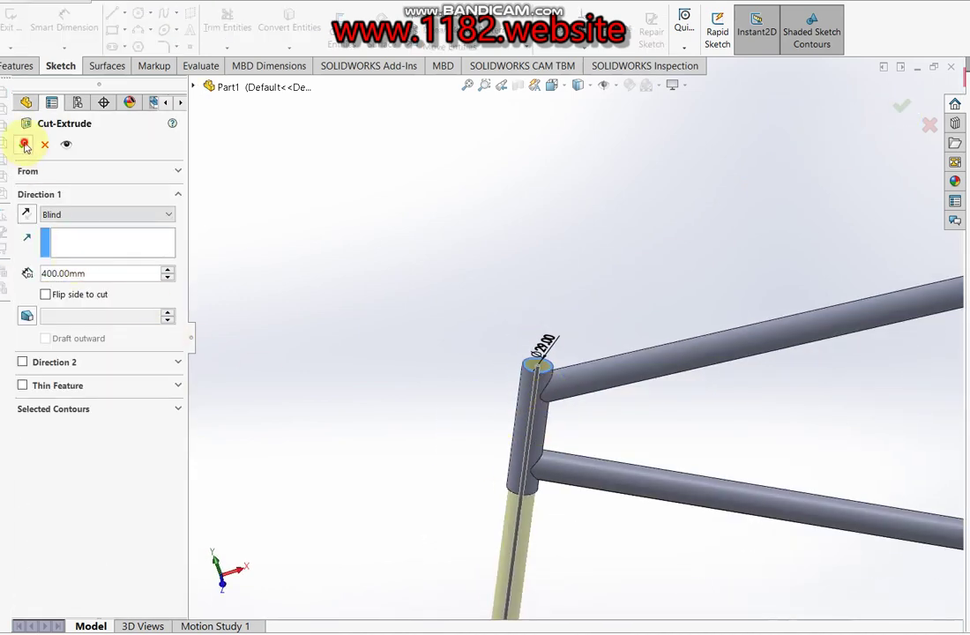
{"action": "left_click", "coordinate": [23, 145]}
{"action": "scroll", "coordinate": [589, 427], "scroll_direction": "down", "scroll_amount": 5}
{"action": "middle_click_drag", "start_coordinate": [590, 426], "coordinate": [682, 314]}
{"action": "scroll", "coordinate": [512, 306], "scroll_direction": "up", "scroll_amount": 3}
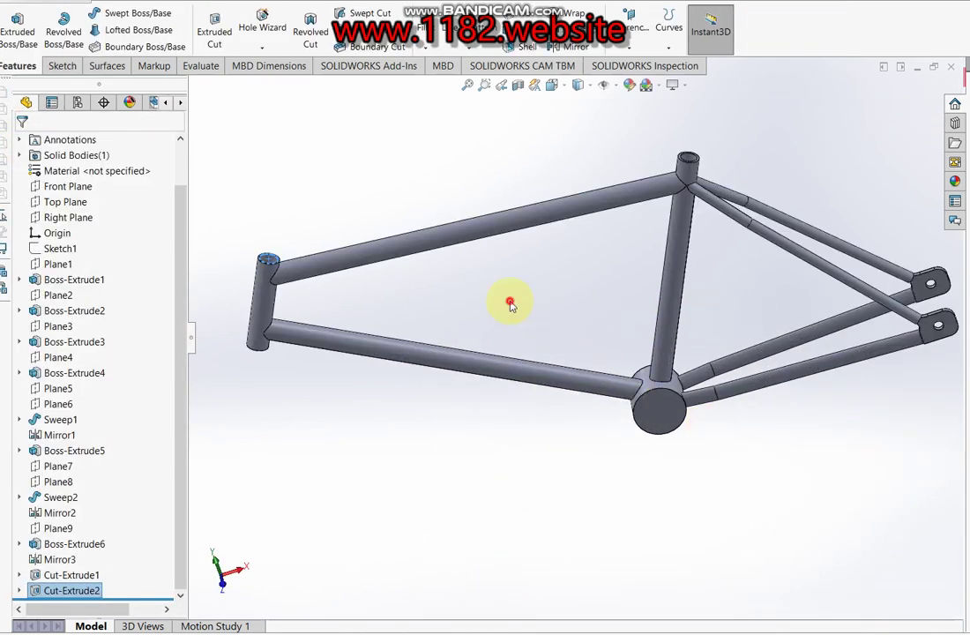
{"action": "left_click", "coordinate": [511, 306]}
{"action": "mouse_move", "coordinate": [621, 124]}
{"action": "middle_mouse_down"}
{"action": "mouse_move", "coordinate": [558, 277]}
{"action": "mouse_move", "coordinate": [622, 432]}
{"action": "middle_mouse_up"}
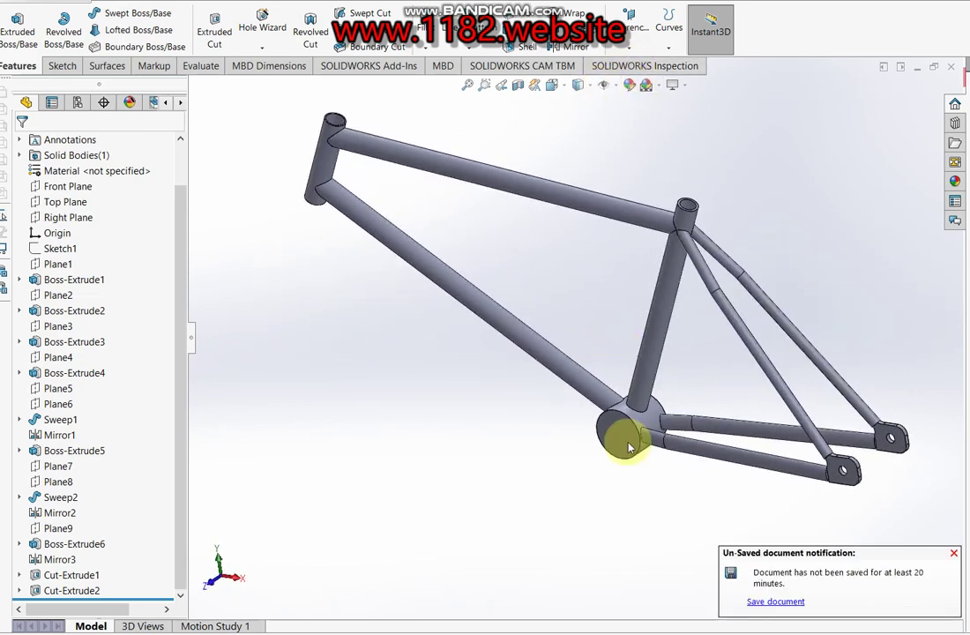
- Sketch a centred circle on the bottom bracket's end face
{"action": "left_click", "coordinate": [620, 431]}
{"action": "left_click", "coordinate": [216, 31]}
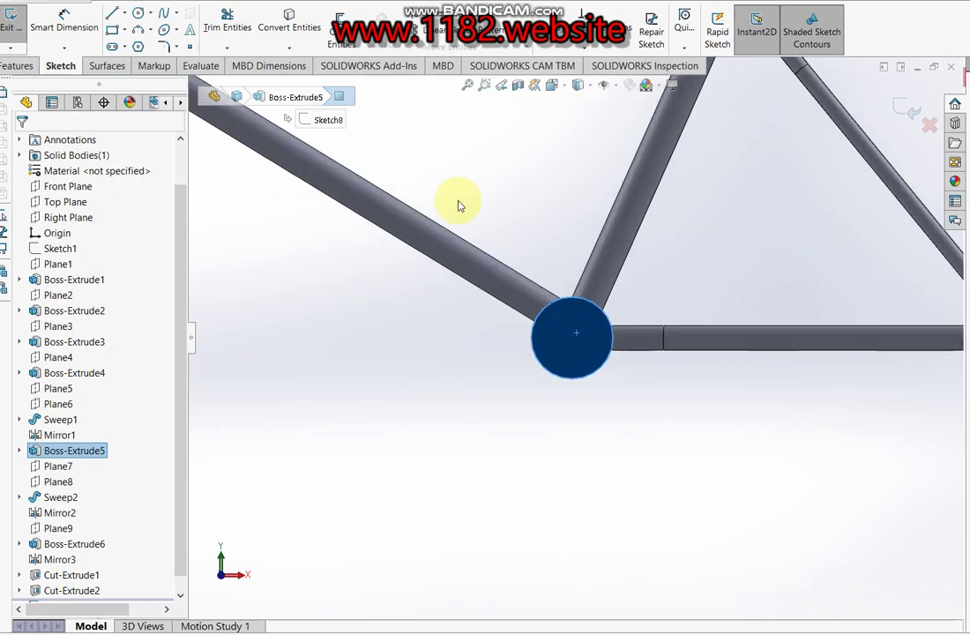
{"action": "left_click", "coordinate": [574, 338]}
{"action": "left_click", "coordinate": [596, 338]}
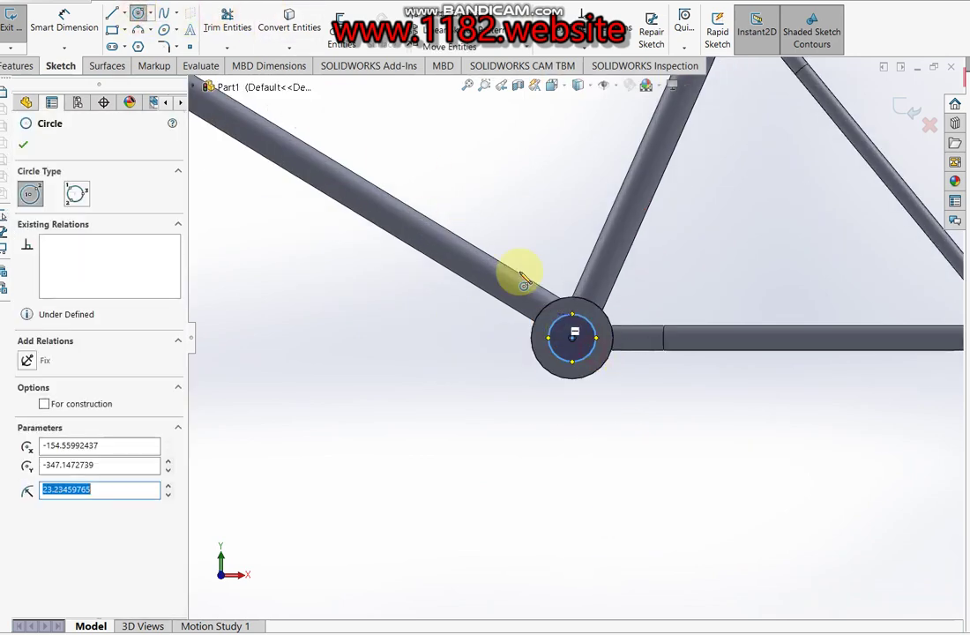
{"action": "left_click", "coordinate": [53, 10]}
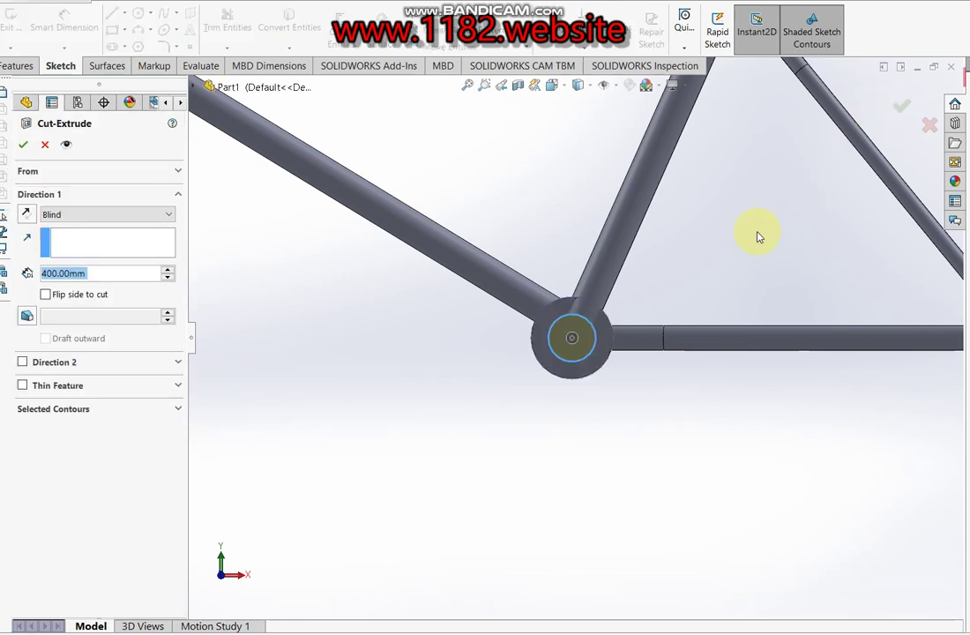
- Extruded-cut the circle Up To Surface, ending at the bracket's opposite face
{"action": "left_click", "coordinate": [105, 214]}
{"action": "left_click", "coordinate": [84, 281]}
{"action": "left_click", "coordinate": [102, 220]}
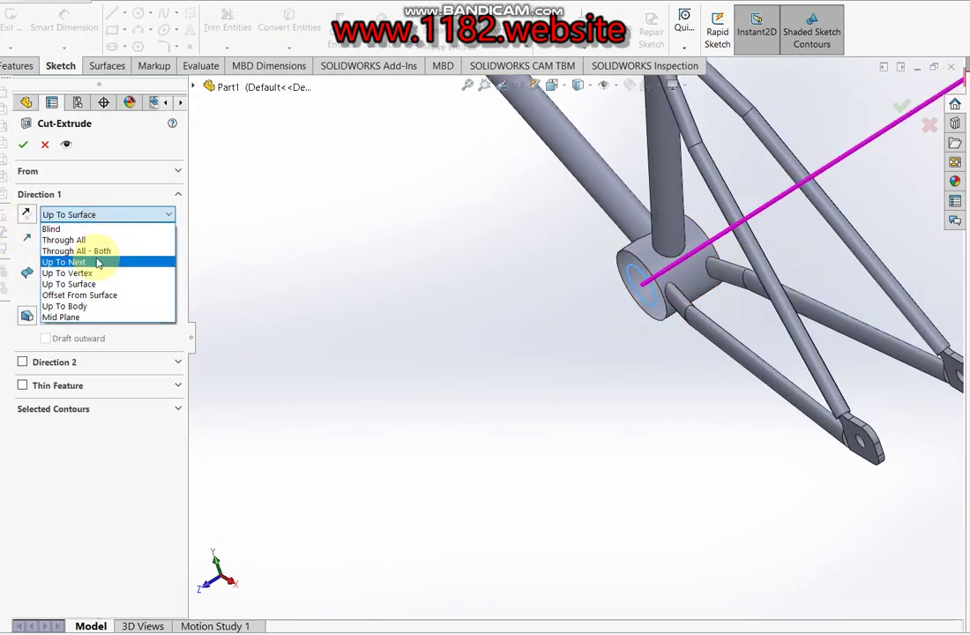
{"action": "left_click", "coordinate": [101, 284]}
{"action": "middle_click_drag", "start_coordinate": [617, 274], "coordinate": [744, 263]}
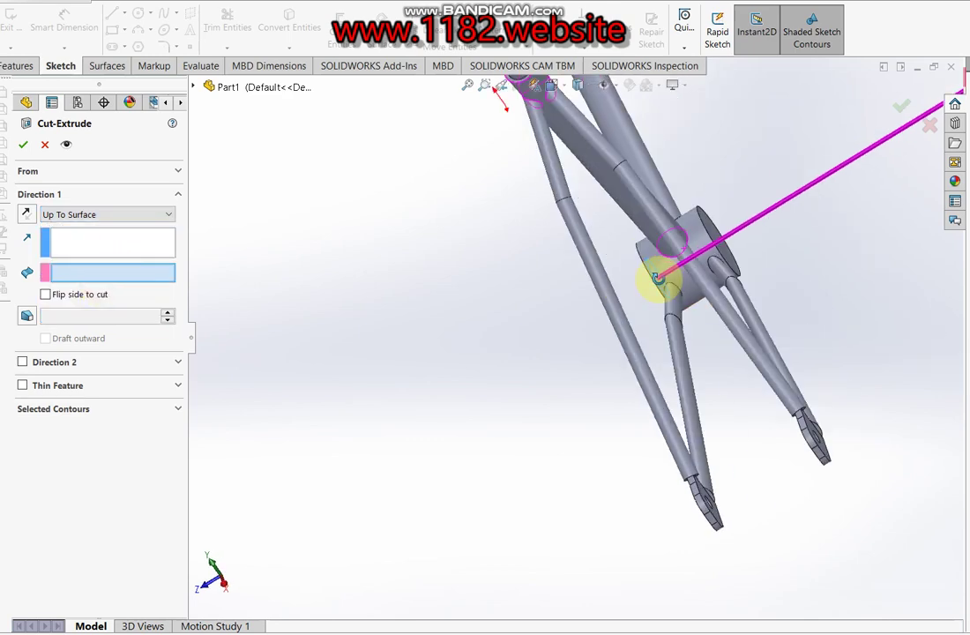
{"action": "left_click", "coordinate": [744, 263]}
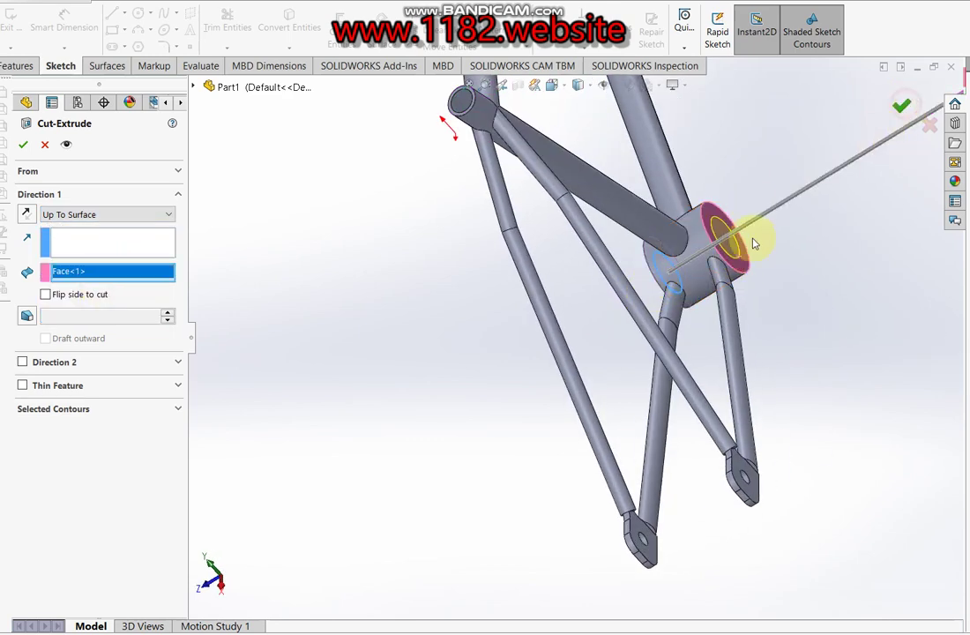
{"action": "key", "text": "Return"}
{"action": "scroll", "coordinate": [542, 168], "scroll_direction": "down", "scroll_amount": 3}
{"action": "scroll", "coordinate": [661, 212], "scroll_direction": "up", "scroll_amount": 4}
{"action": "scroll", "coordinate": [745, 261], "scroll_direction": "down", "scroll_amount": 3}
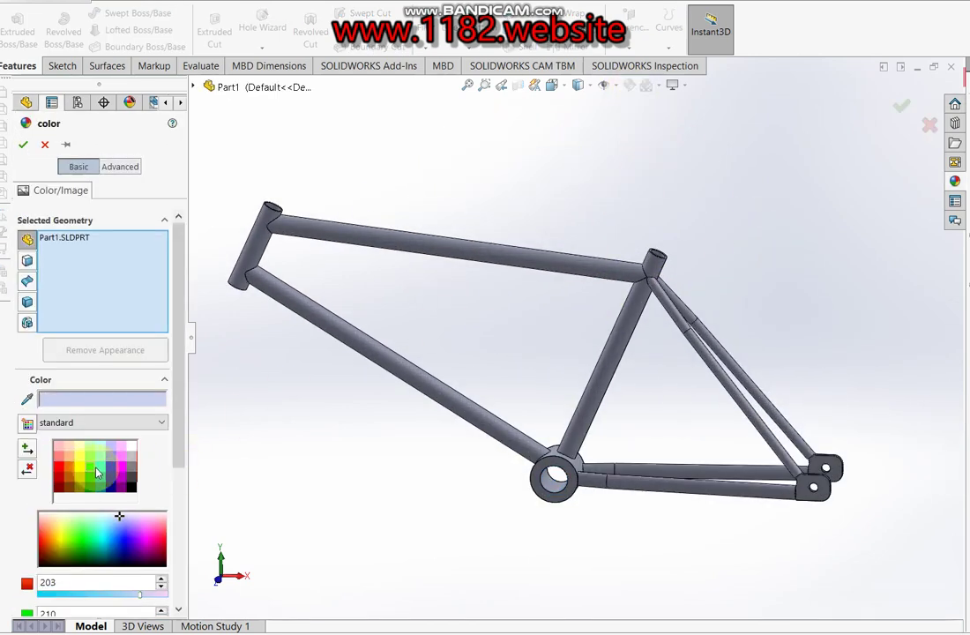
- Colour the frame cyan, apply the Plain White scene, and view the Bicycle Frame drawing
{"action": "left_click", "coordinate": [106, 469]}
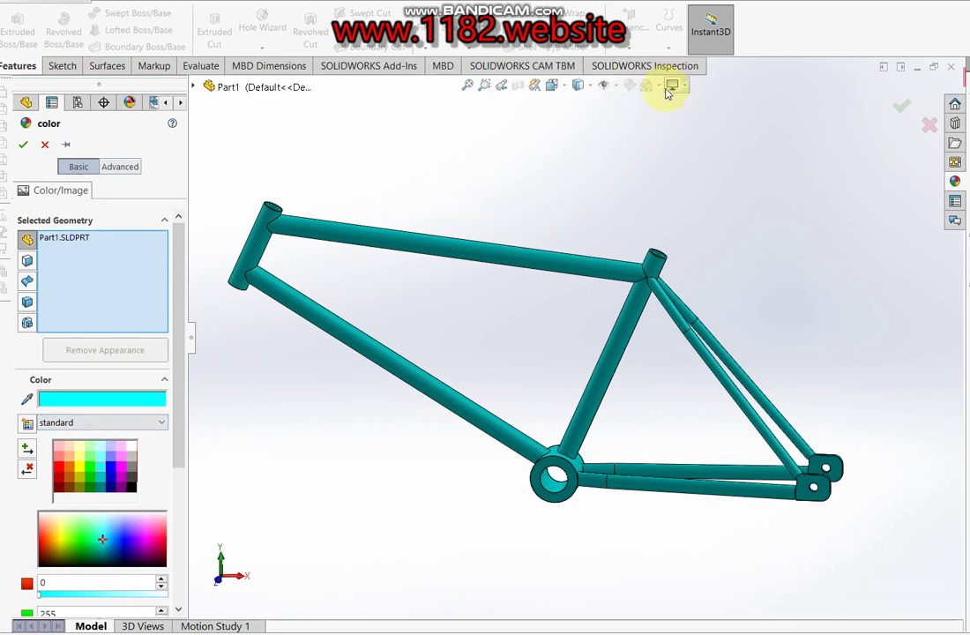
{"action": "left_click", "coordinate": [22, 145]}
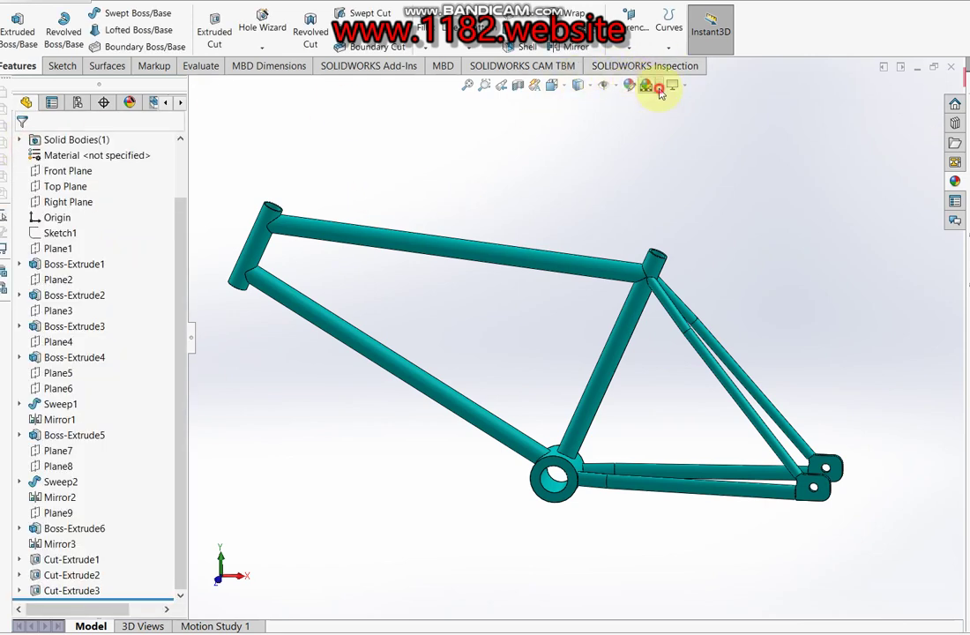
{"action": "left_click", "coordinate": [650, 85]}
{"action": "left_click", "coordinate": [678, 120]}
{"action": "mouse_move", "coordinate": [668, 408]}
{"action": "middle_mouse_down"}
{"action": "mouse_move", "coordinate": [622, 427]}
{"action": "mouse_move", "coordinate": [623, 444]}
{"action": "middle_mouse_up"}
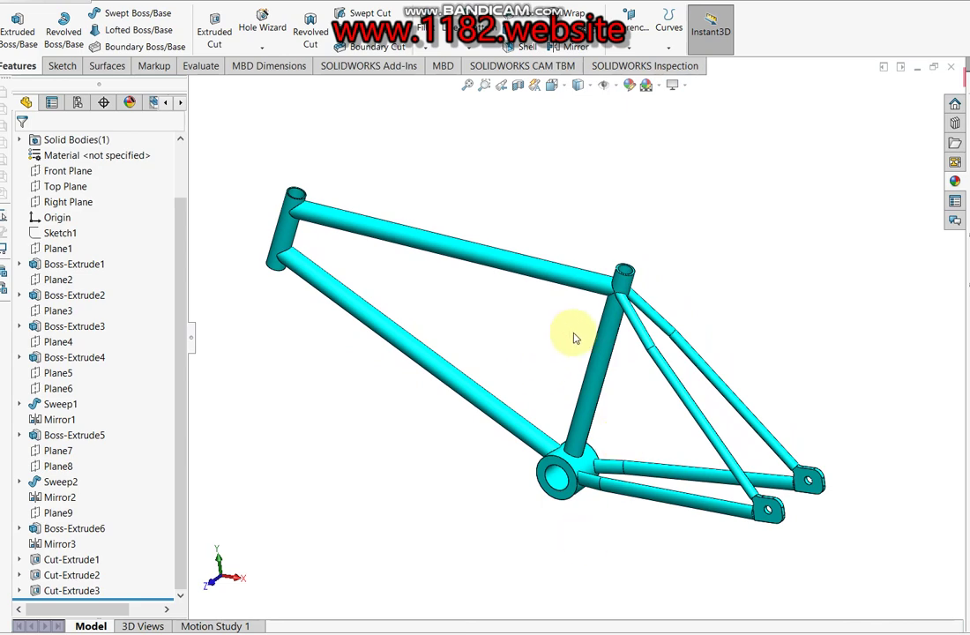
{"action": "left_click_drag", "start_coordinate": [555, 308], "coordinate": [604, 289]}
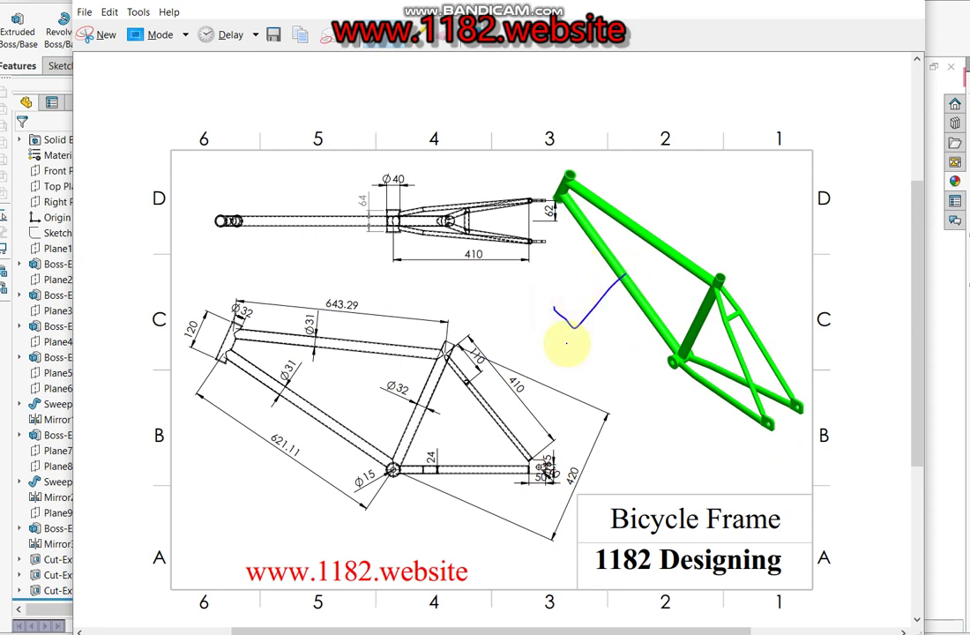